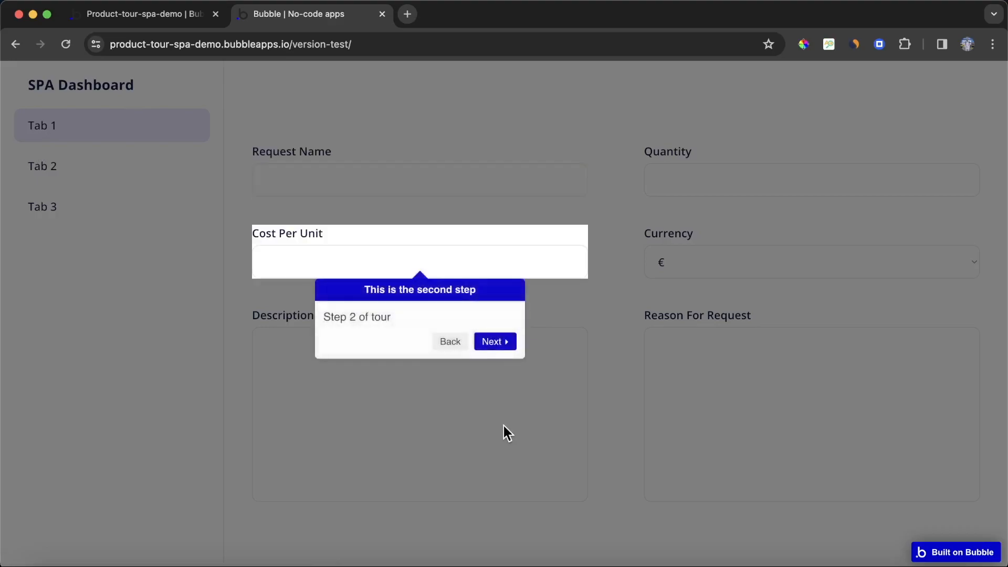
- Play the product tour demo from its second step through to the end and finish it
click(494, 341)
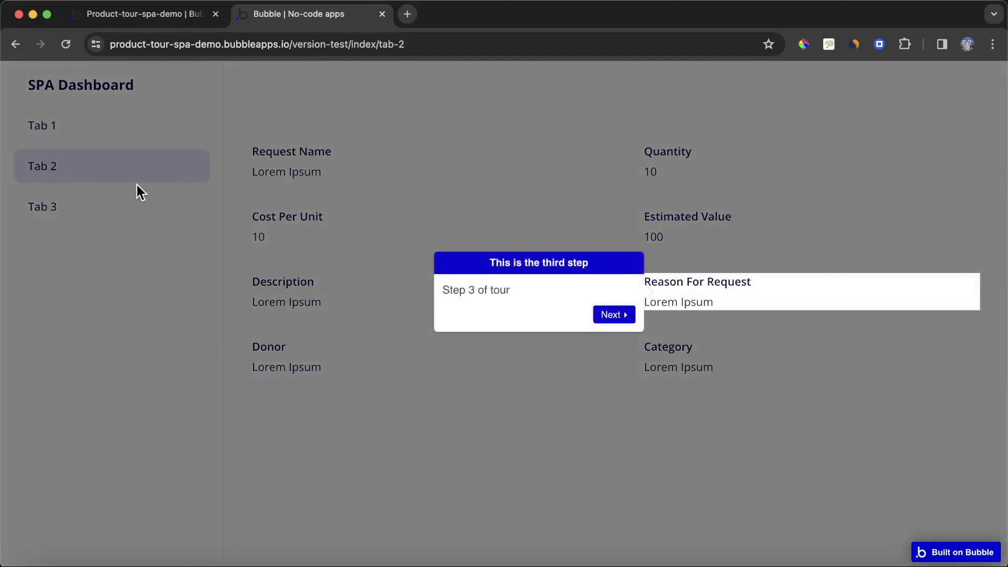
click(602, 314)
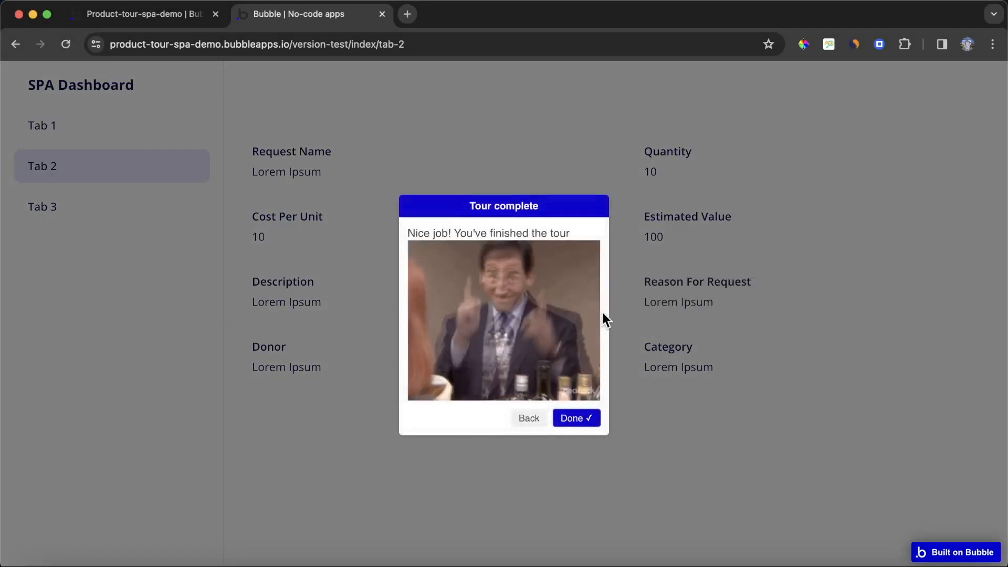
click(595, 423)
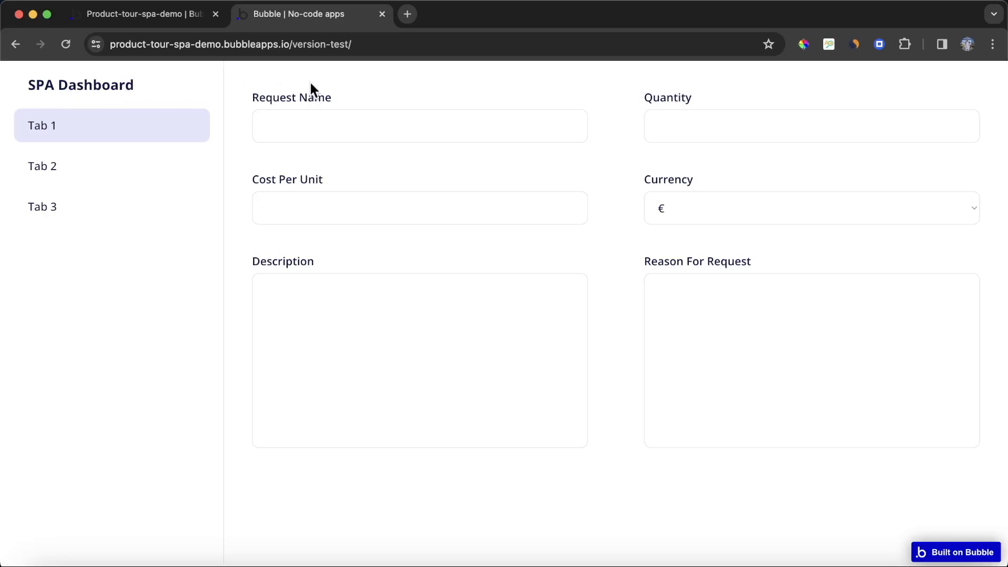
- Switch to the Bubble editor and inspect the sidebar, the views group, and the views-tab-1 and views-tab-2 elements
click(155, 21)
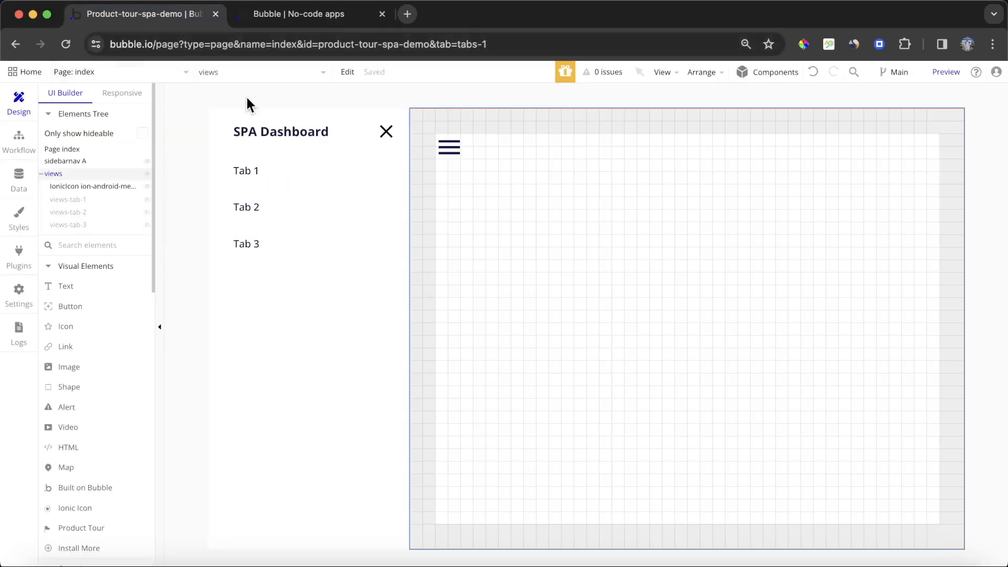
click(291, 112)
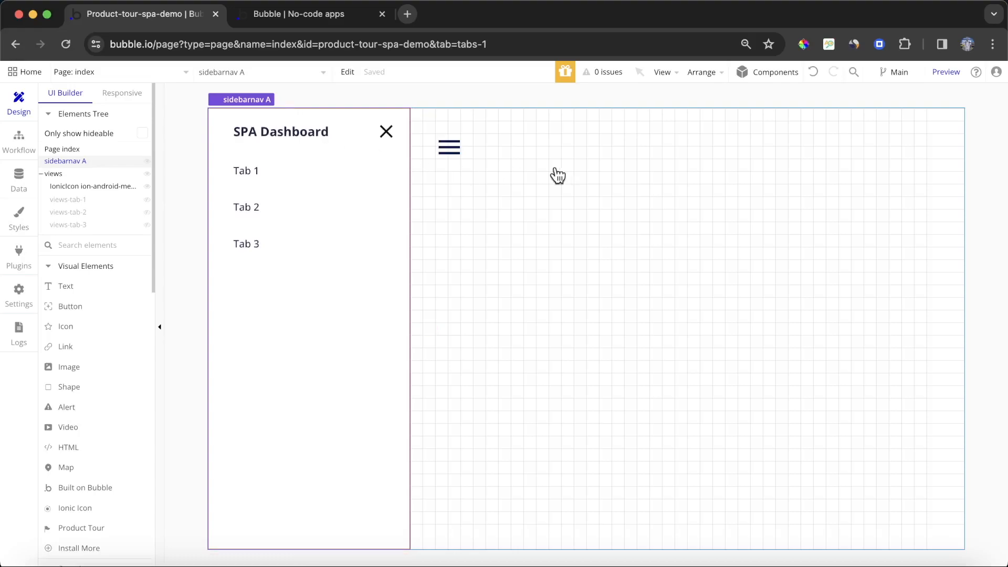
double_click(583, 169)
click(534, 124)
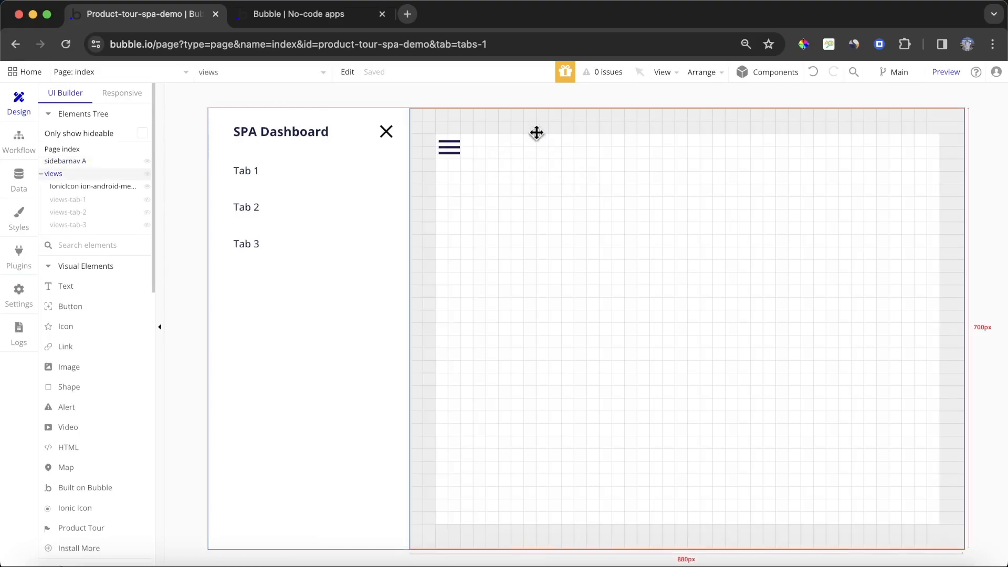
click(96, 202)
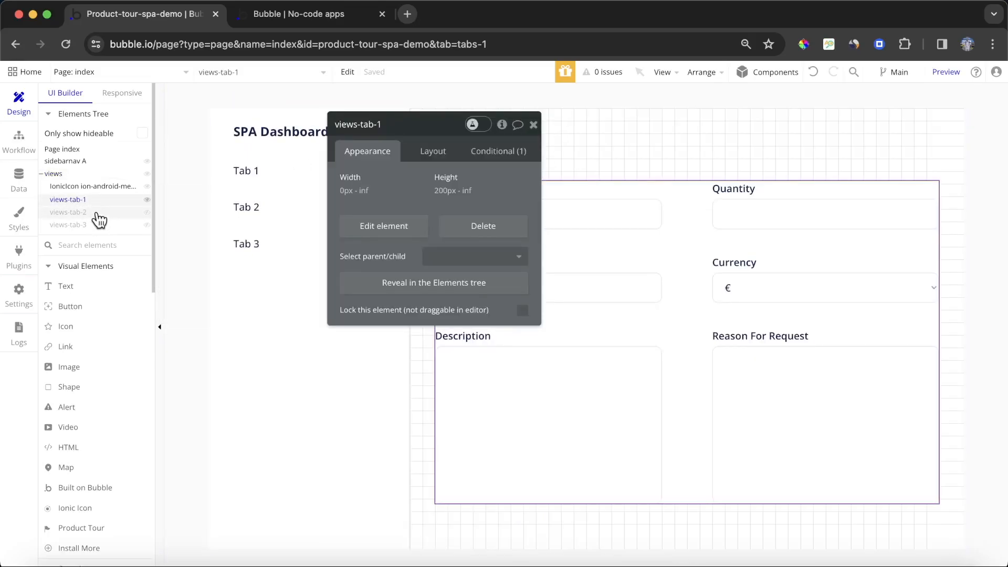
click(99, 216)
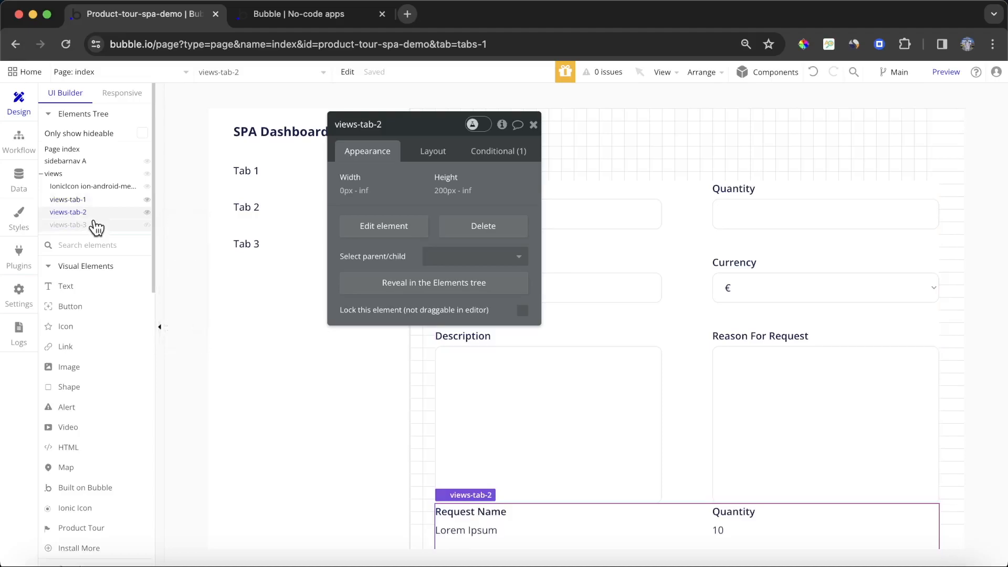
- Switch to the app preview and view the contents of Tab 2 and Tab 3
click(300, 18)
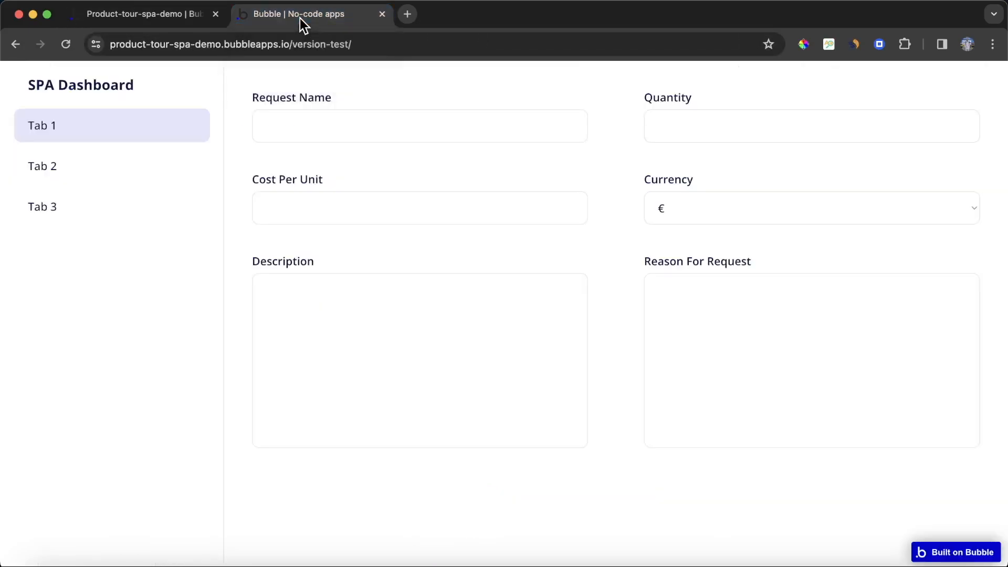
click(88, 171)
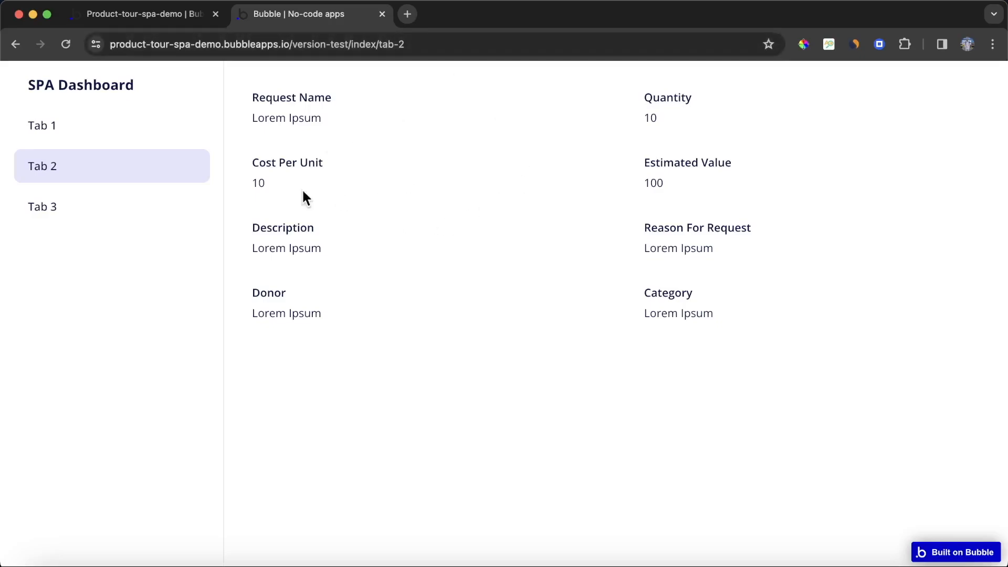
click(105, 216)
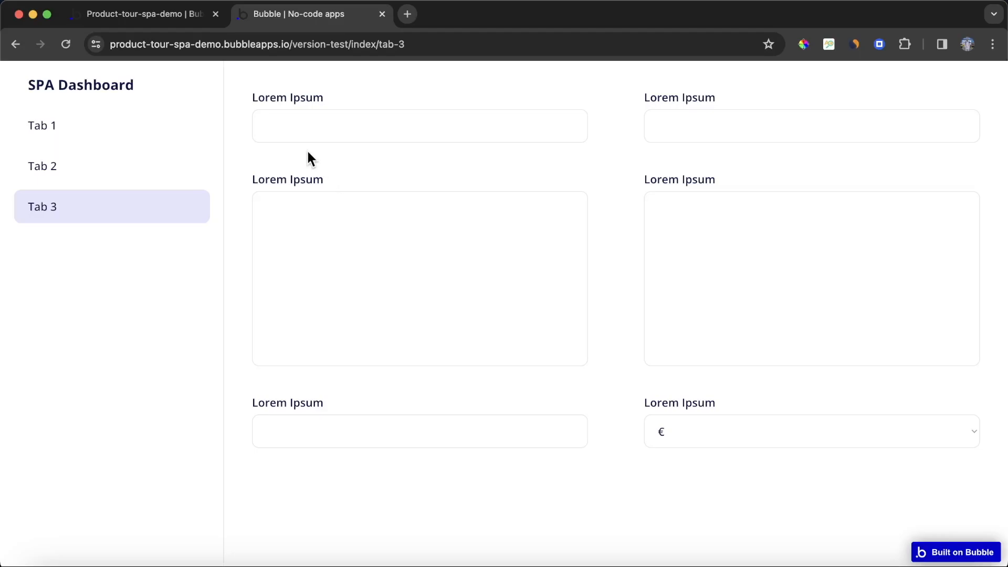
- Return to the Bubble editor, hide views-tab-1 and views-tab-2 on the canvas, and close the open property editor
click(154, 17)
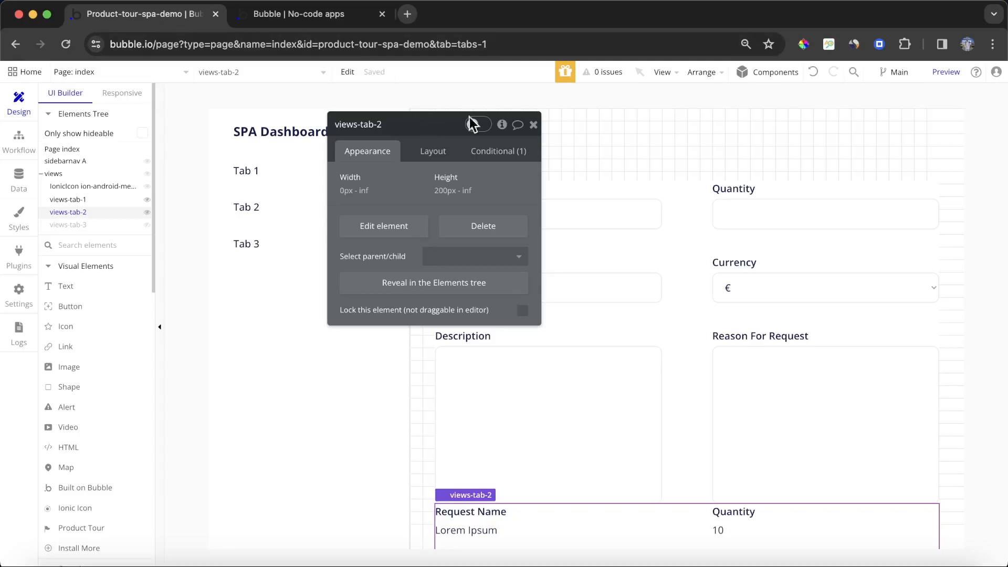
click(147, 200)
click(147, 212)
click(533, 125)
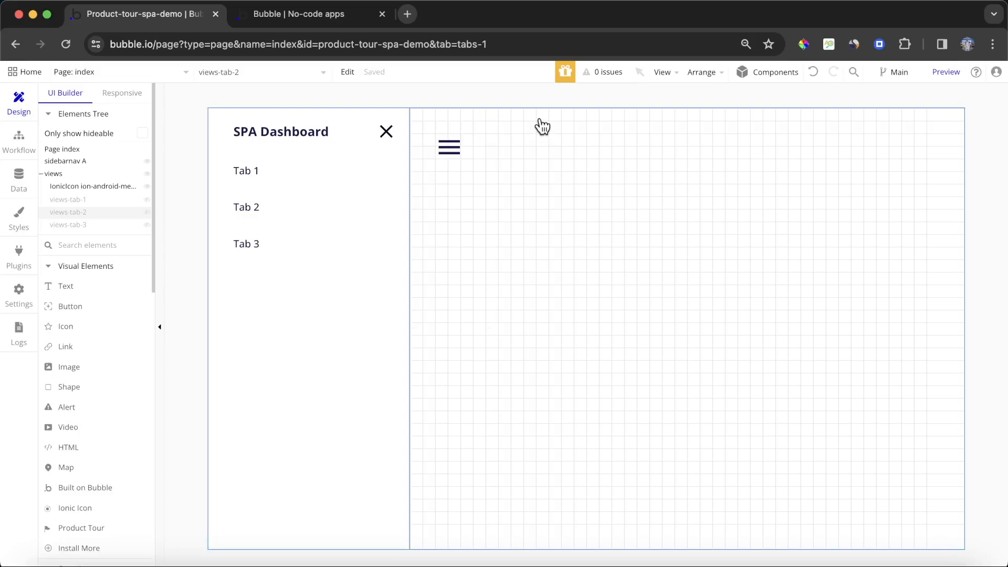
- Review the installed plugins and look up A+ Onboarding - Product tour in the list of installable plugins
click(19, 262)
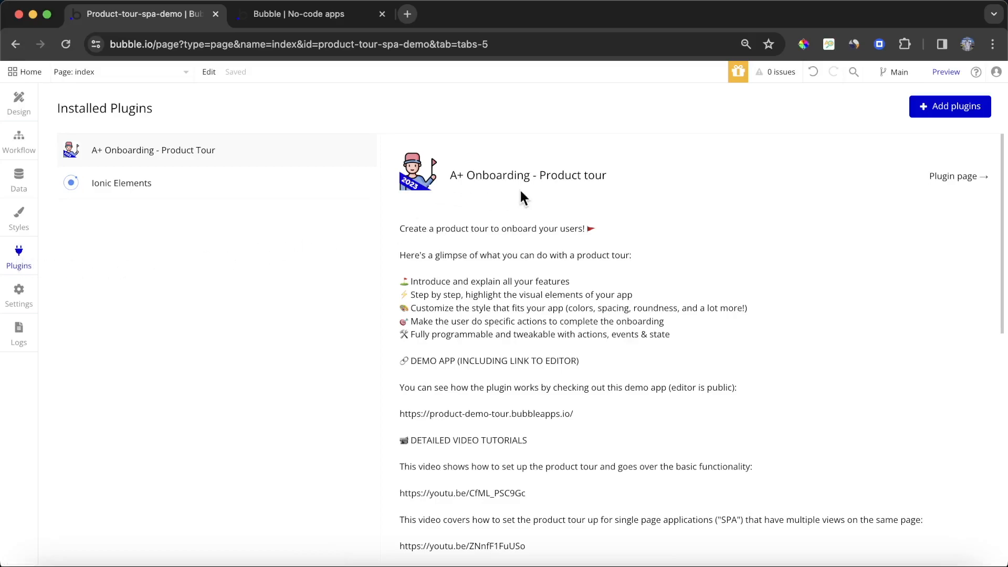
click(936, 111)
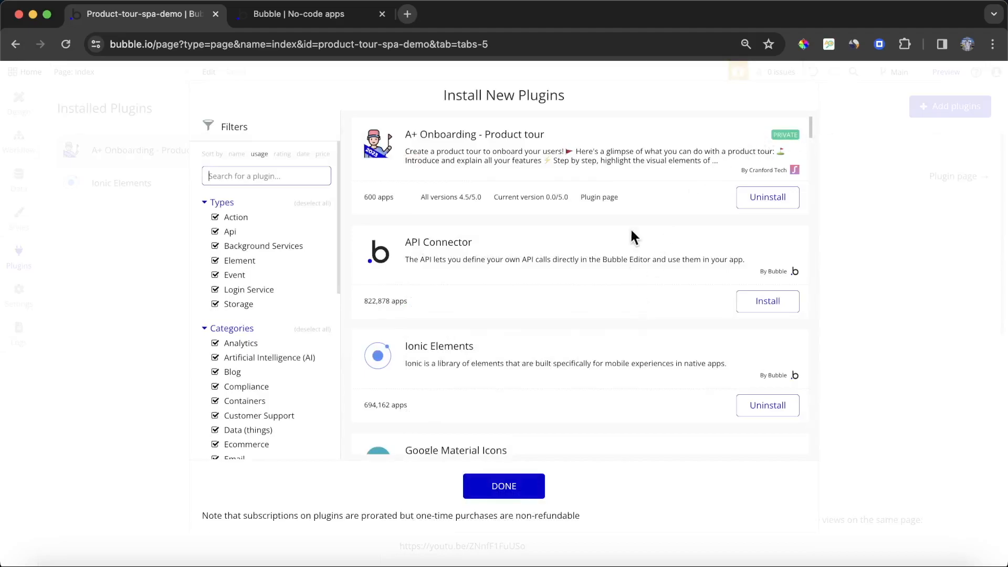
click(517, 489)
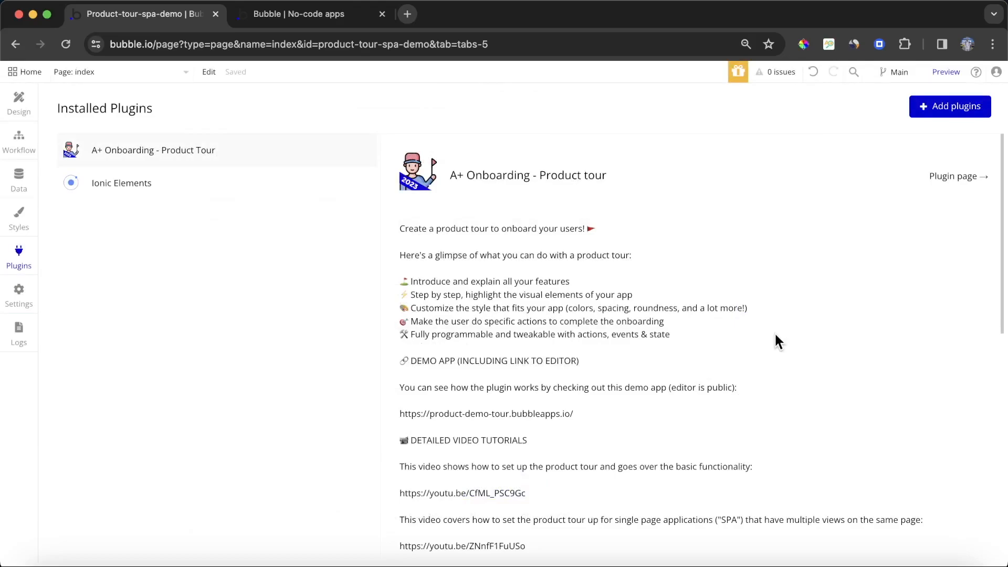
- Place a Product Tour element on the index page's views group, just below the menu icon
click(13, 109)
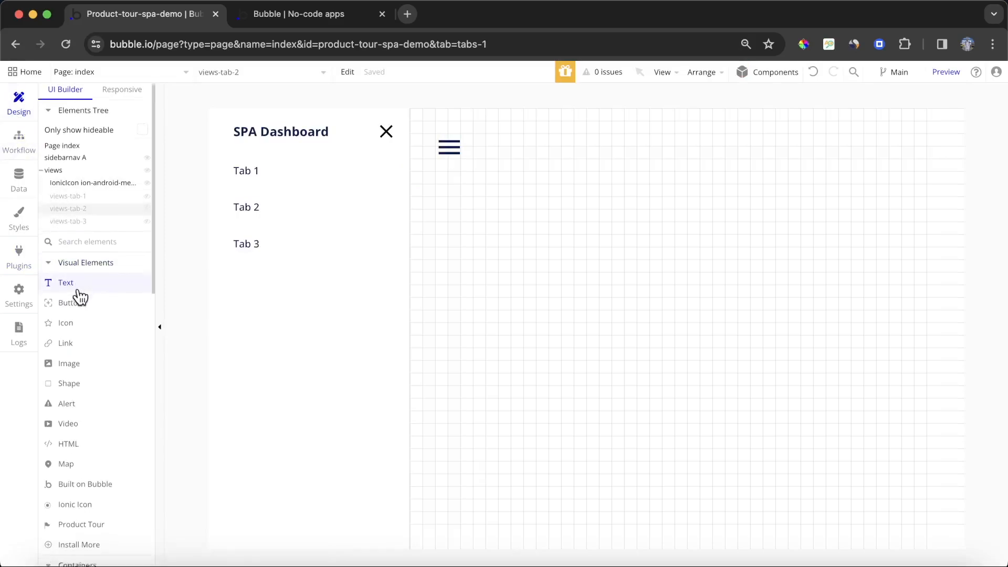
scroll(89, 341, down, 1)
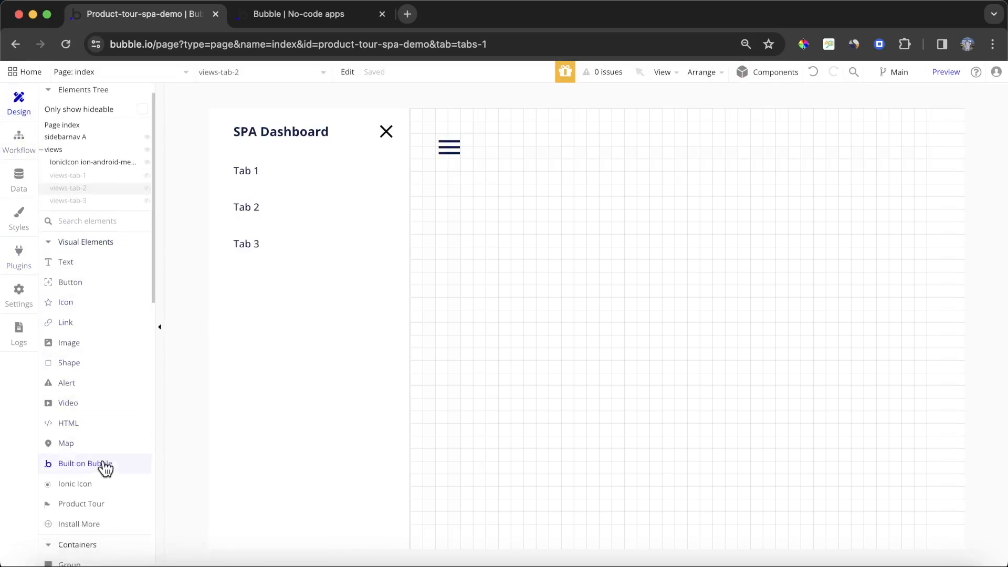
click(113, 506)
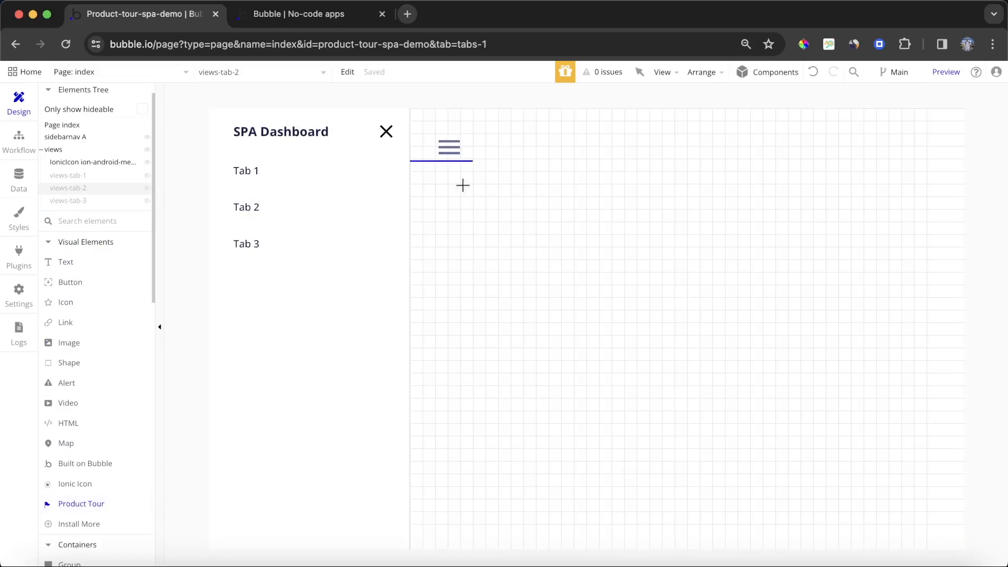
drag(458, 180, 494, 206)
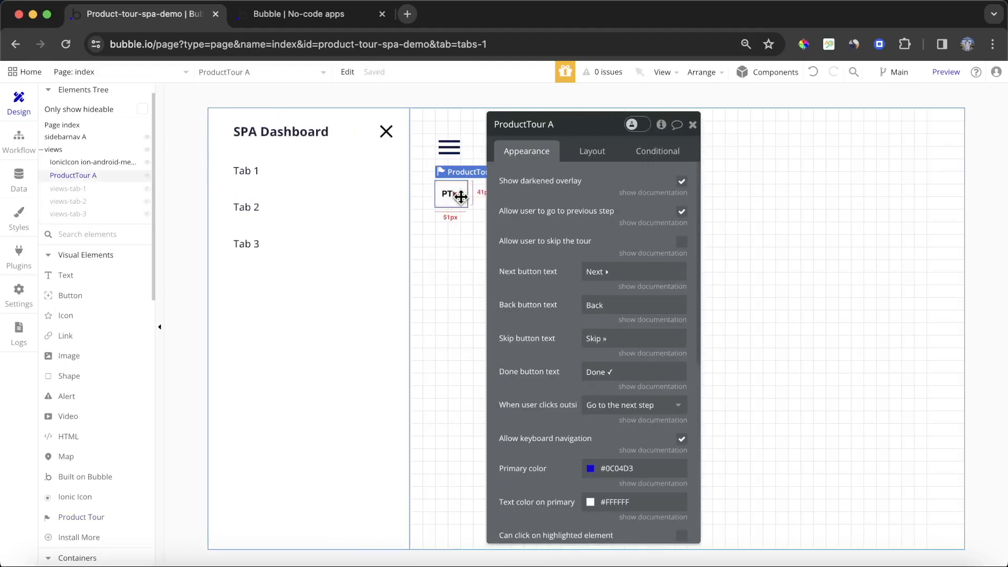
- Look at views-tab-1 on the index page, view its reusable element, and return to the index page
click(84, 189)
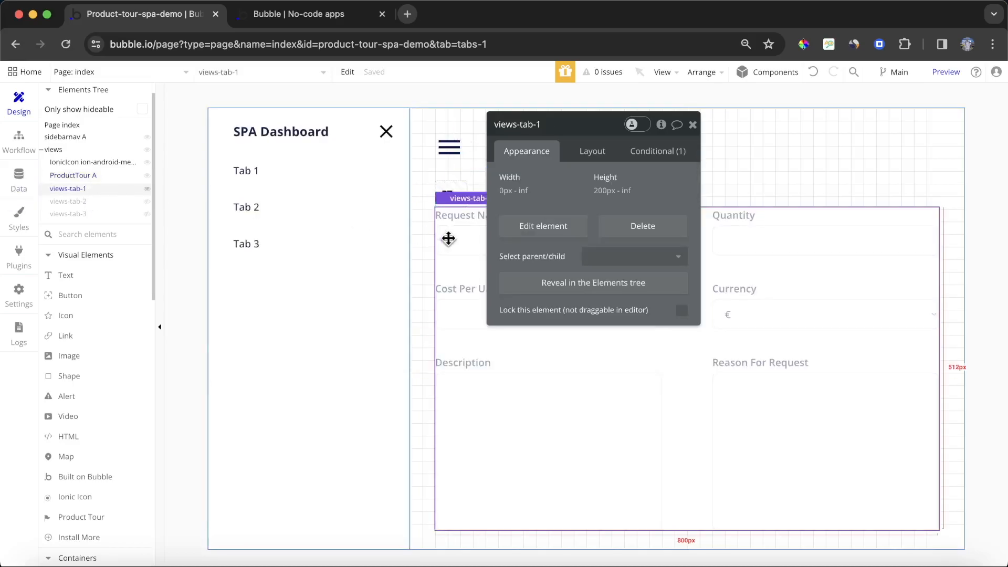
click(139, 73)
click(265, 180)
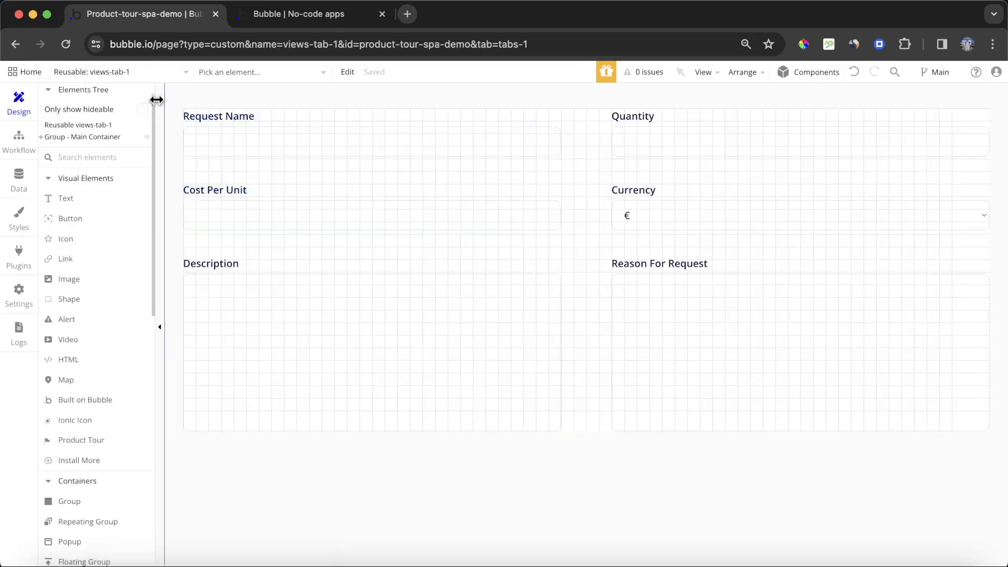
click(132, 74)
click(150, 117)
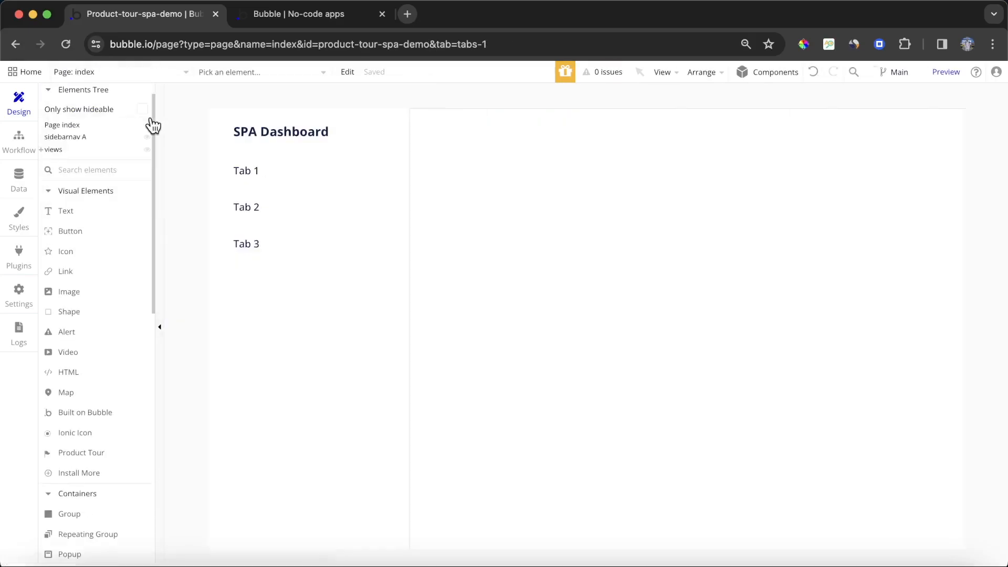
- Try ordering the Product Tour element above the menu icon in its layout, and move it back below
double_click(459, 196)
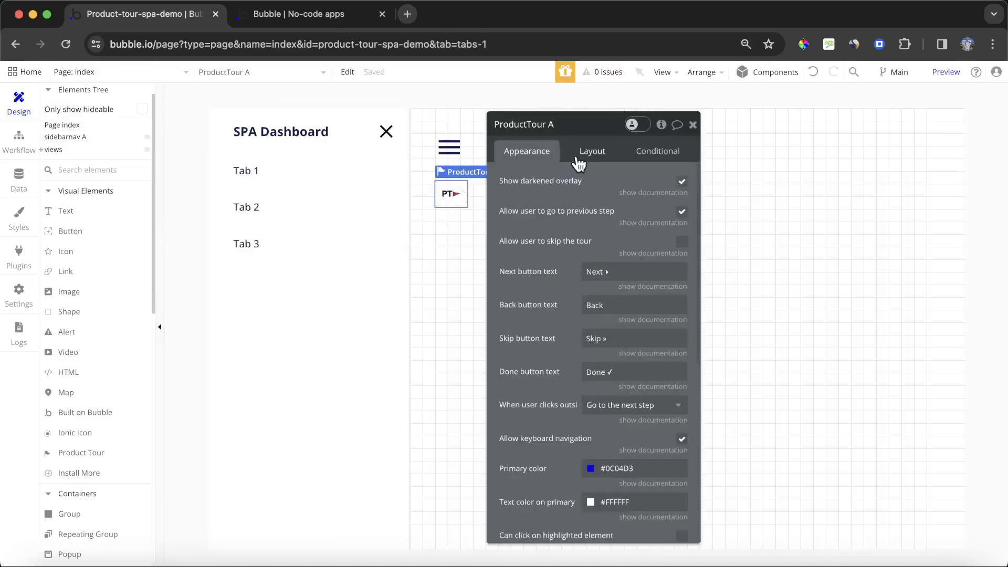
click(590, 153)
click(628, 278)
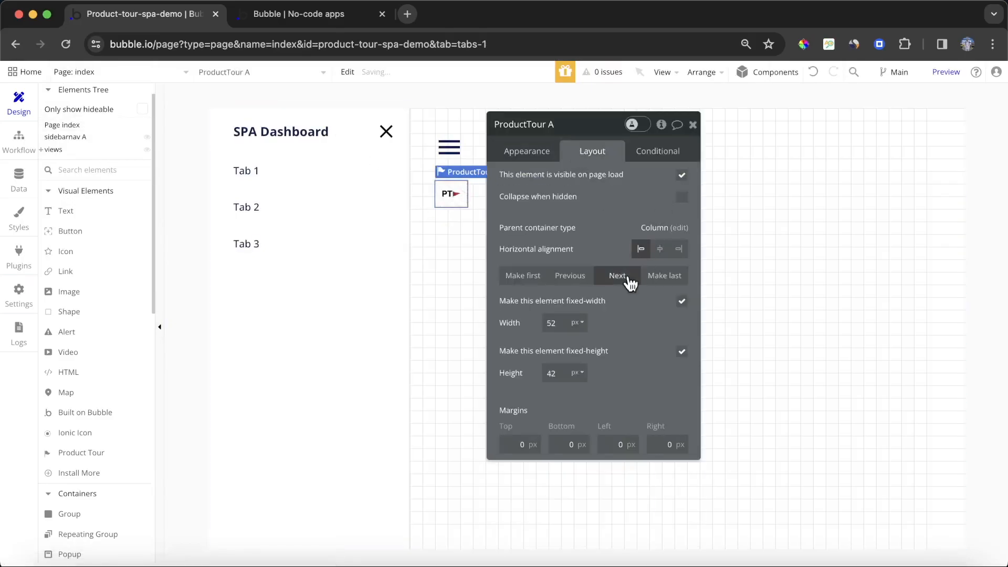
click(572, 284)
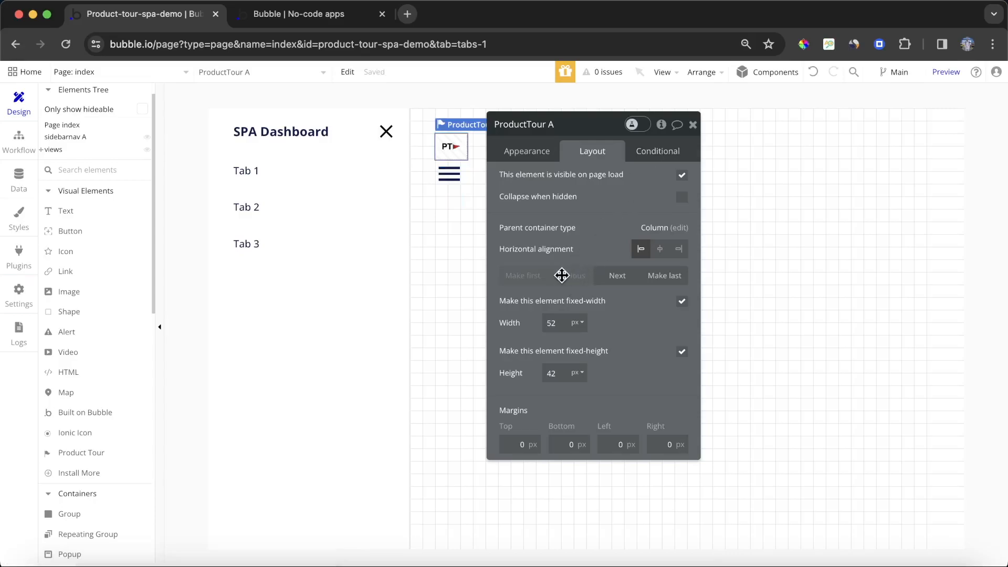
click(617, 277)
click(693, 125)
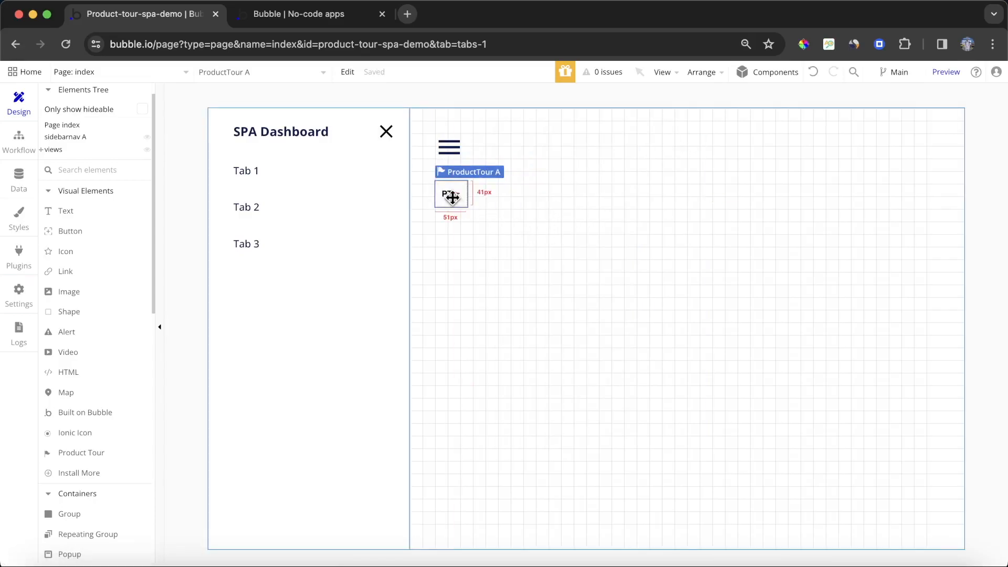
- Create a workflow on the index page that runs when the page is loaded
click(21, 144)
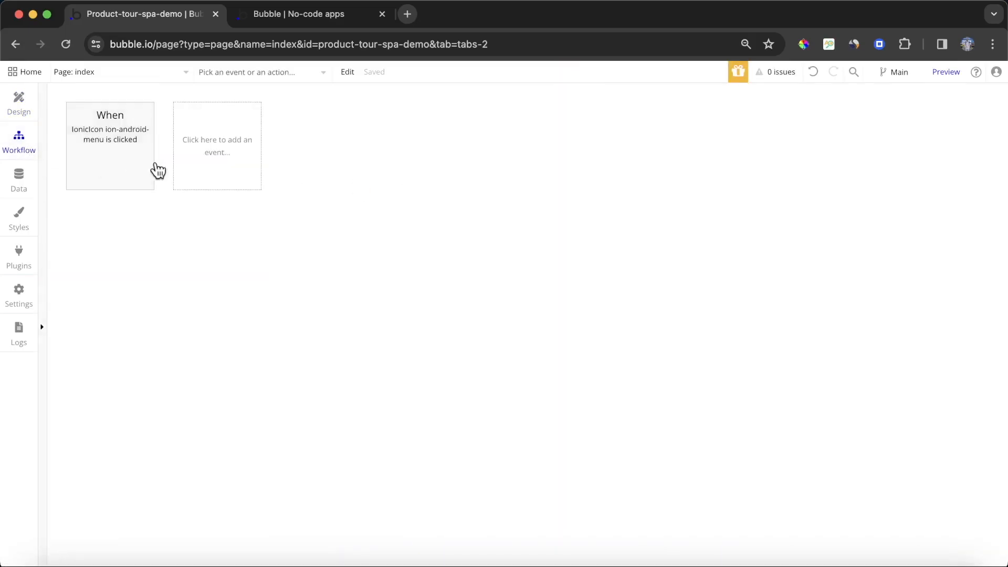
click(231, 150)
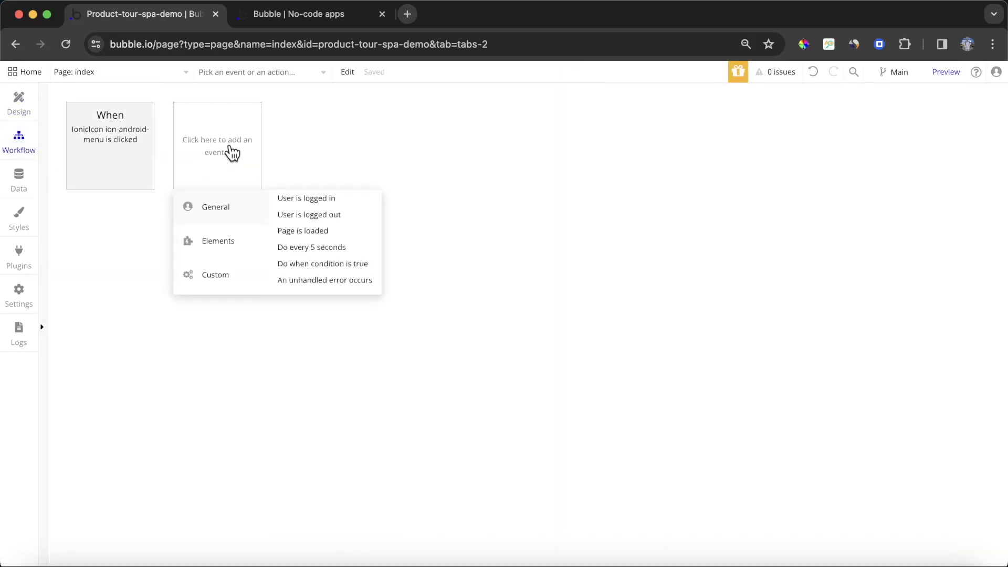
click(314, 231)
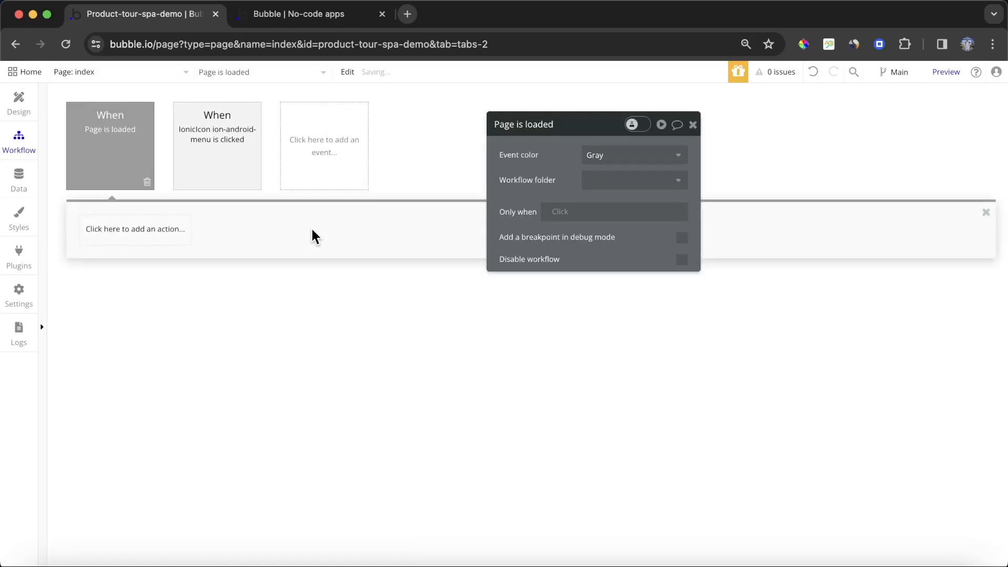
- Add an "Add a step in a Product Tour" action for ProductTour A to the page-load workflow
click(152, 235)
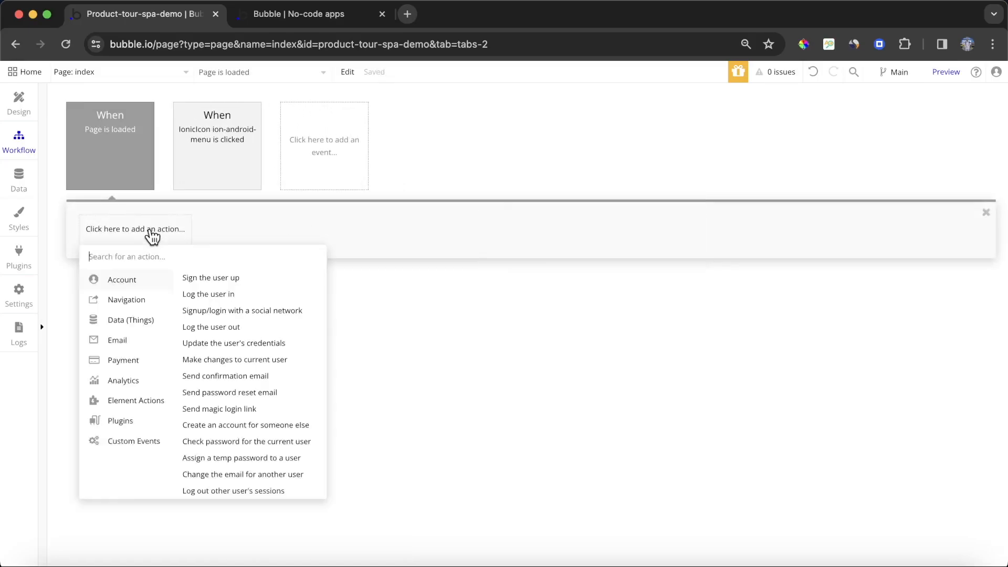
click(144, 422)
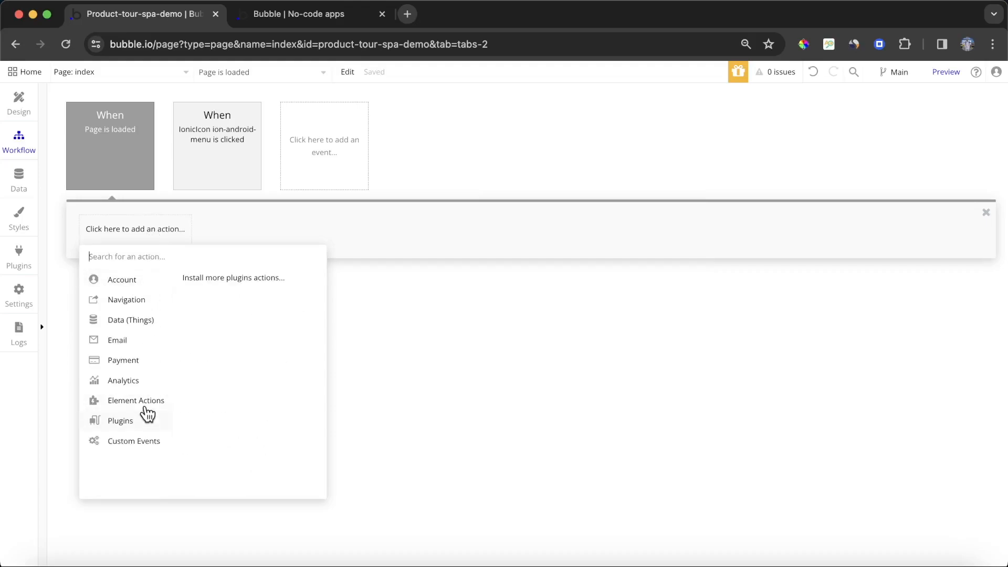
mouse_move(146, 408)
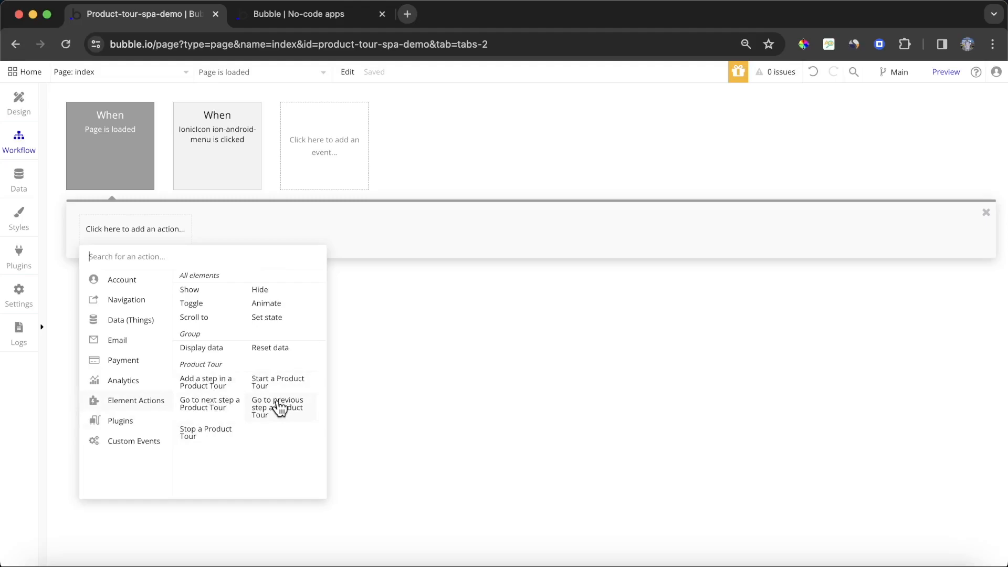
click(201, 386)
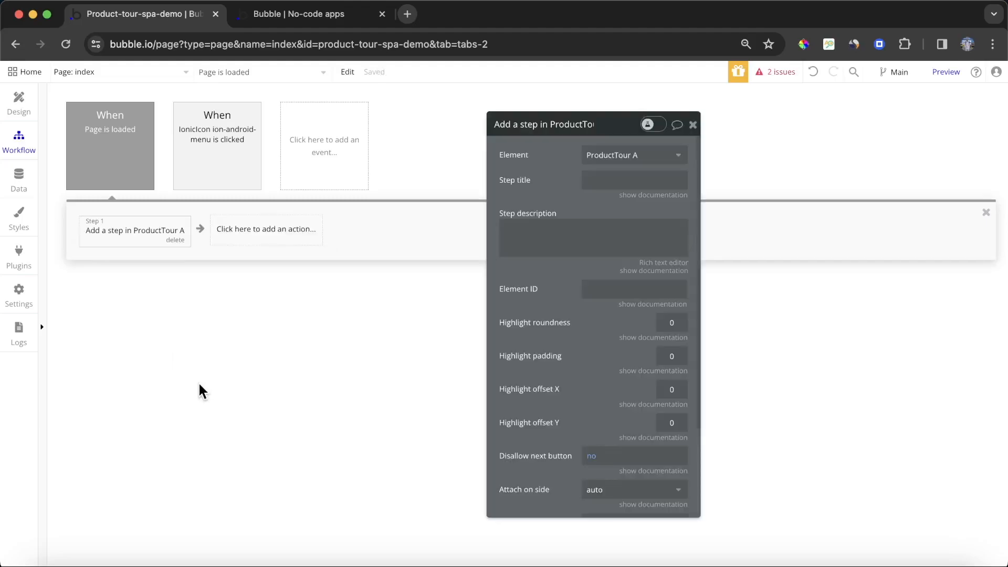
drag(524, 202, 400, 195)
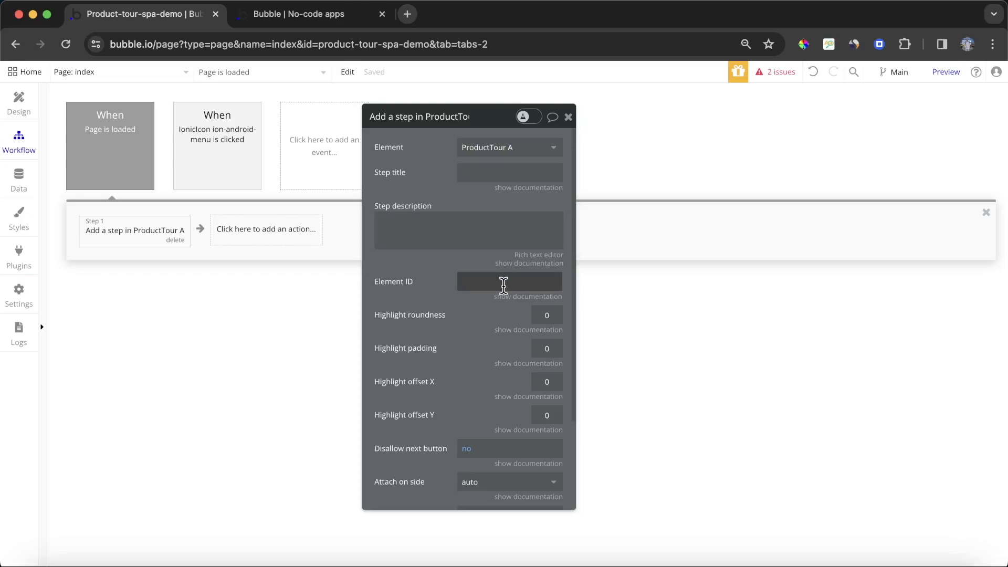
- Open the views-tab-1 reusable element's design and look through the properties of the group around the Request Name field
click(100, 73)
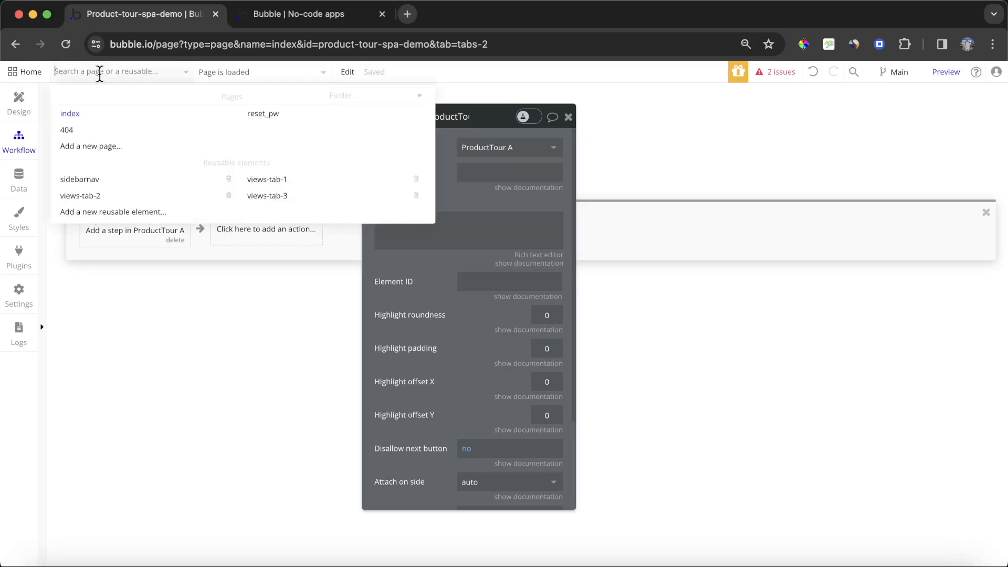
click(306, 188)
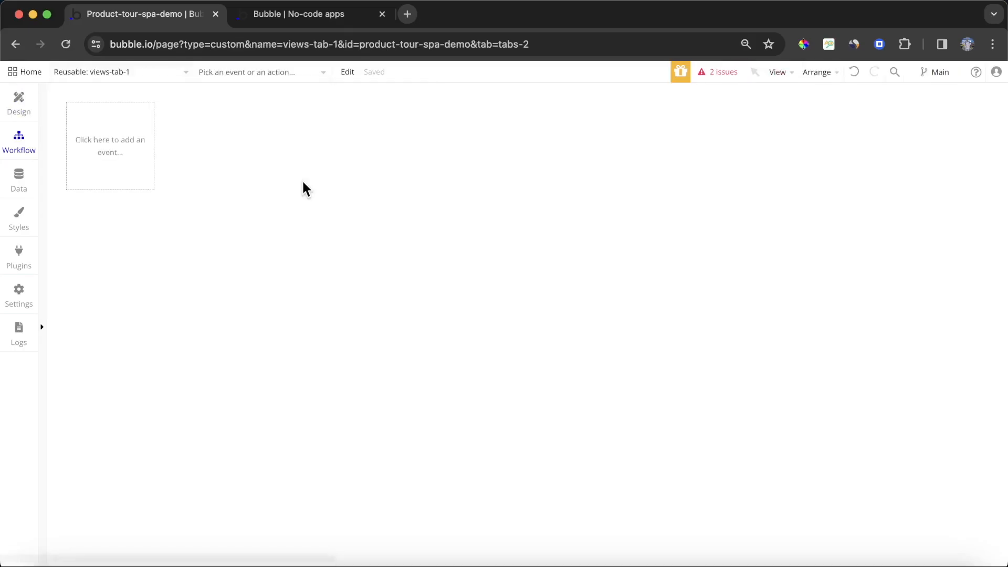
click(18, 116)
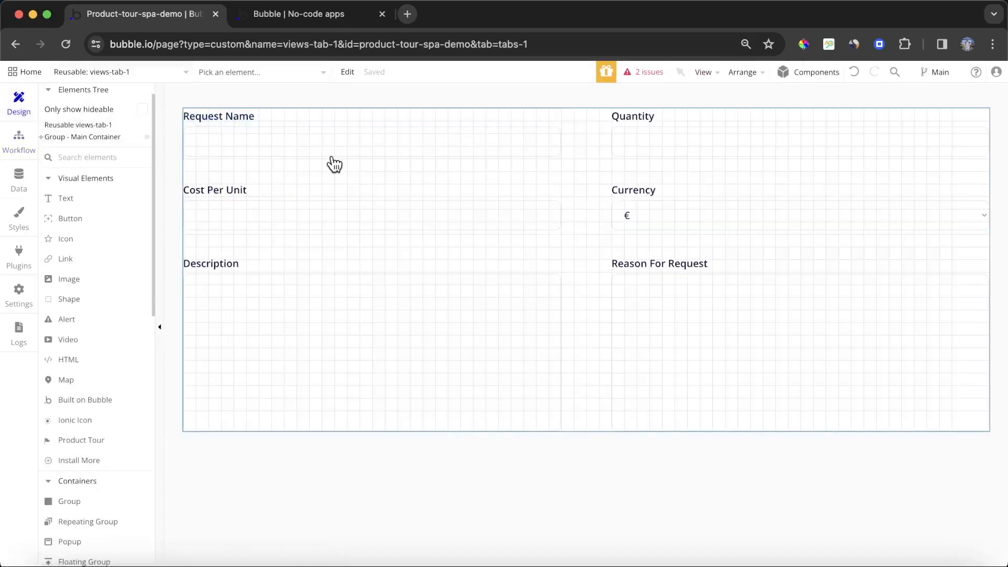
double_click(340, 133)
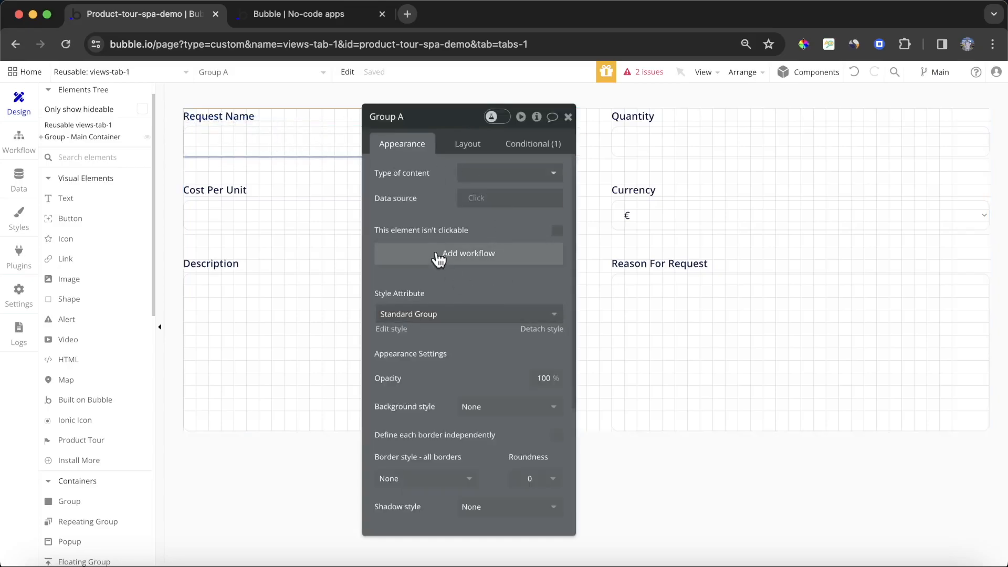
scroll(441, 273, down, 4)
scroll(452, 306, up, 4)
- Enable "Expose the option to add an ID attribute to HTML elements" in the app's general settings
click(21, 296)
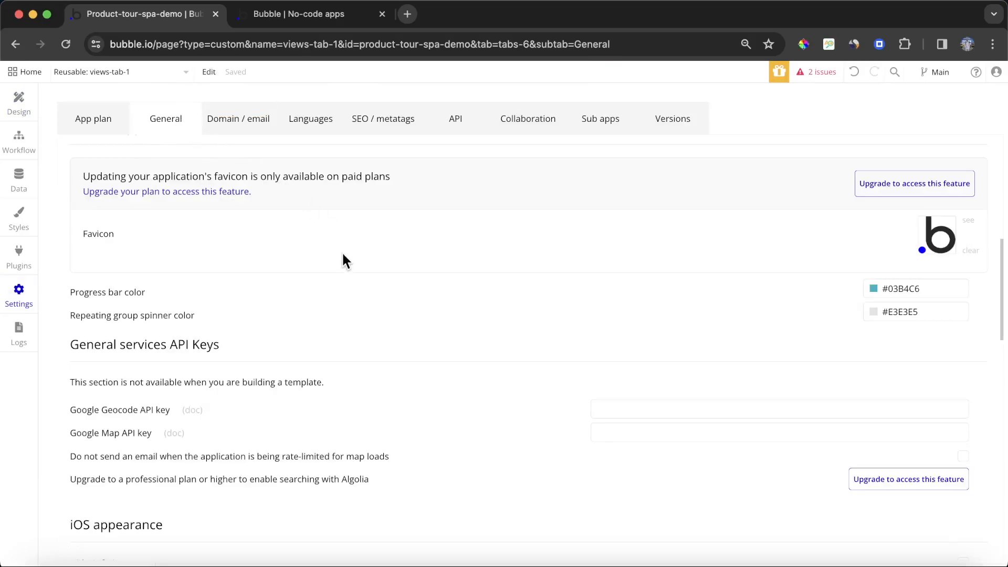
scroll(339, 263, down, 15)
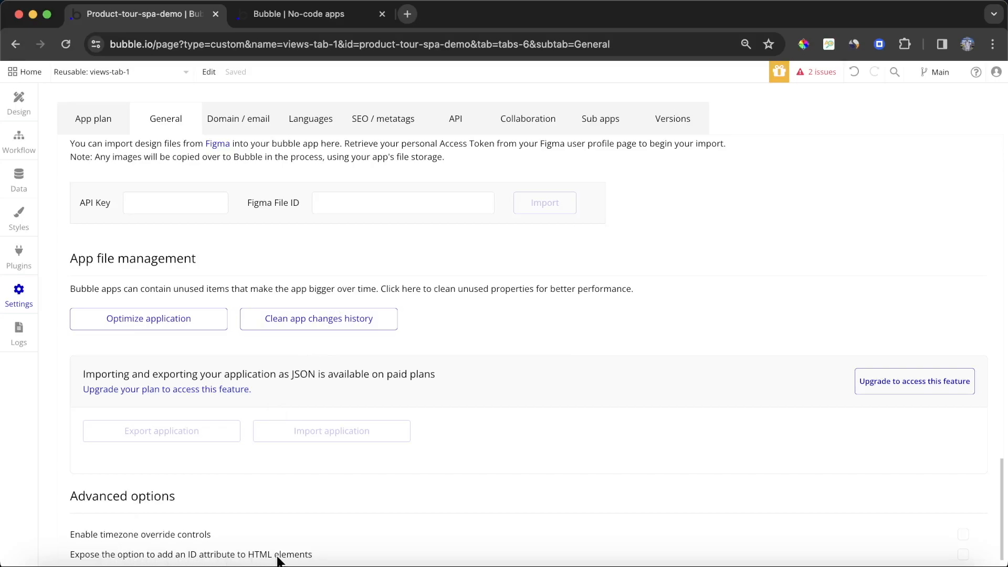
click(962, 554)
- Set the ID attribute of the Request Name group (Group A) in views-tab-1 to "step-1"
click(19, 100)
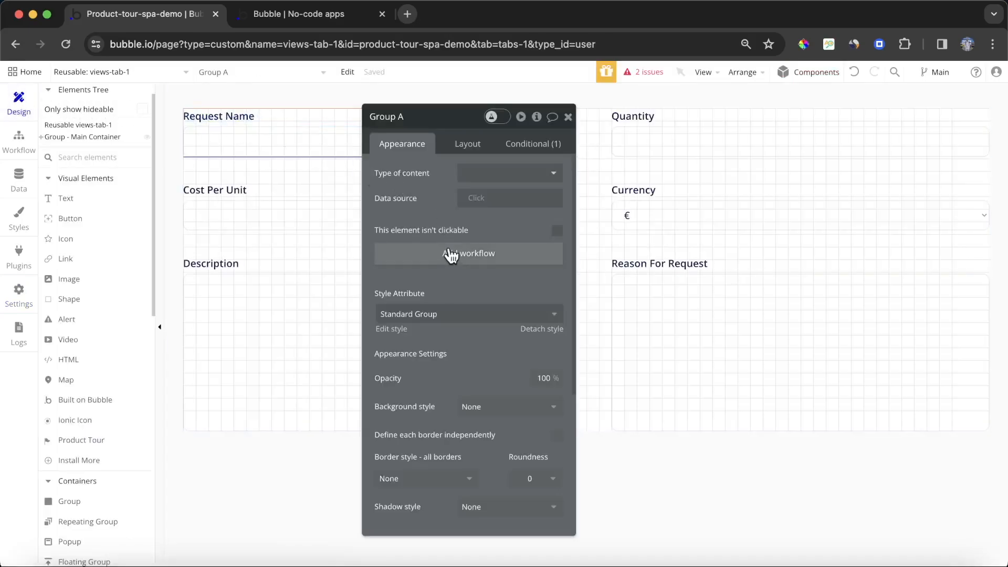
scroll(396, 272, down, 5)
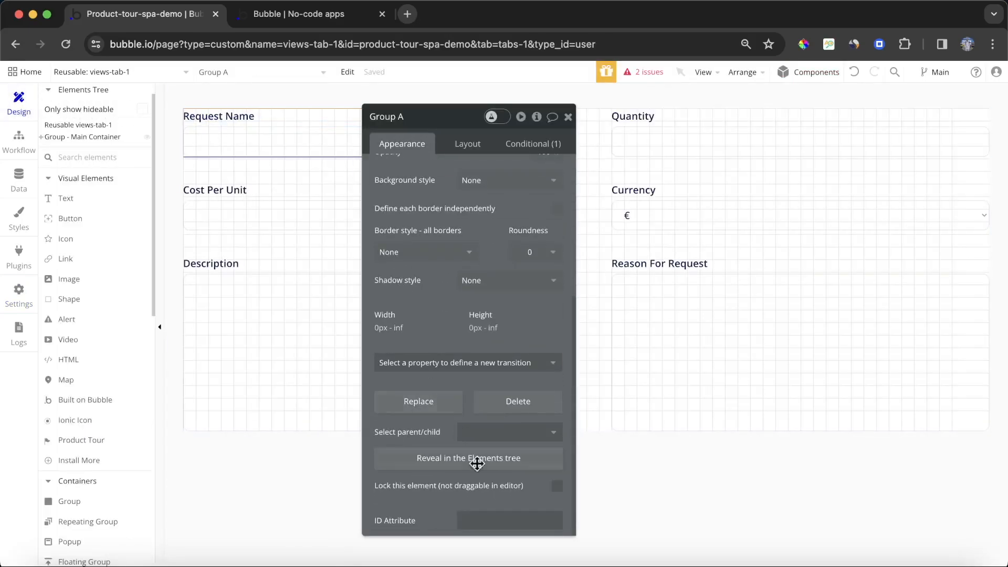
click(487, 520)
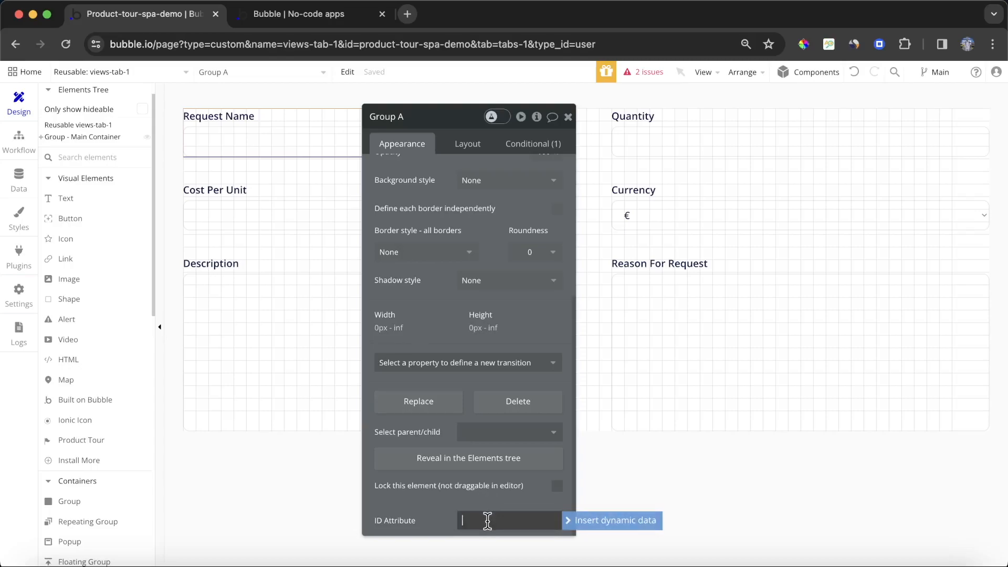
text(step-1)
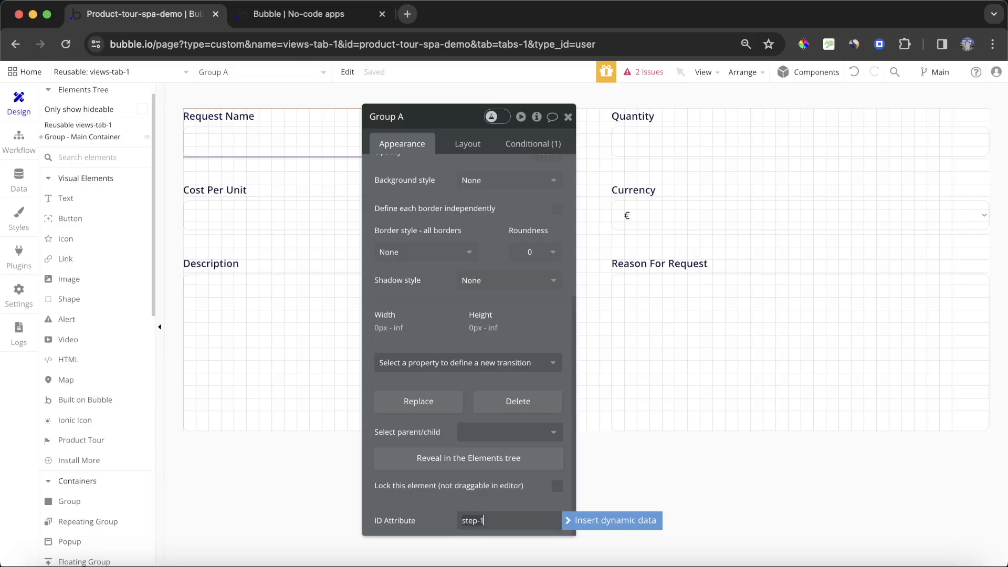
click(387, 512)
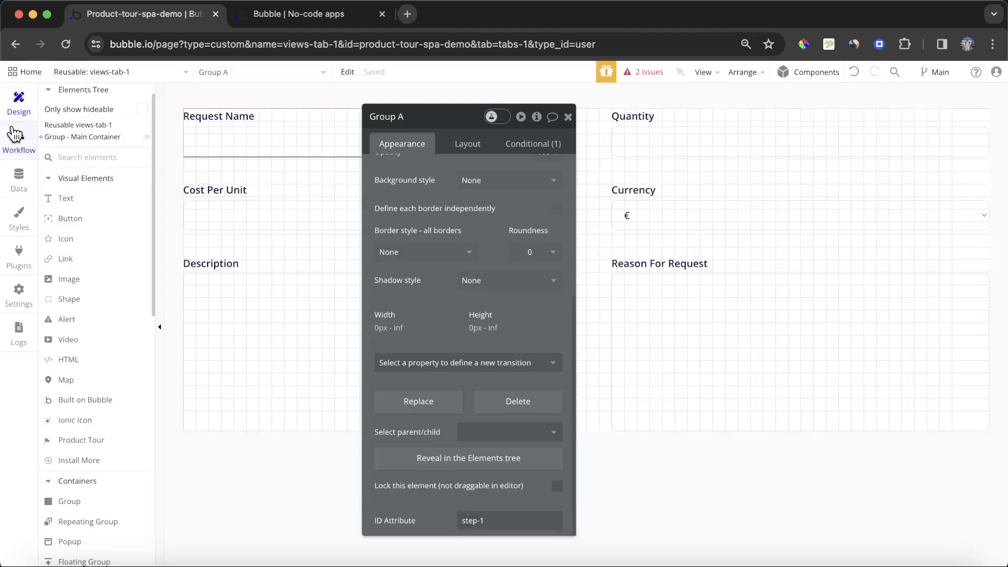
- In the index page-load workflow, give the tour step element ID "step-1", title "This is the first step" and description "Welcome to our tour"
click(15, 134)
click(109, 72)
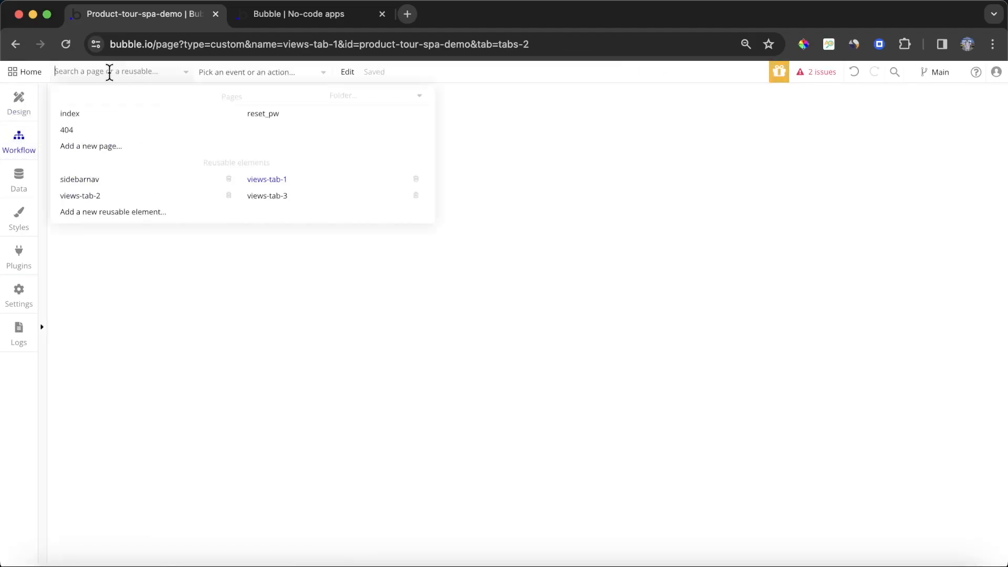
click(125, 113)
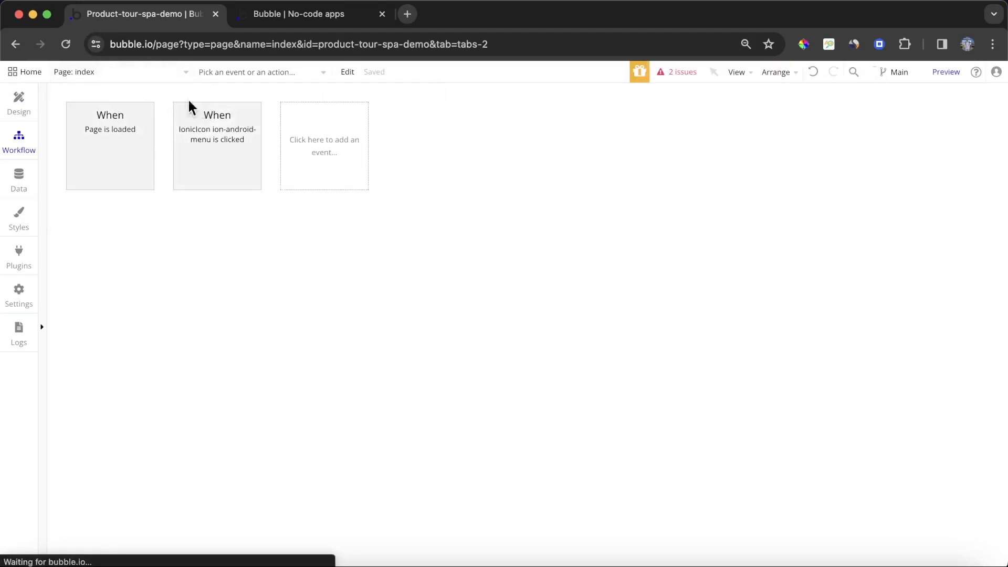
click(140, 125)
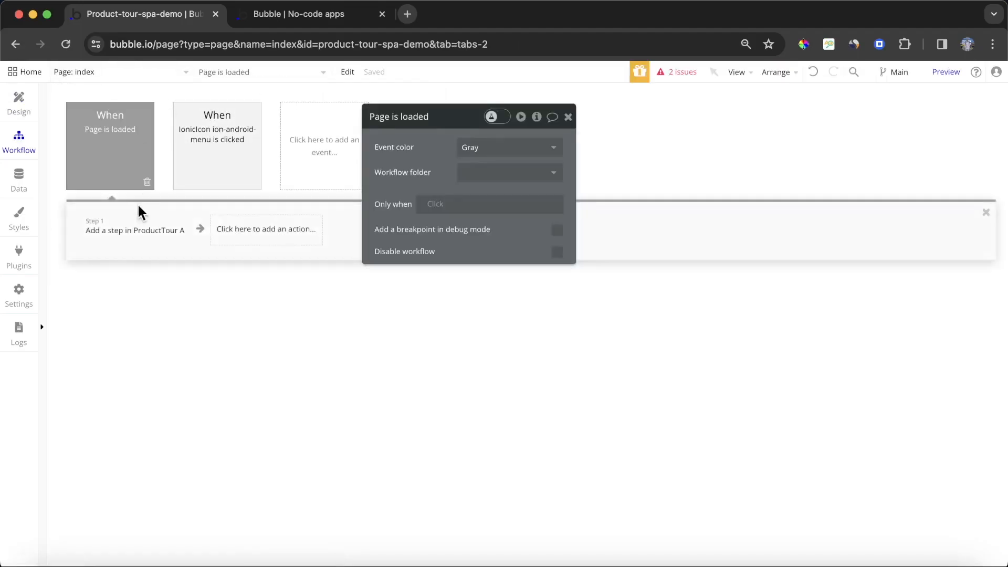
click(137, 230)
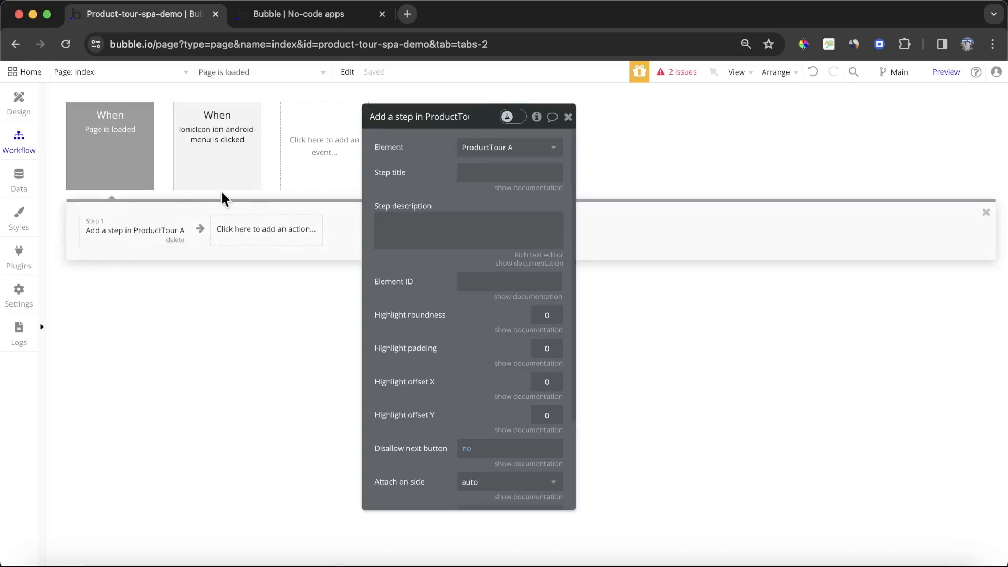
click(492, 279)
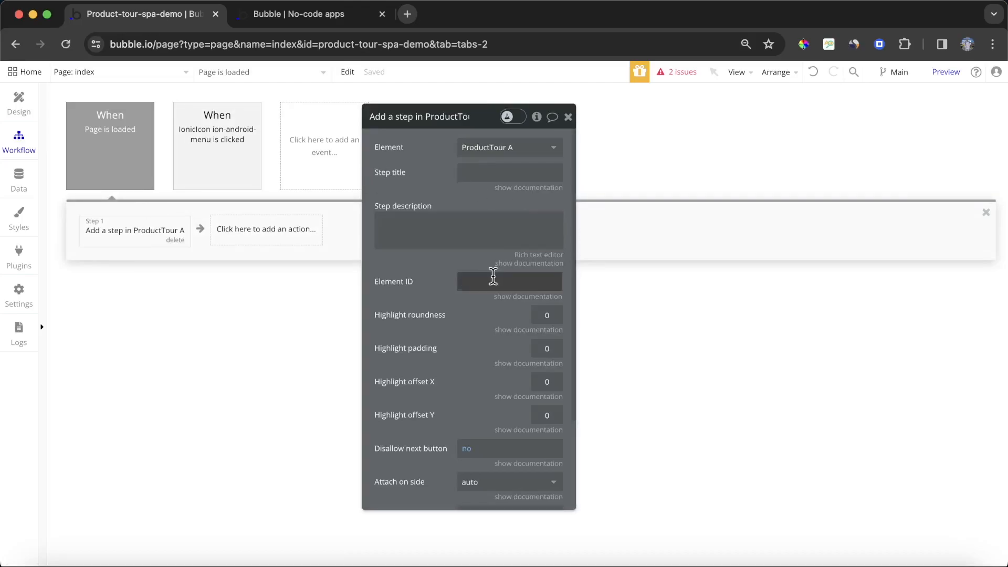
click(489, 172)
text(This is the first step)
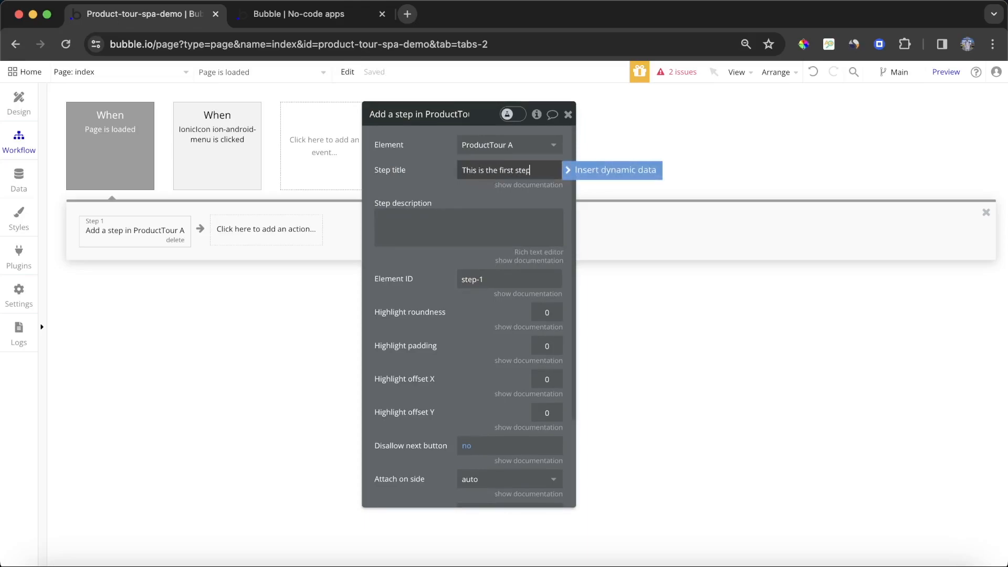
click(425, 218)
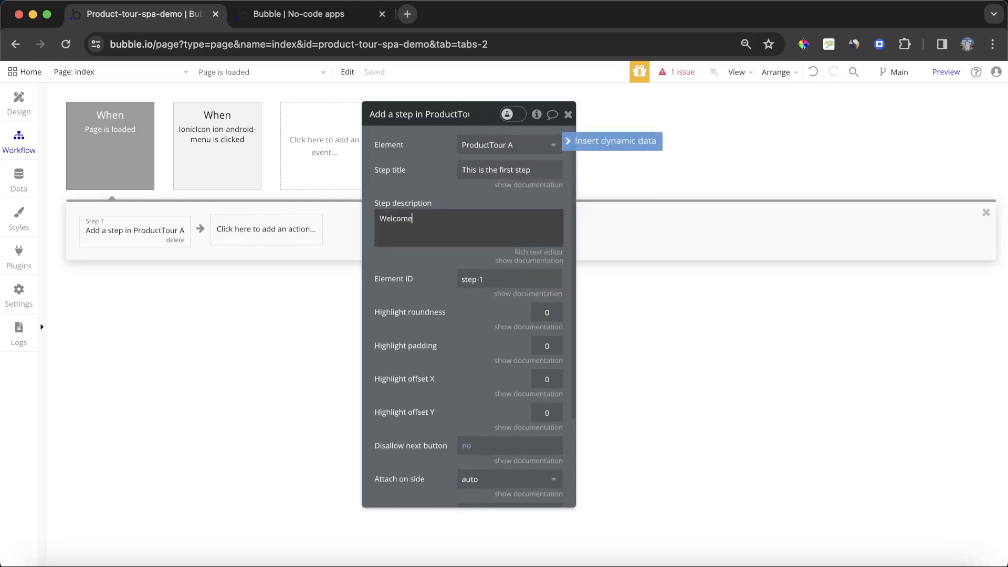
click(414, 259)
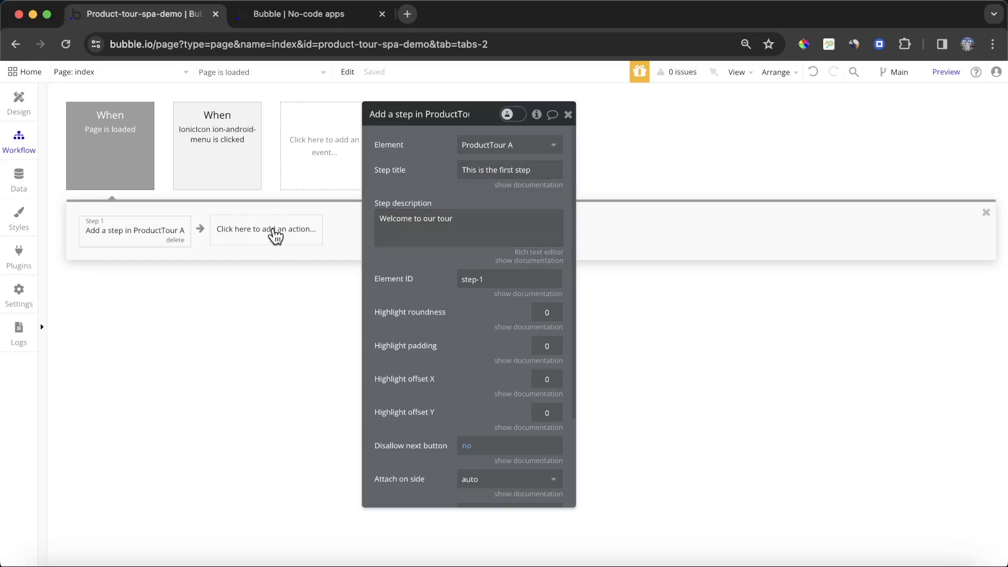
- Add a "Start a Product Tour" action for ProductTour A after the tour step in the page-load workflow
click(276, 236)
mouse_move(269, 411)
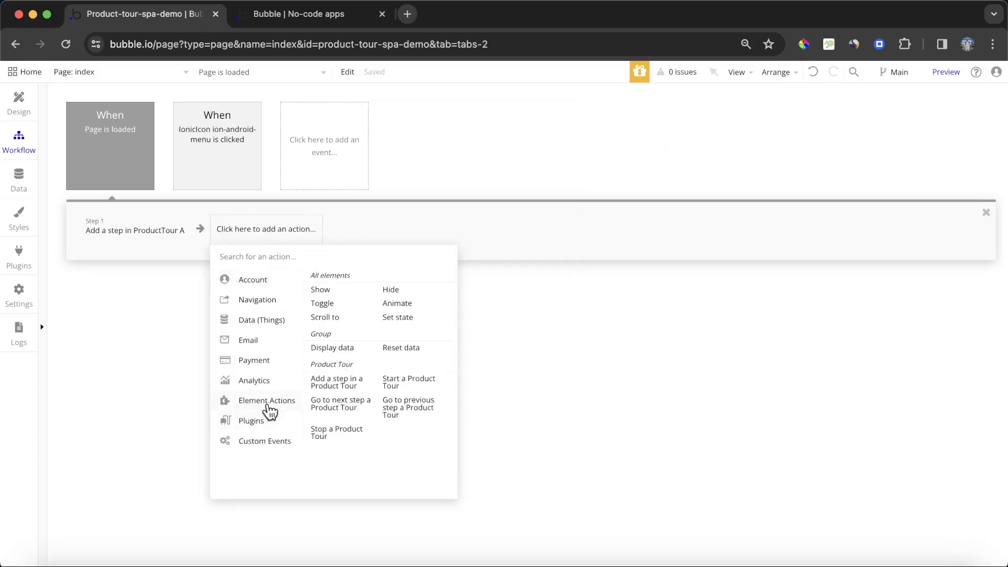
click(410, 382)
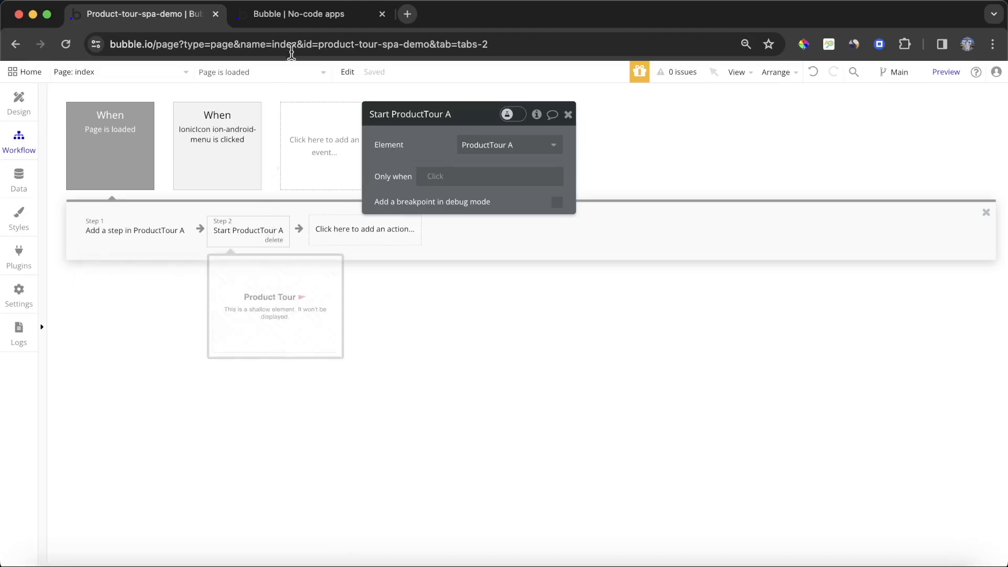
- Load the app preview at its index page without the tab path to check the tour's first step
click(301, 25)
click(387, 44)
drag(388, 44, 502, 55)
key(BackSpace)
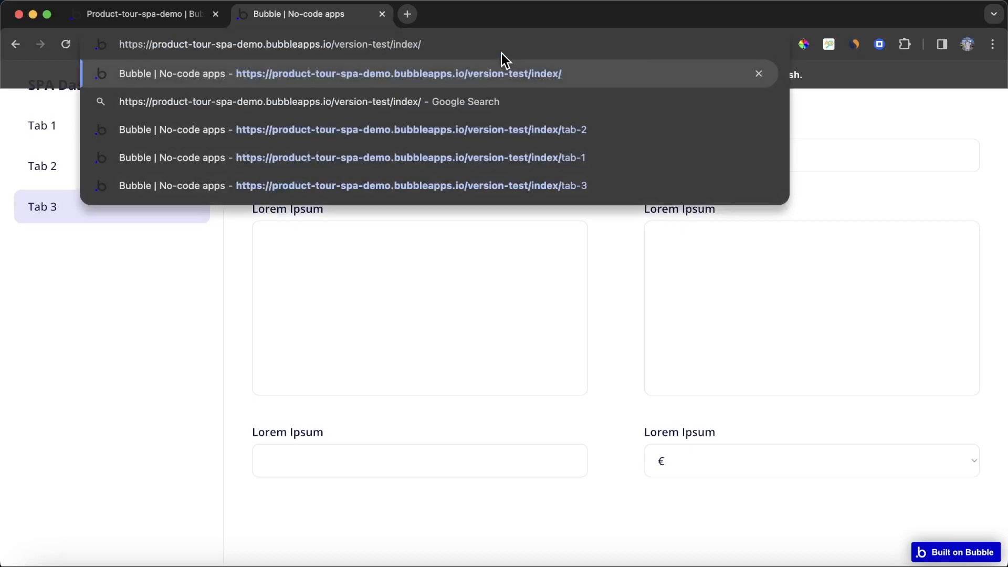
key(Return)
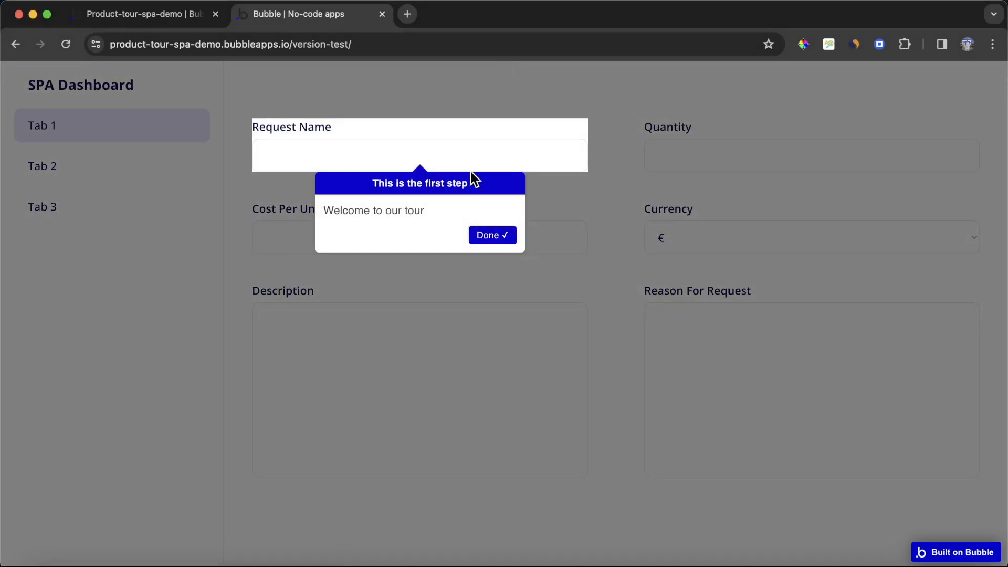
- Back in the editor, insert another "Add a step in a Product Tour" action before the existing step in the page-load workflow
click(146, 15)
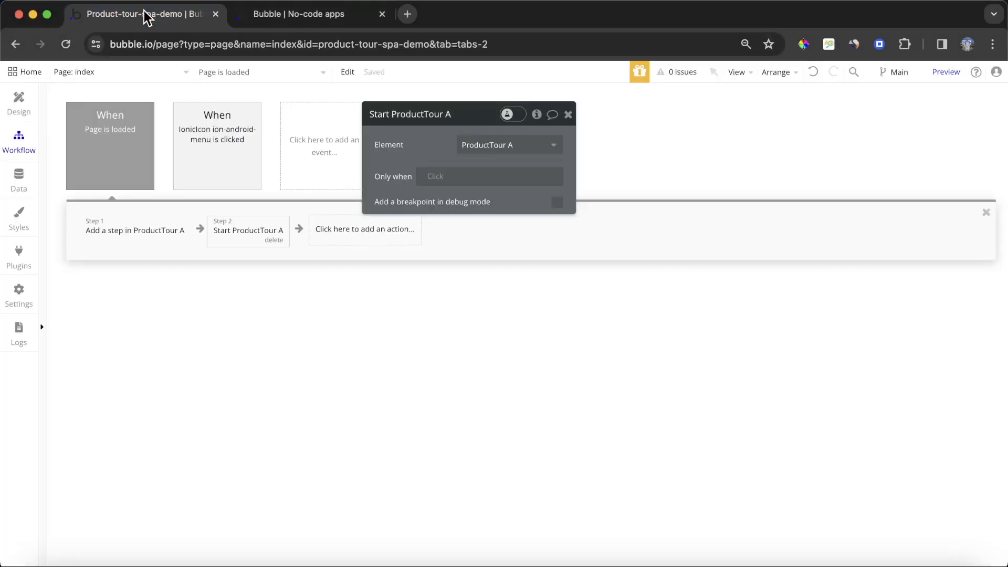
right_click(126, 240)
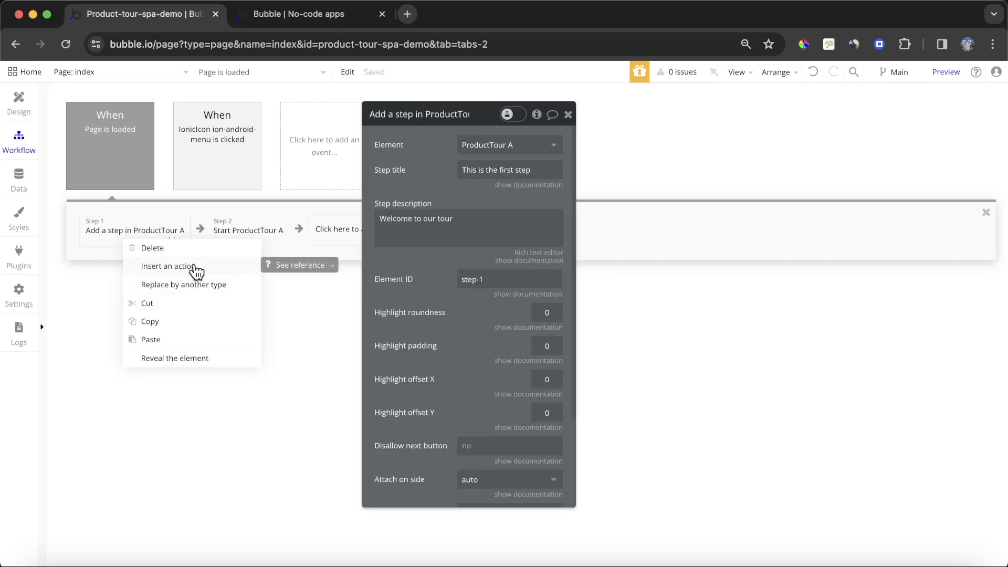
click(196, 267)
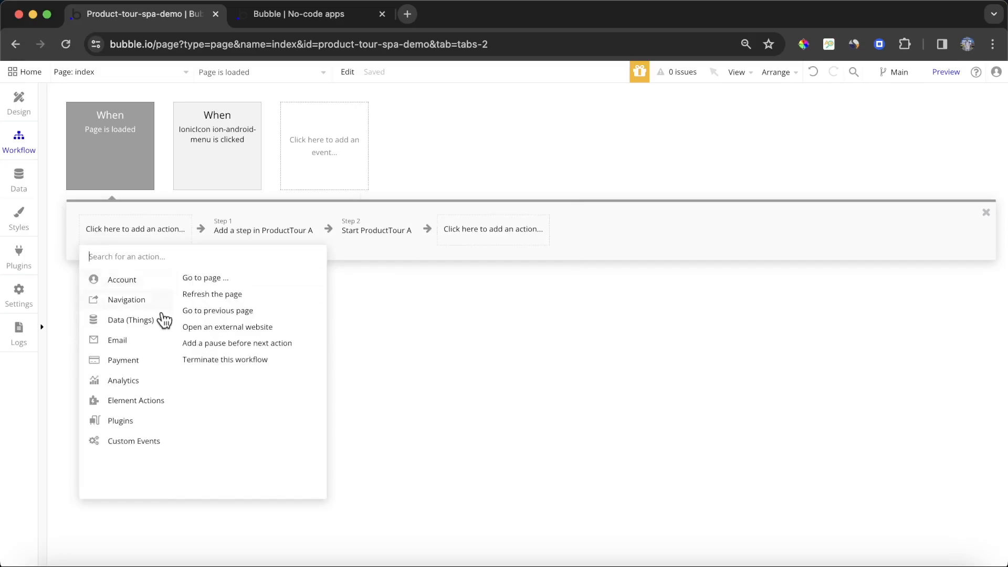
mouse_move(147, 404)
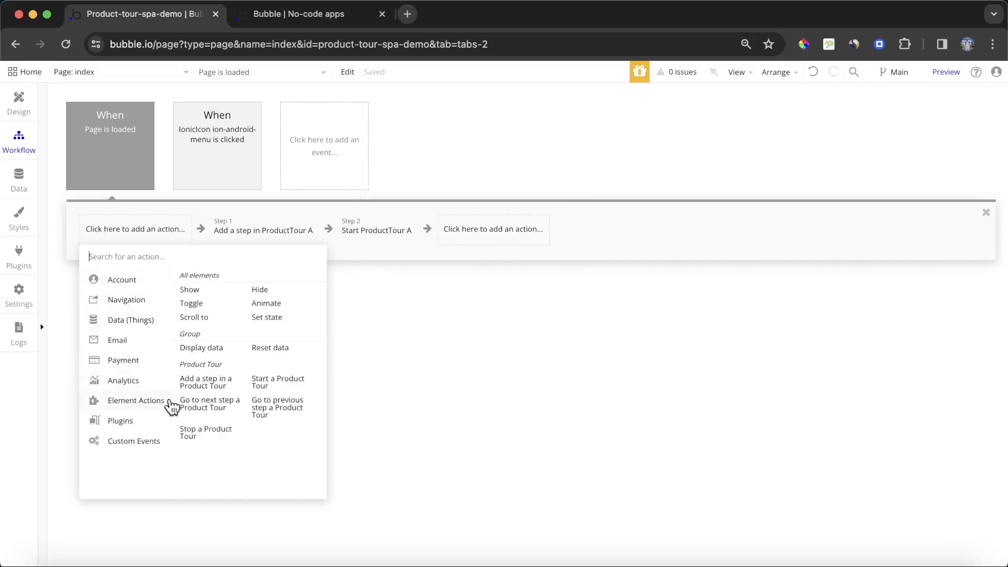
click(206, 382)
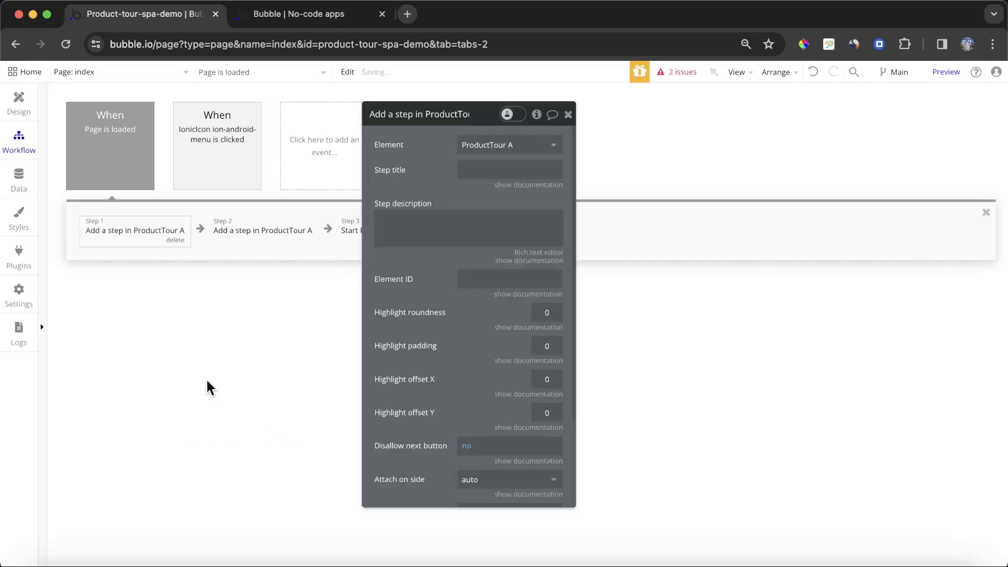
- Give the inserted tour step the title "Welcome to the Product Tour" and description "This is a versatile app", leaving its element ID empty
click(482, 170)
text(Welcome to the)
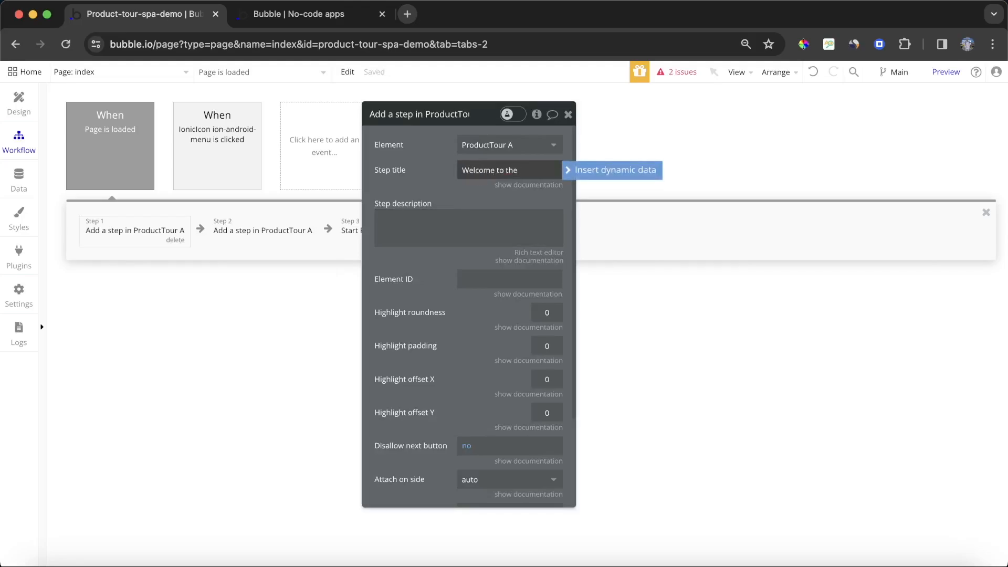
text( Product Tour)
click(436, 286)
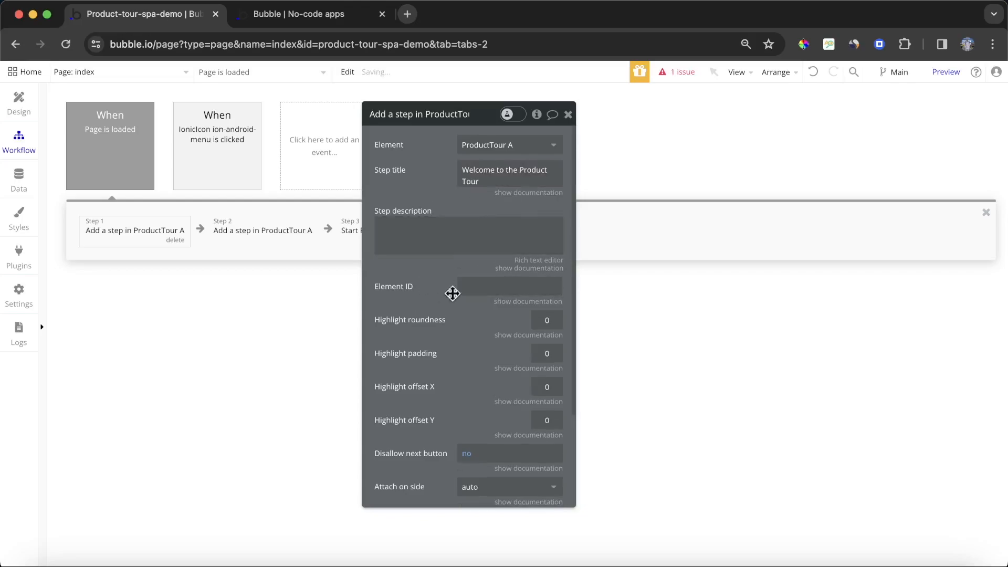
click(483, 286)
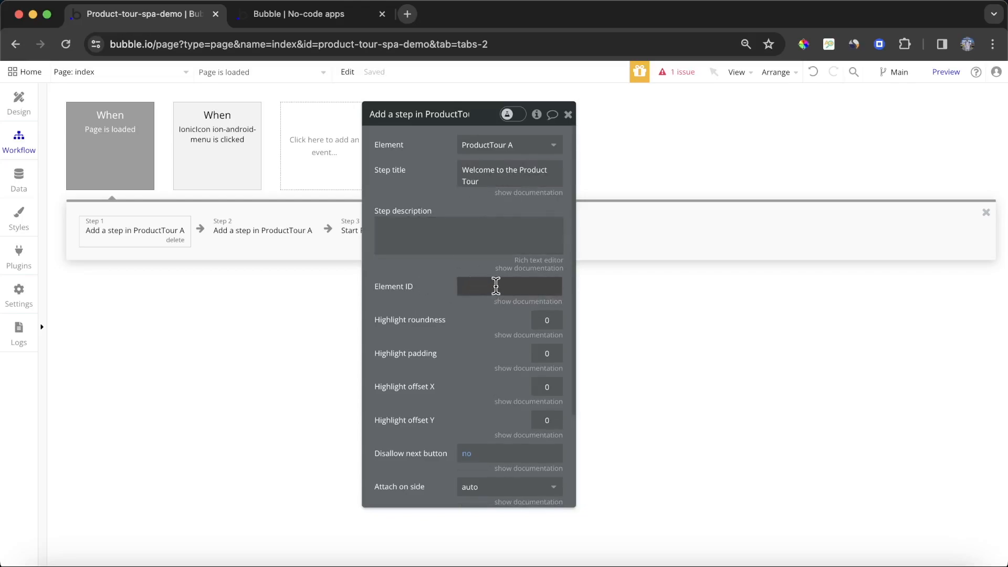
click(445, 233)
text(This is a versatile app)
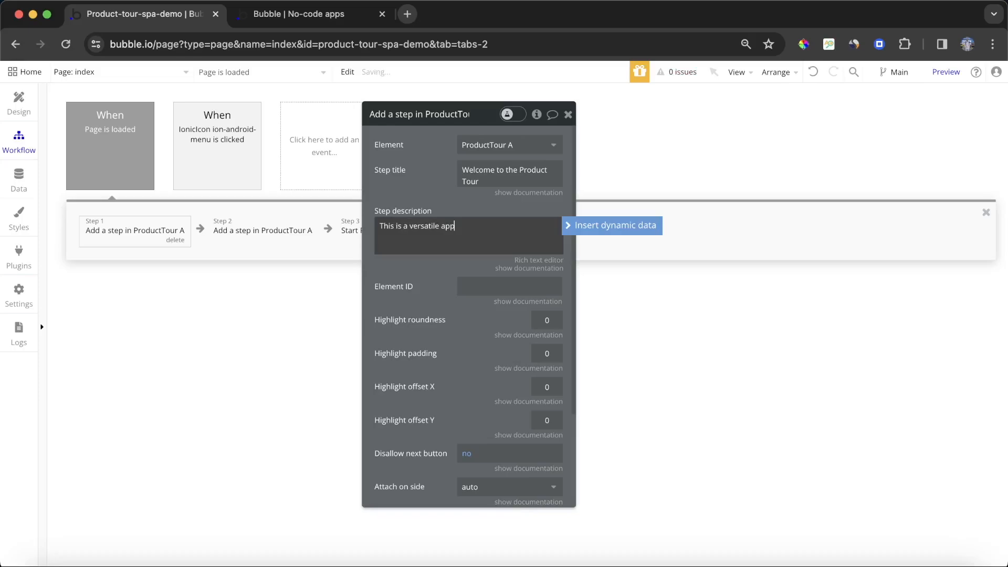
click(416, 305)
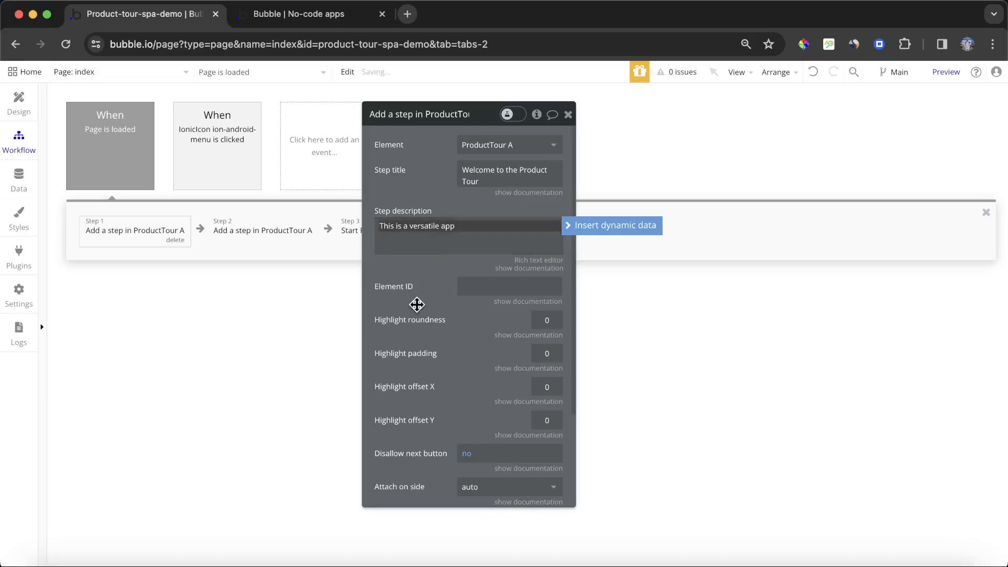
- Reload the app preview and advance the tour from the welcome step to the step on the Request Name field
click(273, 8)
key(super+r)
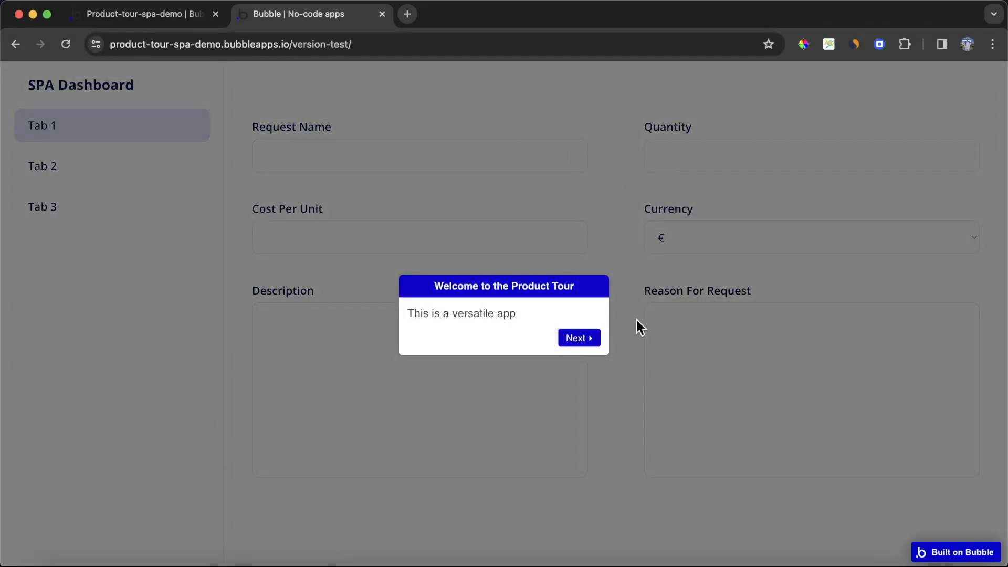
key(Right)
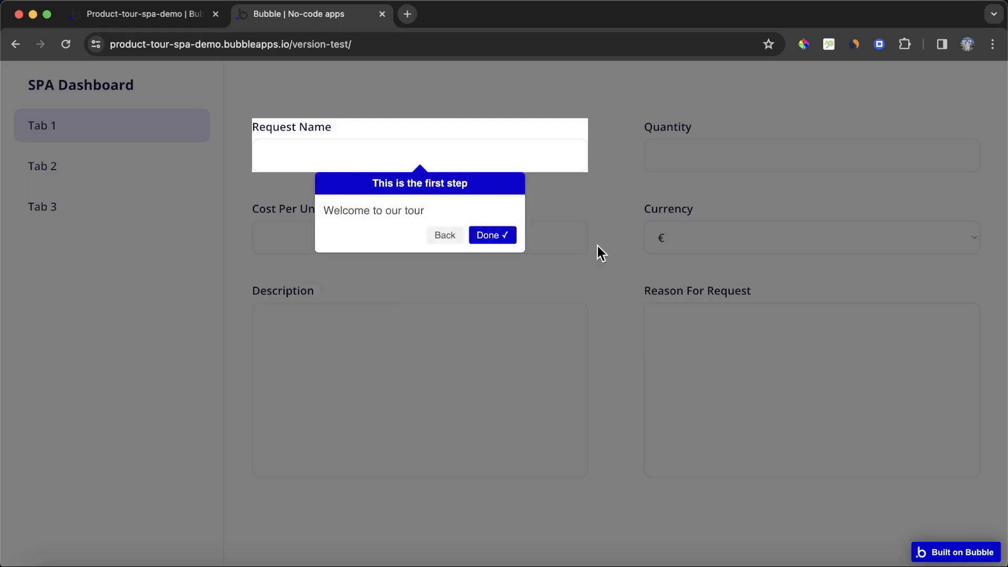
- Back in the Bubble editor, open the views-tab-1 reusable element and set the Cost Per Unit group's ID attribute to "step-2"
click(106, 14)
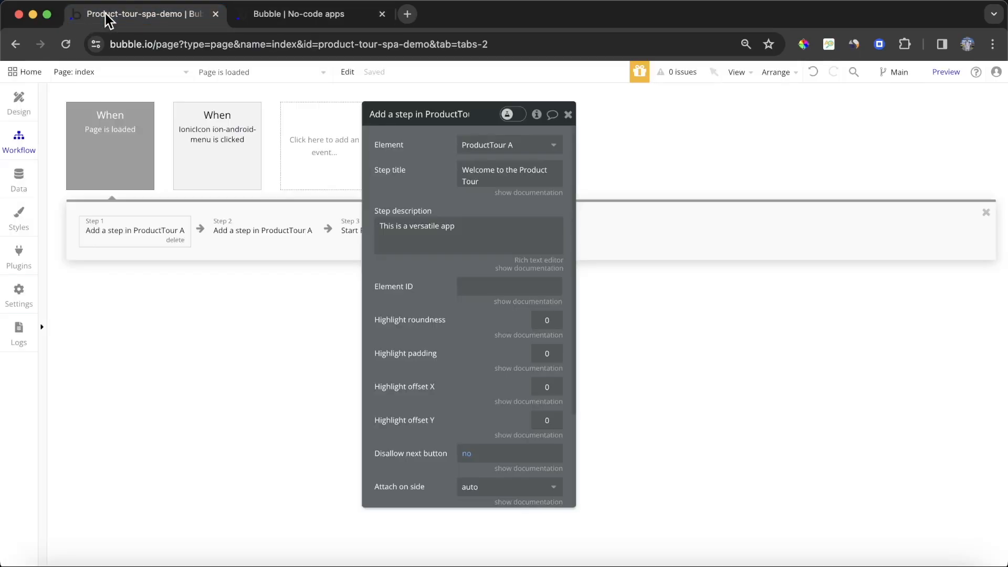
click(21, 102)
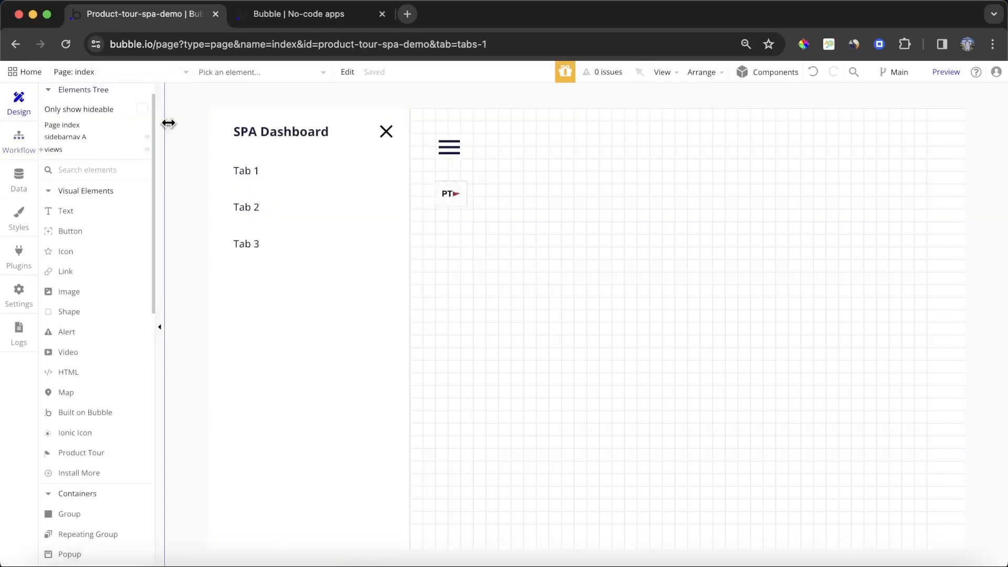
click(123, 73)
click(284, 181)
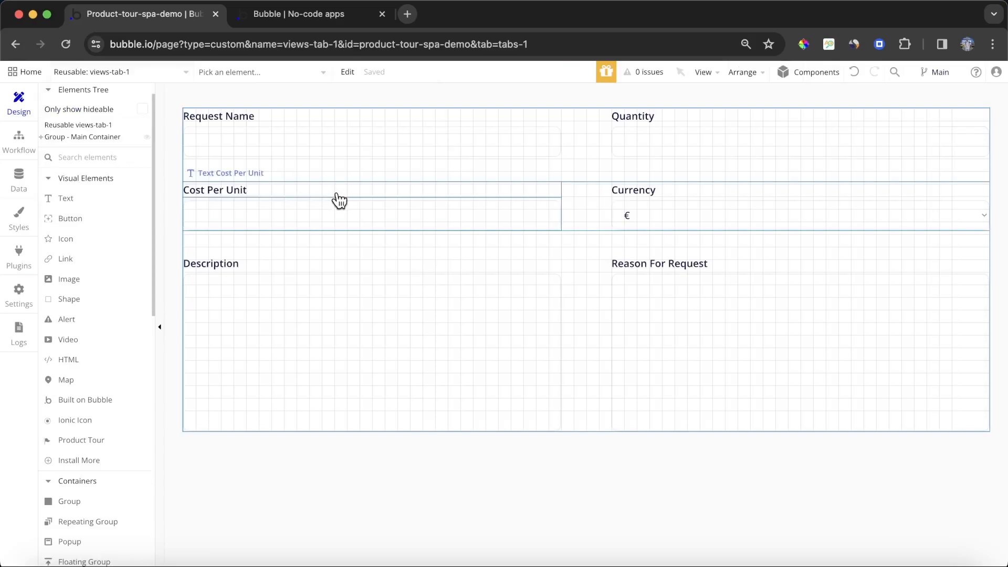
double_click(336, 198)
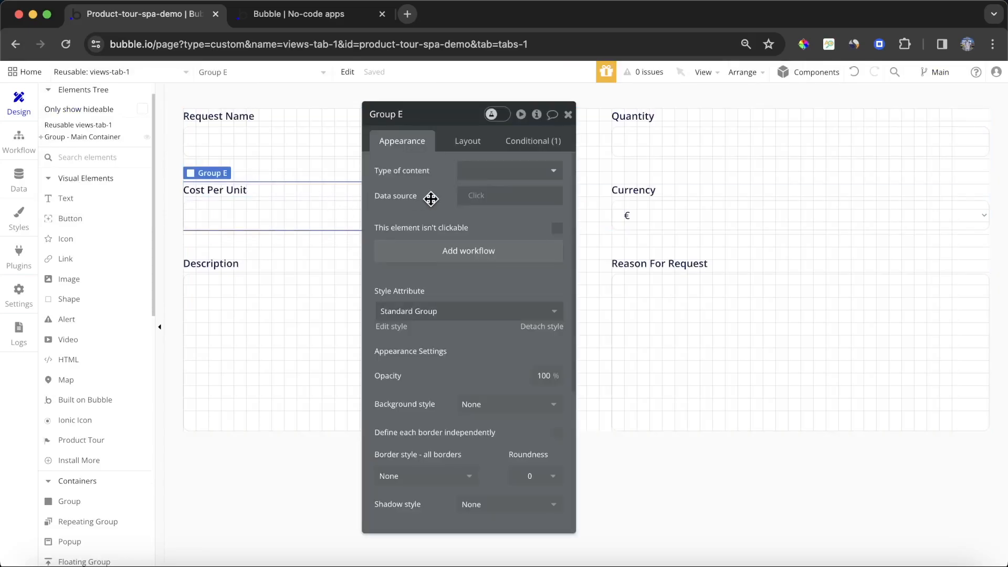
scroll(504, 472, down, 5)
click(512, 517)
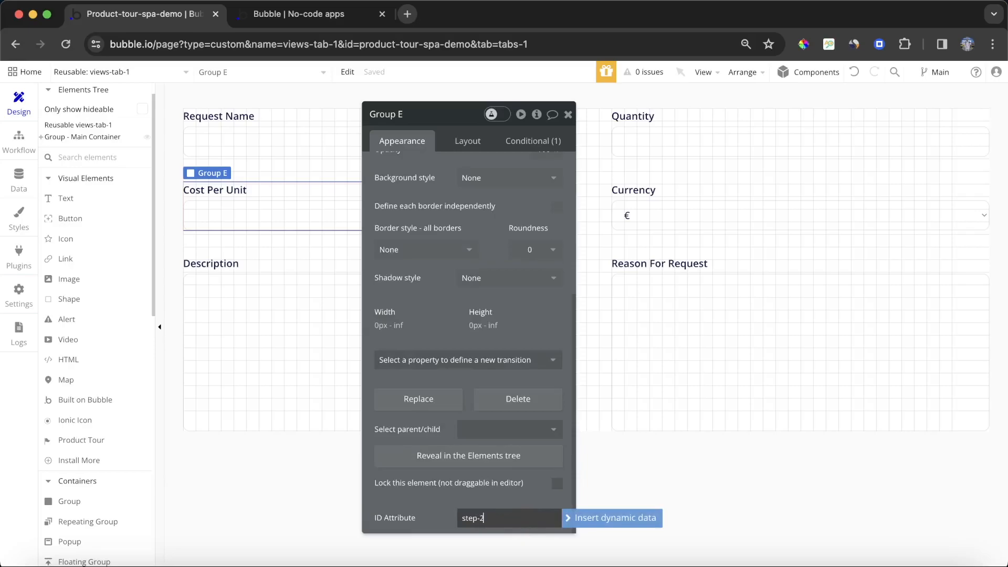
- In the index page's page-load workflow, insert an "Add a step" action for ProductTour A directly before the Start ProductTour A action
click(86, 84)
click(137, 115)
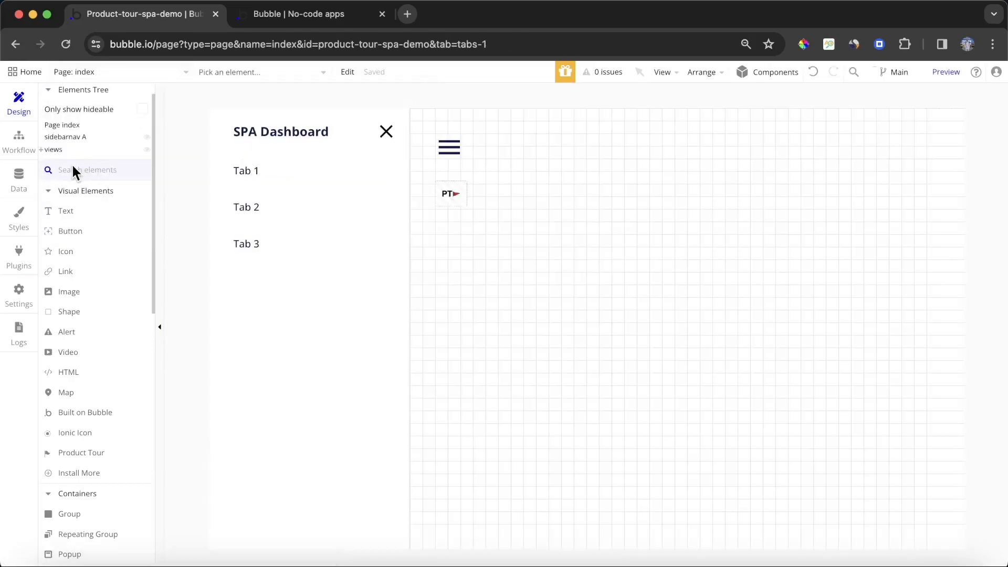
click(19, 137)
click(135, 148)
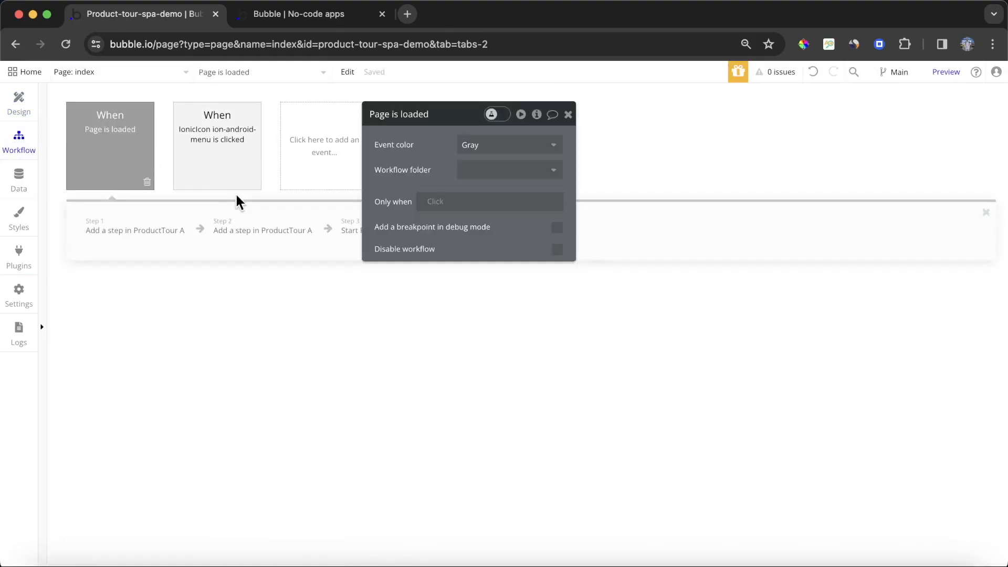
right_click(248, 228)
click(315, 250)
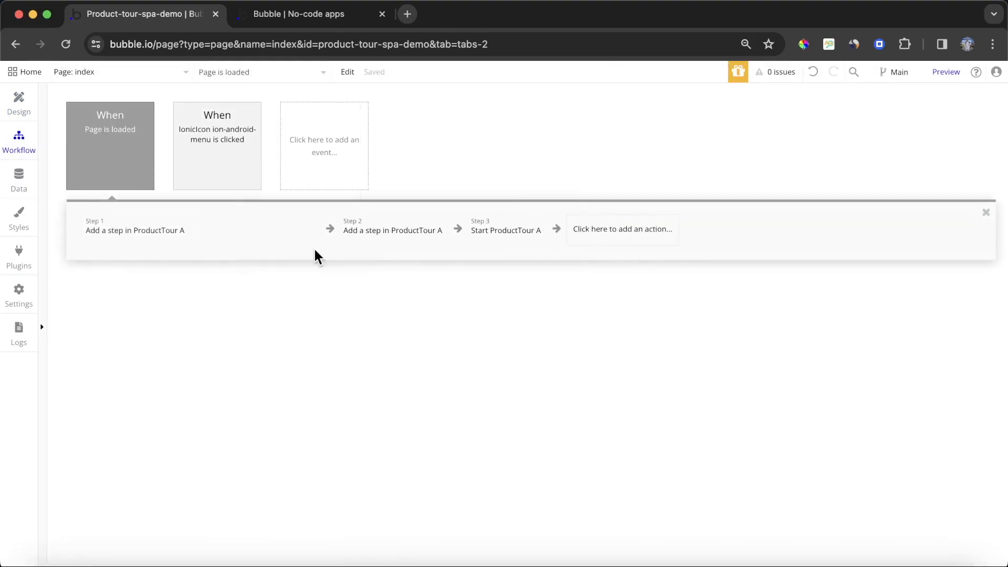
click(464, 231)
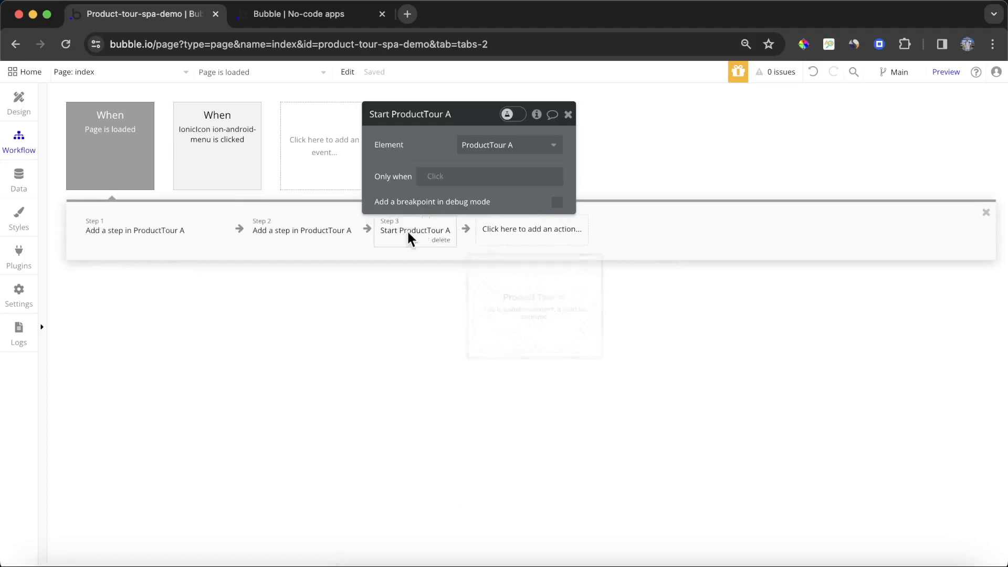
right_click(356, 234)
click(434, 264)
text(step)
click(434, 296)
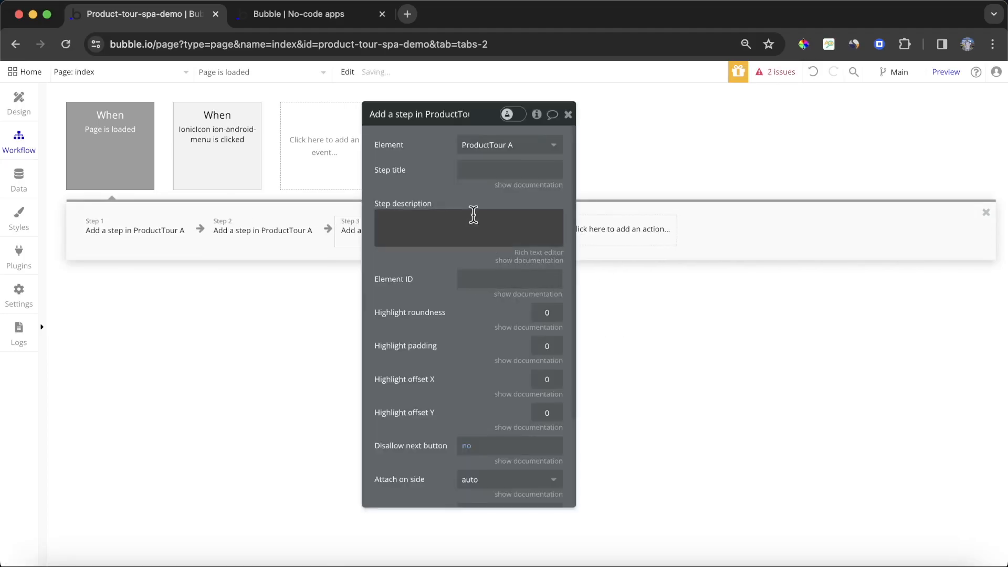
- Give the new tour step the element ID "step-2", title "This is the second step" and description "Step 2 of tour"
click(479, 276)
text(ste)
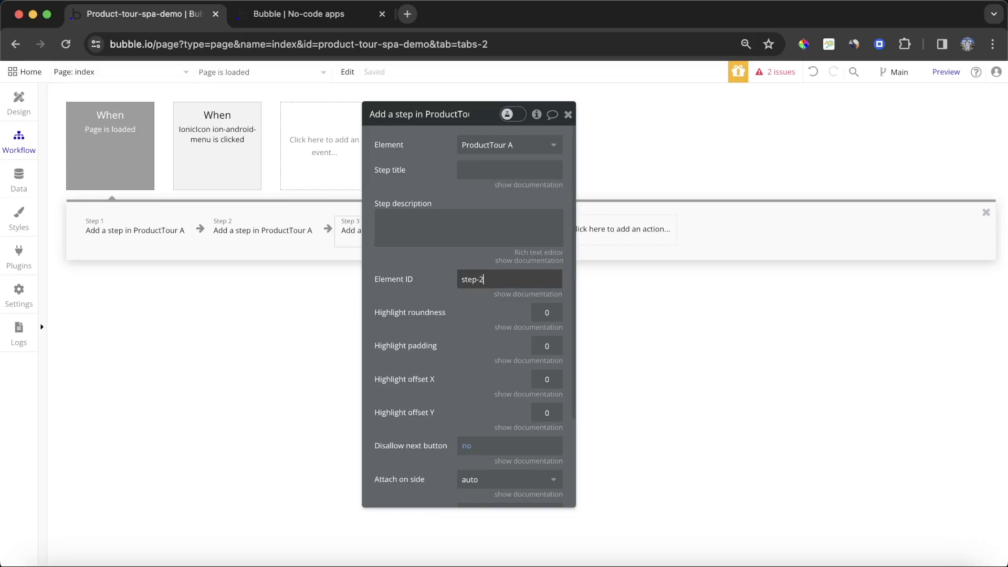
text(p-2)
click(477, 167)
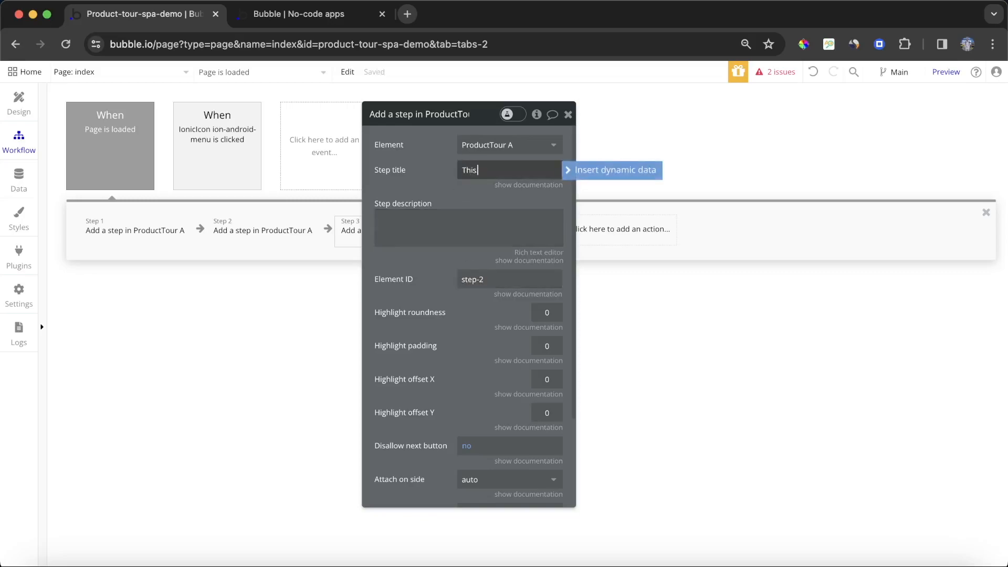
click(402, 220)
scroll(406, 225, down, 3)
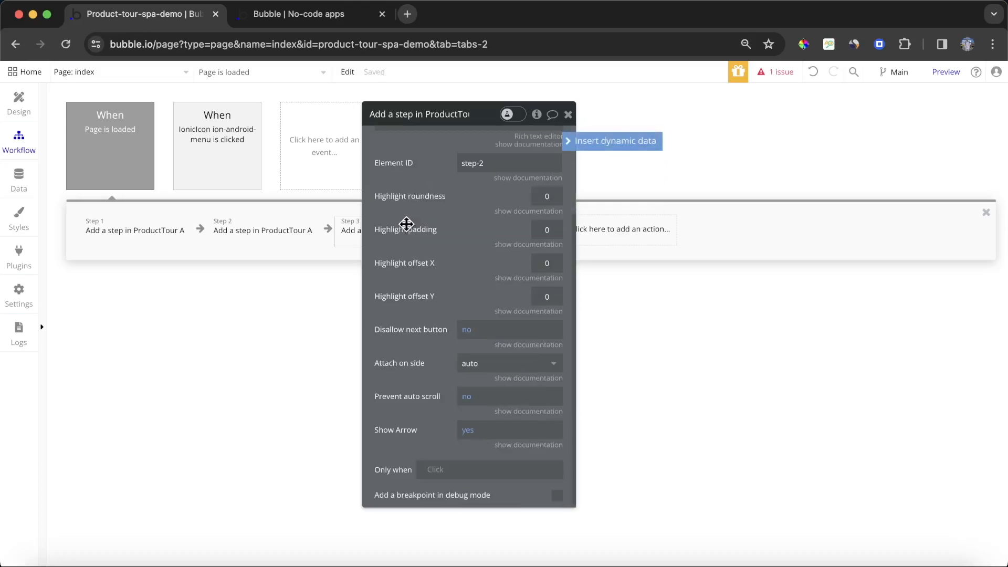
scroll(407, 224, up, 3)
text(Step 2 of tour)
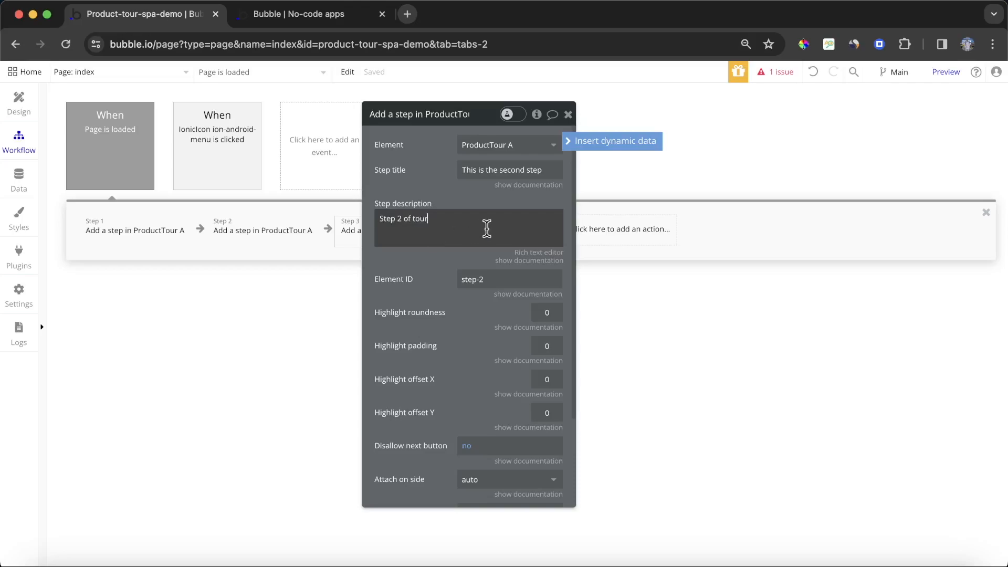
click(291, 230)
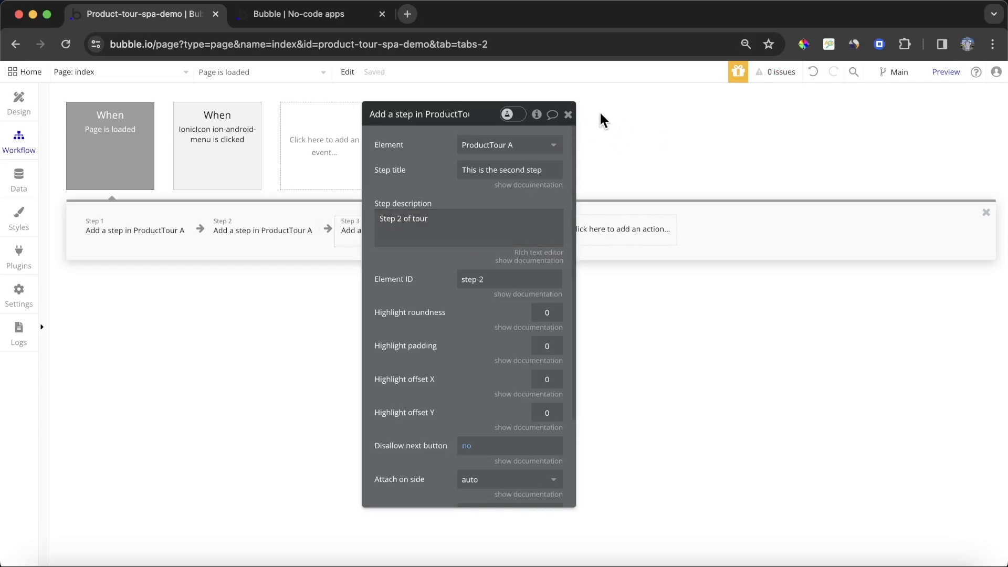
click(568, 114)
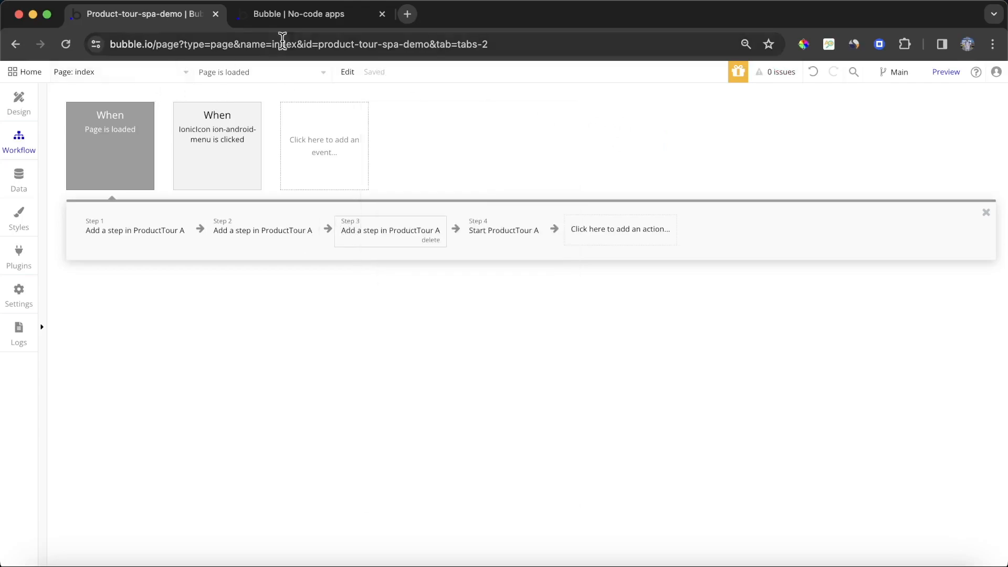
- Open the views-tab-2 reusable element's design and set the Reason For Request group's ID attribute to "step-3"
click(290, 21)
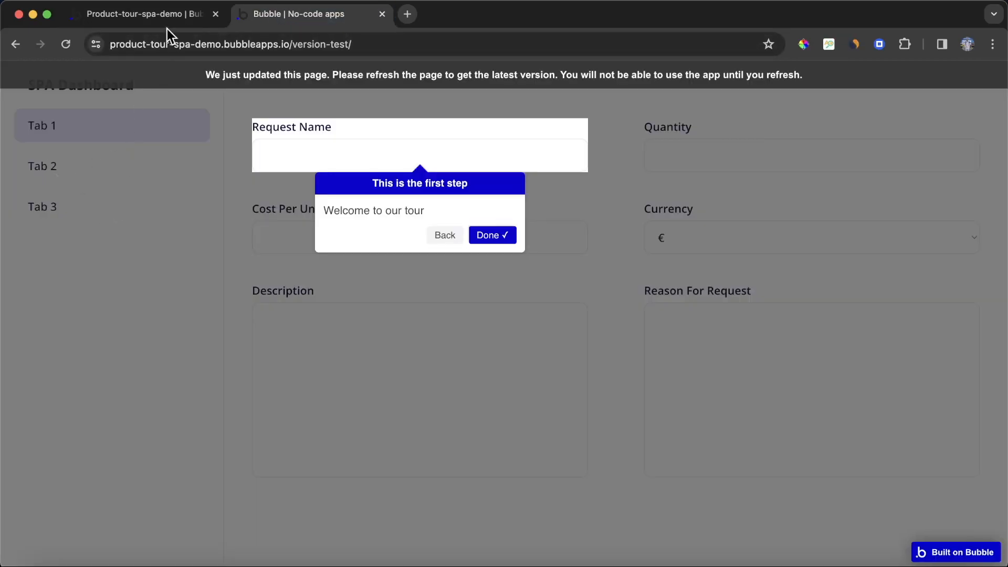
click(158, 16)
click(112, 72)
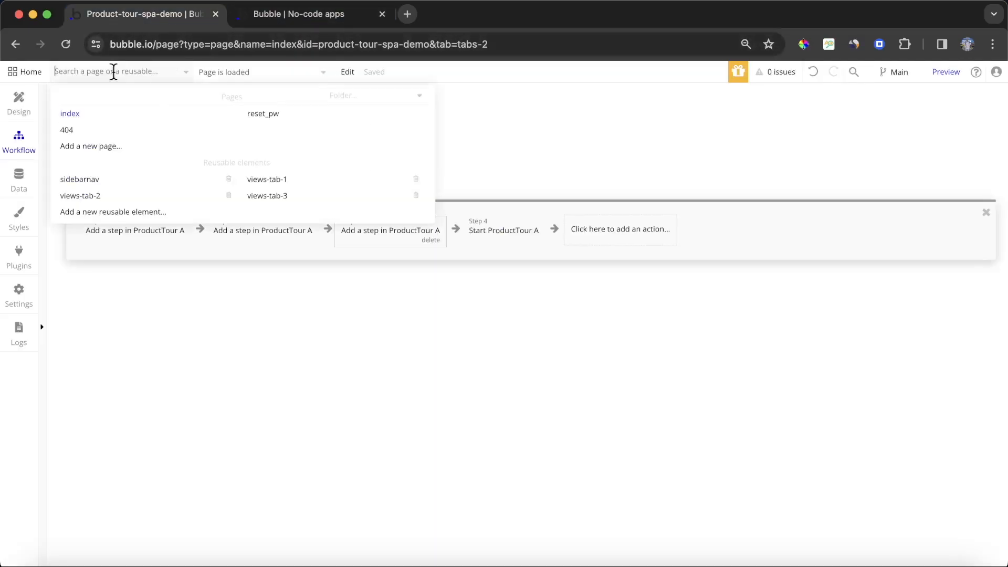
click(111, 197)
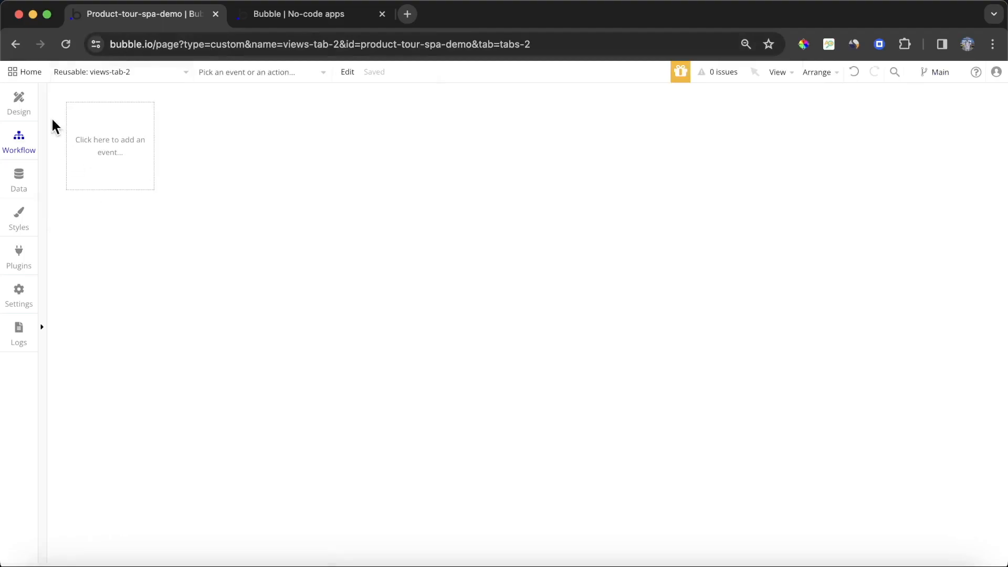
click(21, 102)
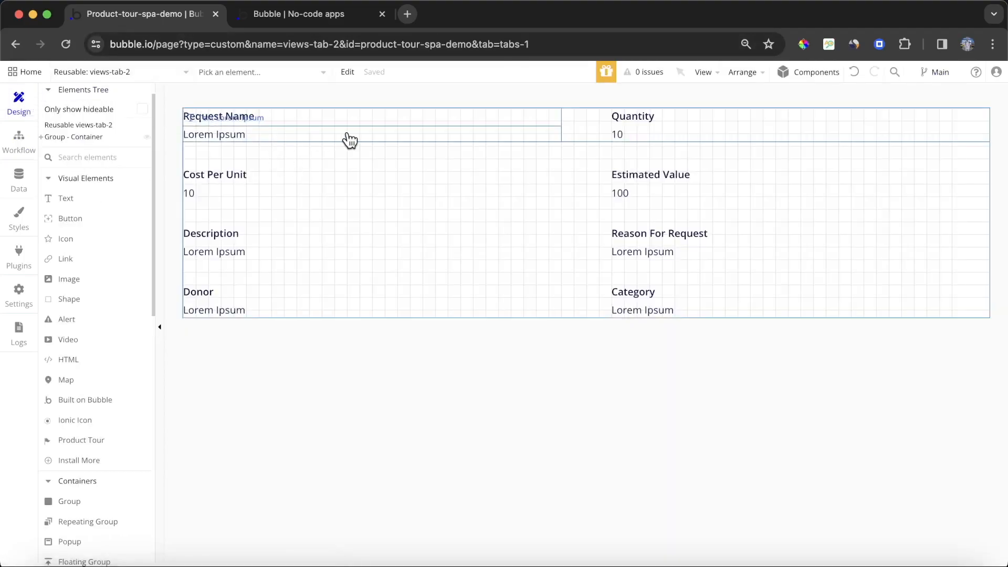
double_click(751, 251)
scroll(473, 391, down, 5)
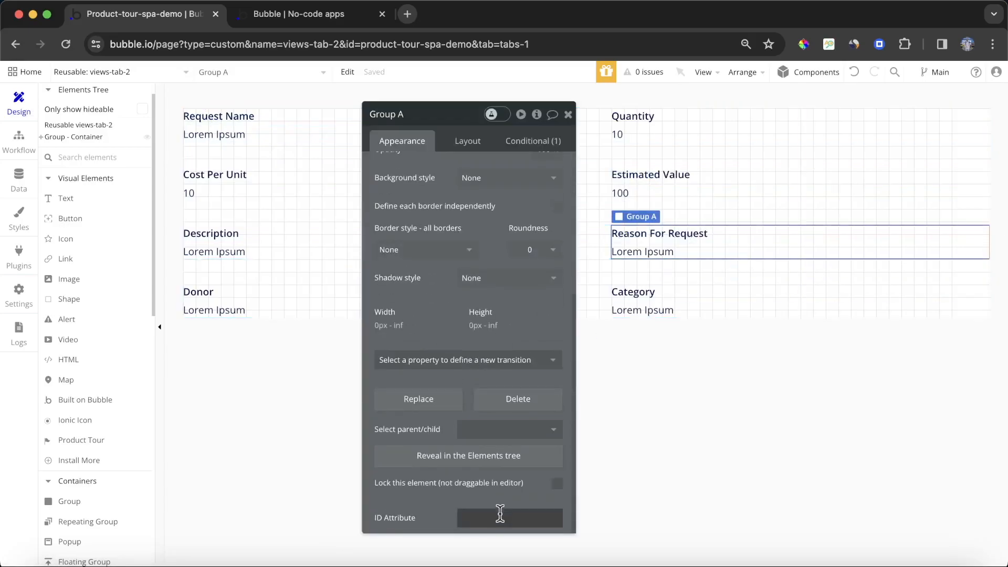
click(500, 512)
text(step-3)
click(412, 502)
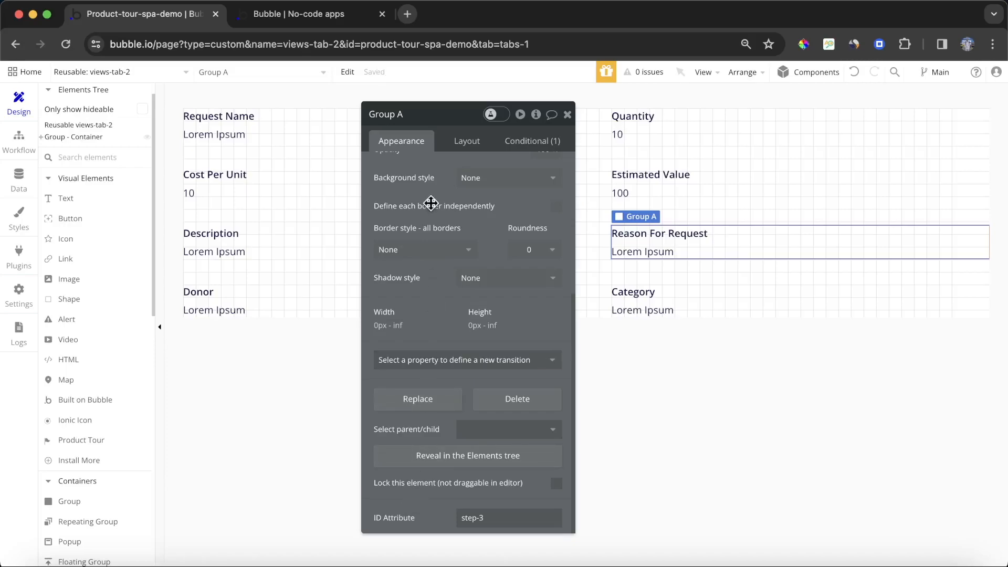
- Return to the index page's page-load workflow and insert a fourth "Add a step" action before Start ProductTour A
click(115, 72)
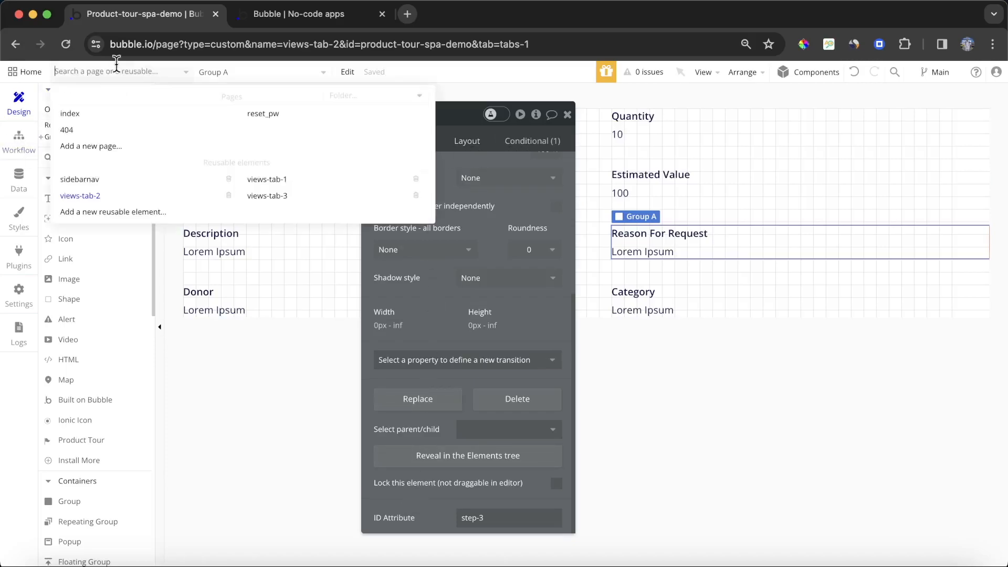
click(228, 115)
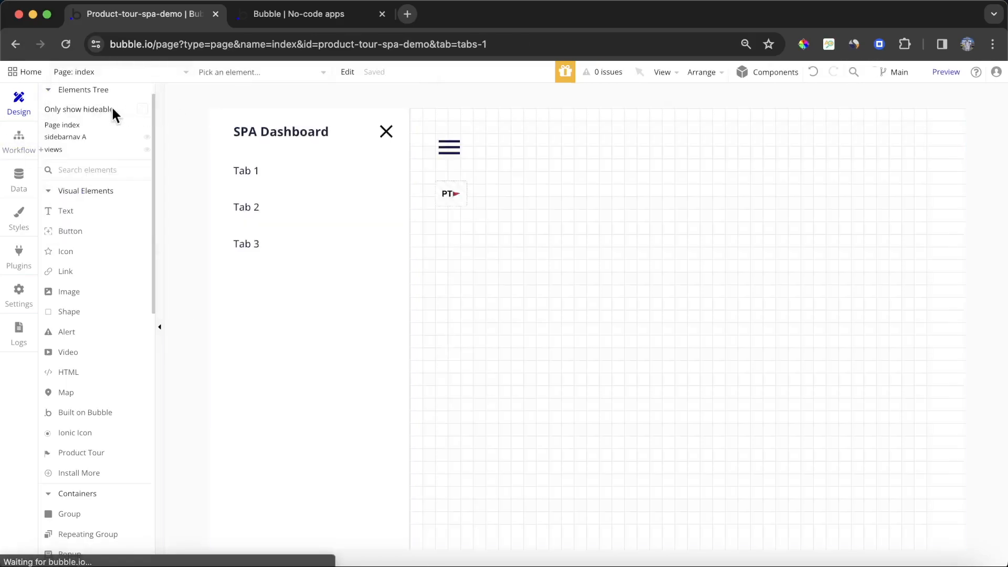
click(19, 138)
click(131, 151)
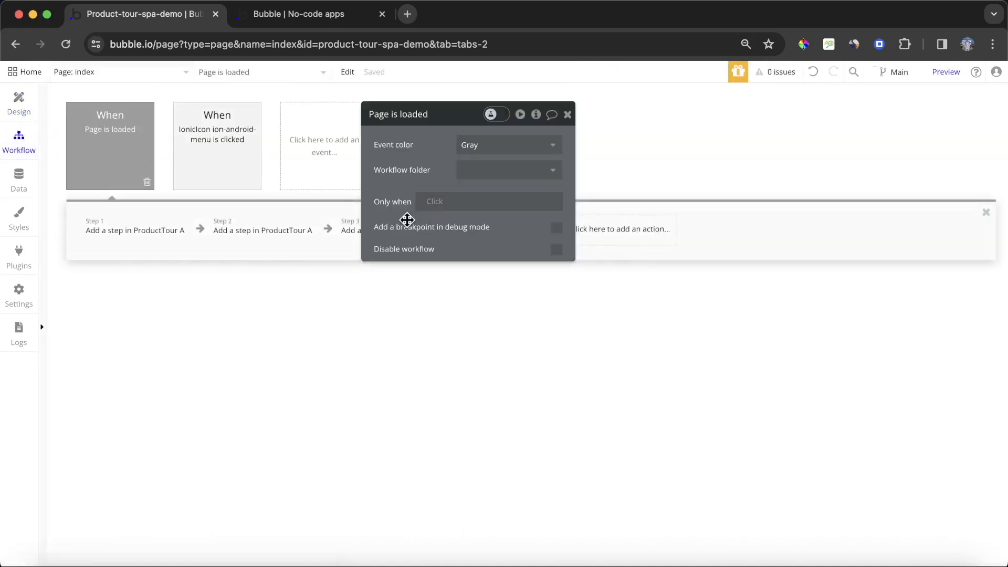
right_click(501, 244)
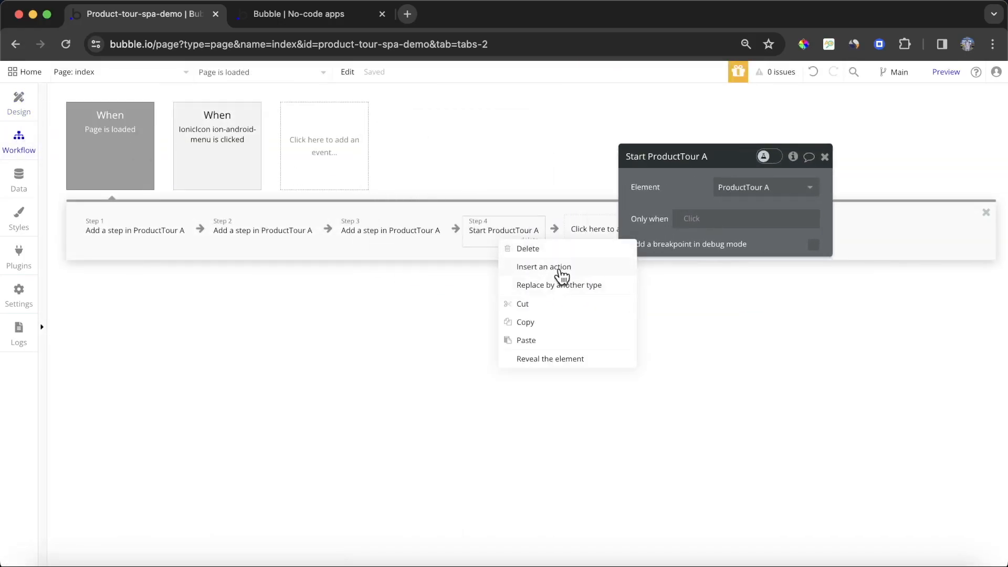
click(557, 265)
text(add)
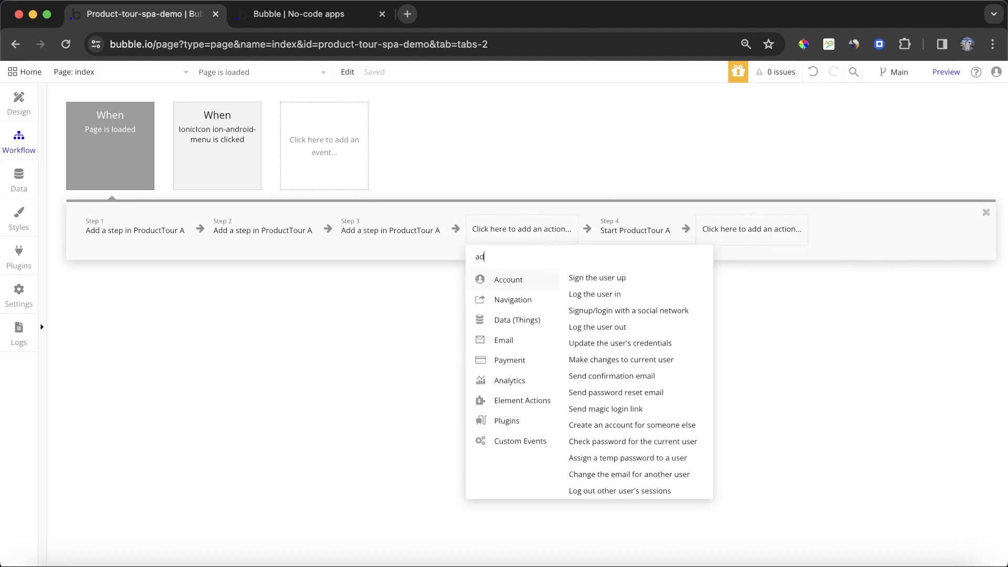
click(559, 298)
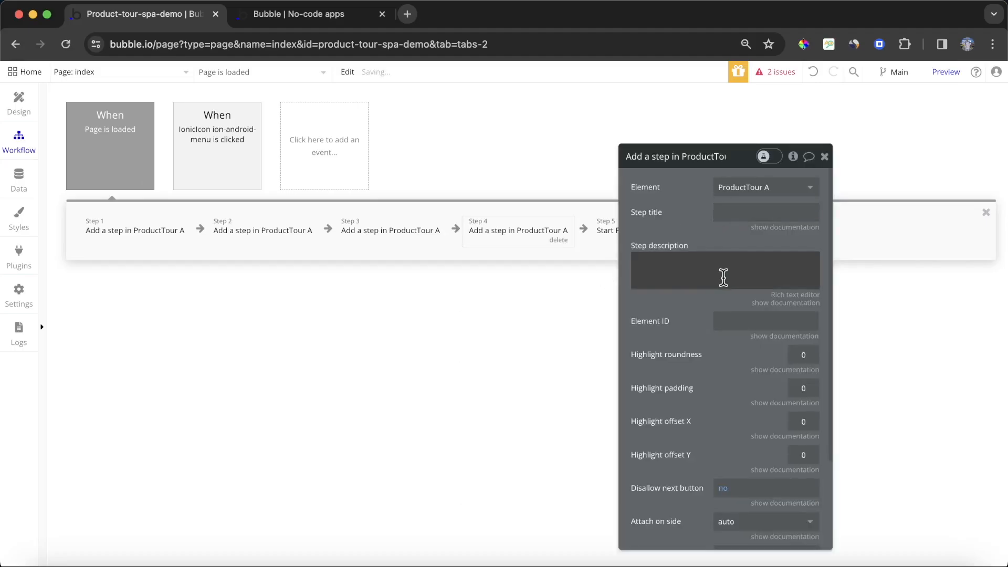
- Set the fourth action's element ID to "step-3" and its title to "This is the third step", reusing the previous step's title
click(739, 322)
text(step-)
click(412, 242)
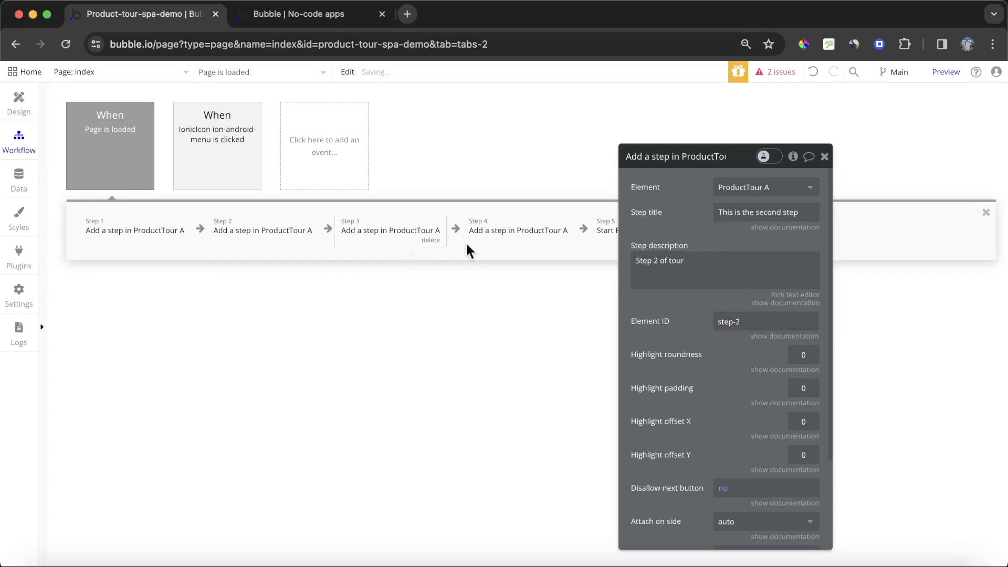
triple_click(767, 211)
key(ctrl+c)
click(547, 239)
click(761, 213)
key(ctrl+v)
double_click(768, 212)
text(third)
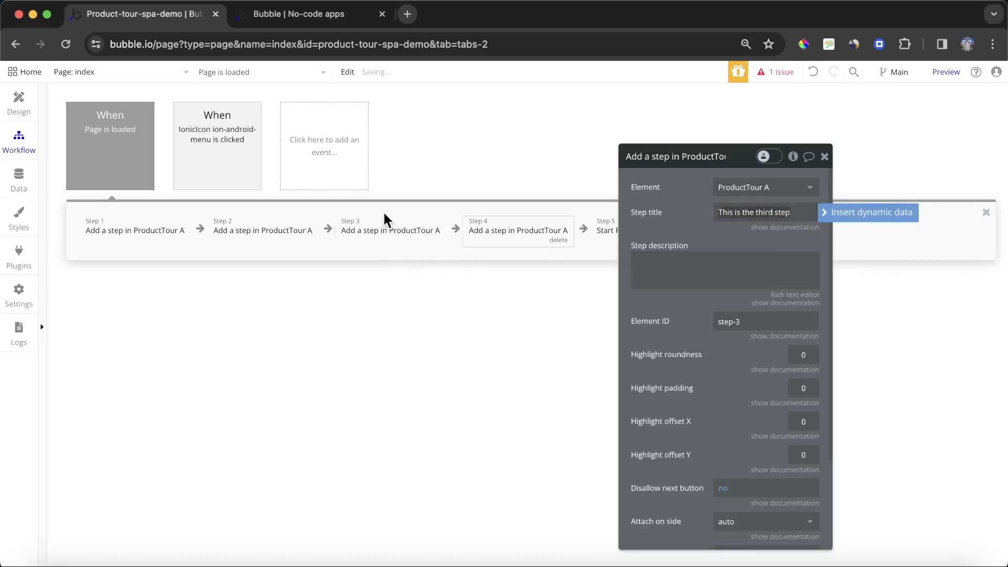
- Copy the previous tour step's description into the fourth action and change it to "Step 3 of tour"
click(388, 225)
triple_click(700, 261)
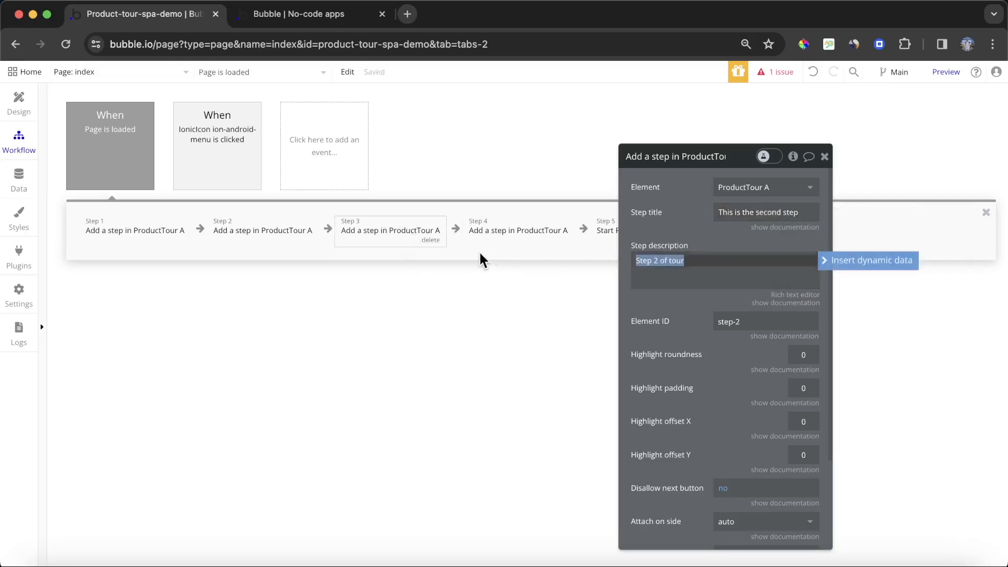
click(503, 237)
key(ctrl+v)
click(558, 240)
click(488, 234)
click(659, 260)
key(Left)
text(3)
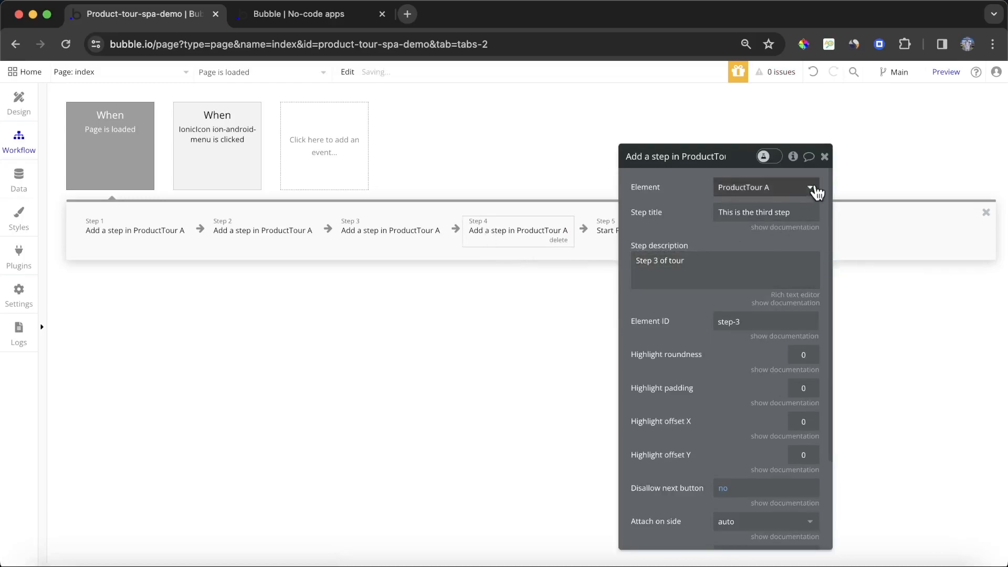
click(824, 157)
- Review the titles, descriptions and element IDs of the four tour step actions in the page-load workflow
click(179, 231)
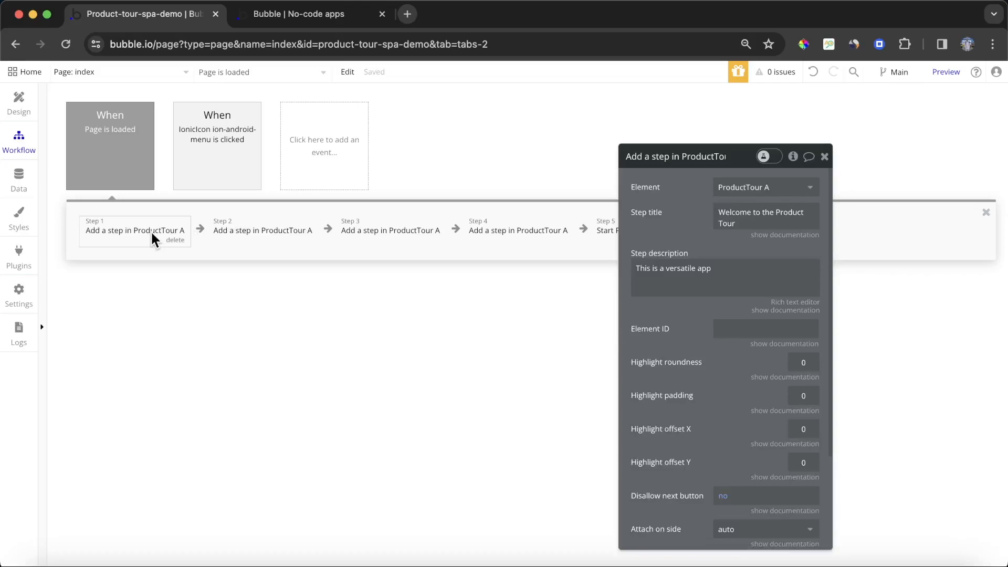
click(268, 235)
click(374, 242)
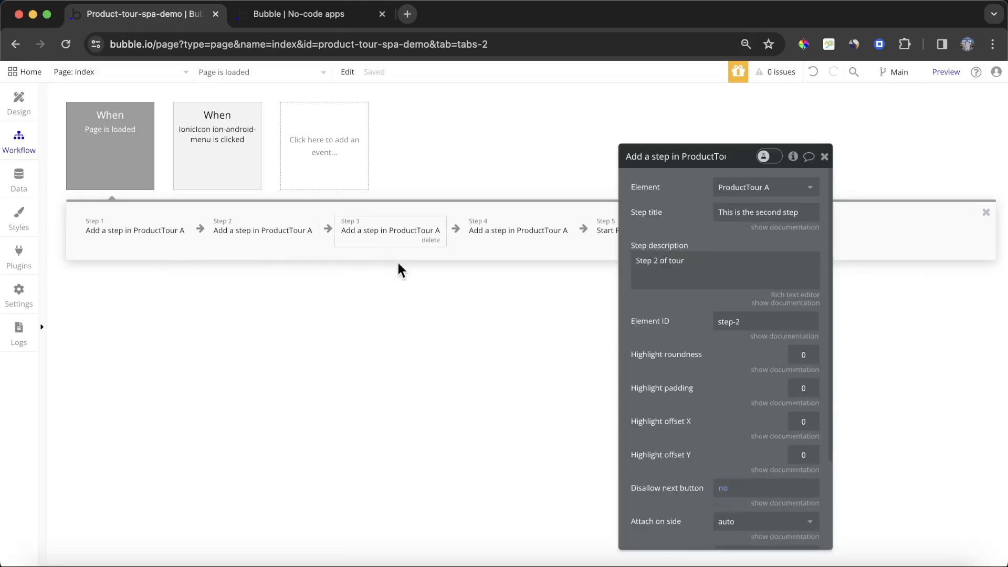
click(514, 231)
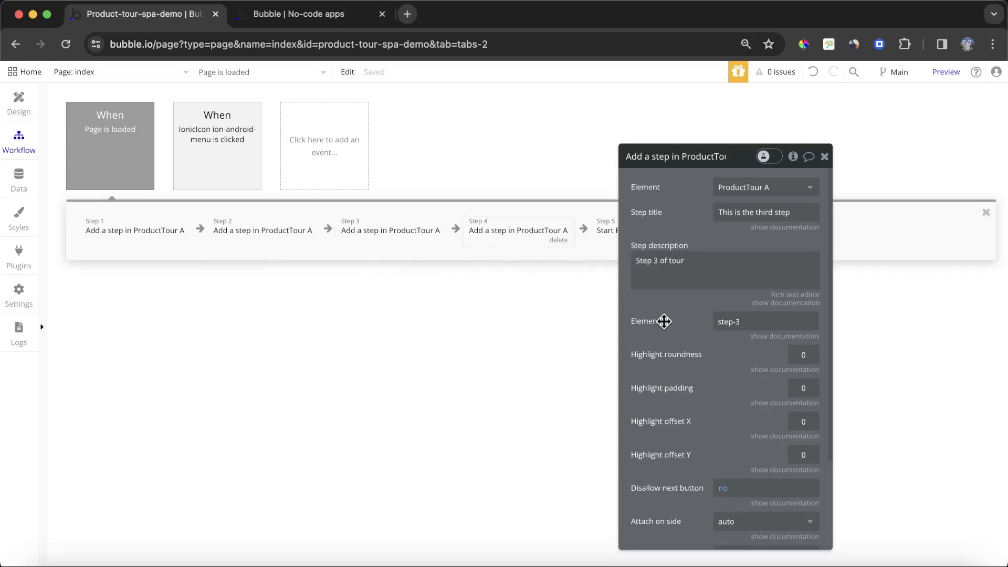
- Close the workflow action's properties, reload the running app preview and play the product tour from the welcome step through the third step
drag(664, 321, 771, 356)
click(646, 243)
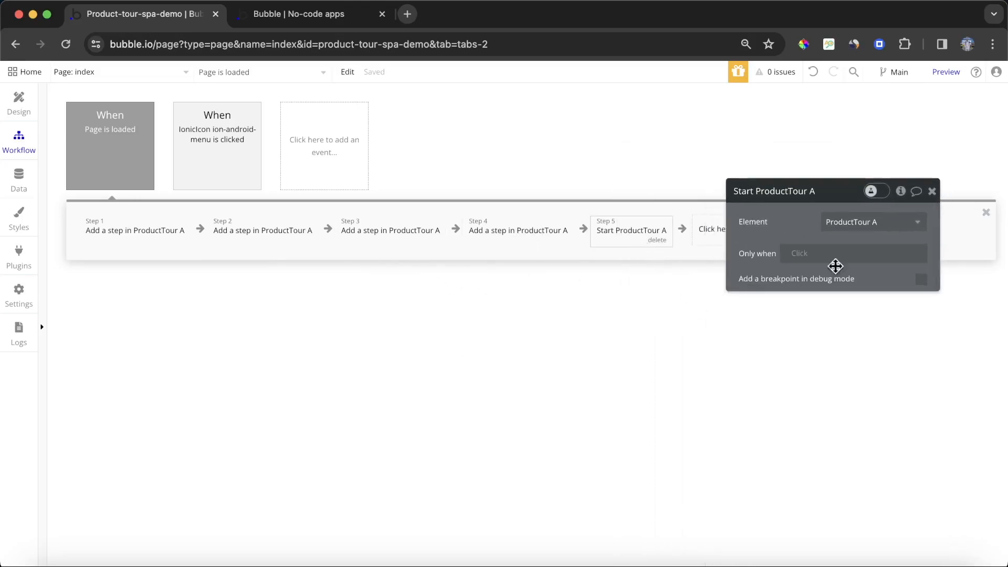
click(933, 192)
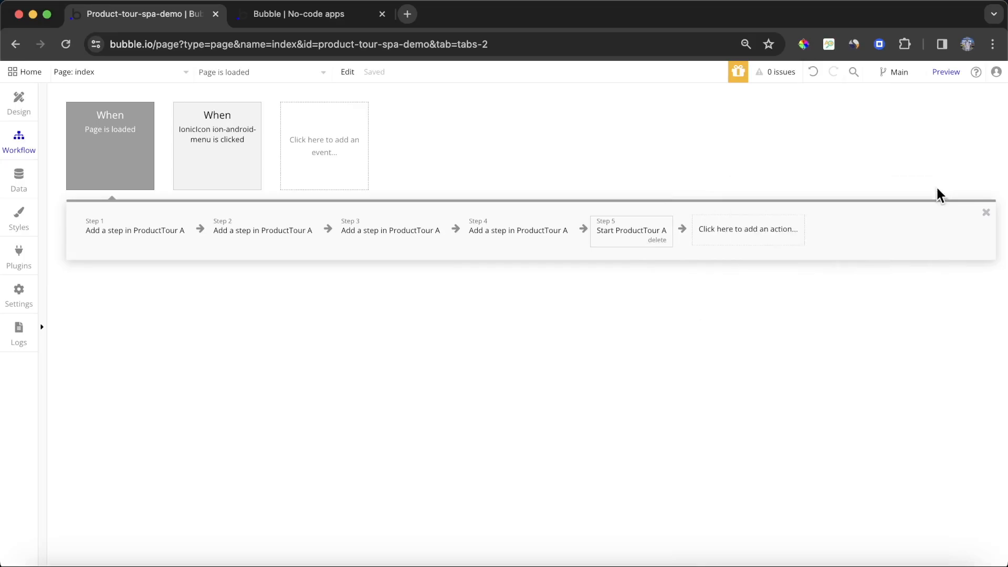
click(338, 16)
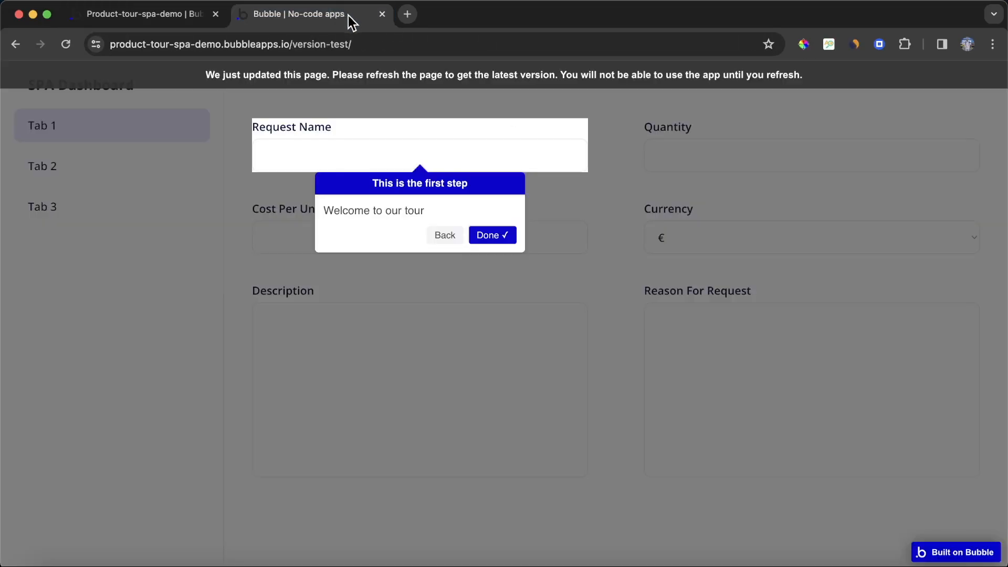
click(387, 84)
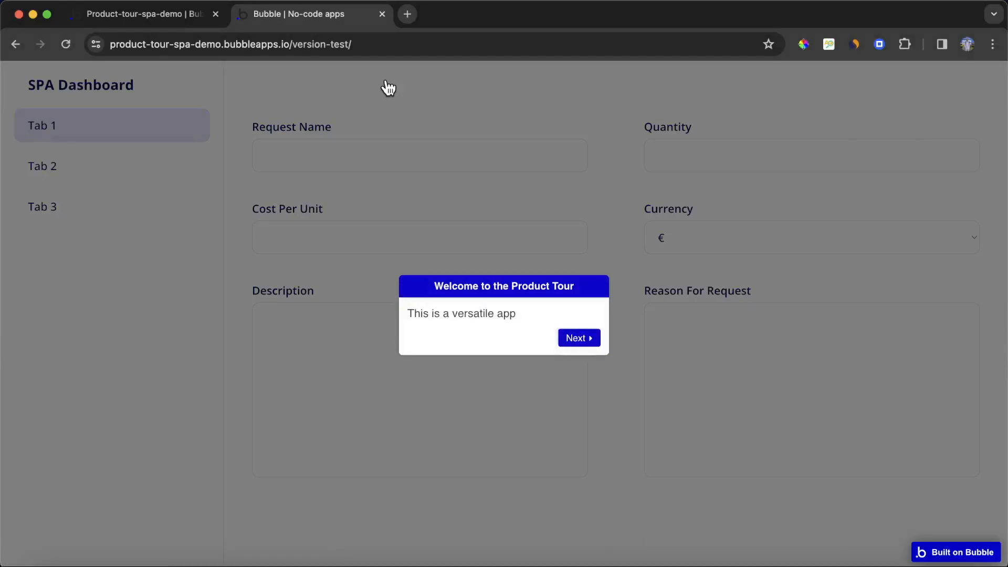
key(Right)
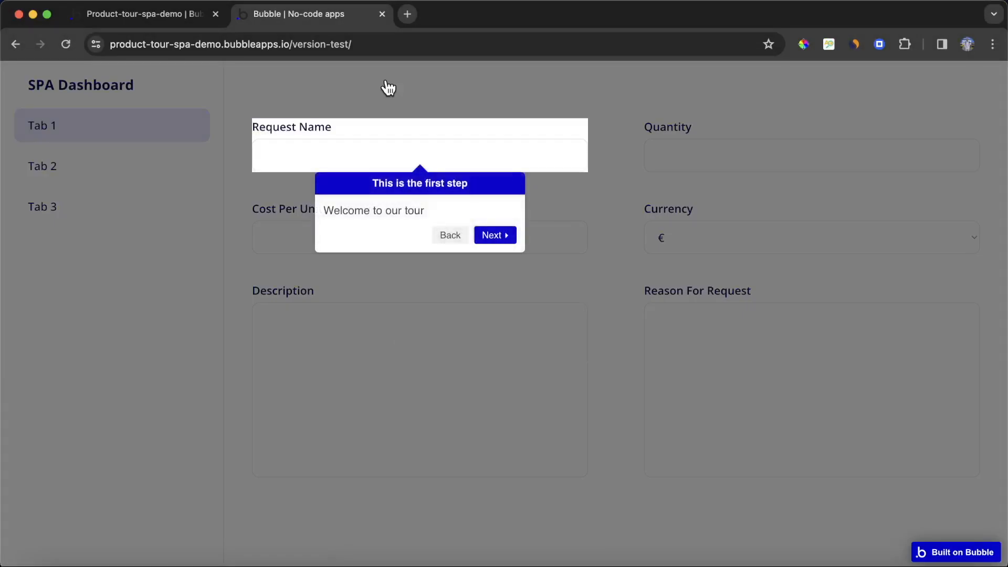
key(Right)
key(Right)
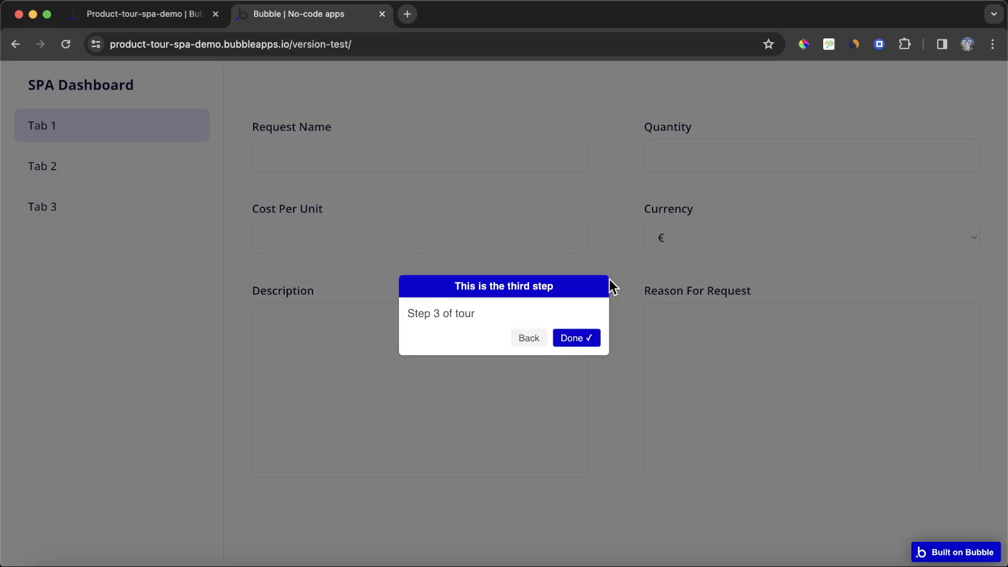
click(587, 341)
- Return to the Bubble editor and create a custom event named "Load steps in tab 1 tour" on the index page
click(163, 18)
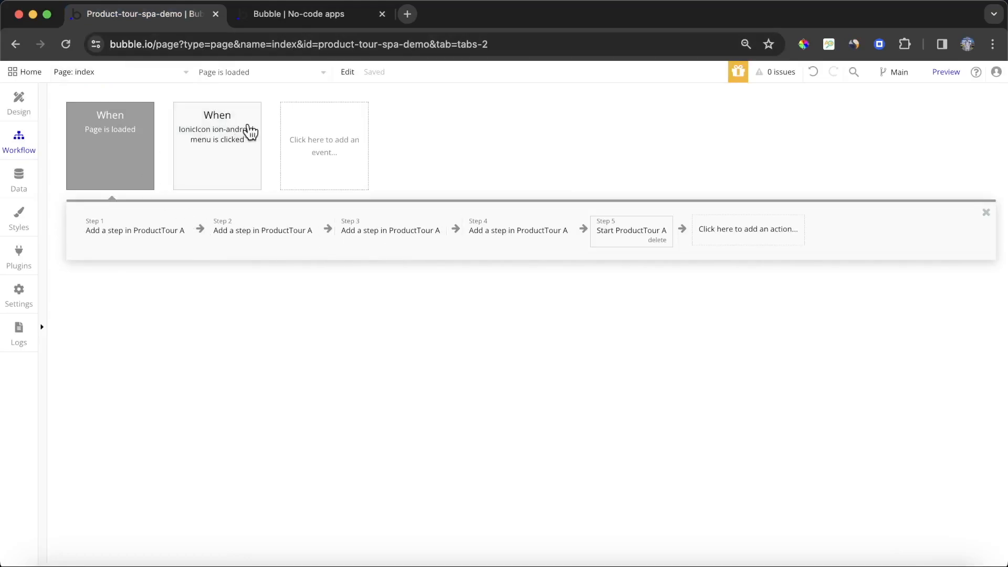
click(344, 129)
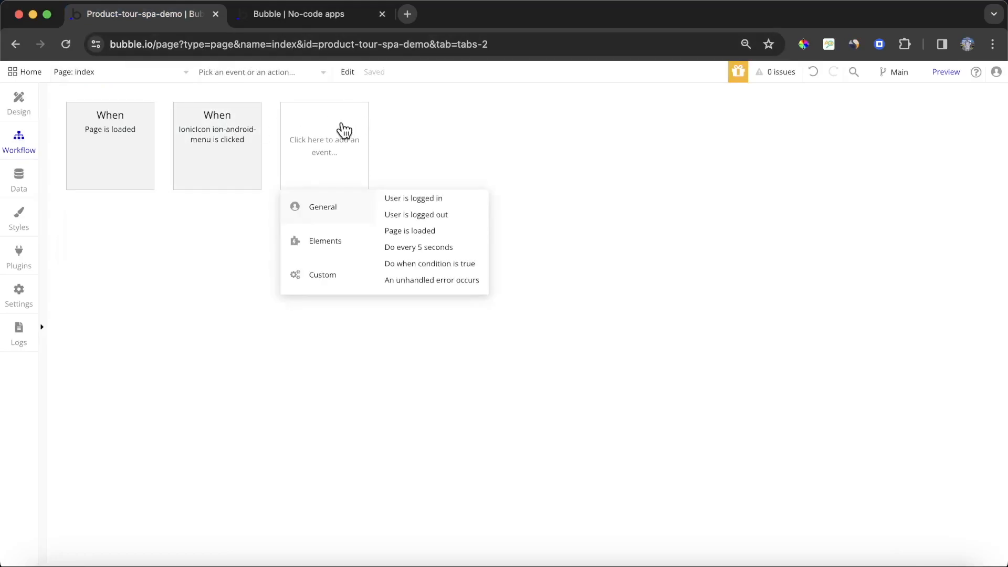
mouse_move(330, 275)
click(426, 202)
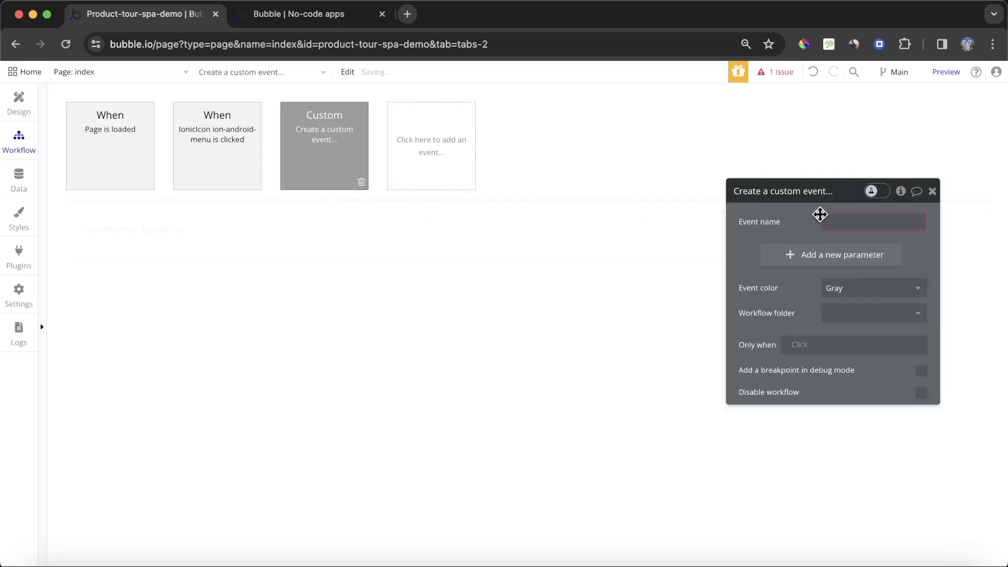
click(837, 217)
text(Loa)
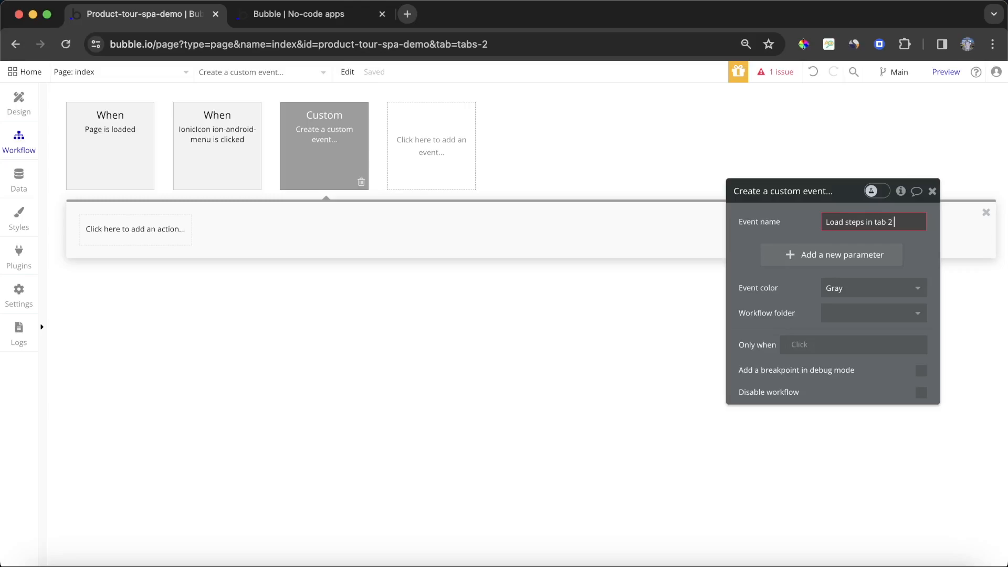
text(d steps in tab 1 tour)
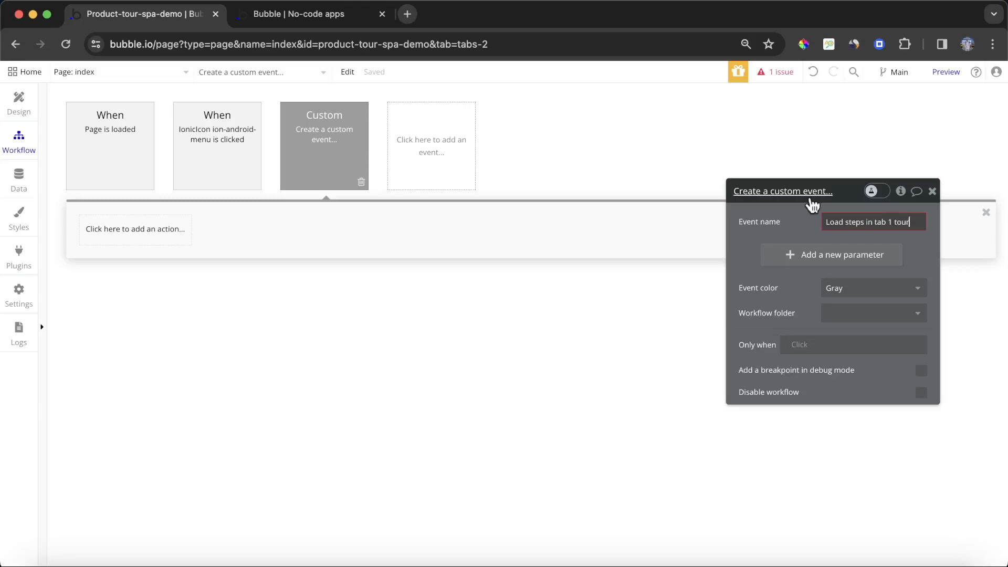
click(749, 195)
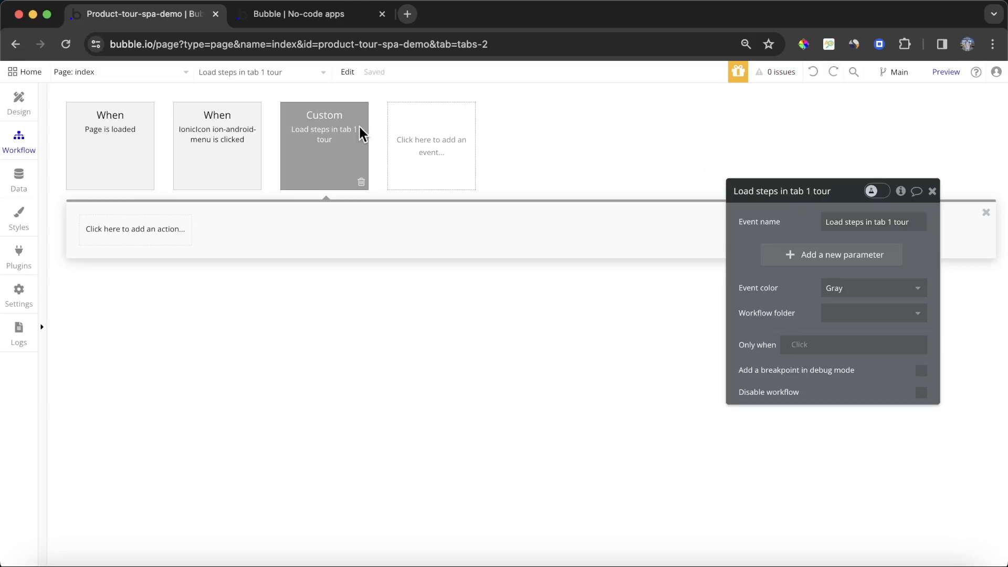
- Move the "Welcome to the Product Tour" step action from the page-load workflow into the "Load steps in tab 1 tour" event
click(103, 135)
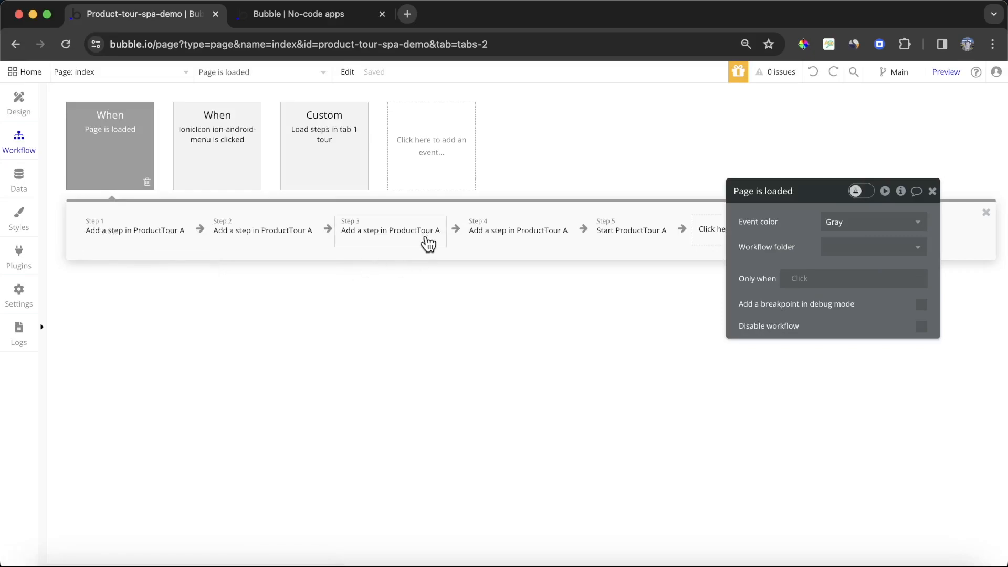
click(145, 233)
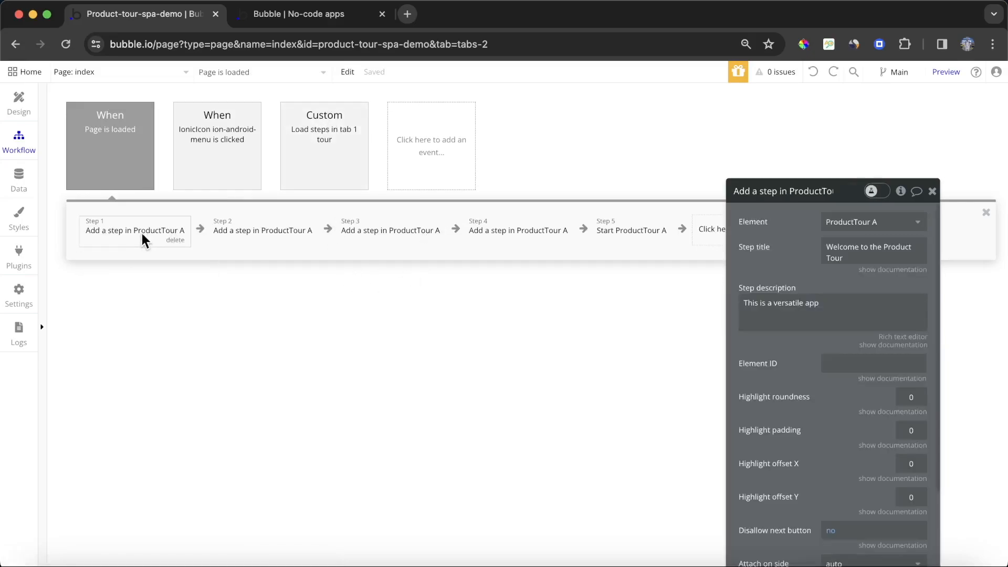
right_click(130, 233)
click(177, 301)
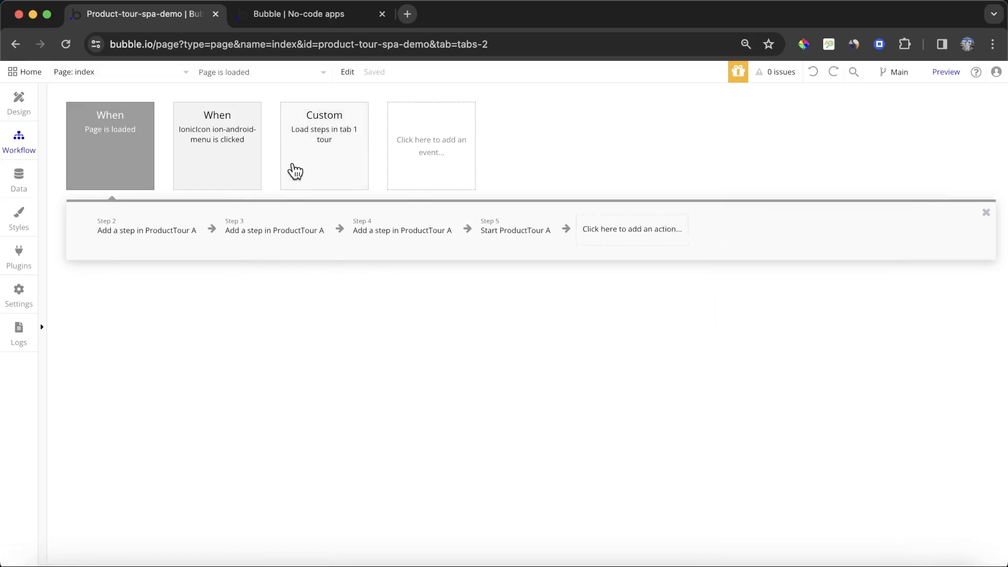
click(293, 169)
right_click(132, 240)
click(142, 250)
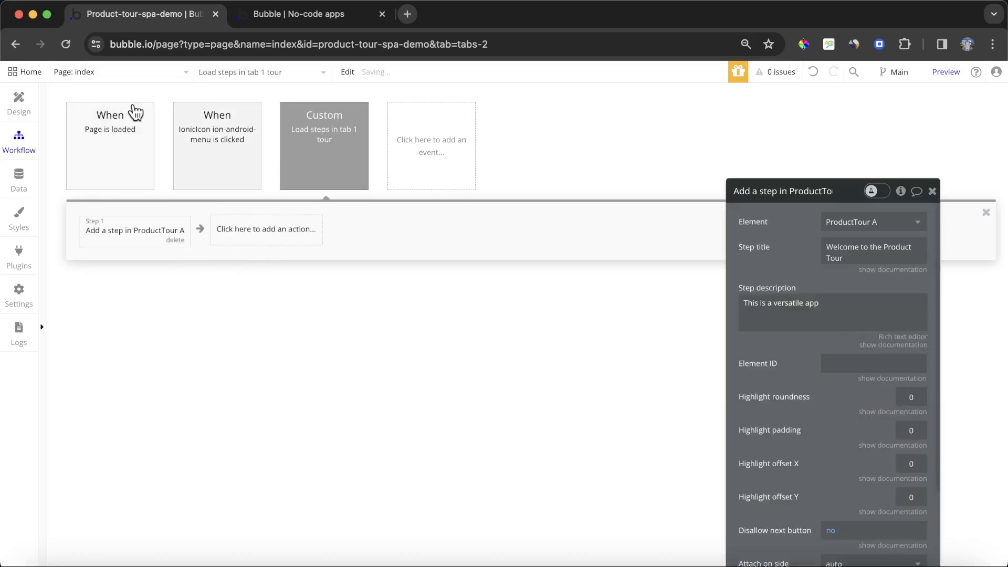
- Move the "This is the first step" action from the page-load workflow to follow the welcome step in the tab 1 custom event
click(138, 126)
right_click(136, 230)
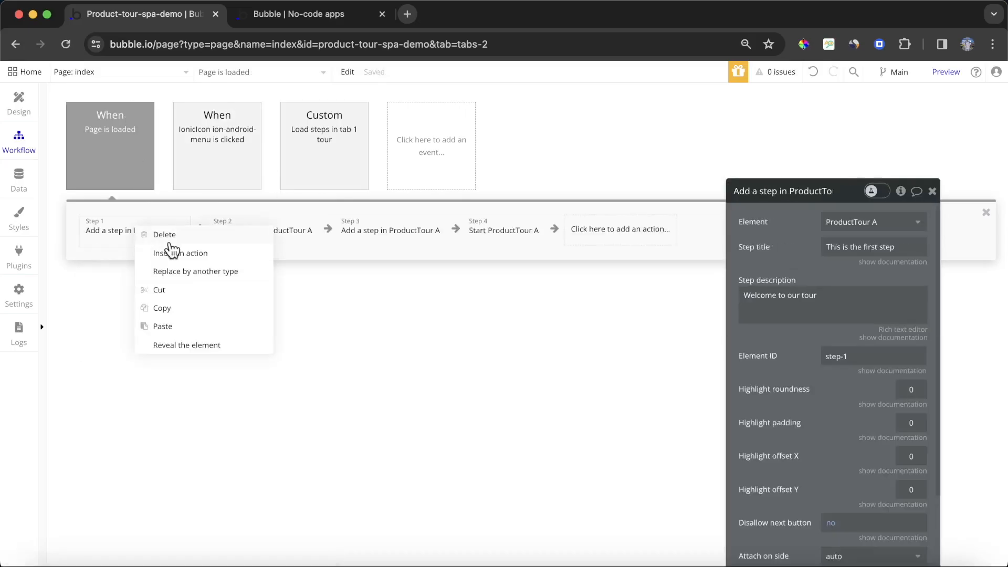
click(176, 290)
click(320, 167)
right_click(242, 235)
click(283, 249)
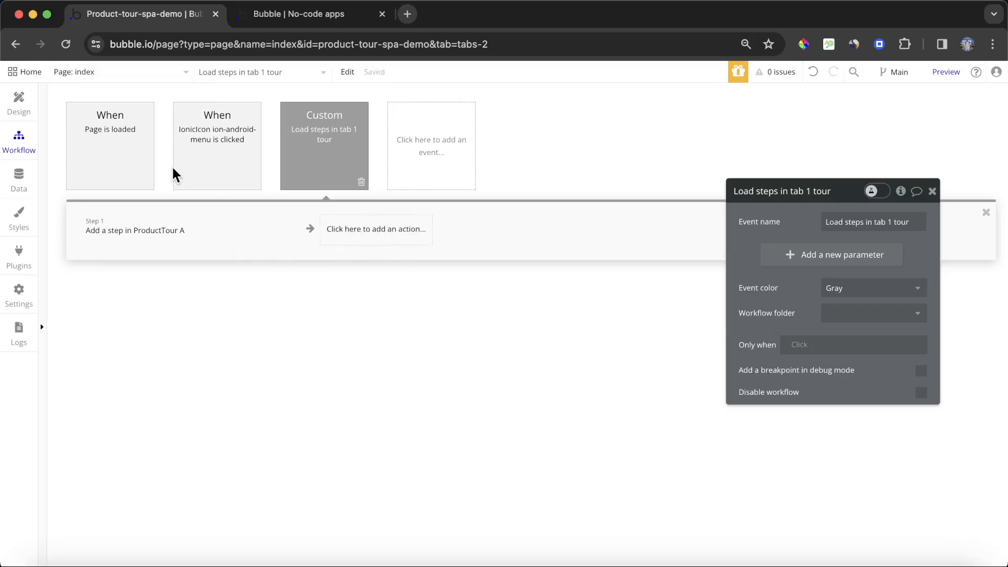
- Move the "This is the second step" action from the page-load workflow to the end of the tab 1 custom event
click(150, 171)
right_click(140, 230)
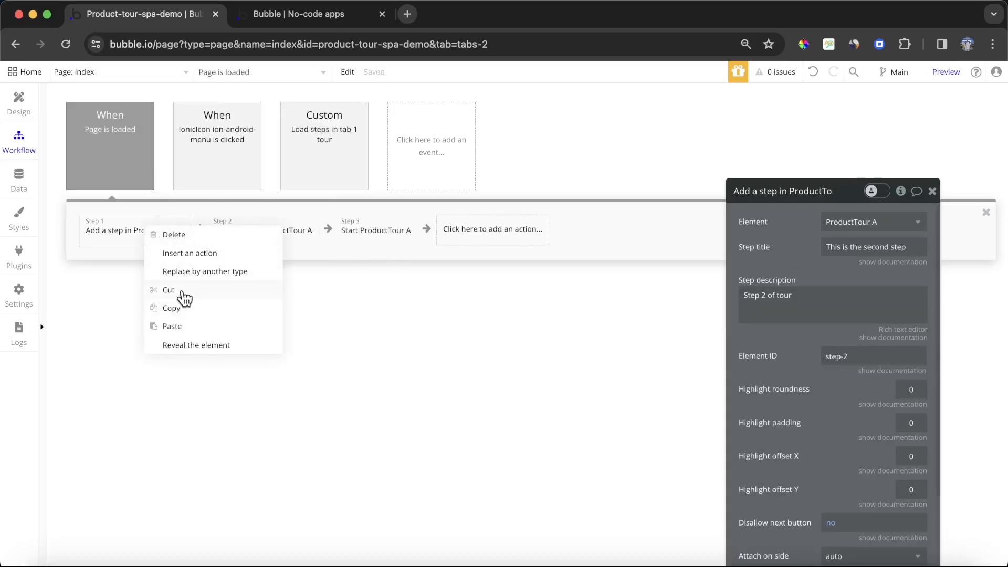
click(178, 289)
click(313, 167)
right_click(373, 229)
click(415, 234)
- Create another custom event named "Load steps in tab 2 tour"
click(444, 152)
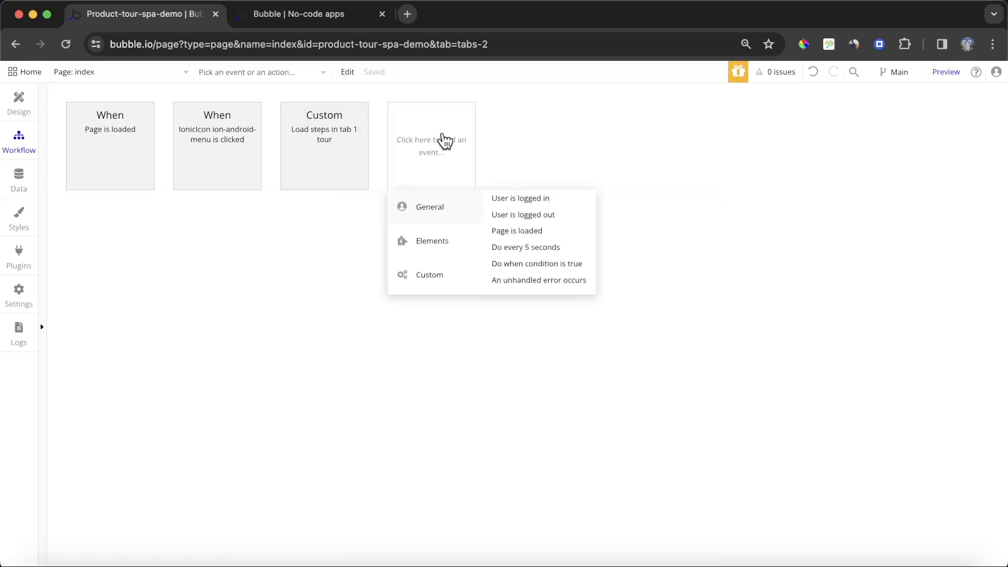
mouse_move(434, 276)
click(541, 204)
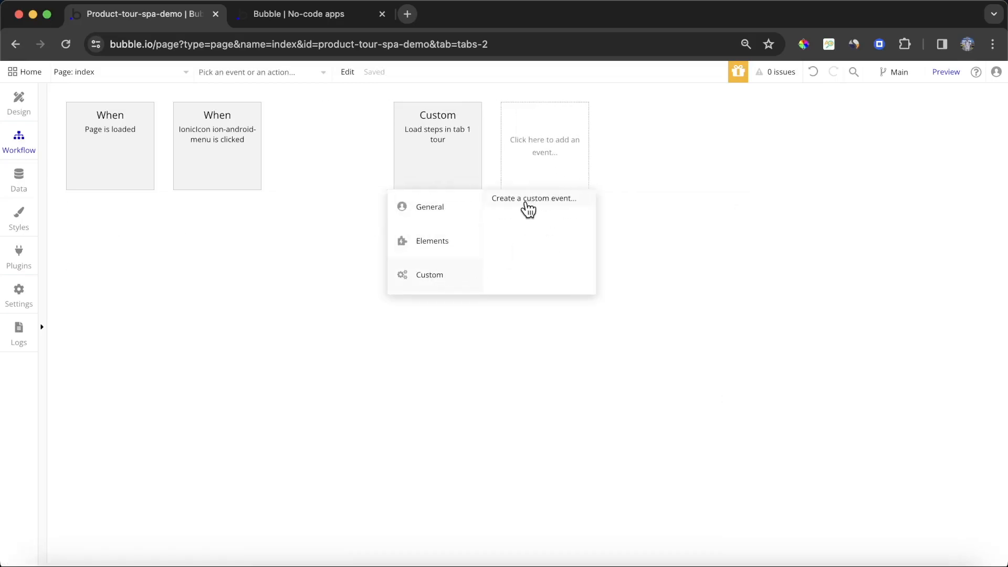
click(832, 222)
text(Load steps in tab 2 tour)
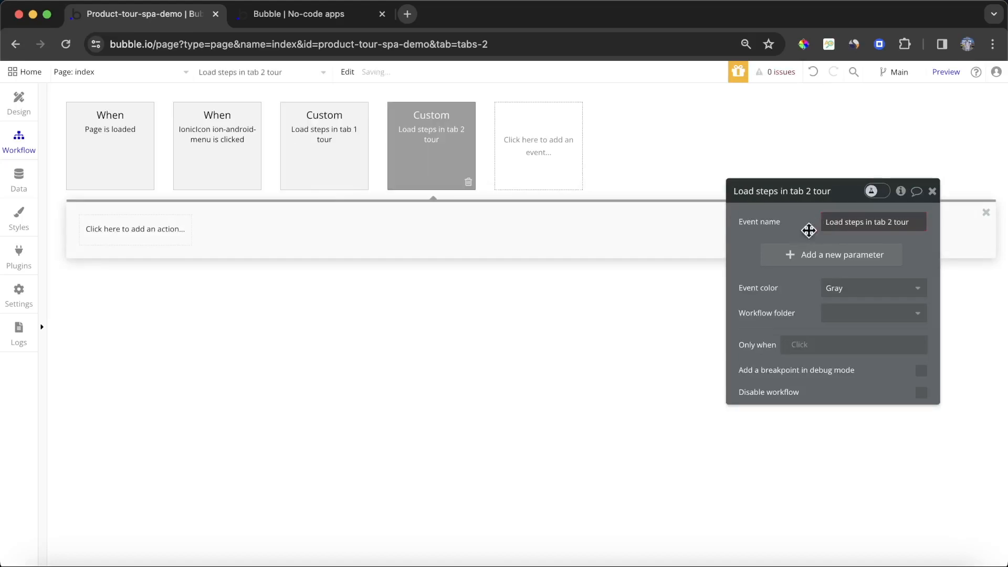
- Move the "This is the third step" action from the page-load workflow into the "Load steps in tab 2 tour" event
click(453, 183)
click(113, 135)
right_click(137, 237)
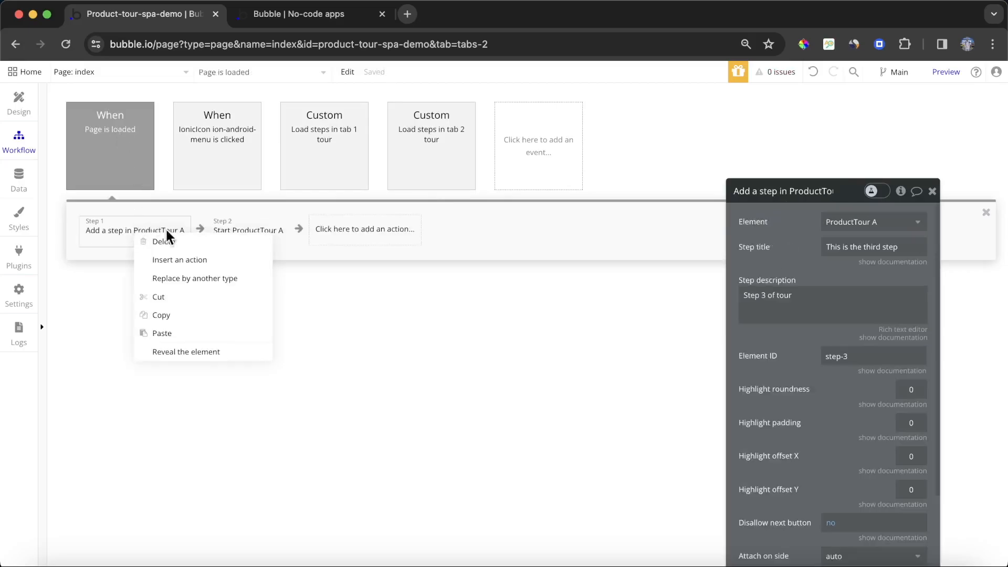
click(185, 310)
click(420, 181)
right_click(187, 243)
click(188, 247)
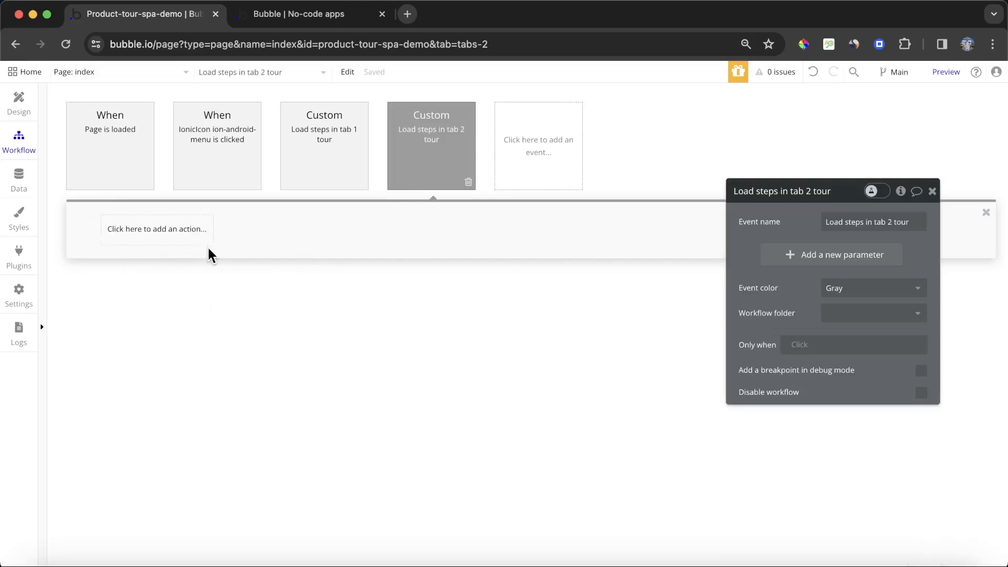
click(932, 191)
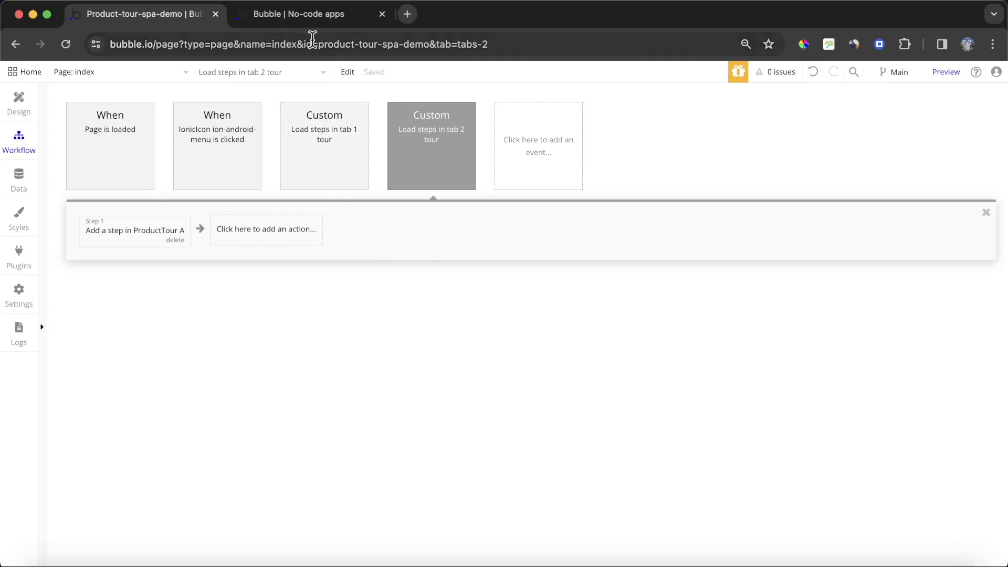
- In the page-load workflow, insert a "Trigger a custom event" action before Start ProductTour A, calling "Load steps in tab 1 tour"
click(307, 15)
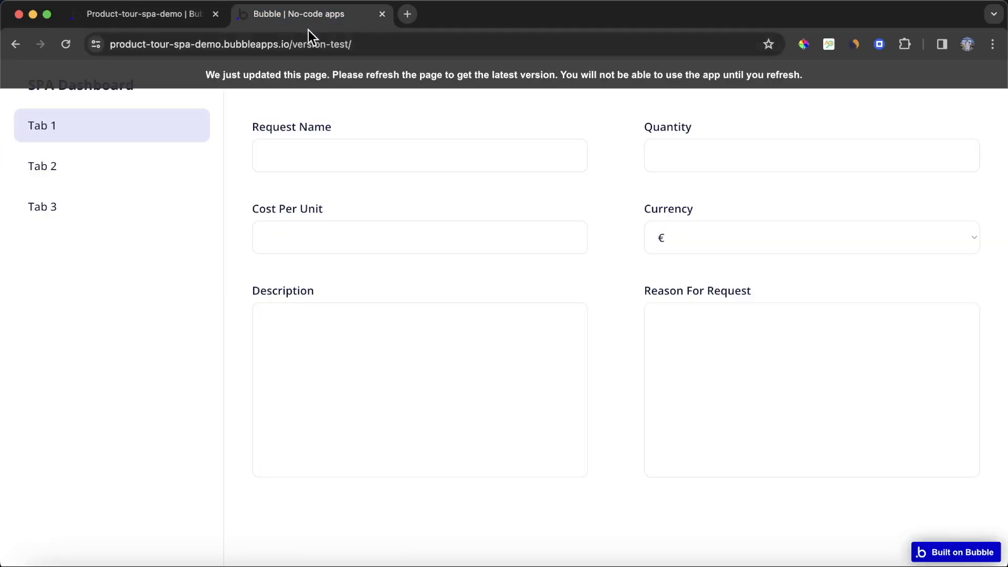
click(138, 25)
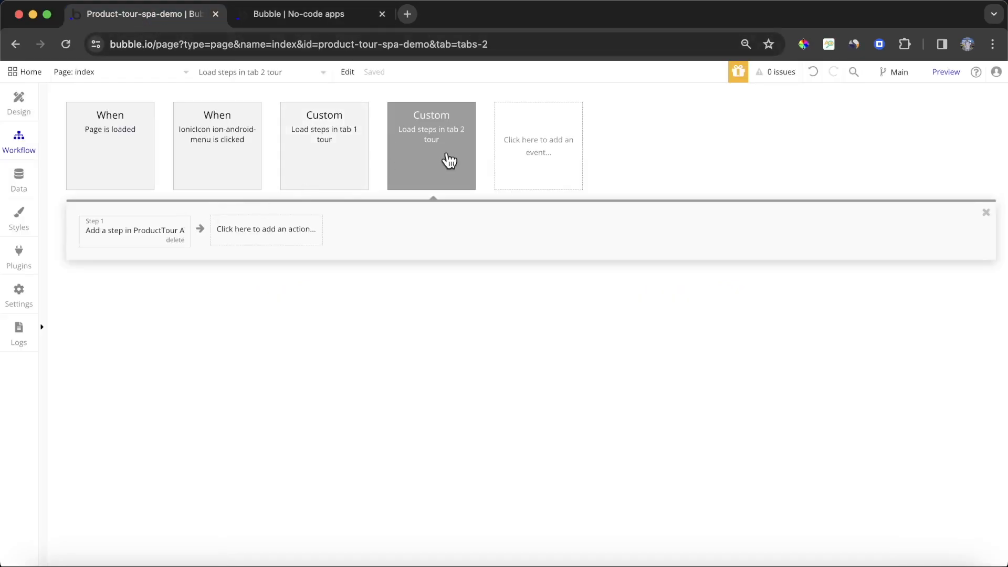
click(130, 132)
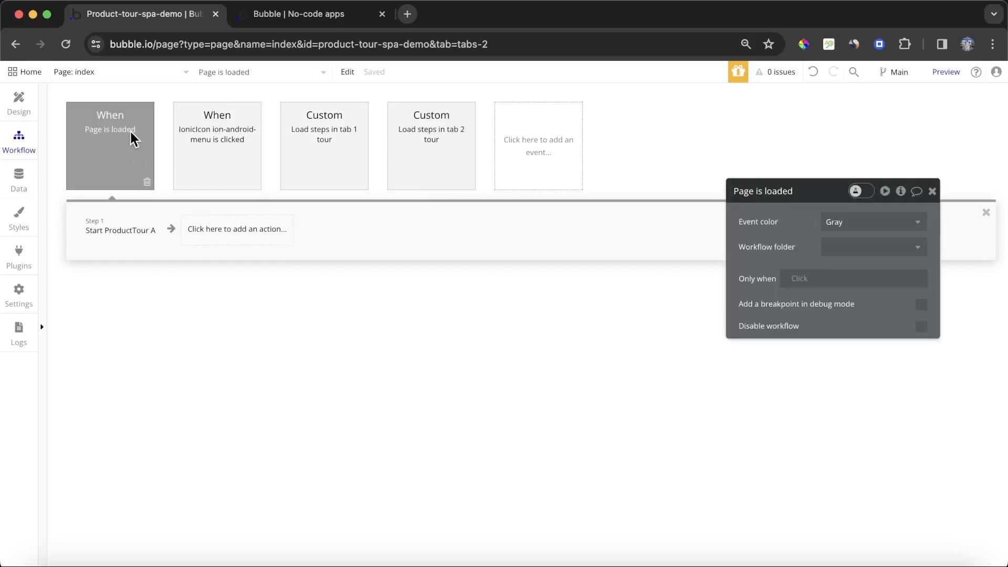
right_click(109, 243)
click(148, 262)
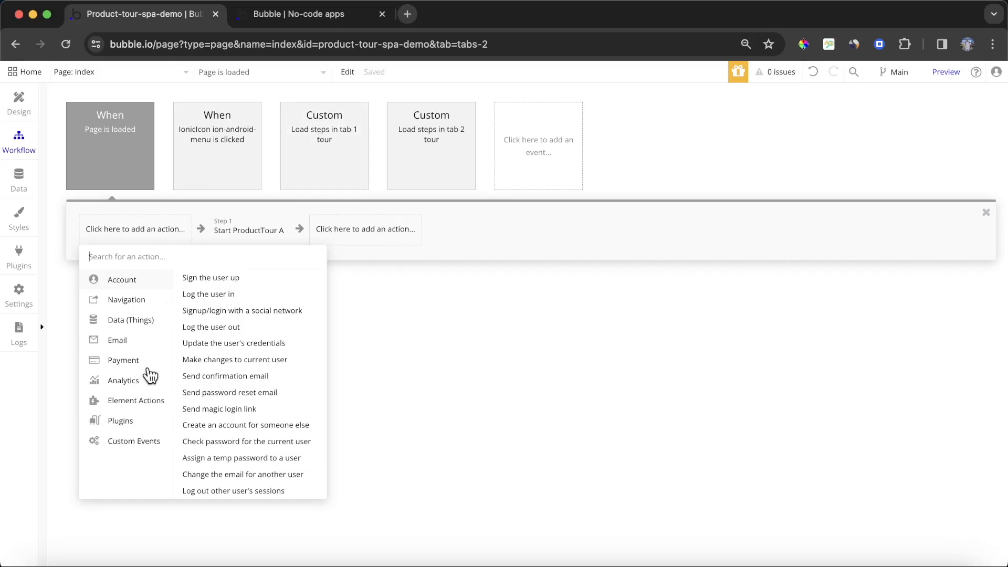
mouse_move(149, 404)
mouse_move(146, 441)
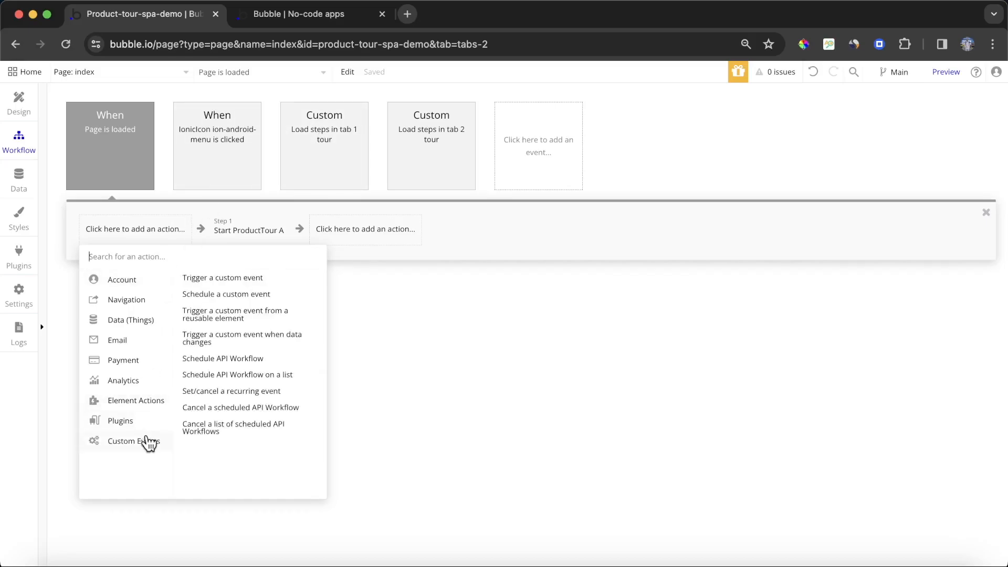
click(238, 282)
click(875, 222)
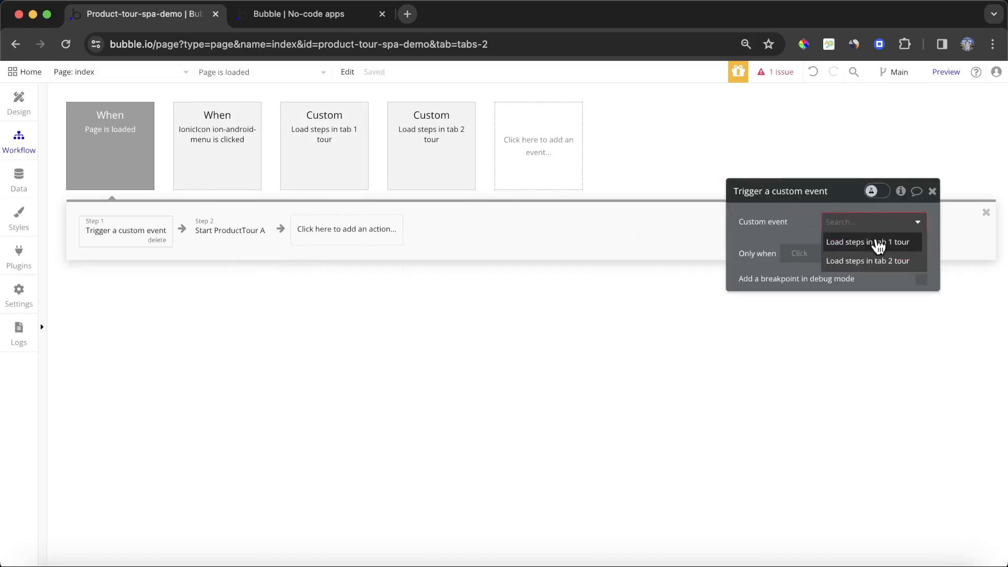
click(875, 242)
click(932, 191)
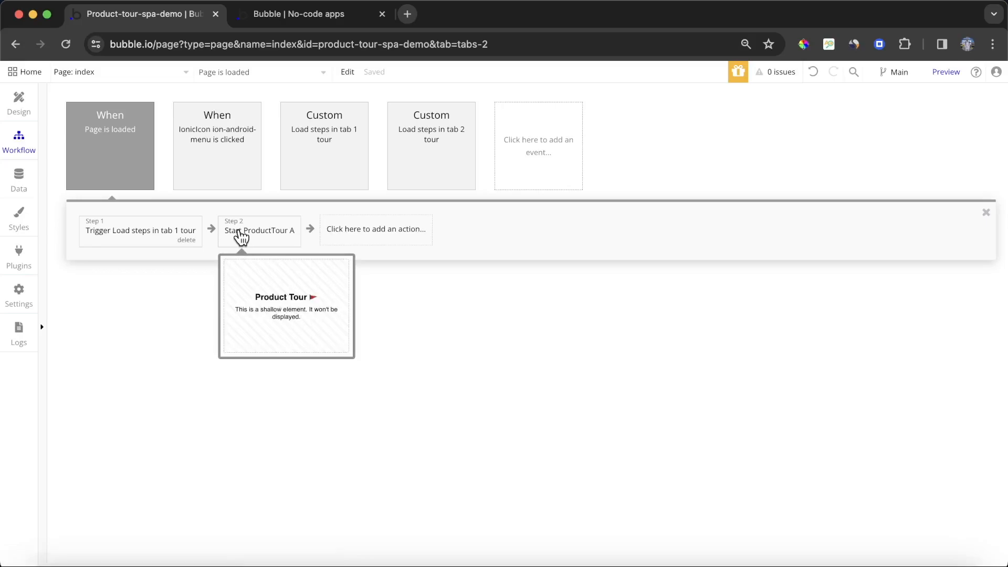
- Add a workflow event that runs when ProductTour A is completed
click(545, 147)
mouse_move(546, 242)
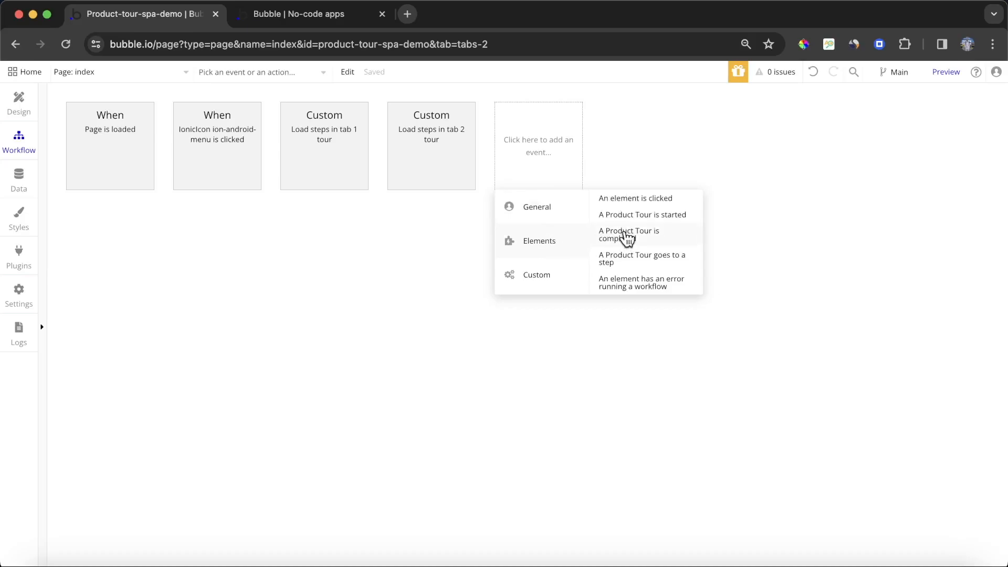
click(652, 238)
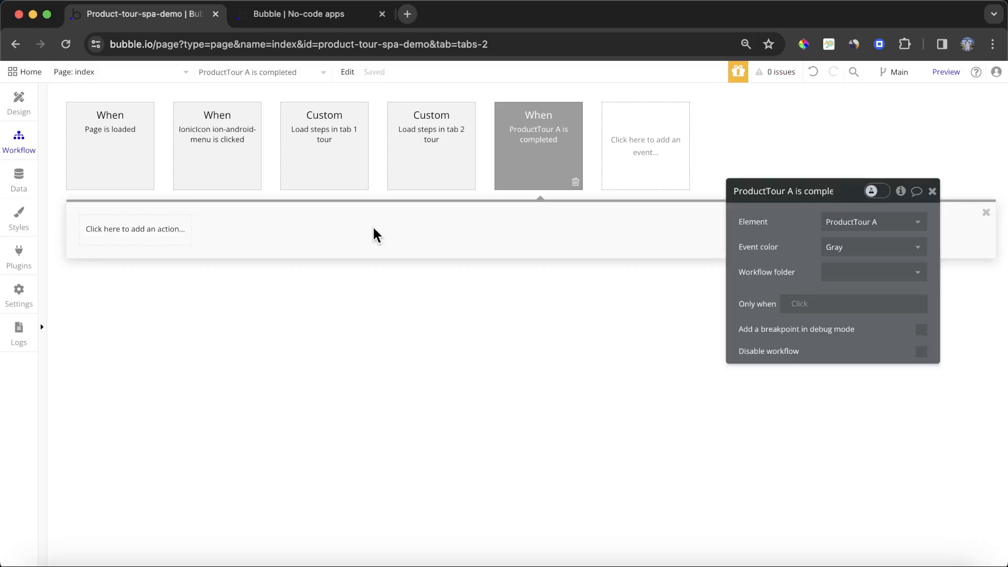
mouse_move(539, 137)
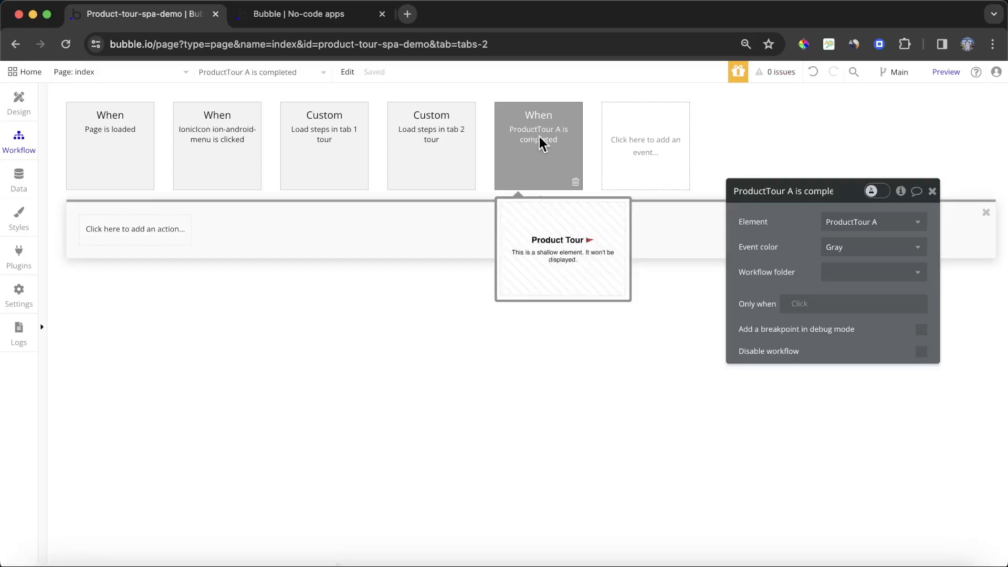
- Add a "Go to page" action to the ProductTour A completed workflow with index as the destination
click(135, 231)
mouse_move(132, 299)
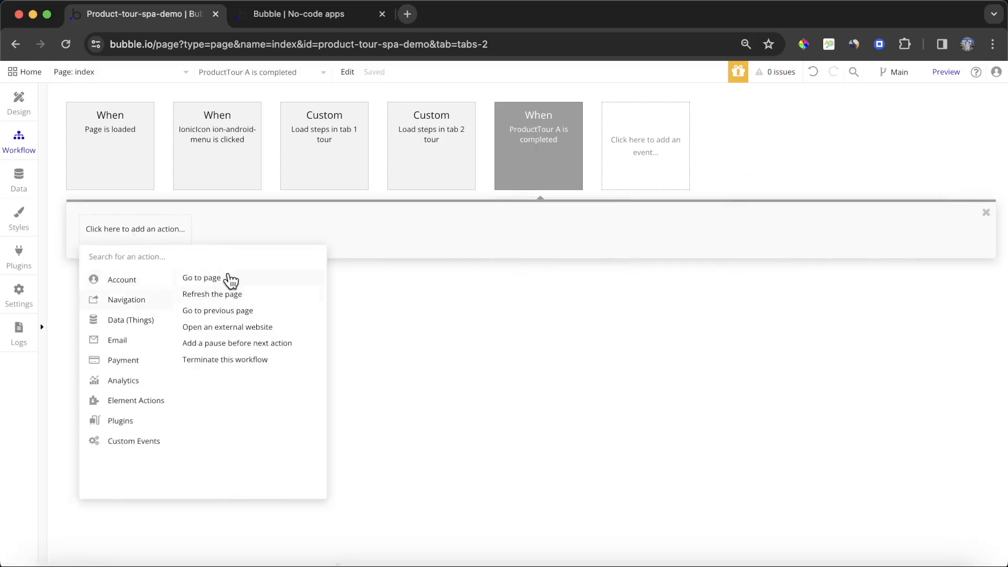
click(229, 281)
click(840, 222)
click(855, 247)
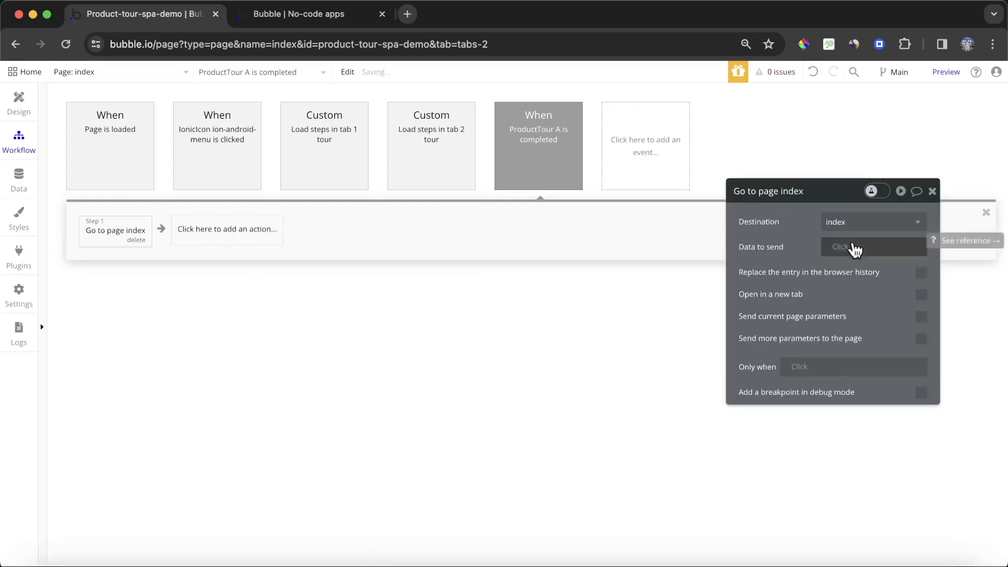
- Open Tab 2 in the app preview and check its URL path, returning to the workflow editor
click(318, 16)
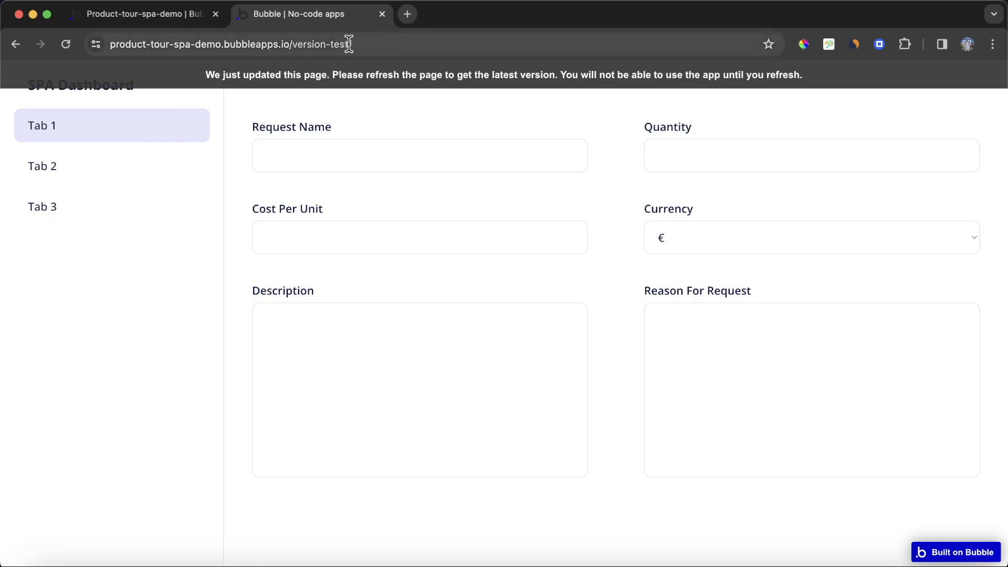
click(76, 166)
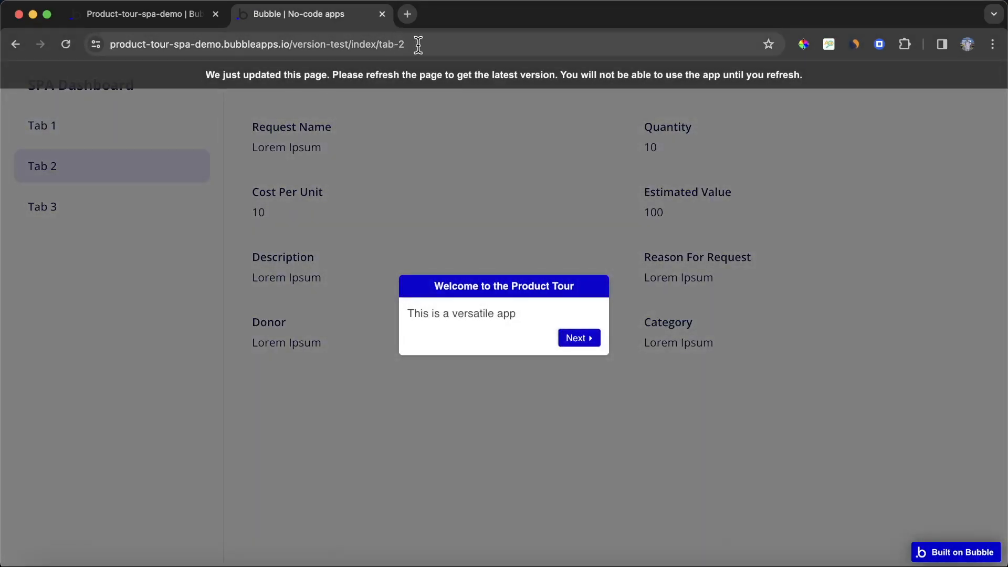
click(171, 17)
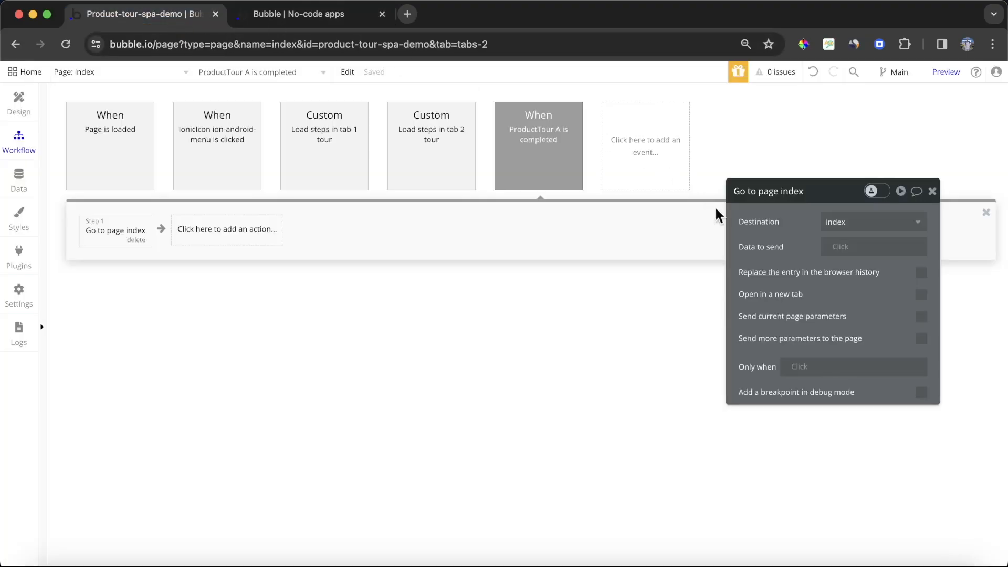
- Set the action's data to send to arbitrary text containing the Dashboard Navigation option tab-2
click(838, 248)
text(ar)
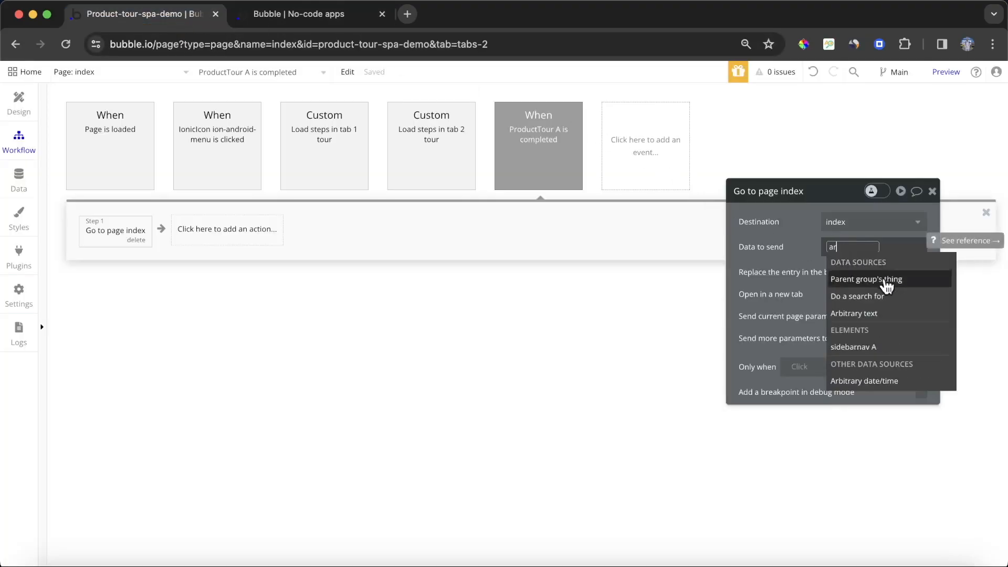
click(884, 314)
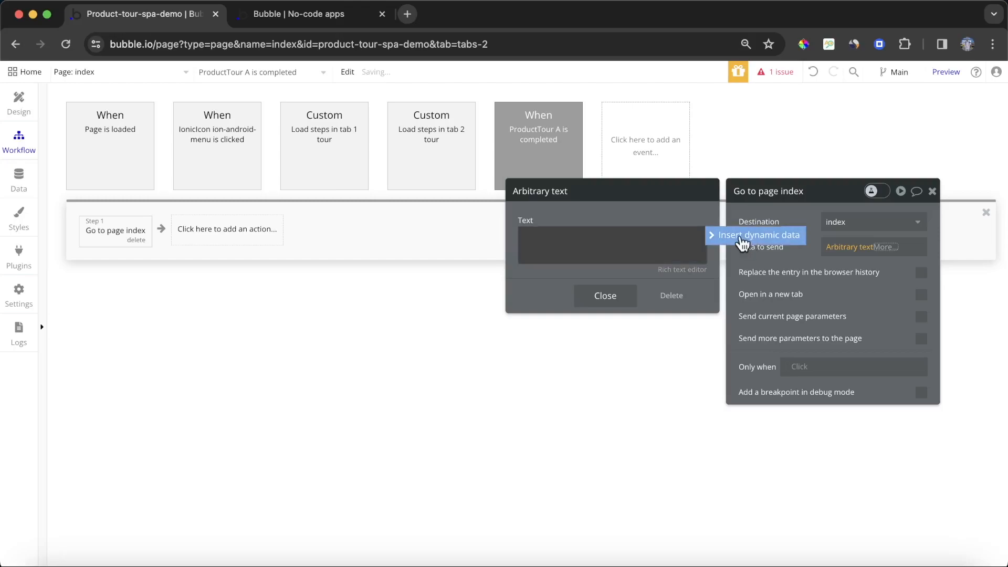
click(742, 239)
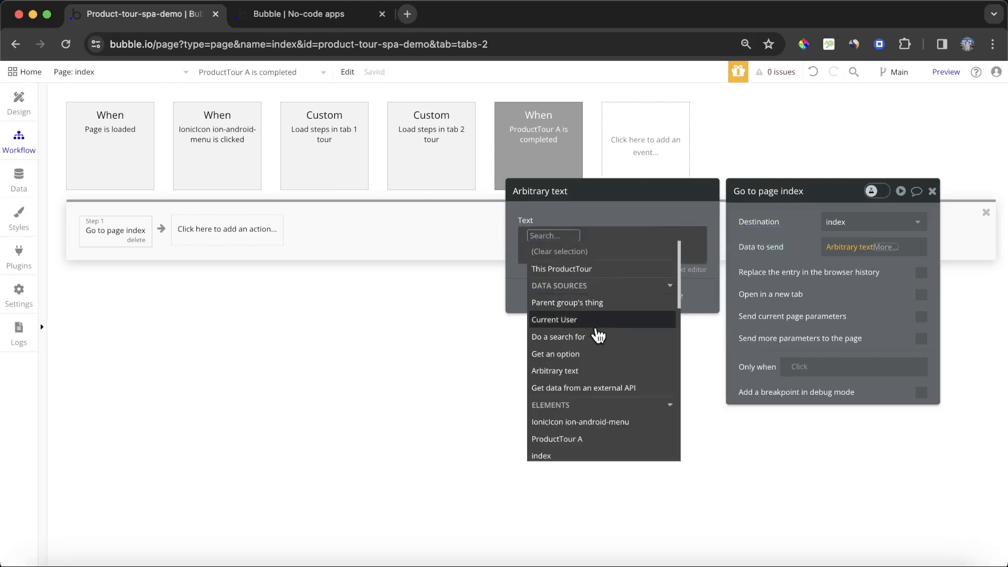
click(555, 354)
click(636, 246)
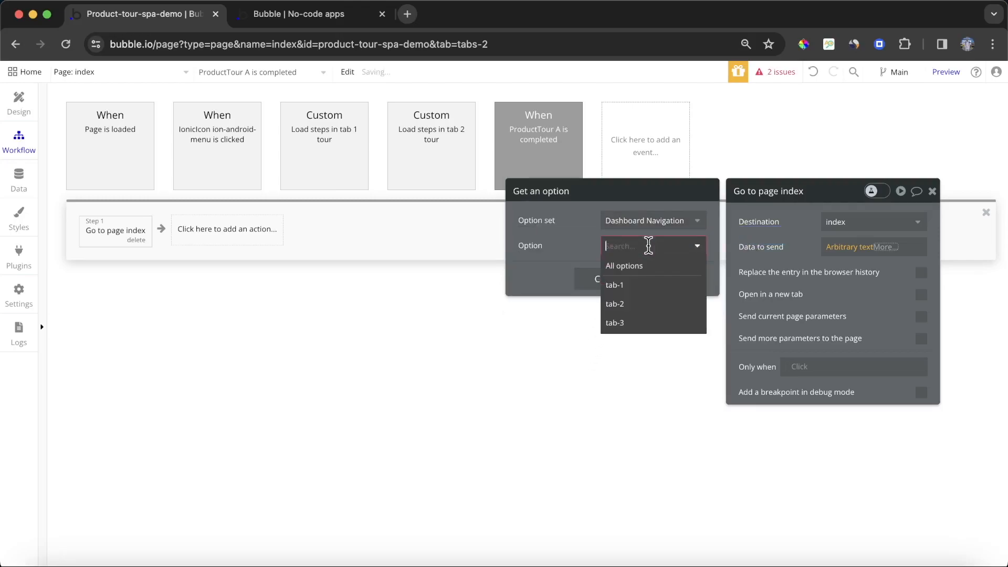
click(636, 303)
- Extend the tab-2 option inside the arbitrary text with its Display attribute
click(893, 256)
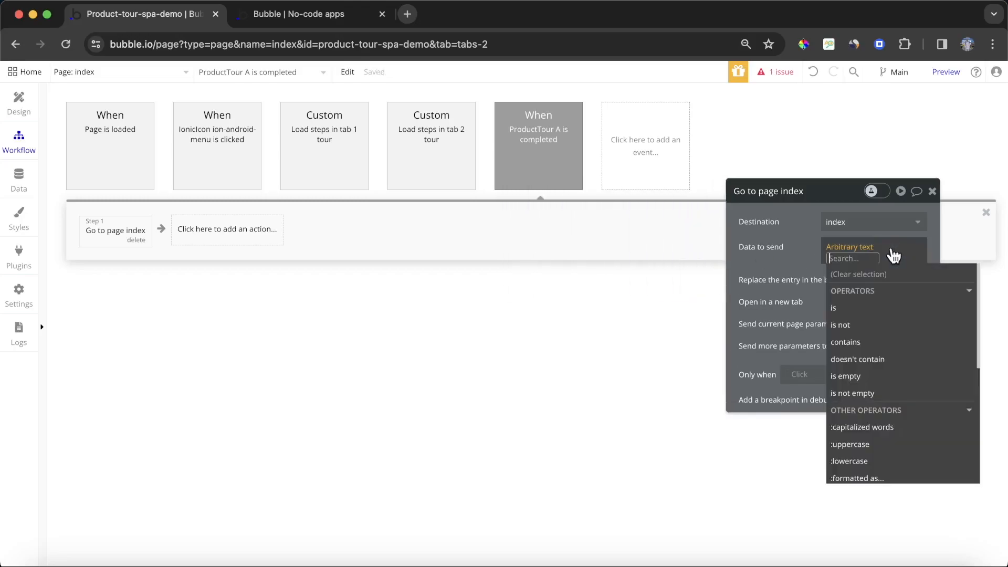
click(796, 304)
click(845, 251)
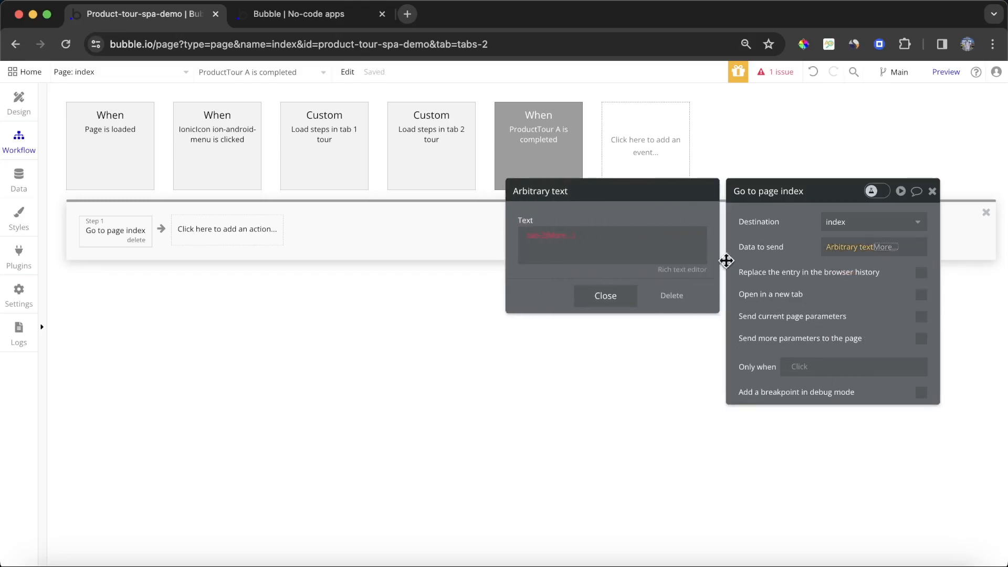
click(562, 237)
click(574, 267)
click(539, 272)
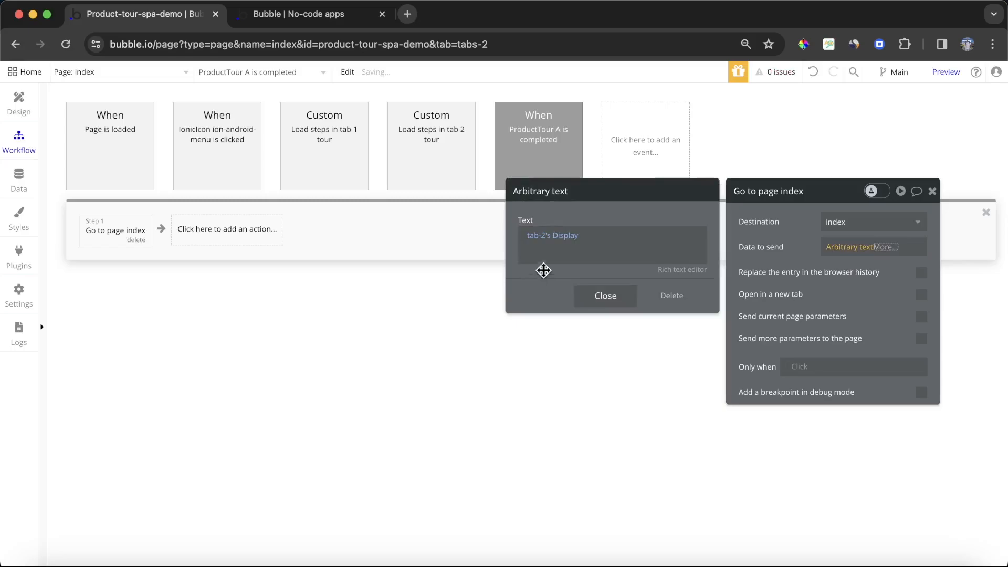
- Examine the Dashboard Navigation option set's tab options, returning to the workflow and glancing at the app preview
click(19, 179)
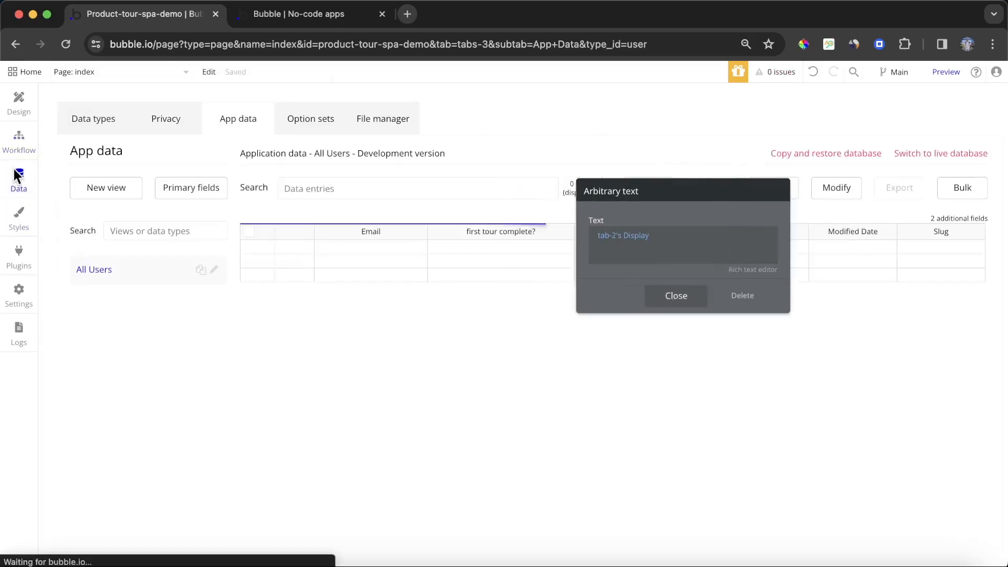
click(302, 125)
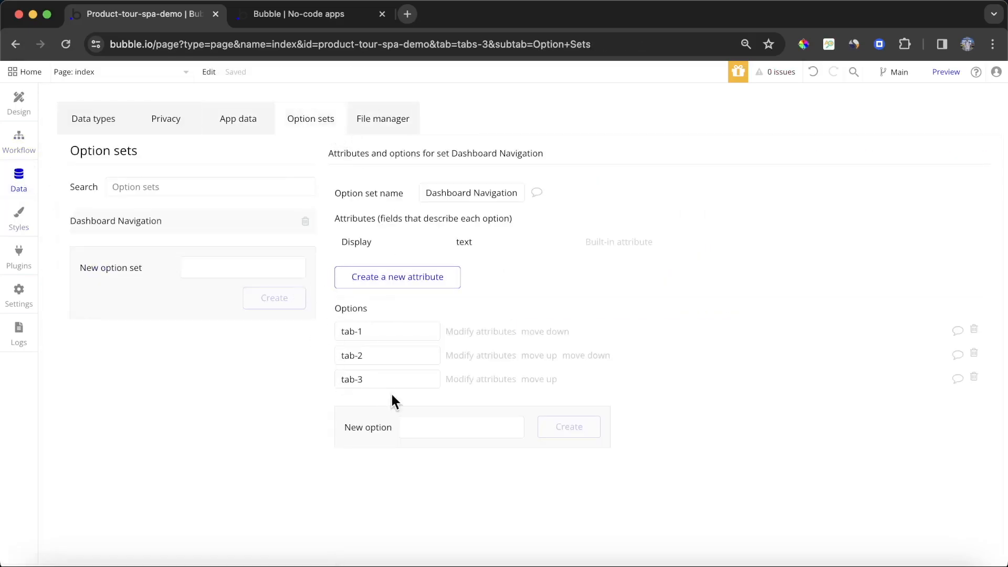
click(20, 138)
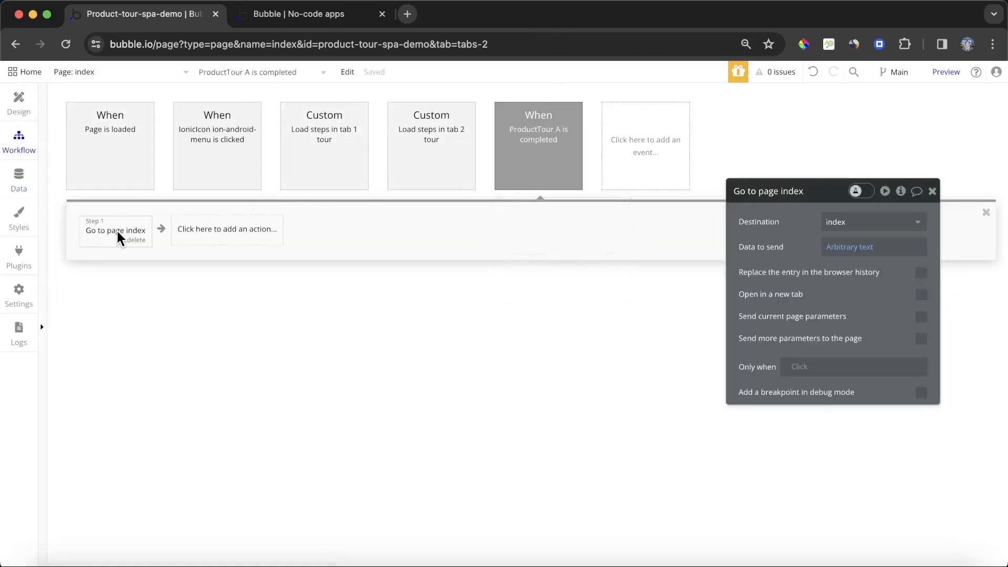
click(296, 13)
click(163, 25)
- Add a second Product Tour element to the index page, directly below ProductTour A
click(32, 101)
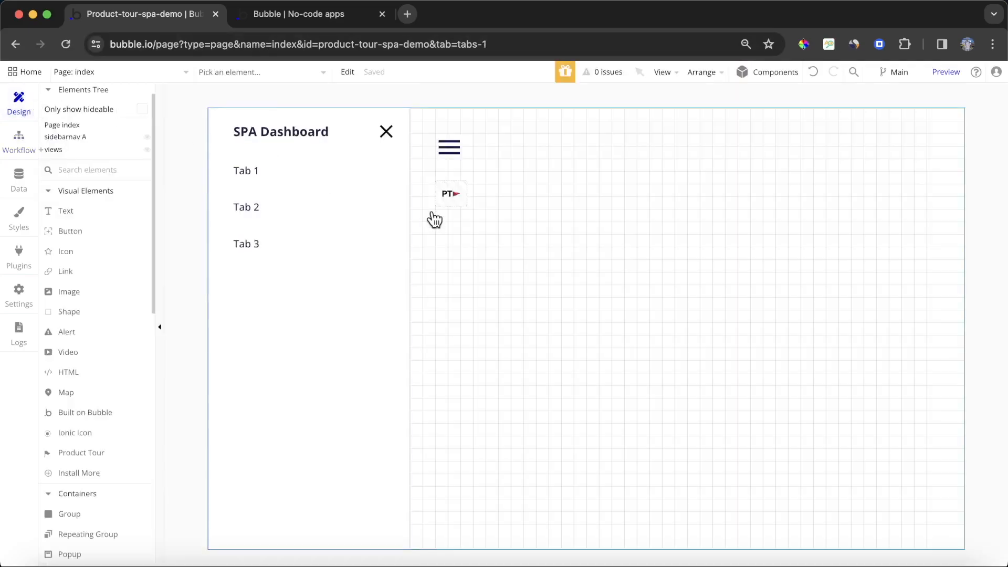
click(450, 194)
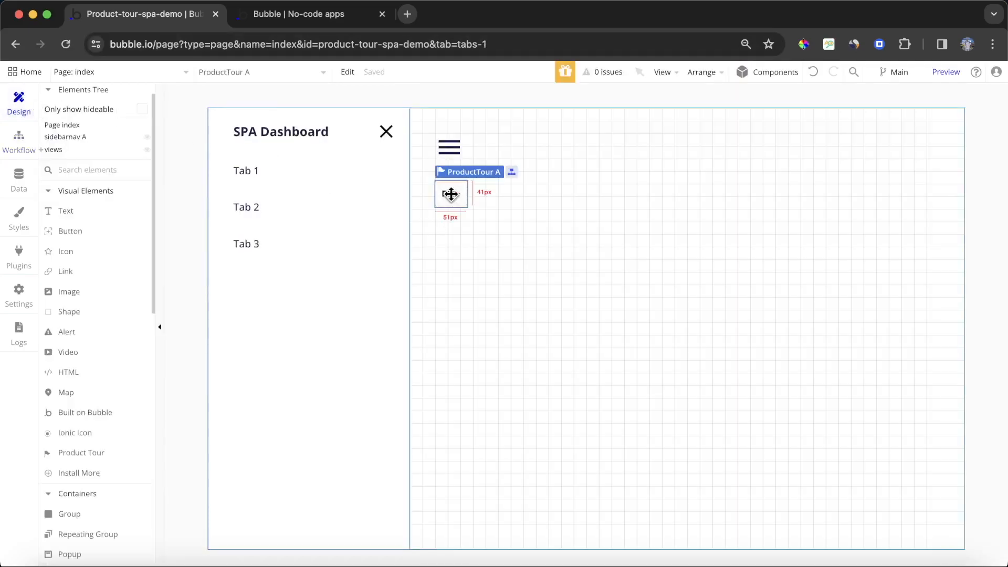
click(103, 452)
drag(441, 216, 476, 241)
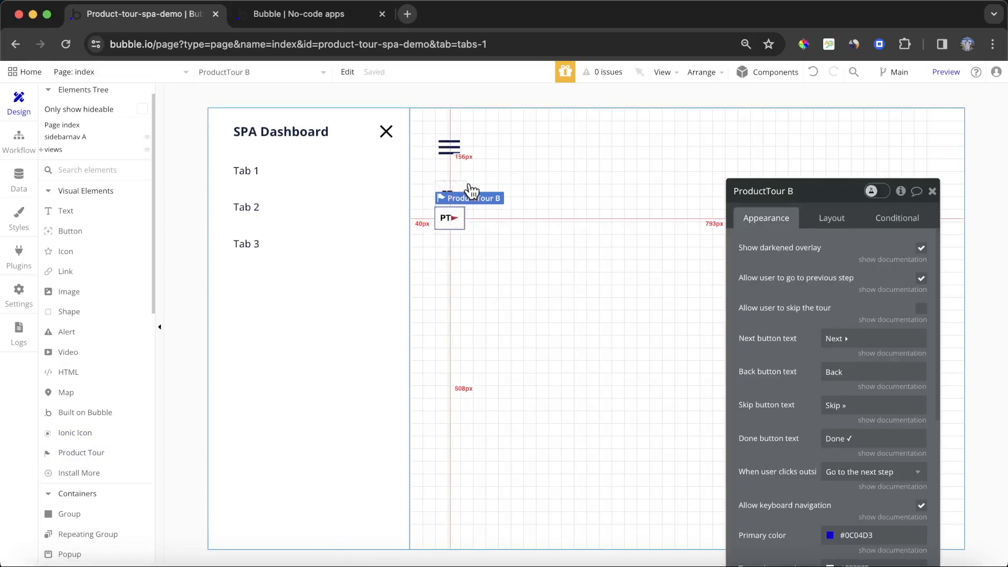
- Review the actions in the page-load, "Load steps in tab 1 tour" and ProductTour A completed workflows
click(29, 144)
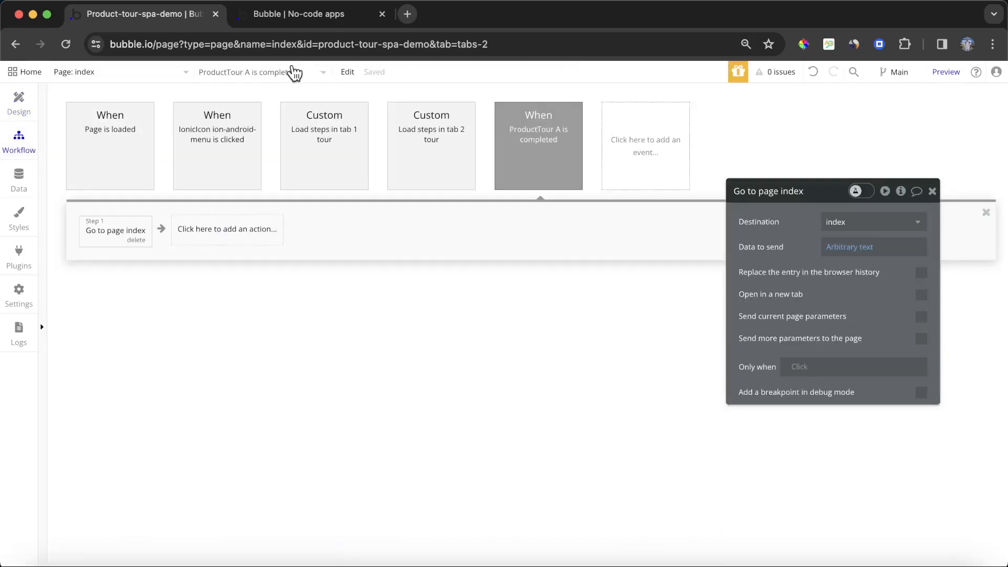
click(135, 127)
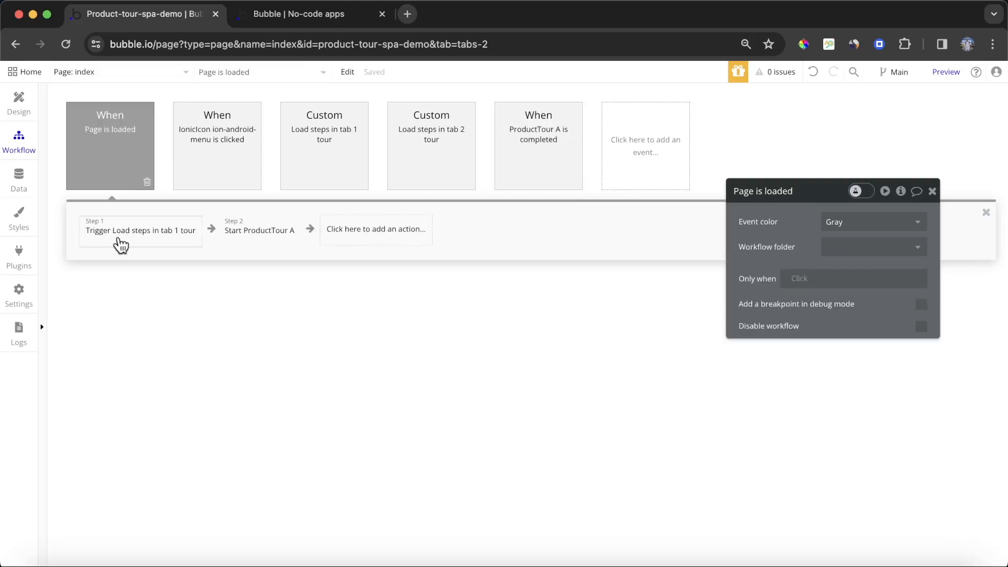
click(310, 164)
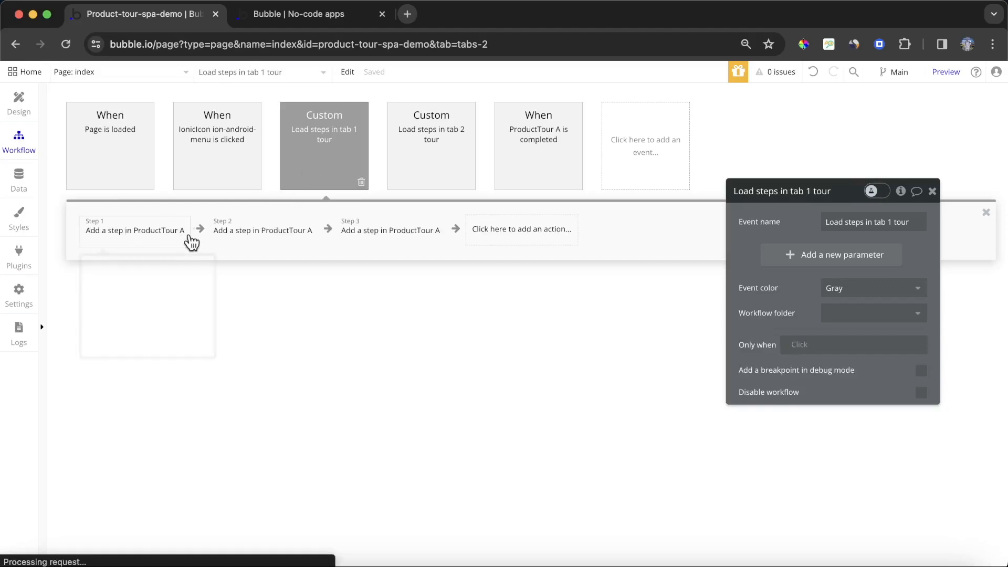
mouse_move(385, 244)
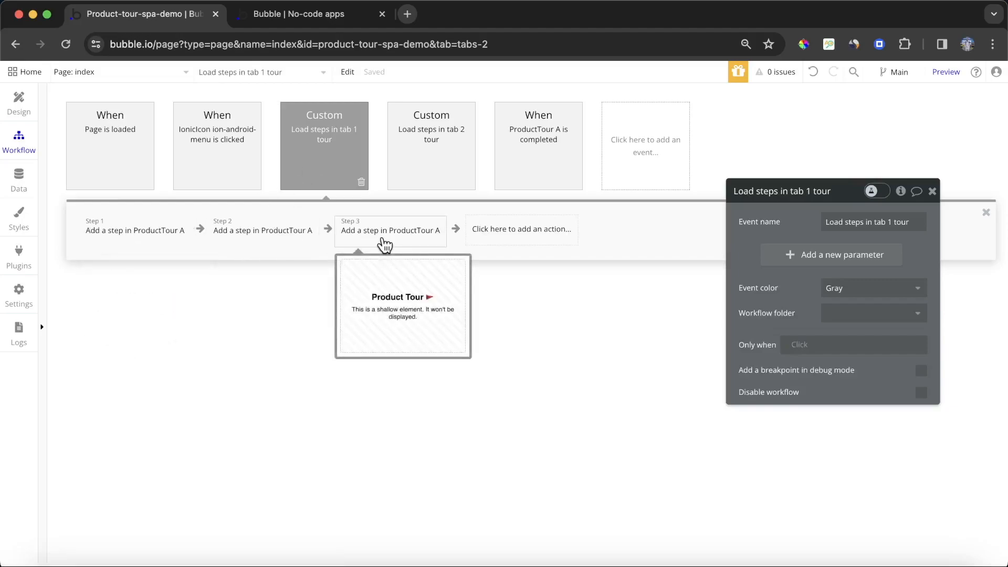
click(142, 148)
mouse_move(304, 232)
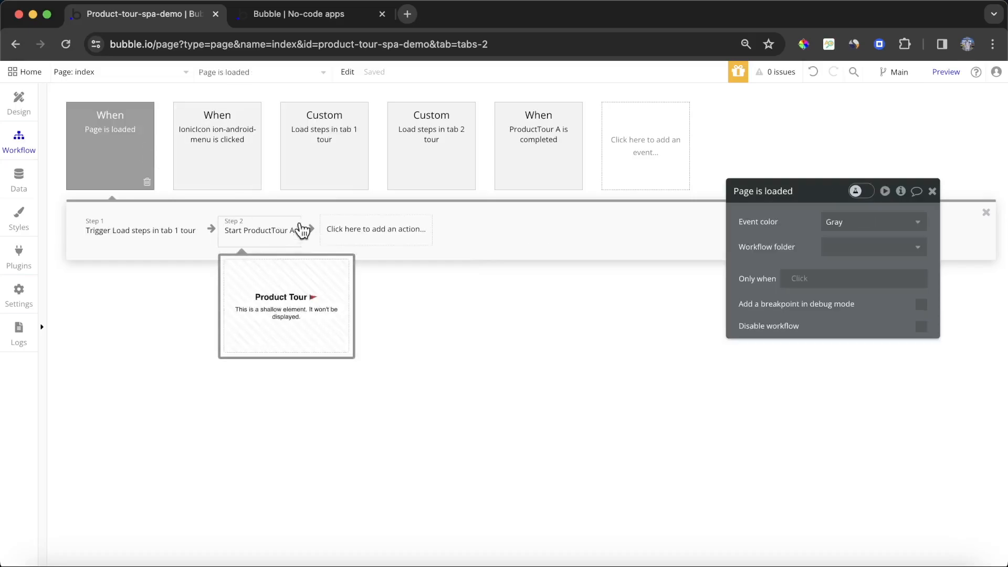
click(326, 152)
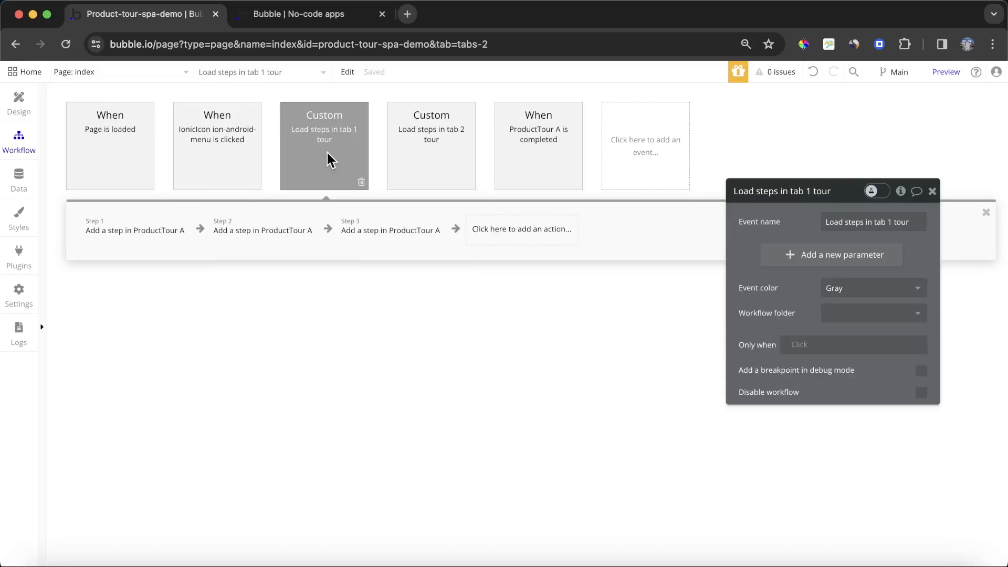
click(532, 162)
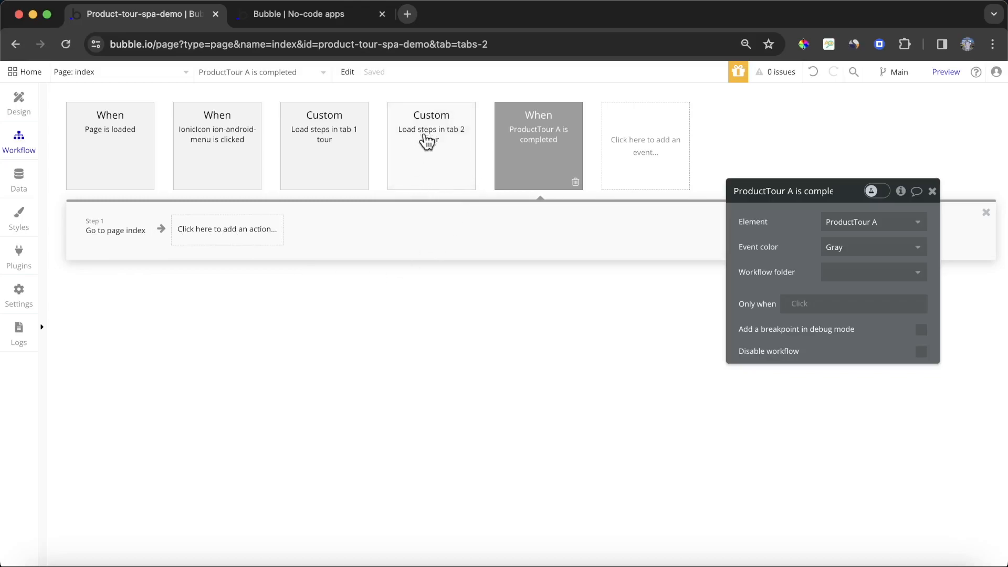
- Add another "Page is loaded" event whose condition gets data from the page URL as a text list of path segments
click(629, 141)
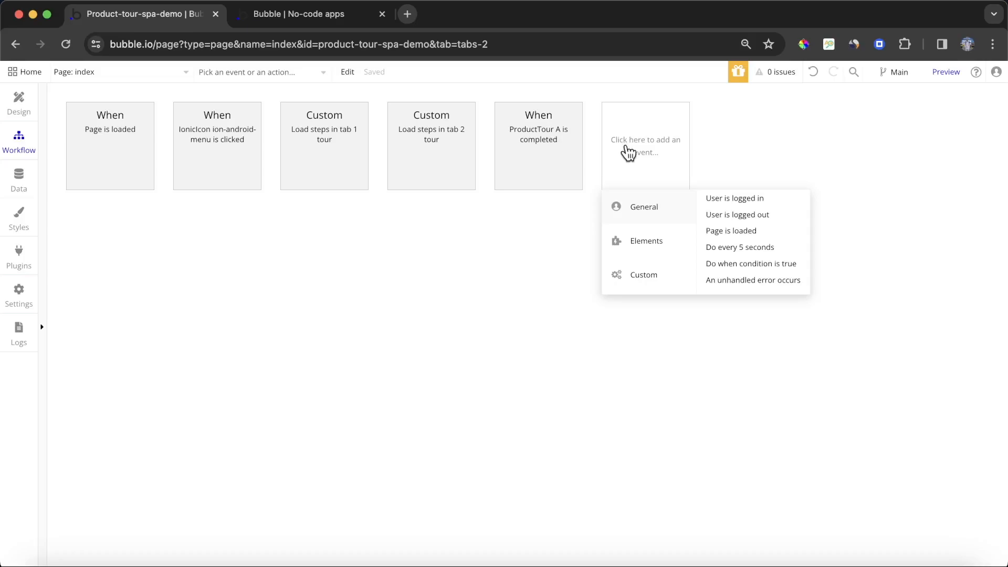
click(739, 231)
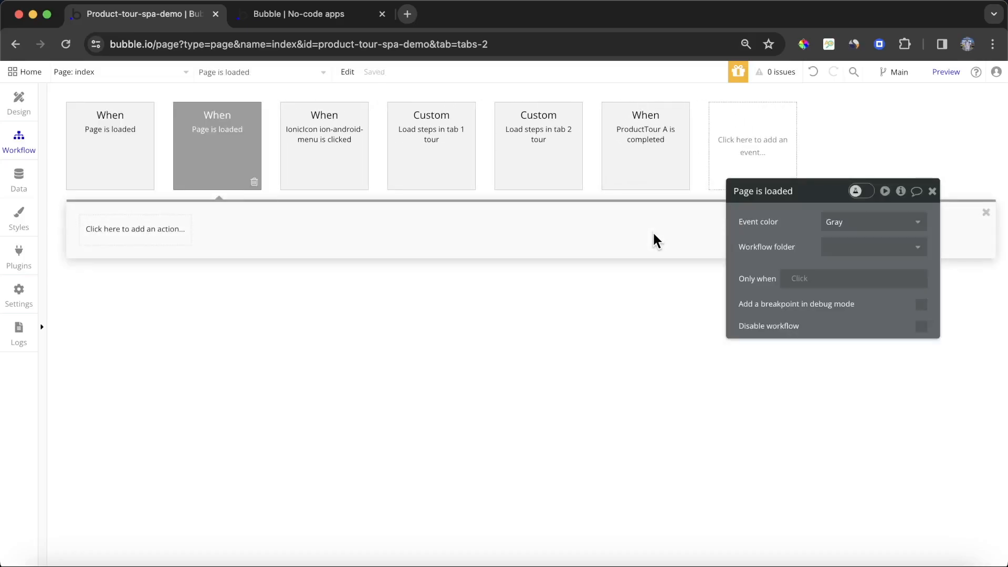
click(796, 277)
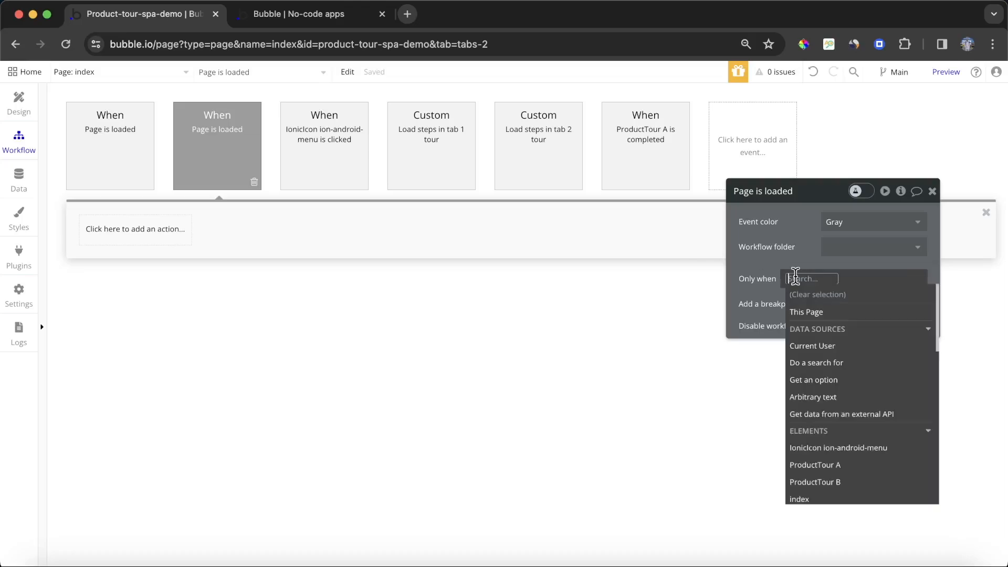
text(get)
click(857, 361)
click(651, 223)
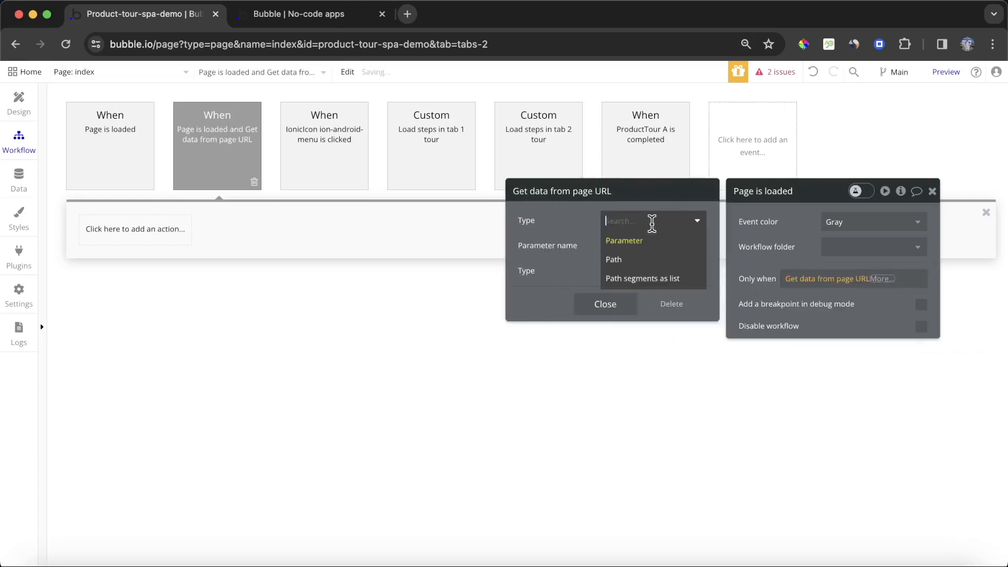
click(664, 279)
click(663, 244)
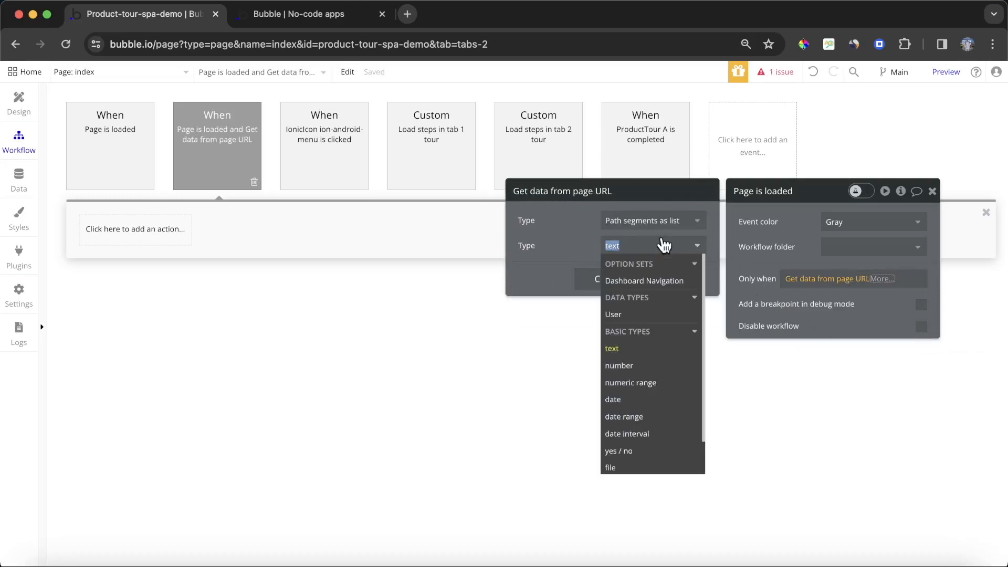
click(560, 228)
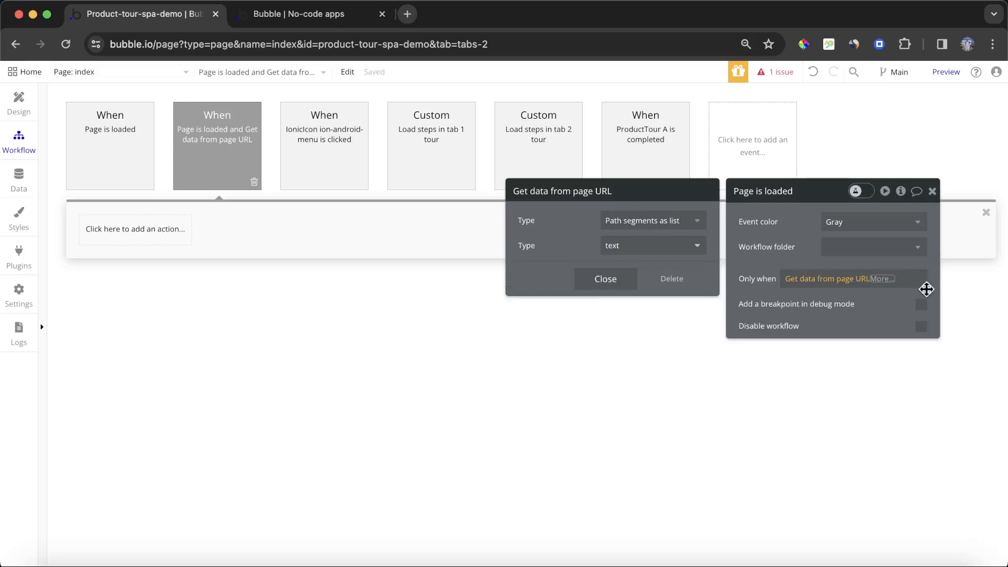
- Complete the new page-load event's condition so item #2 of the URL path segments is the Dashboard Navigation option tab-2's Display
click(880, 279)
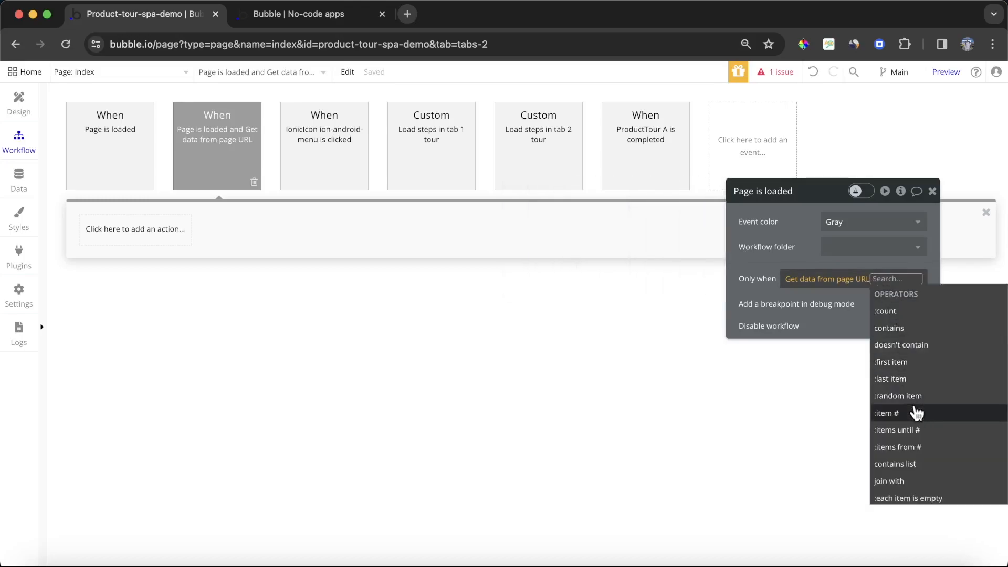
click(886, 413)
text(2)
key(Return)
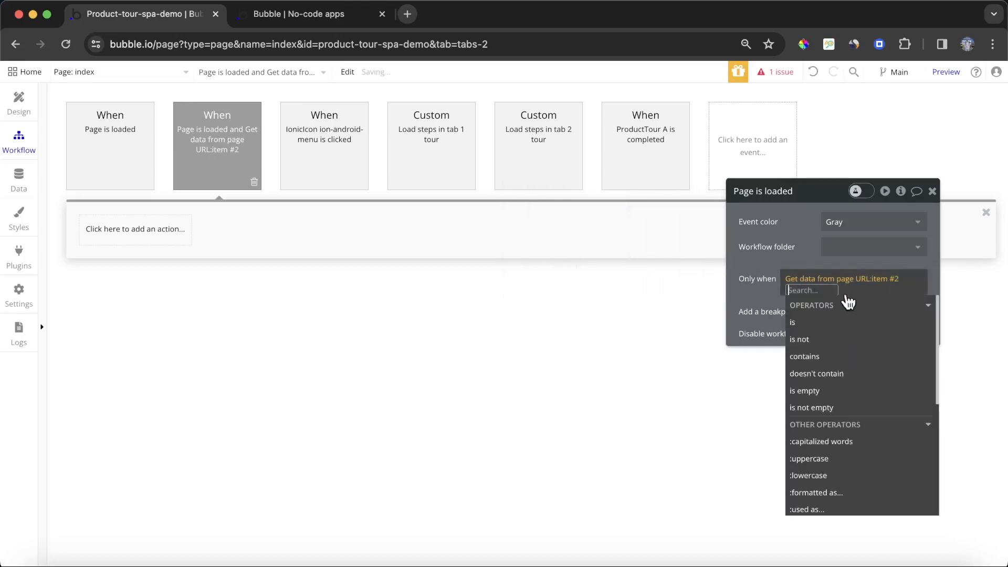
click(819, 323)
click(869, 373)
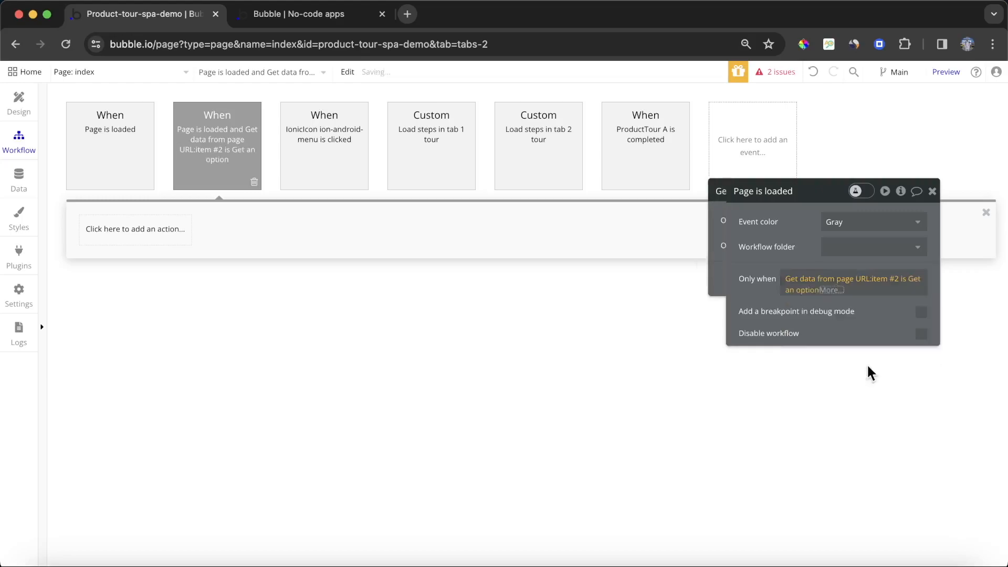
click(656, 247)
click(641, 303)
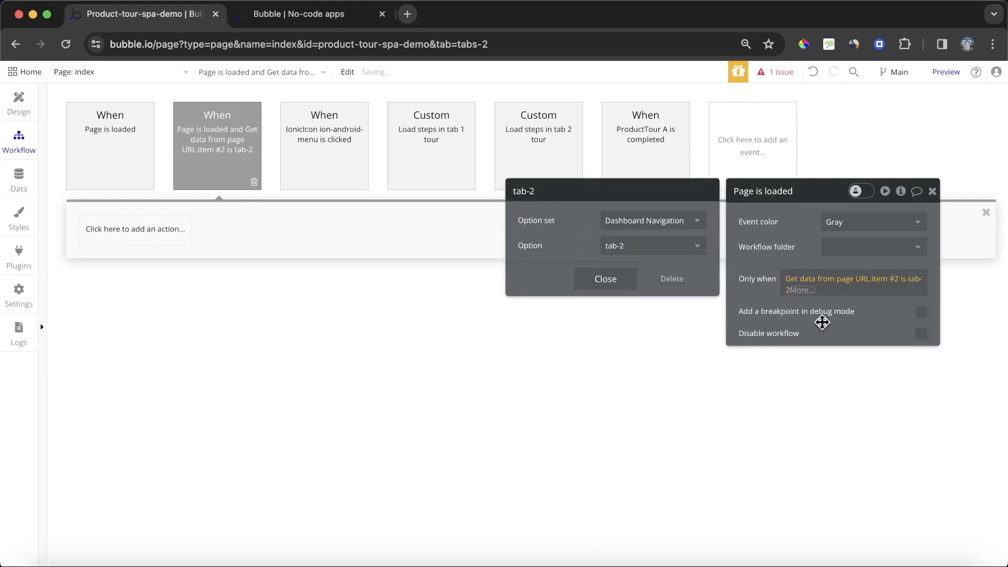
click(814, 297)
click(812, 298)
click(836, 315)
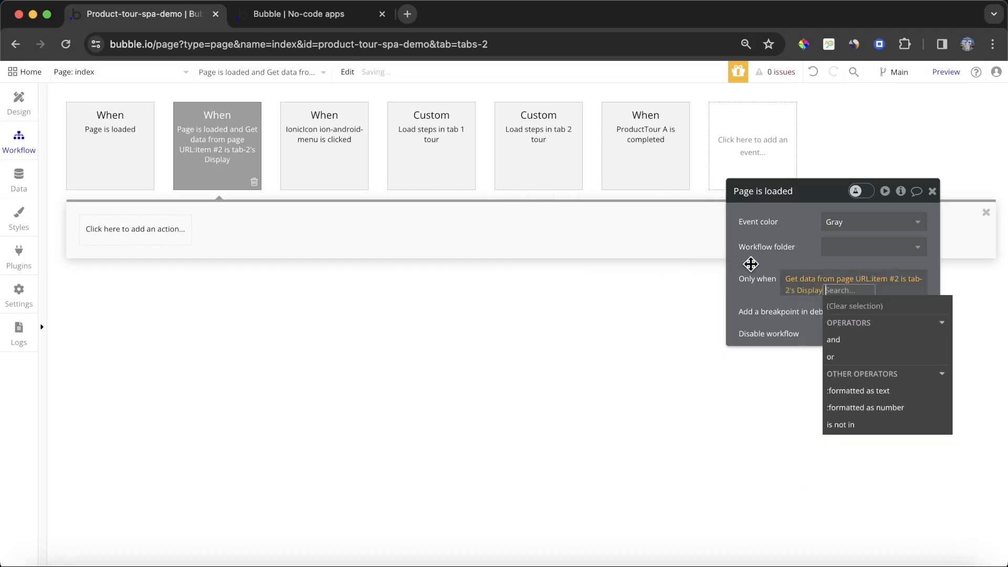
click(750, 263)
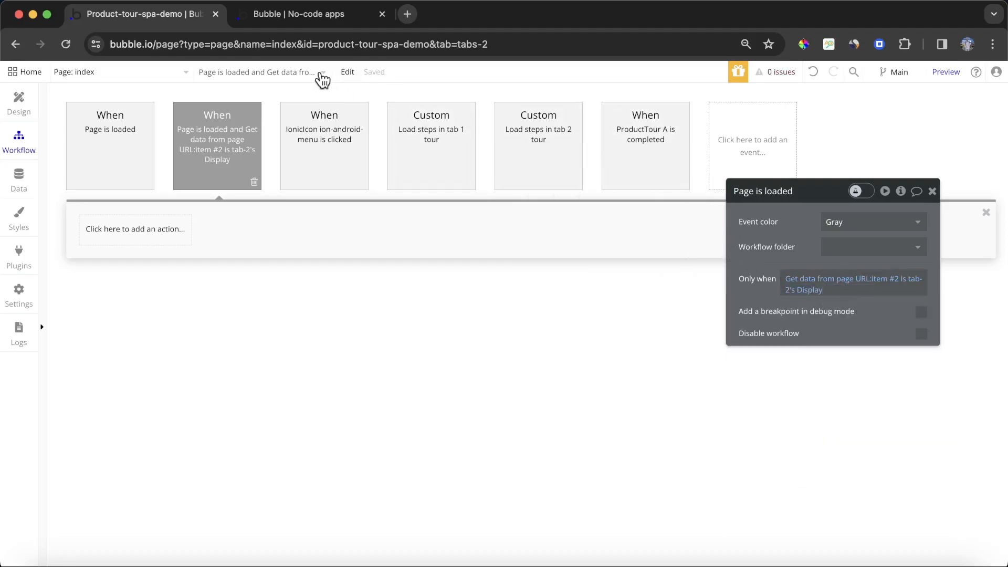
- Add an action to the tab-2 page-load event that triggers the custom event "Load steps in tab 2 tour"
click(146, 230)
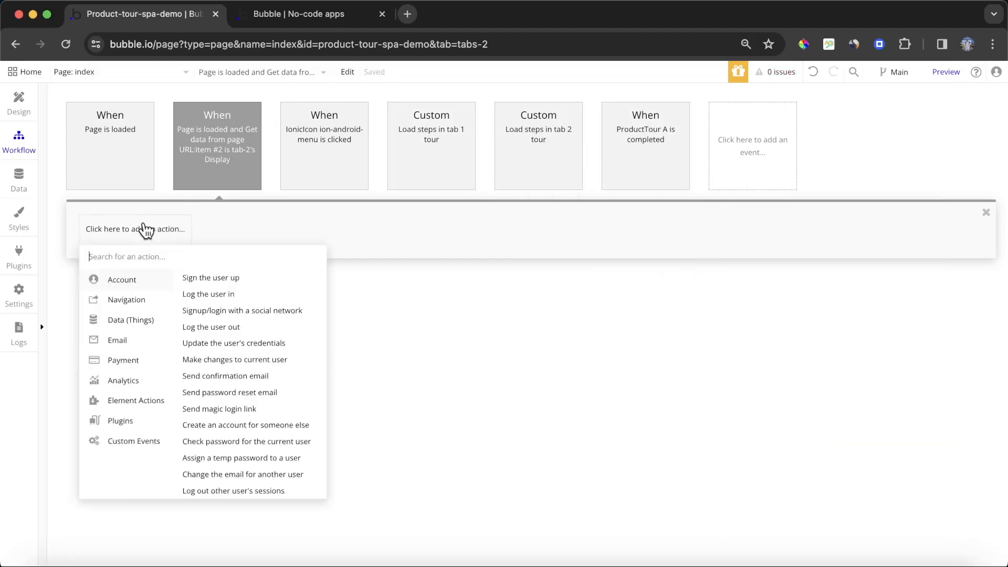
mouse_move(135, 442)
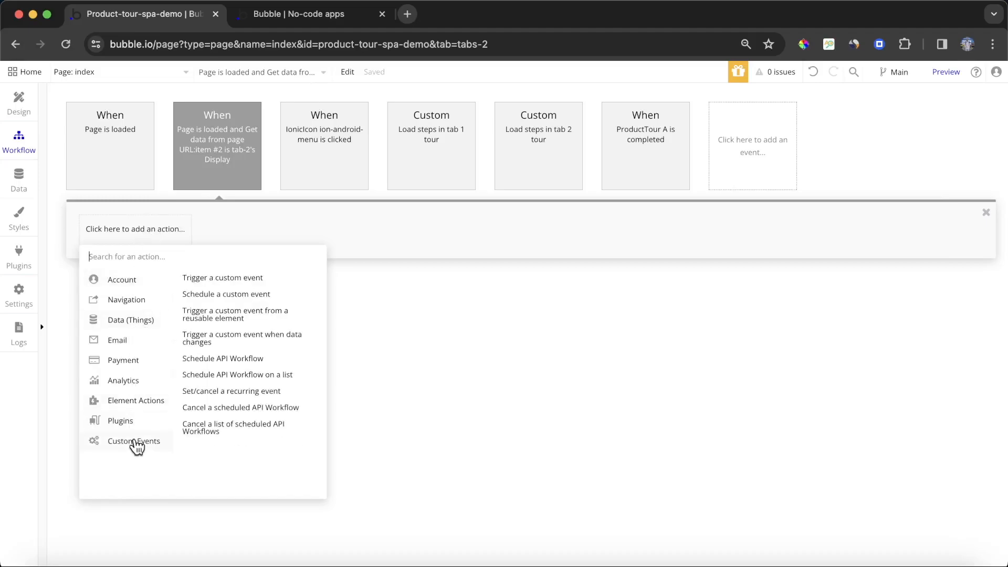
click(250, 278)
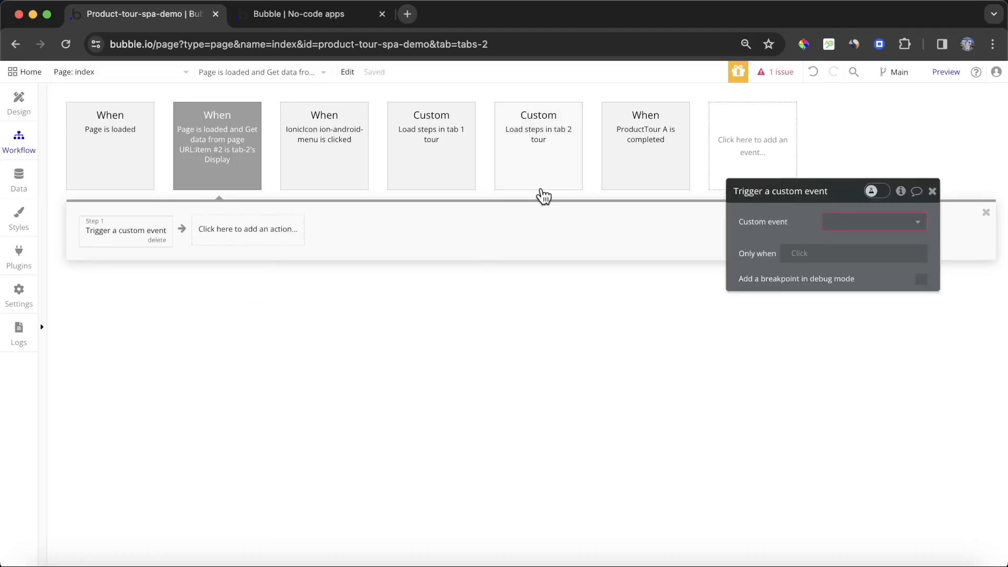
click(850, 221)
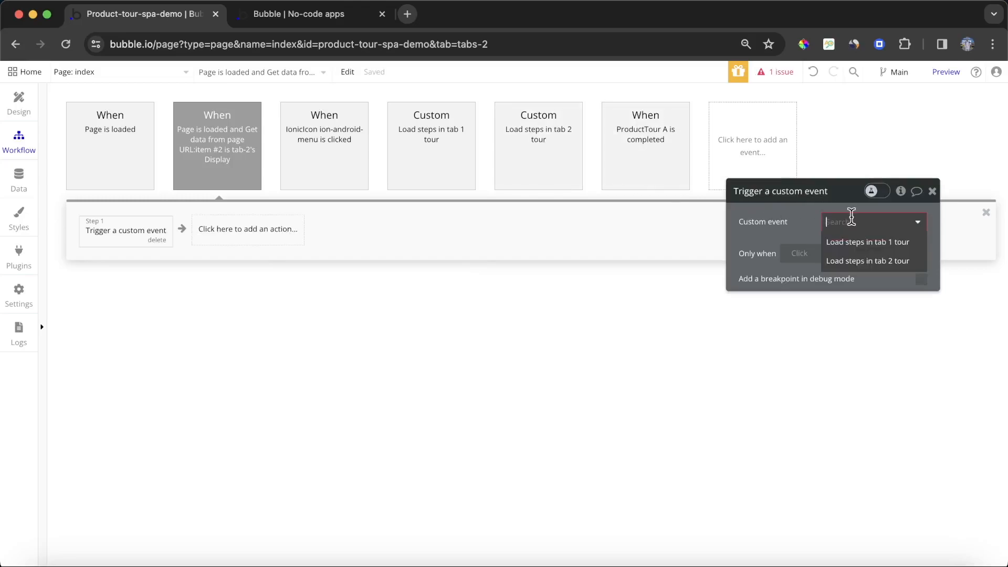
click(874, 261)
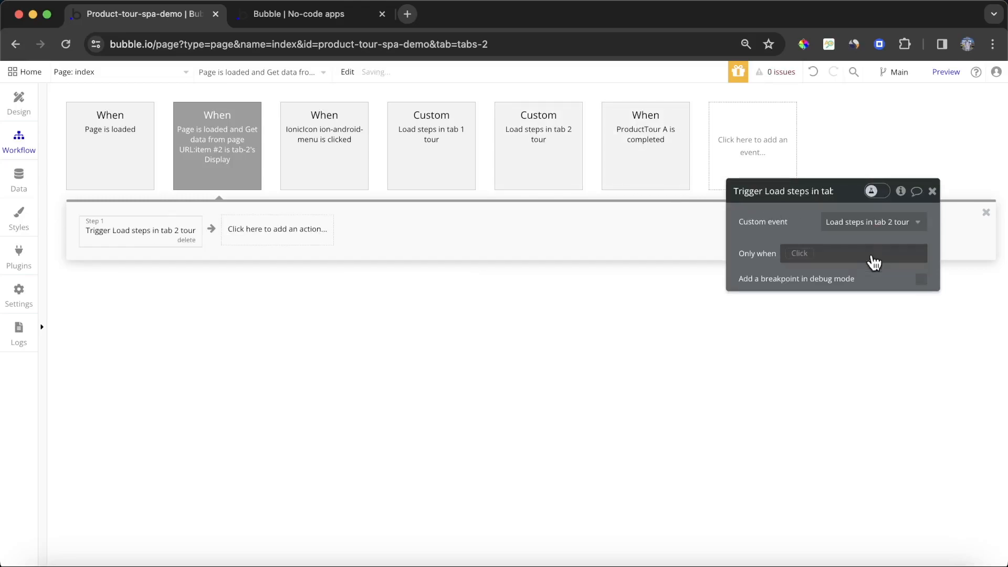
- Add a second action to the tab-2 page-load event that starts ProductTour B
click(277, 232)
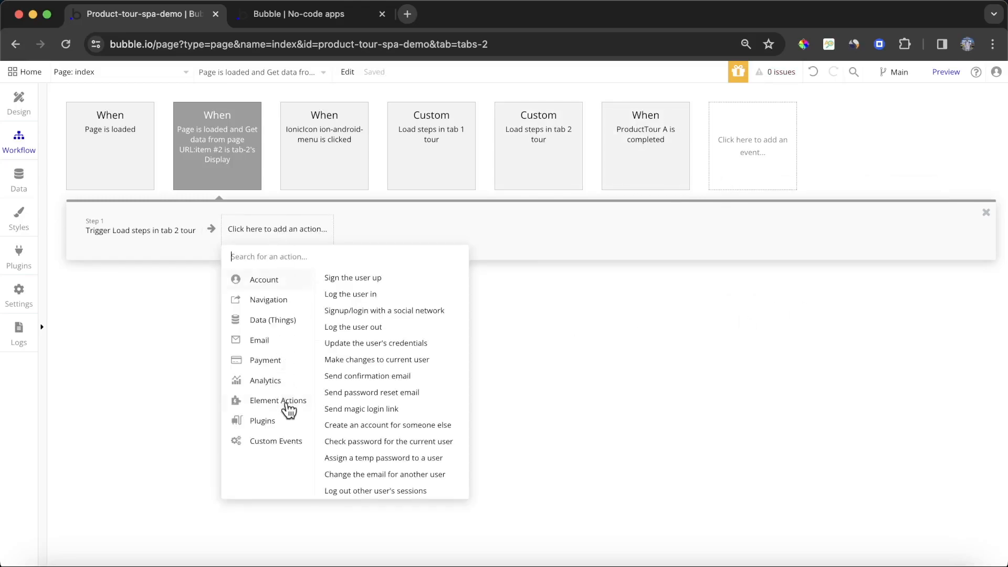
mouse_move(289, 410)
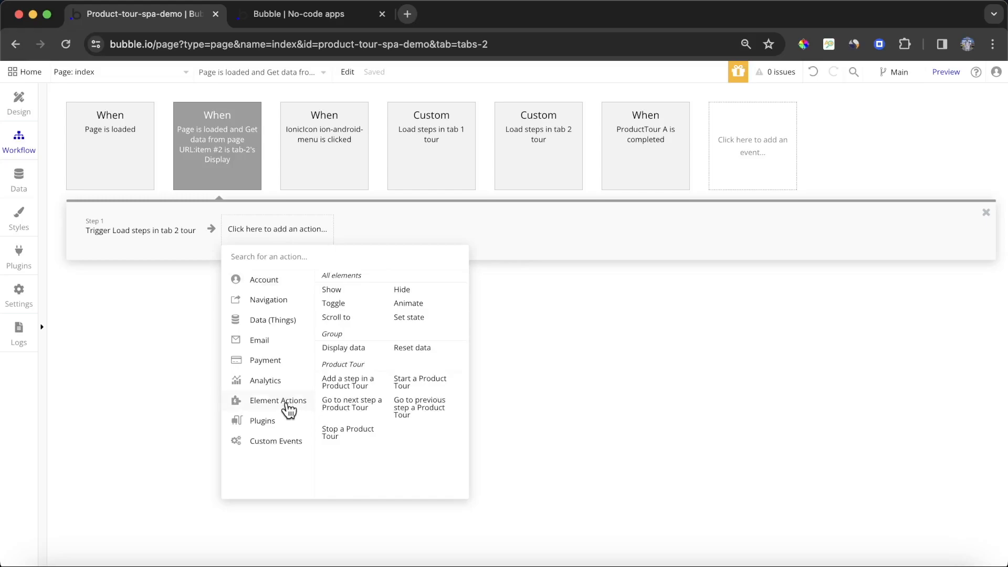
click(414, 385)
click(880, 222)
click(840, 261)
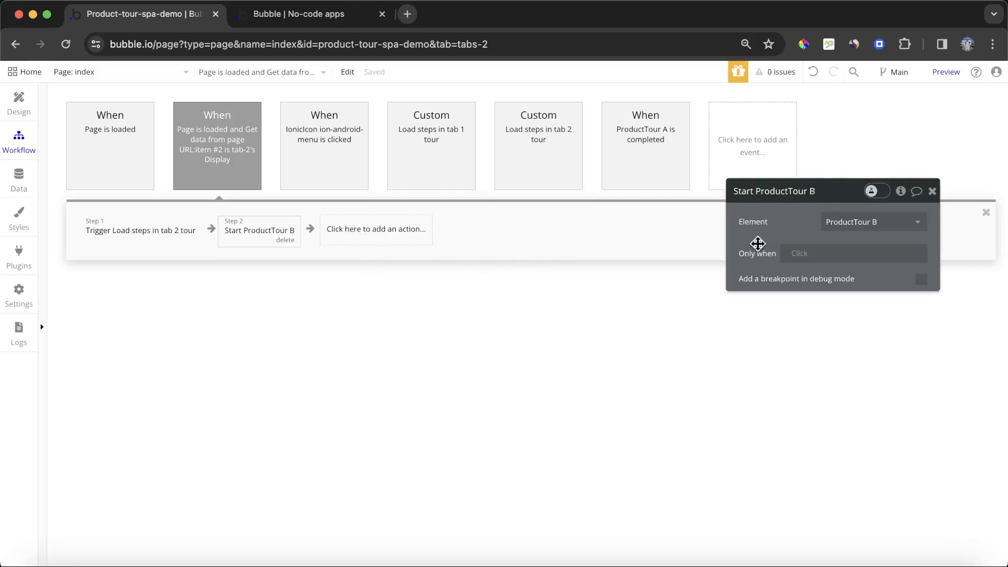
- Assign the step action in the "Load steps in tab 2 tour" custom event to ProductTour B
click(552, 153)
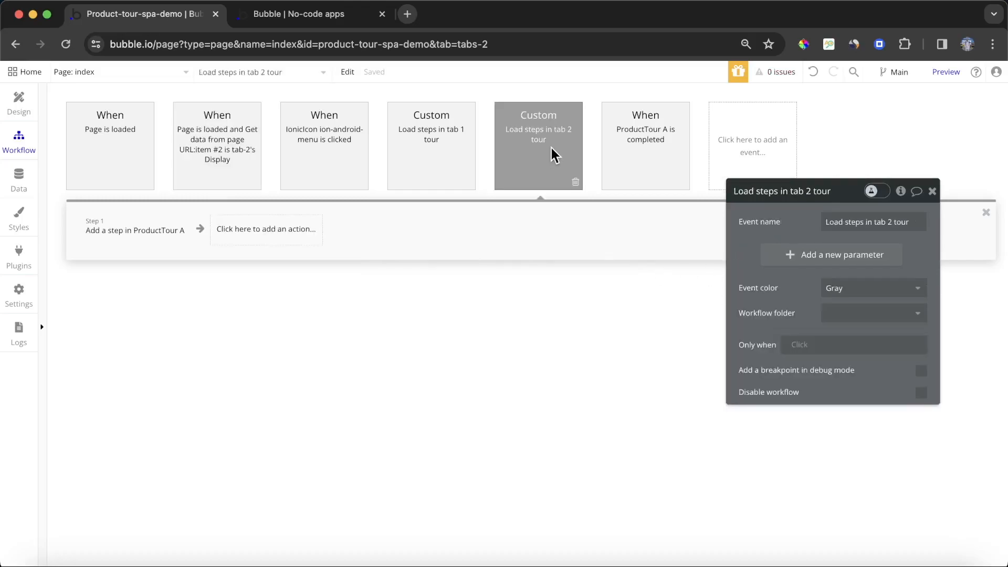
click(148, 239)
click(858, 231)
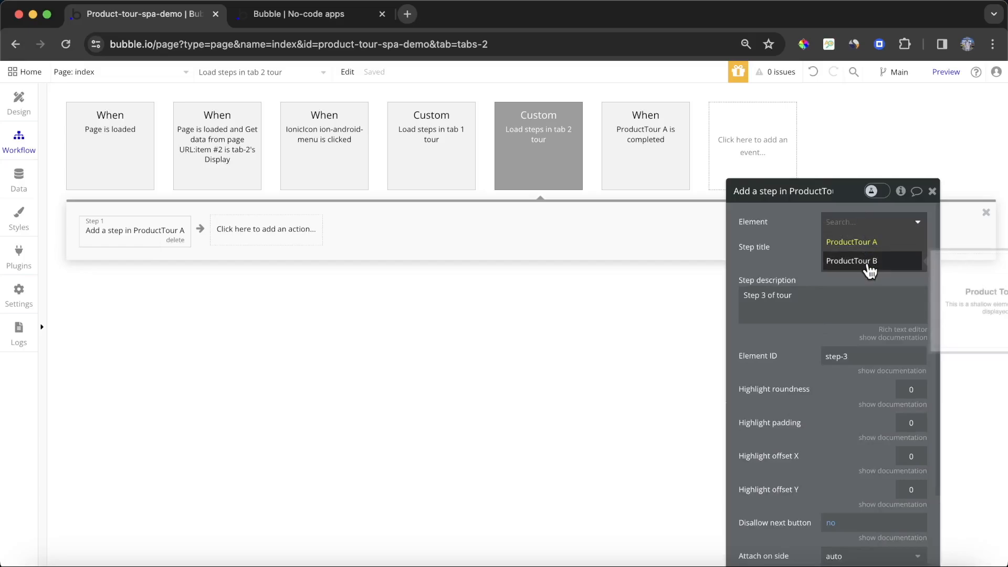
click(824, 264)
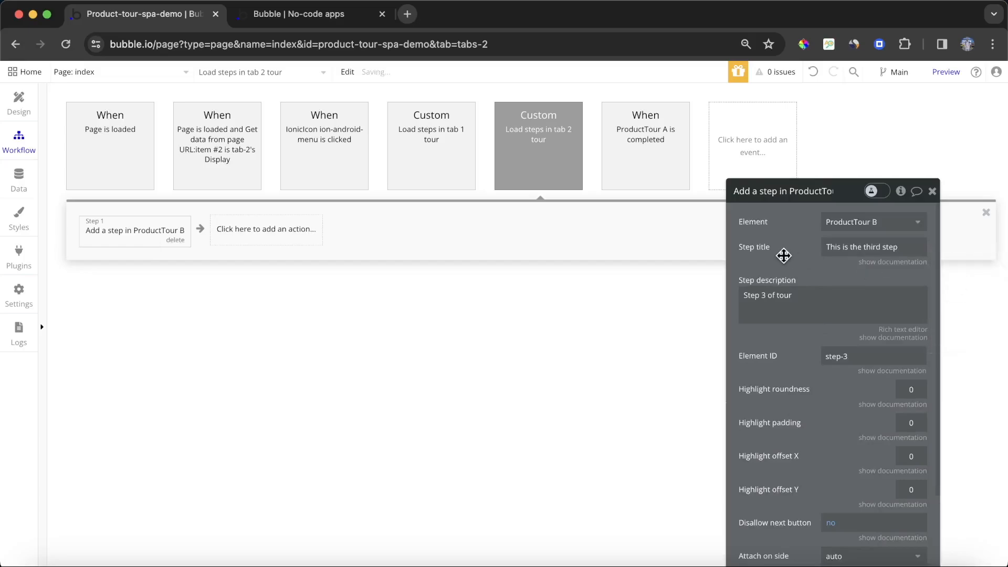
- Switch to the app preview and load it from the version-test root, removing index/tab-2 from the URL
click(311, 20)
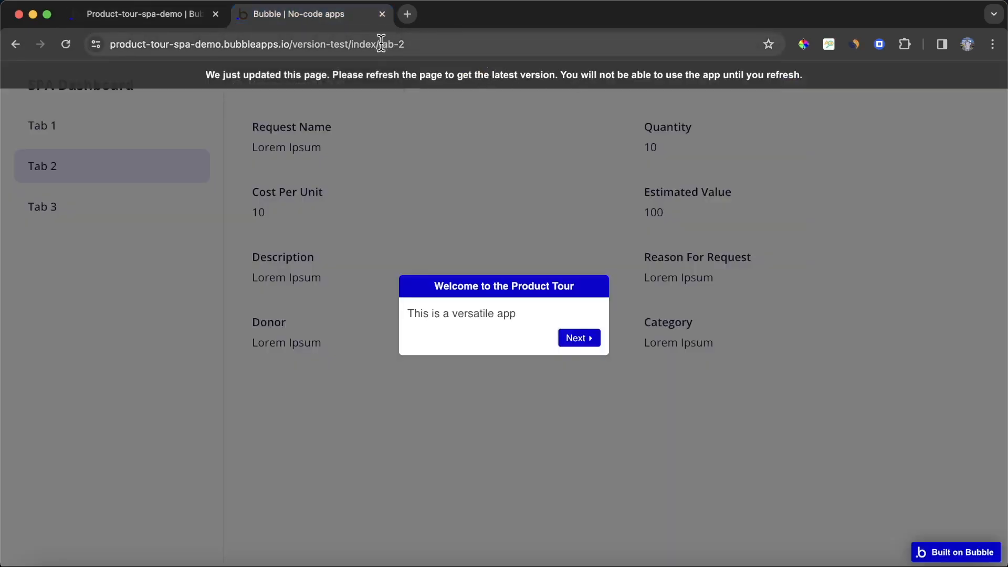
drag(412, 44, 556, 41)
key(BackSpace)
key(BackSpace)
key(BackSpace)
key(BackSpace)
key(BackSpace)
key(BackSpace)
key(BackSpace)
key(Return)
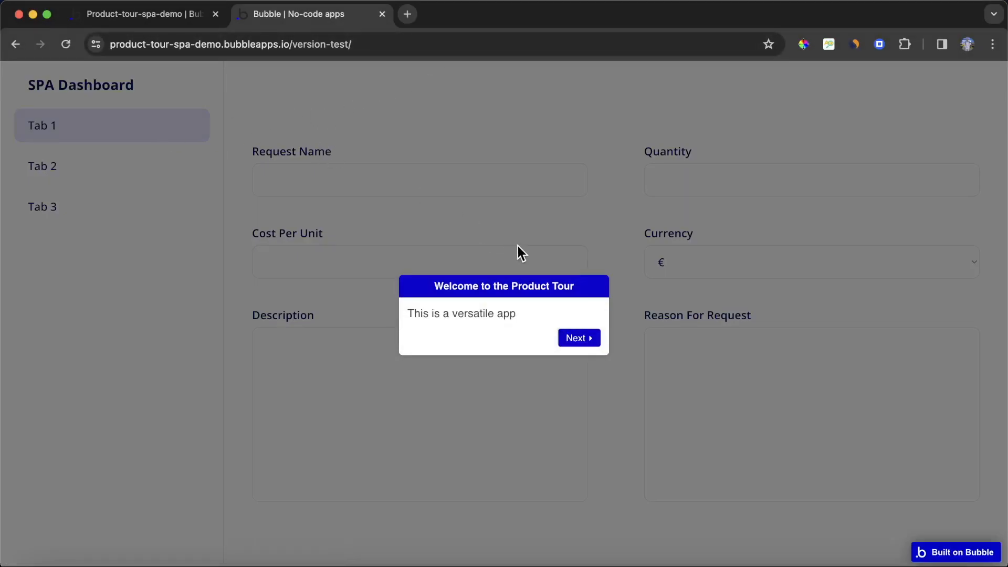
- Test the tour from tab 1 through the third step on tab 2, closing the tour pop-ups there
key(Right)
key(Right)
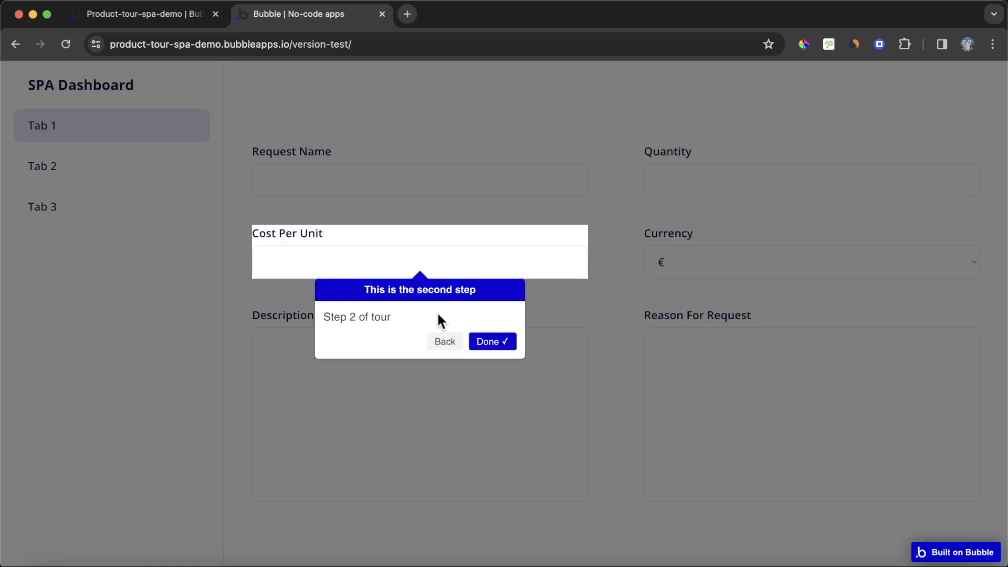
key(Right)
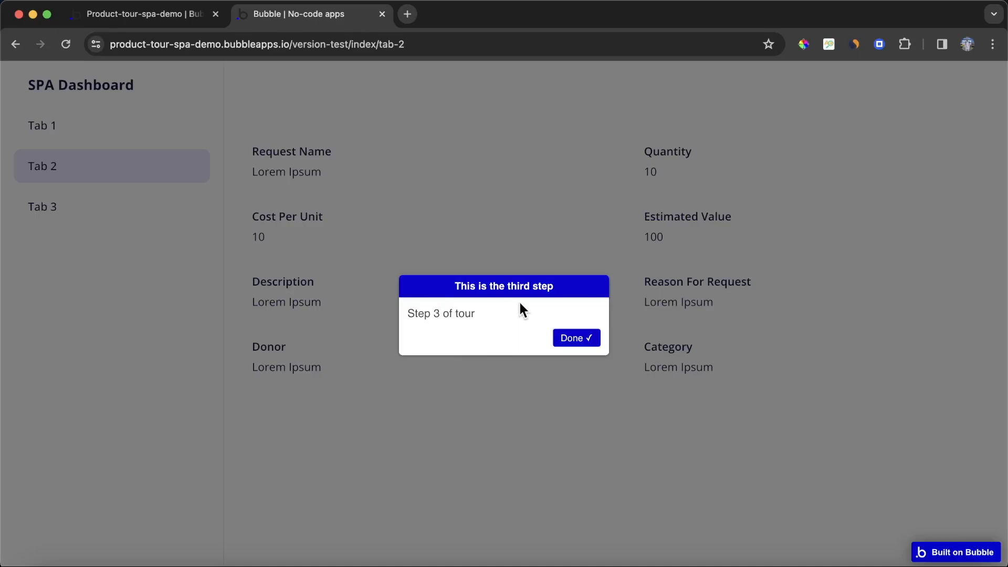
click(579, 338)
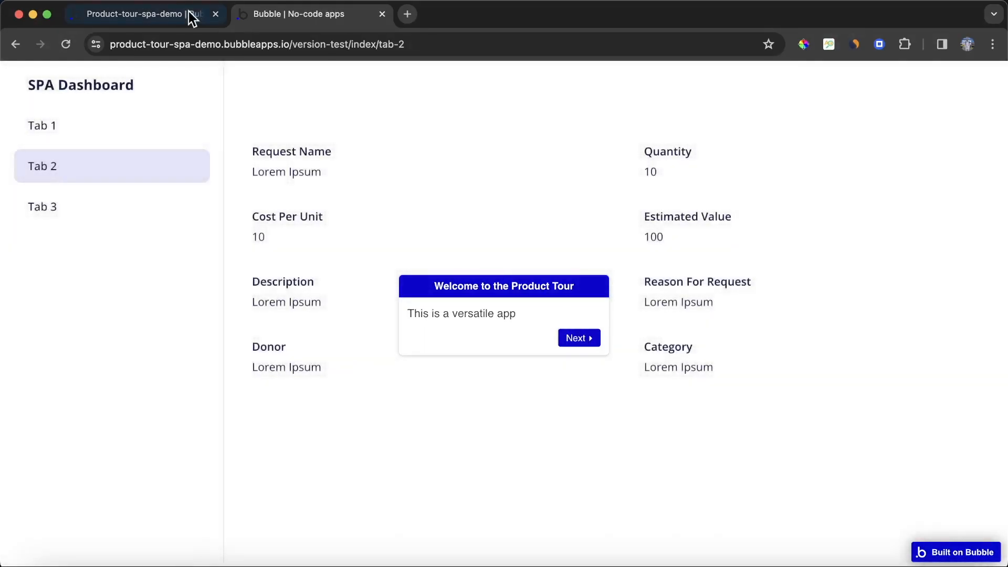
click(588, 341)
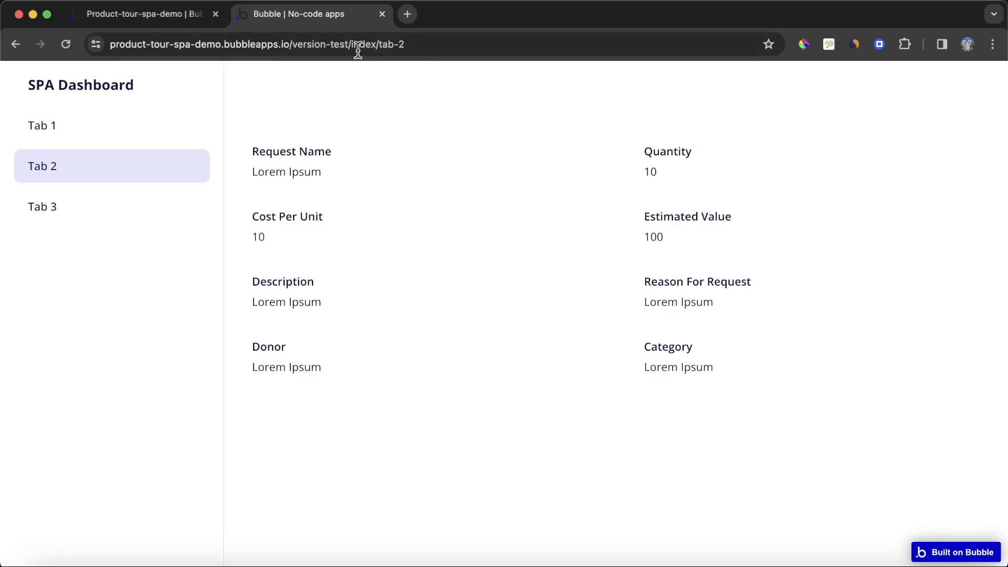
- Back in the Bubble editor, insert a 400 ms pause before the first action of the tab-2 page-load workflow
click(139, 13)
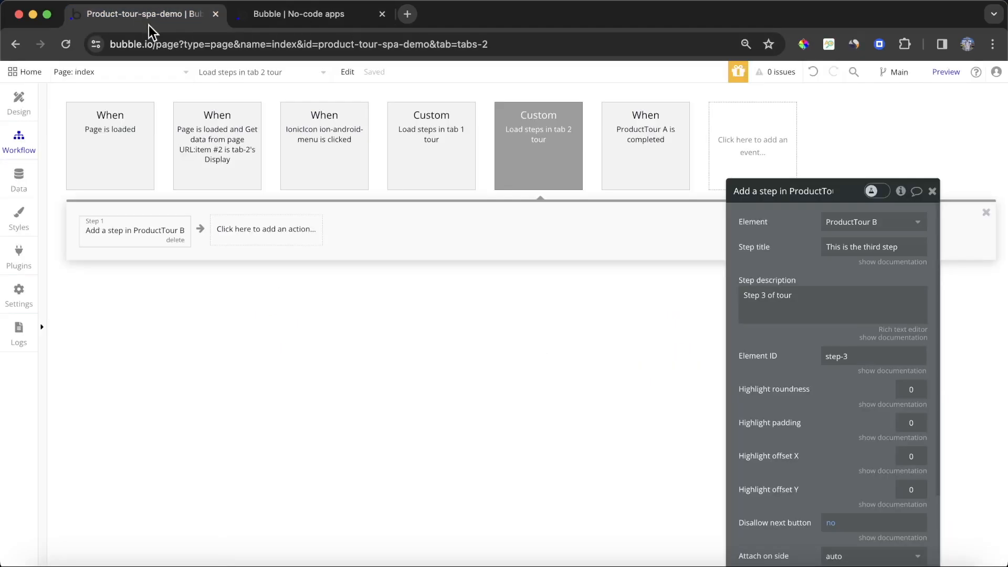
click(218, 126)
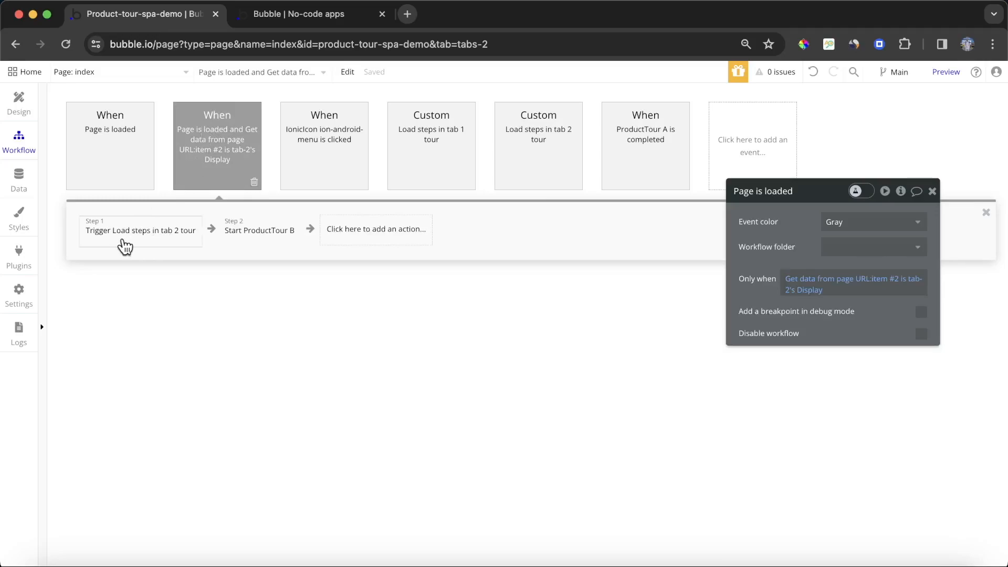
right_click(99, 237)
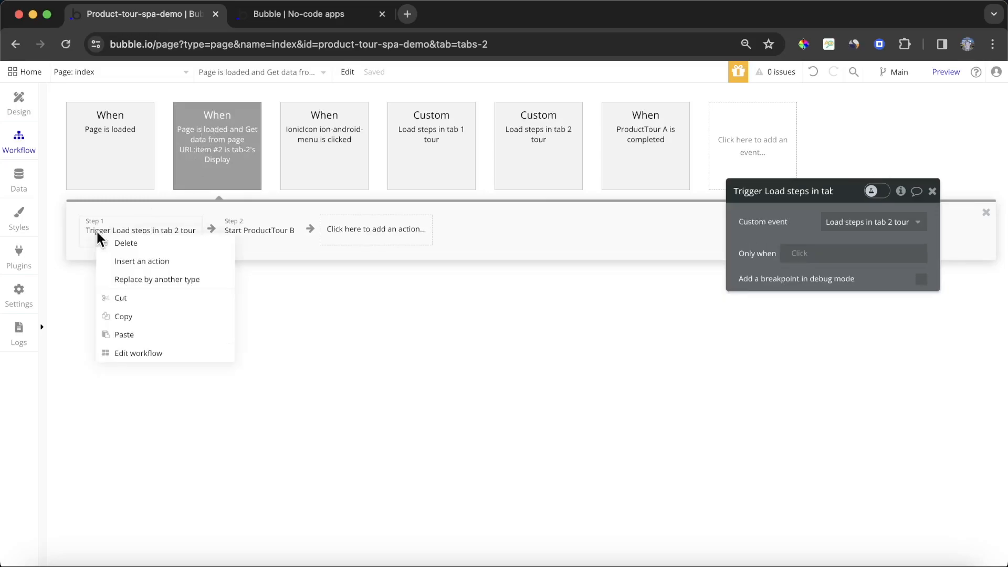
click(155, 263)
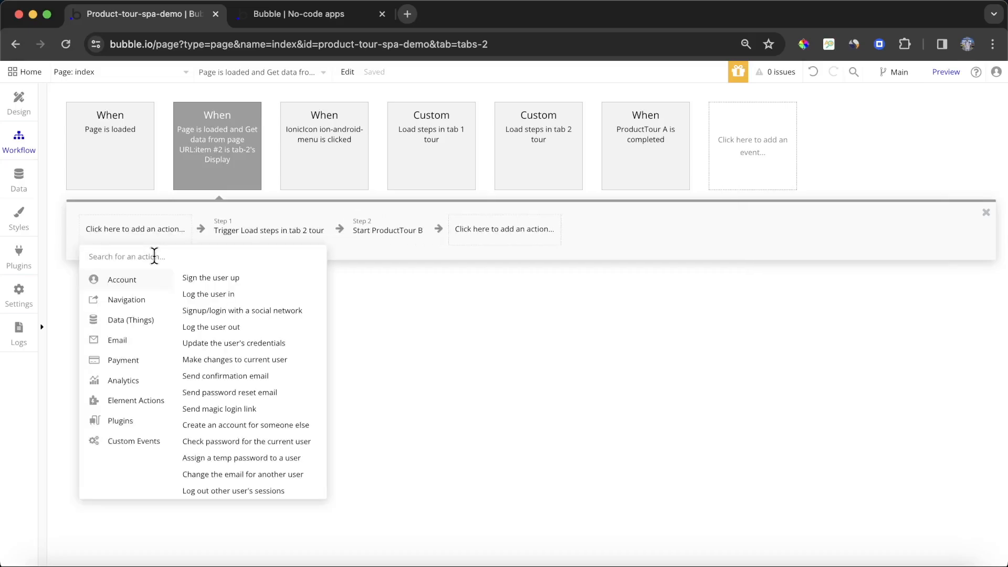
text(pau)
click(164, 275)
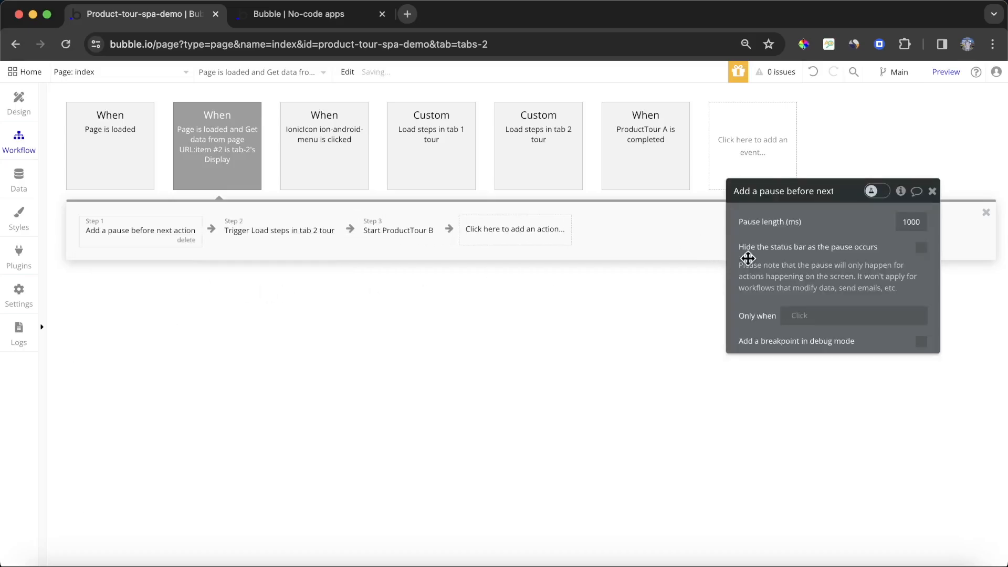
double_click(910, 223)
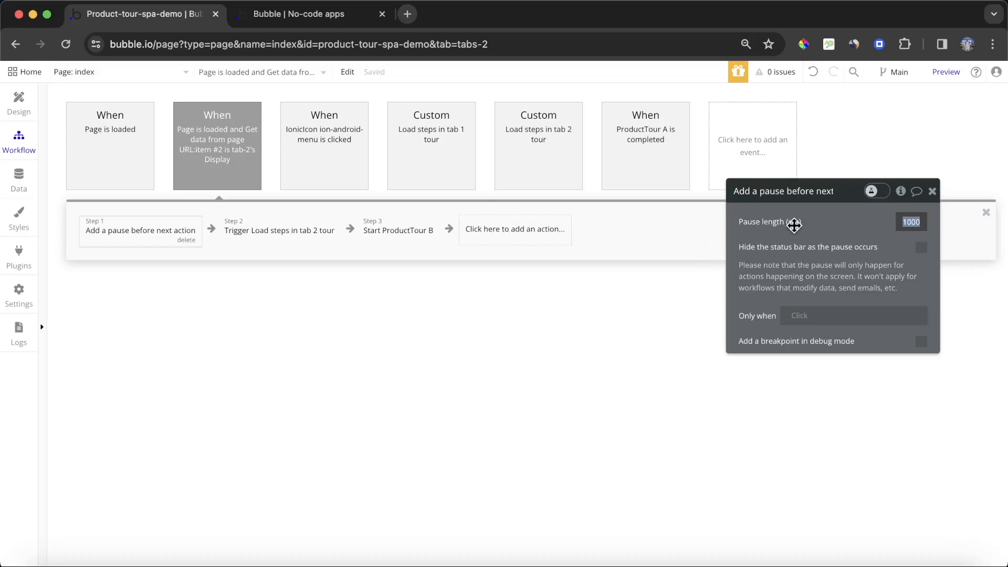
text(400)
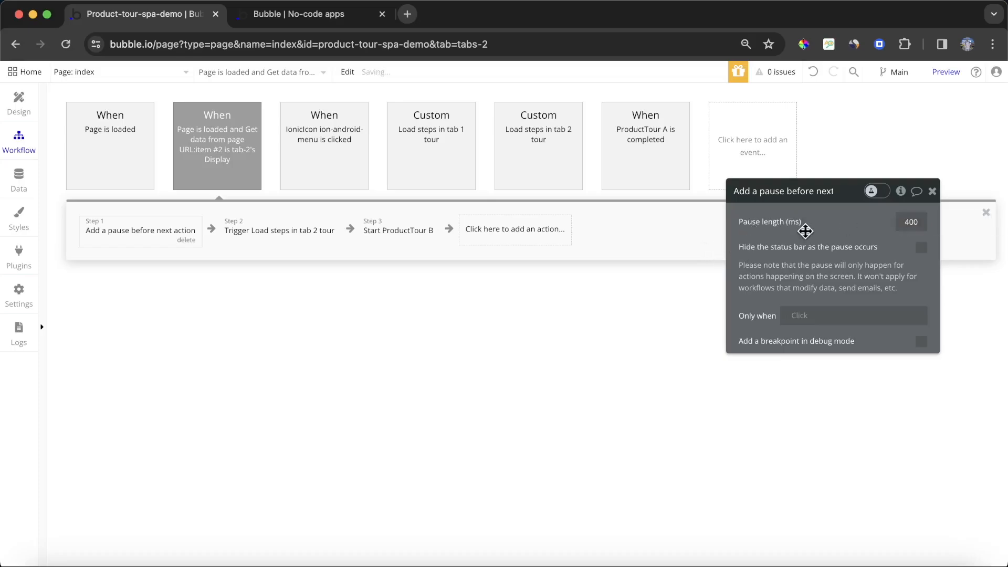
- Set ProductTour A's done button text to "Next ▸", copied from its next button text
click(18, 101)
click(452, 192)
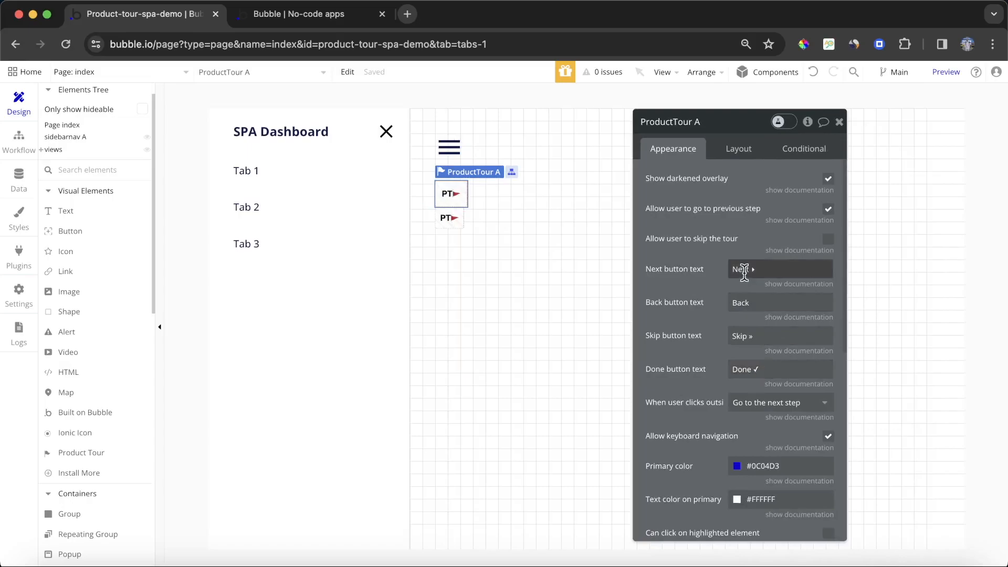
drag(769, 268, 693, 270)
key(super+c)
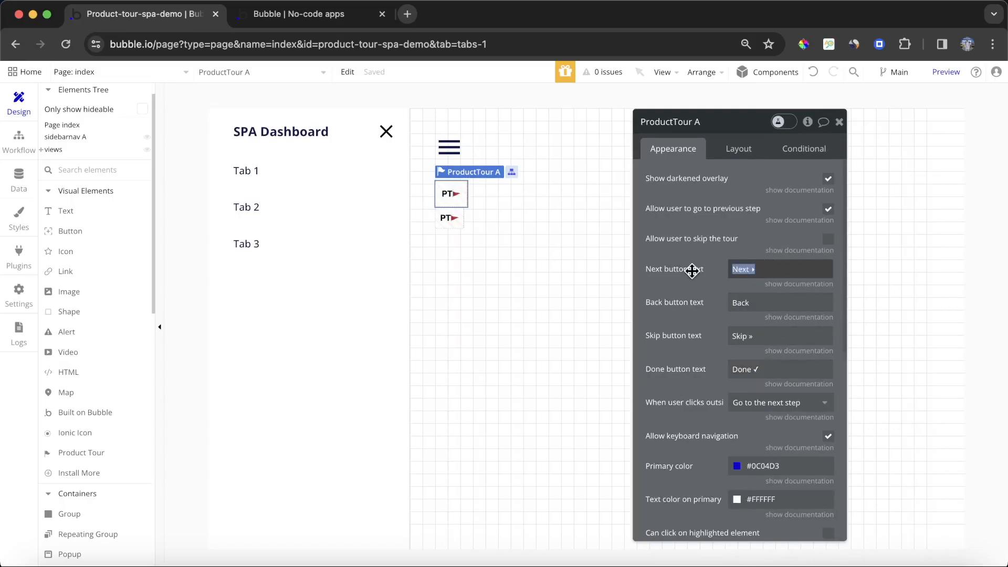
click(787, 369)
drag(787, 369, 698, 371)
key(super+v)
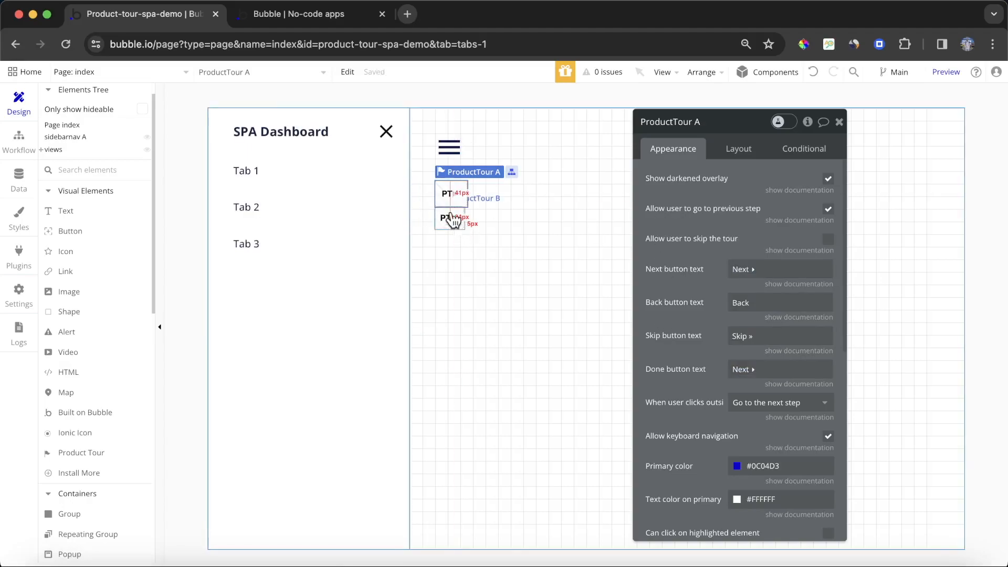
- Switch to the app preview and reload it with tab-2 removed from the URL to test the updated tour
click(328, 17)
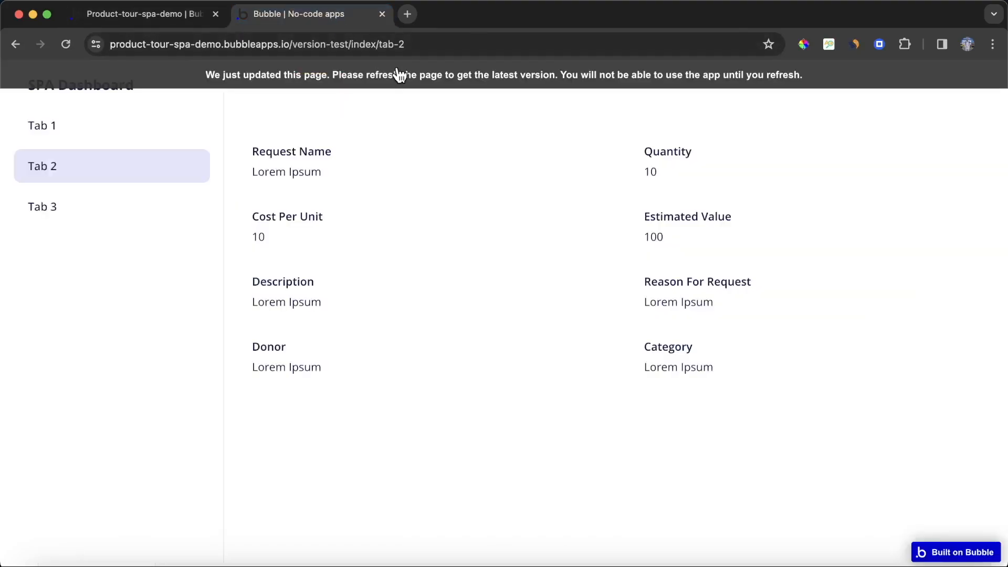
drag(379, 44, 548, 44)
key(BackSpace)
key(Return)
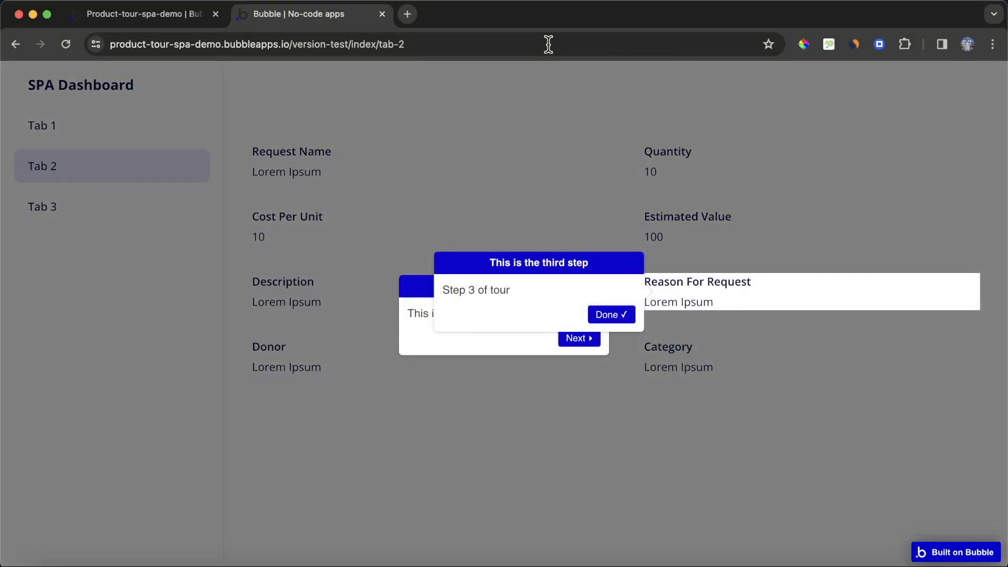
- Close the third tour step in the preview, then check the tab-1 page-load workflow in the Bubble editor against the preview
click(619, 317)
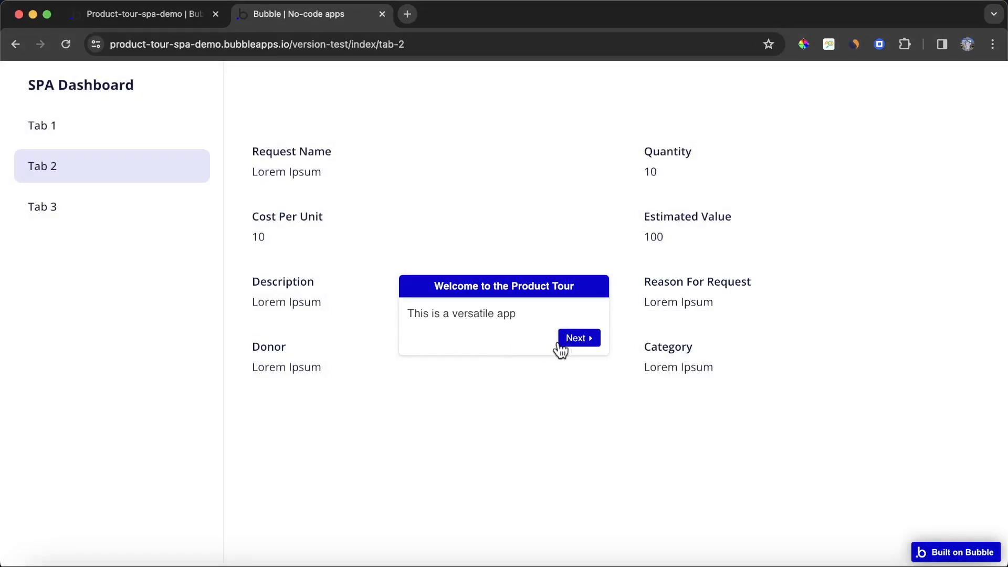
click(160, 14)
click(11, 149)
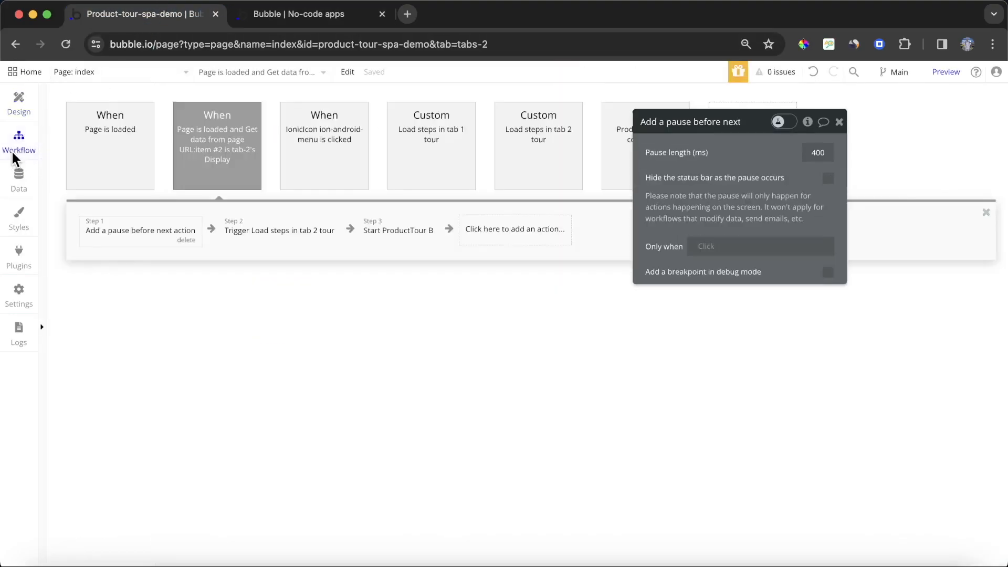
click(102, 134)
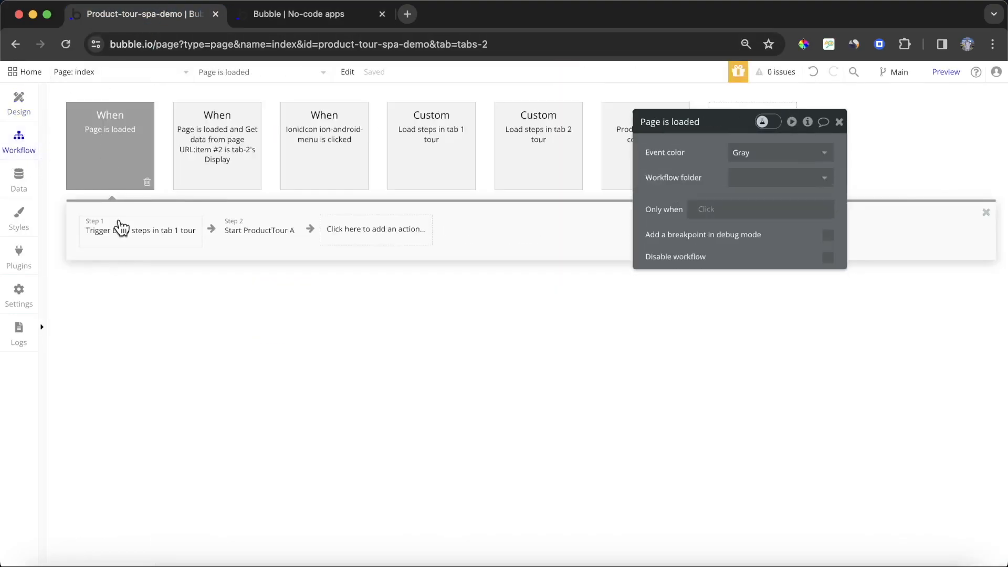
click(310, 14)
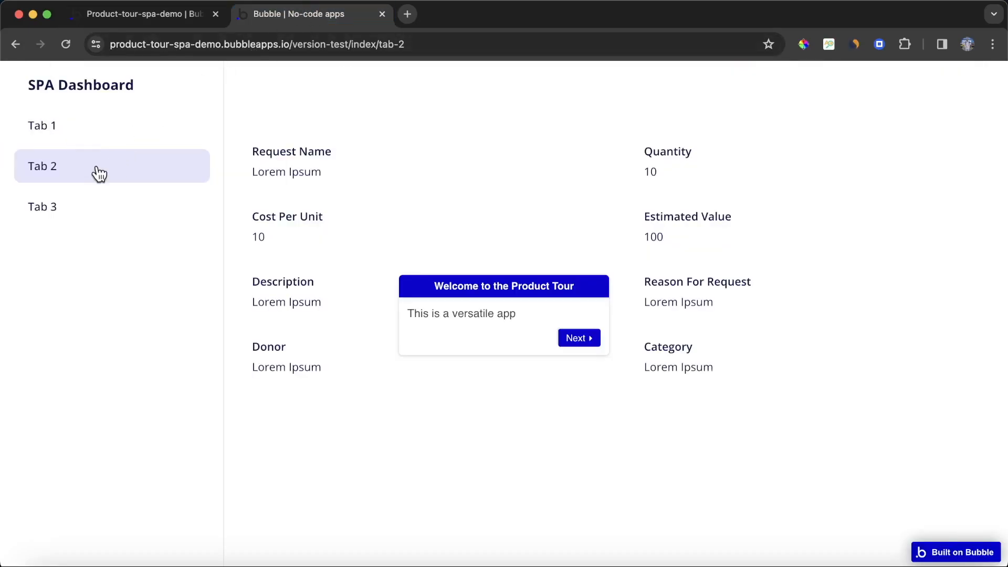
- In the Bubble editor, restrict the tab-1 page-load workflow to run only when item #2 of the page URL's path segments list is empty
click(137, 15)
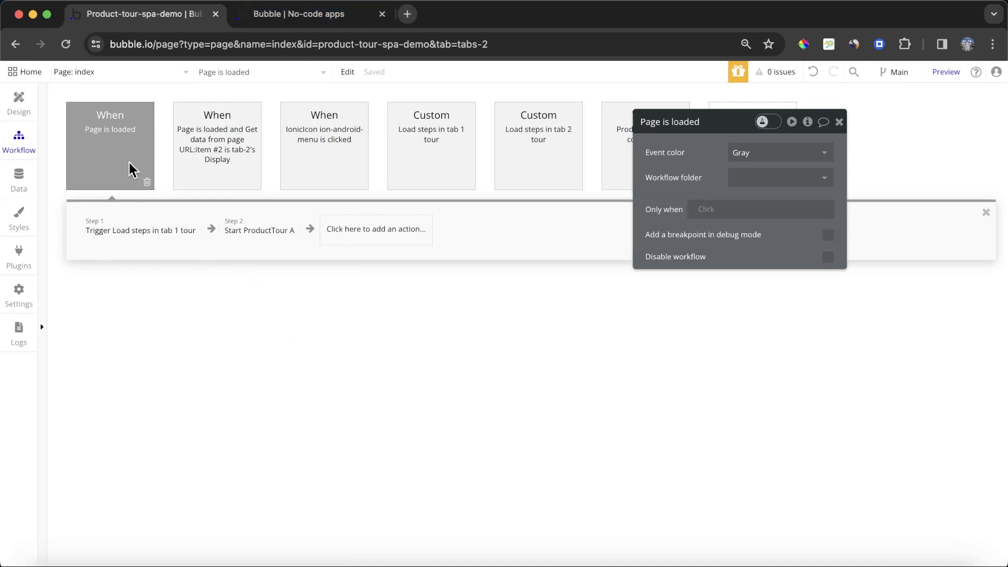
click(711, 209)
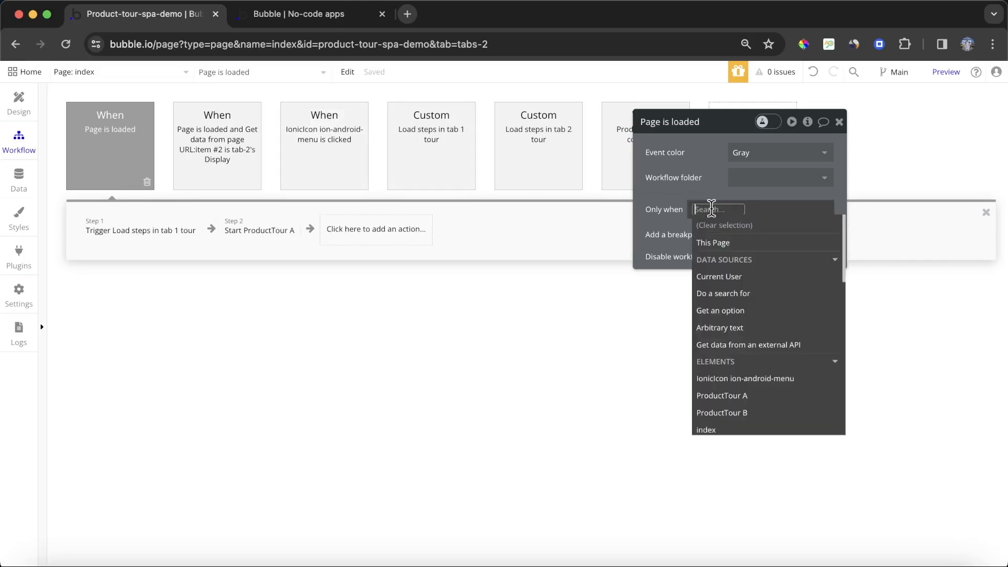
text(get)
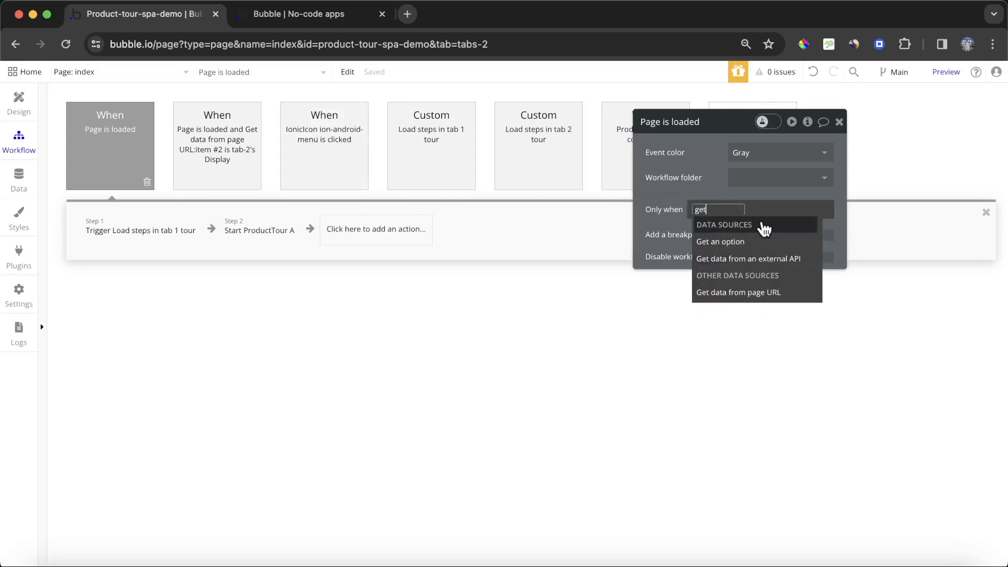
click(765, 291)
click(553, 157)
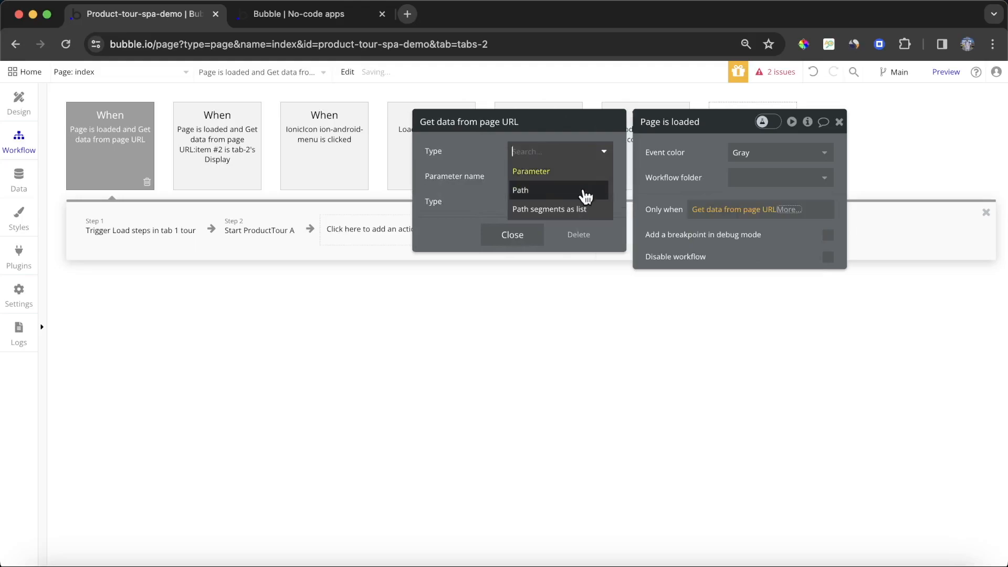
click(584, 210)
click(800, 211)
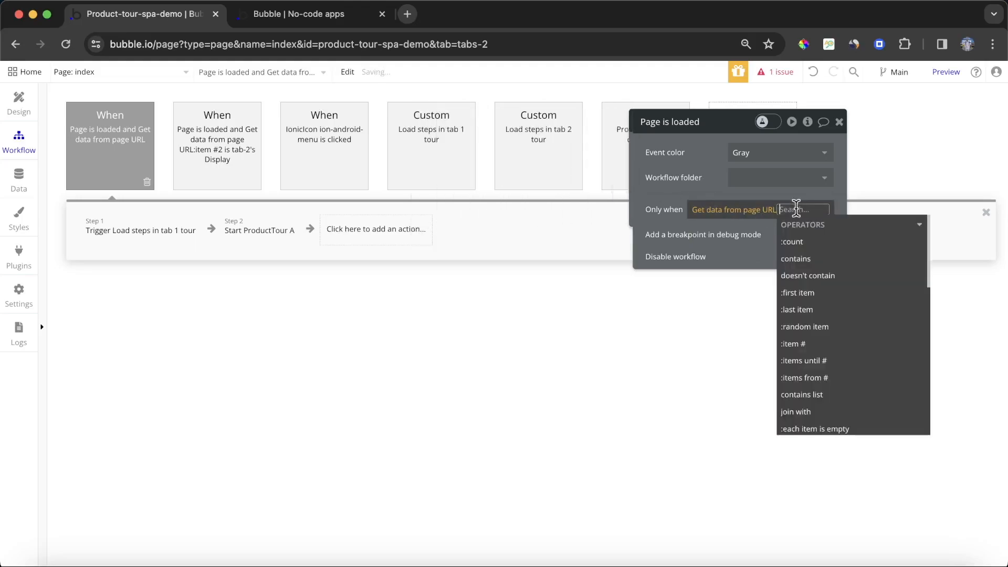
click(821, 344)
text(2)
key(Return)
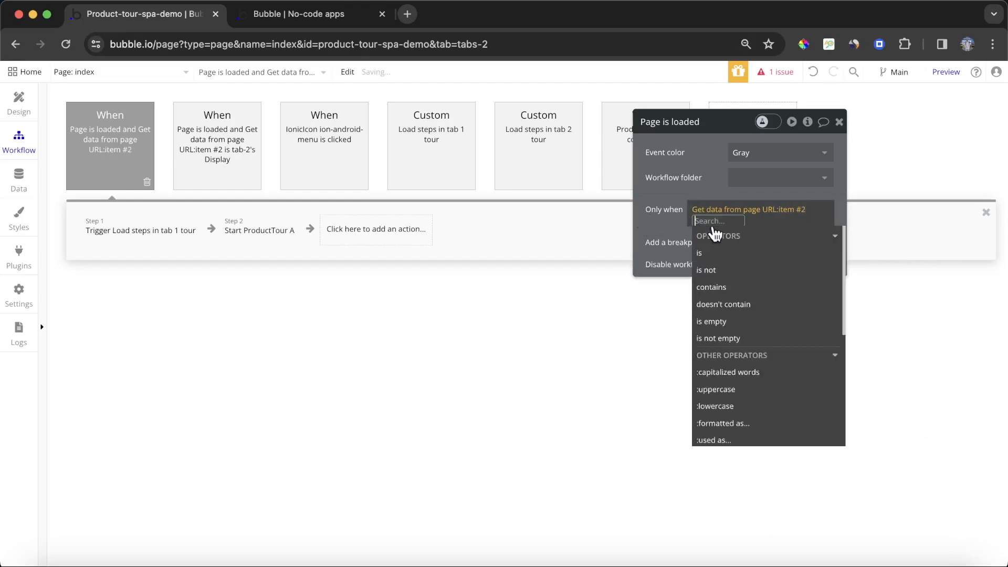
click(683, 320)
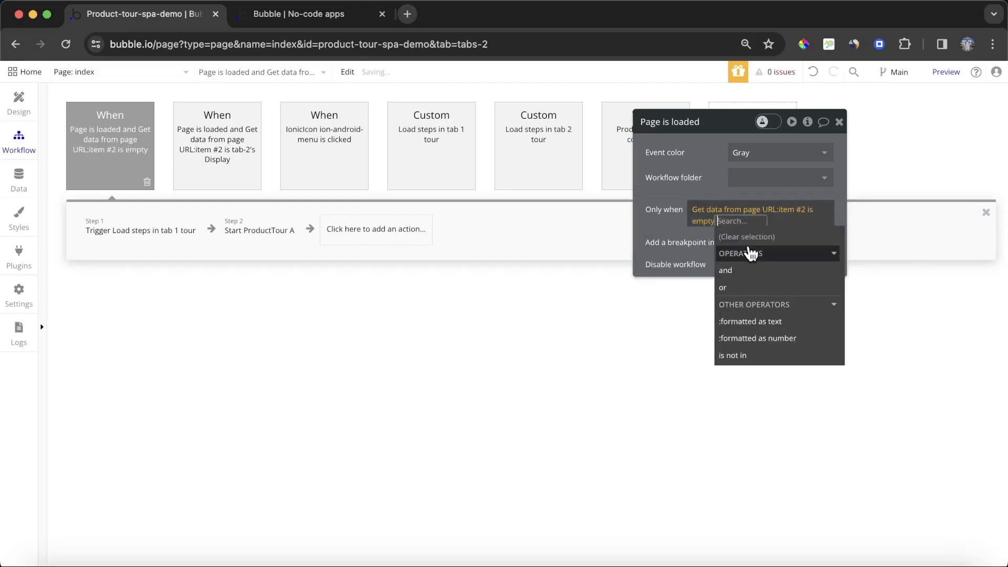
- Extend the workflow condition with an "or" that reads item #2 of the page URL's path segments as list
click(745, 286)
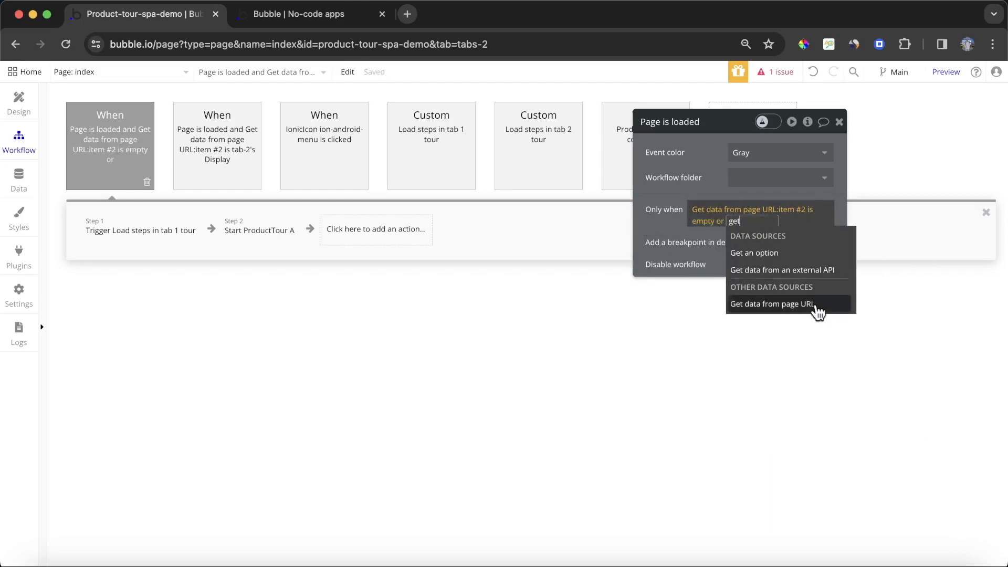
click(817, 310)
click(578, 165)
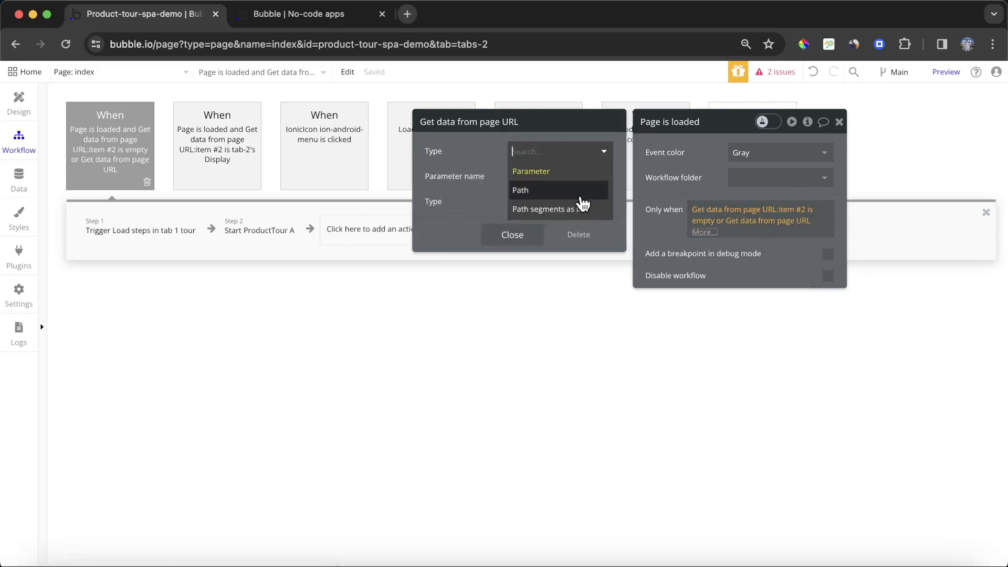
click(580, 210)
click(709, 233)
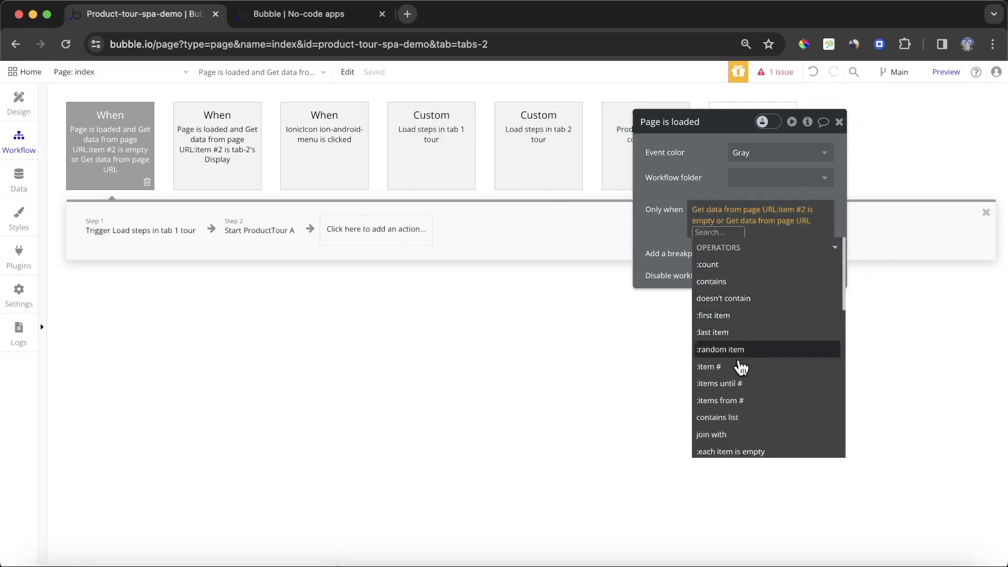
click(708, 366)
text(2)
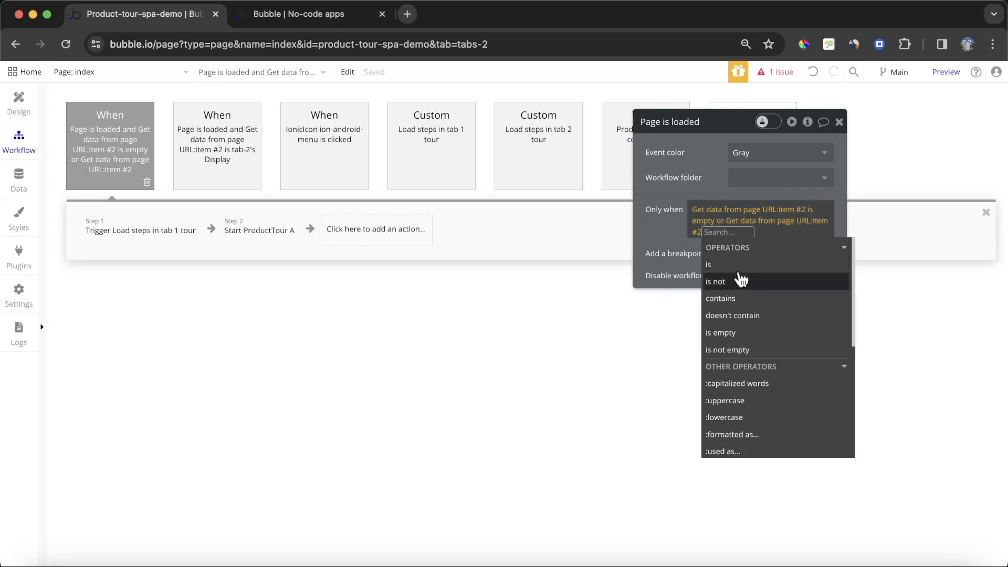
- Complete the "or" clause by requiring that item to equal the Display of the tab-1 option from Dashboard Navigation
click(741, 273)
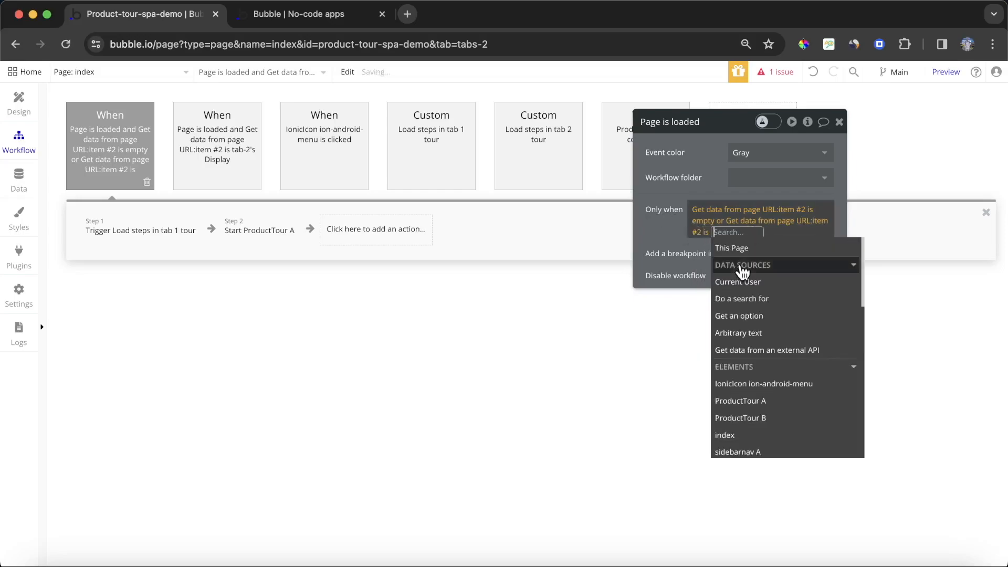
click(768, 315)
click(559, 181)
click(558, 215)
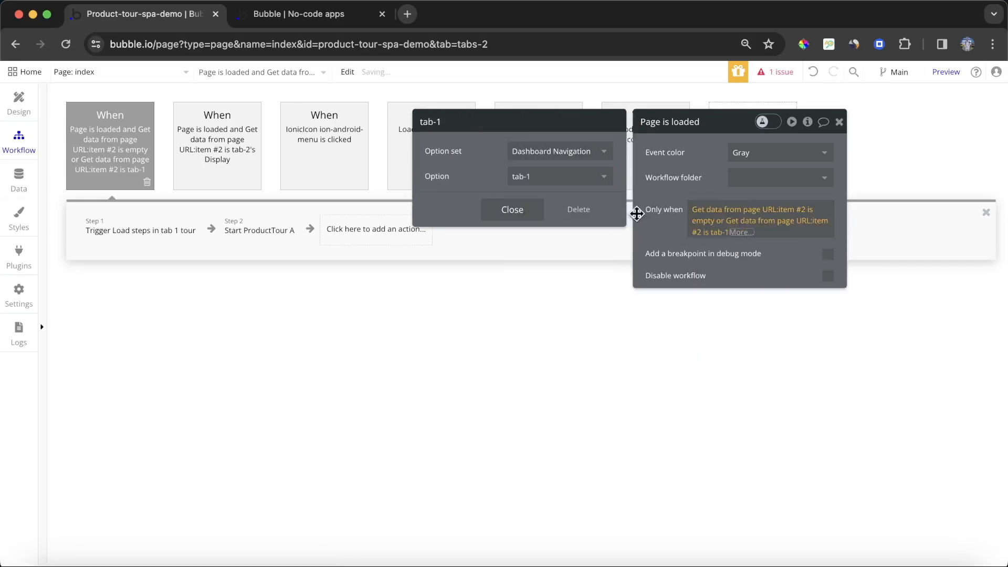
click(741, 239)
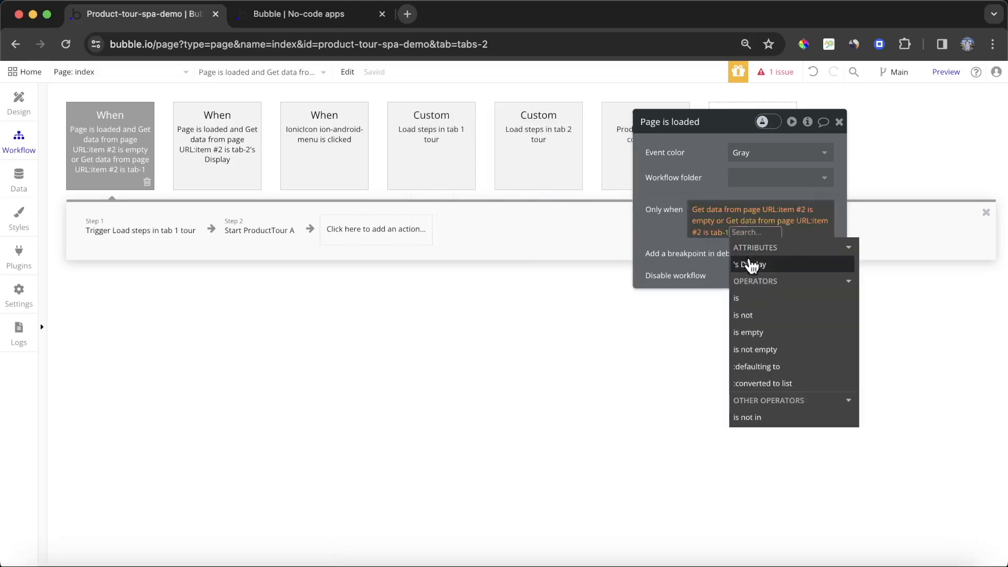
click(748, 265)
click(666, 221)
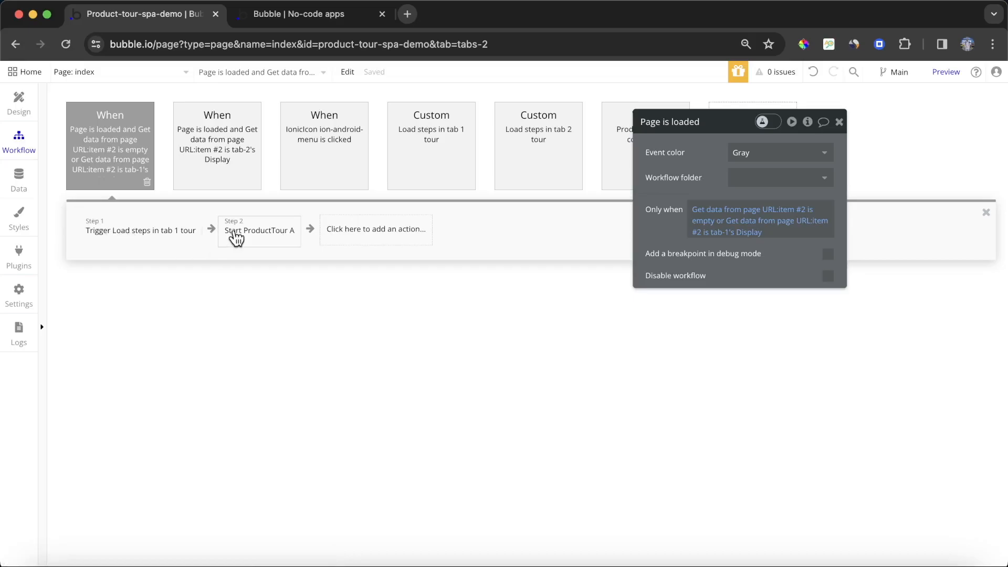
- Reload the app preview with tab-2 removed from the URL and finish the tour by closing its third step
click(274, 21)
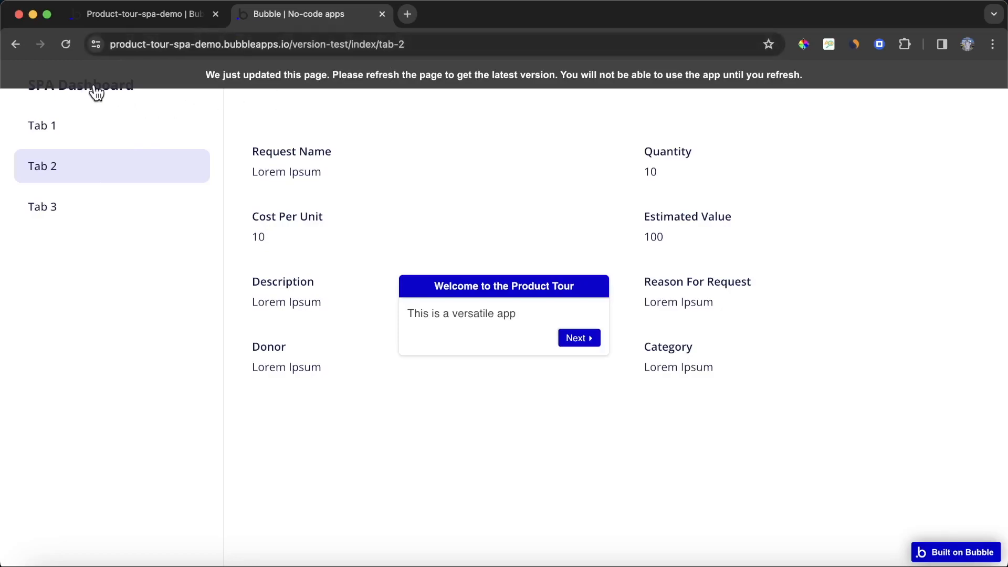
drag(380, 45, 541, 48)
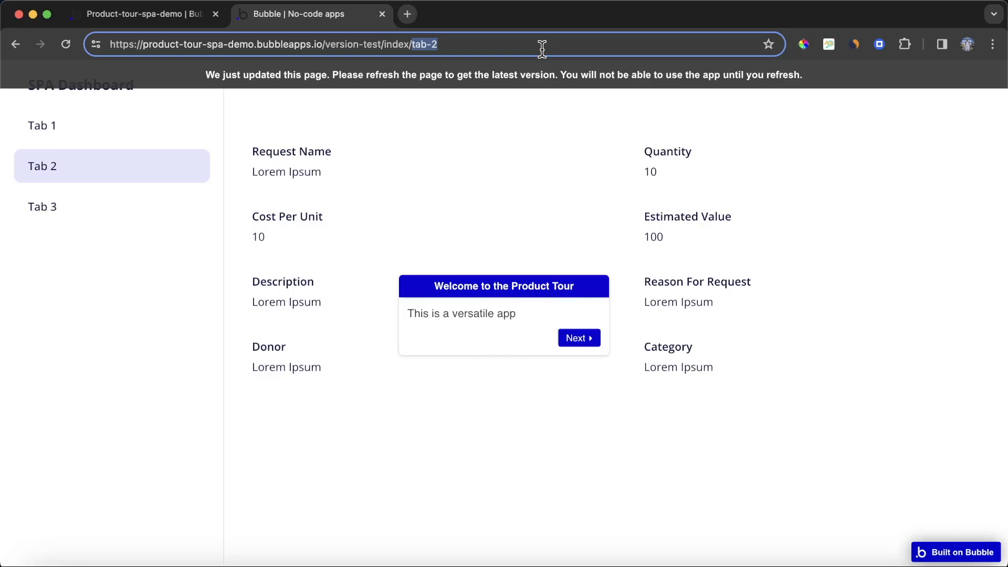
key(BackSpace)
key(Return)
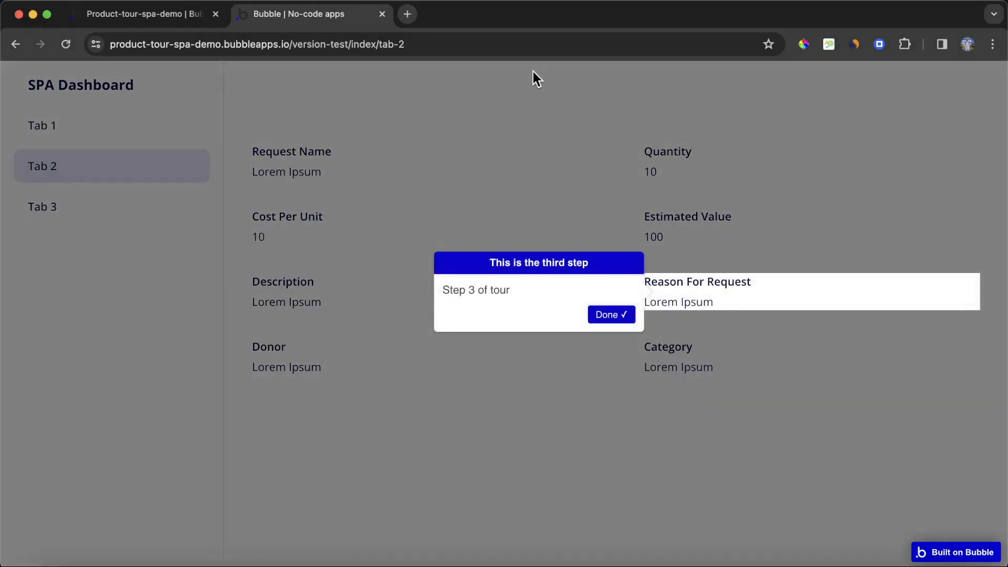
click(603, 316)
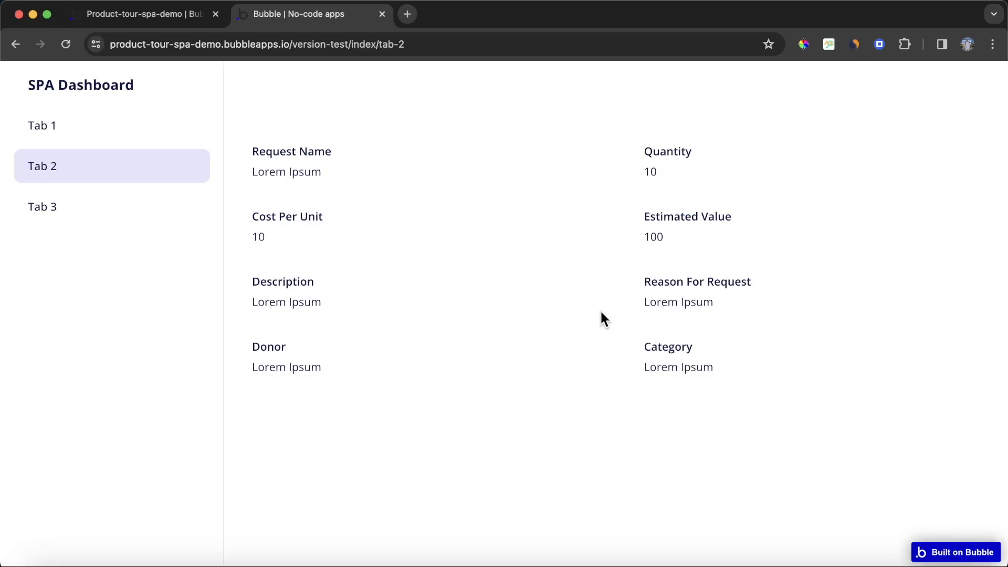
- Go back to Tab 1 in the preview and advance through the tour there, checking it against the editor workflow
click(97, 131)
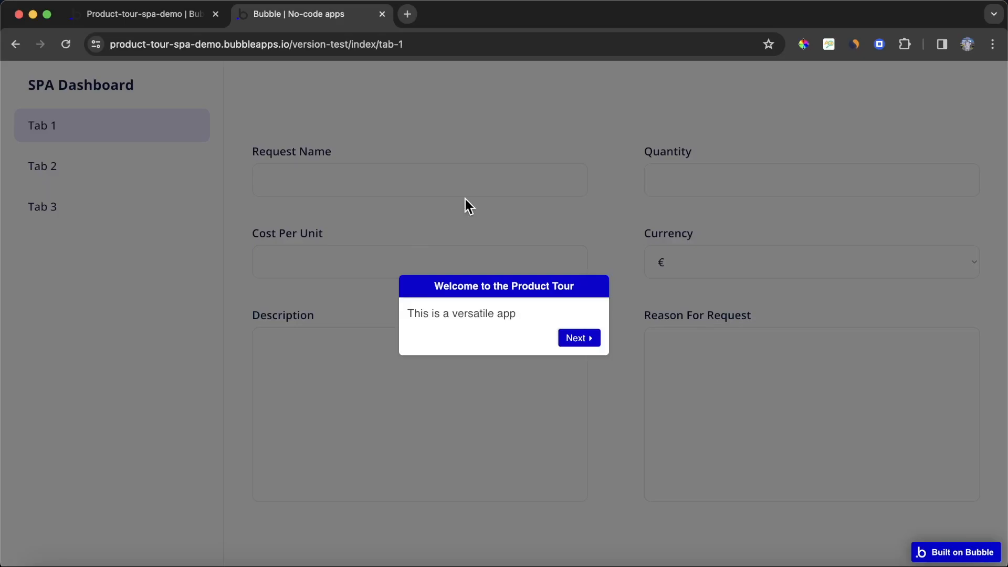
key(Right)
key(Right)
key(Right)
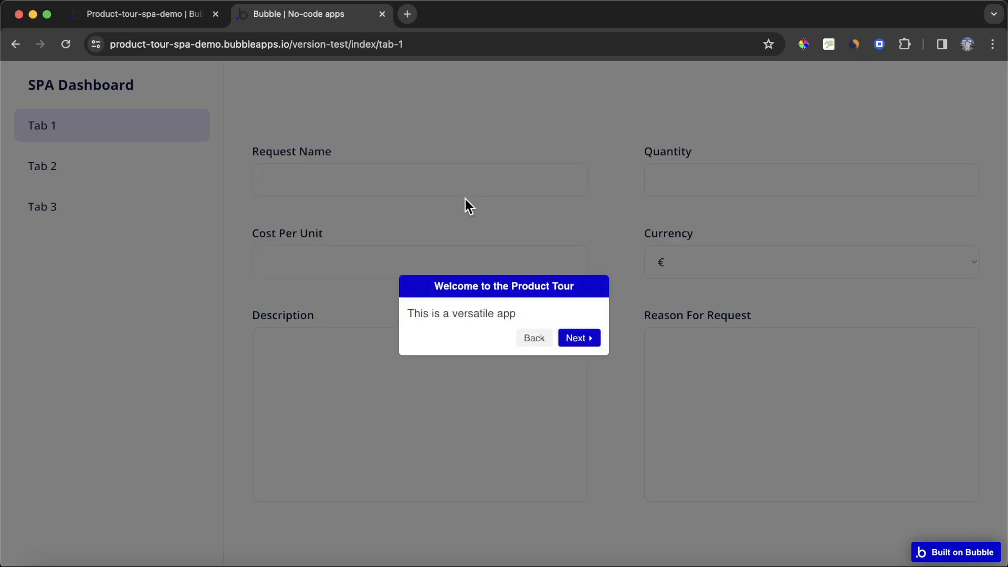
click(584, 344)
click(149, 23)
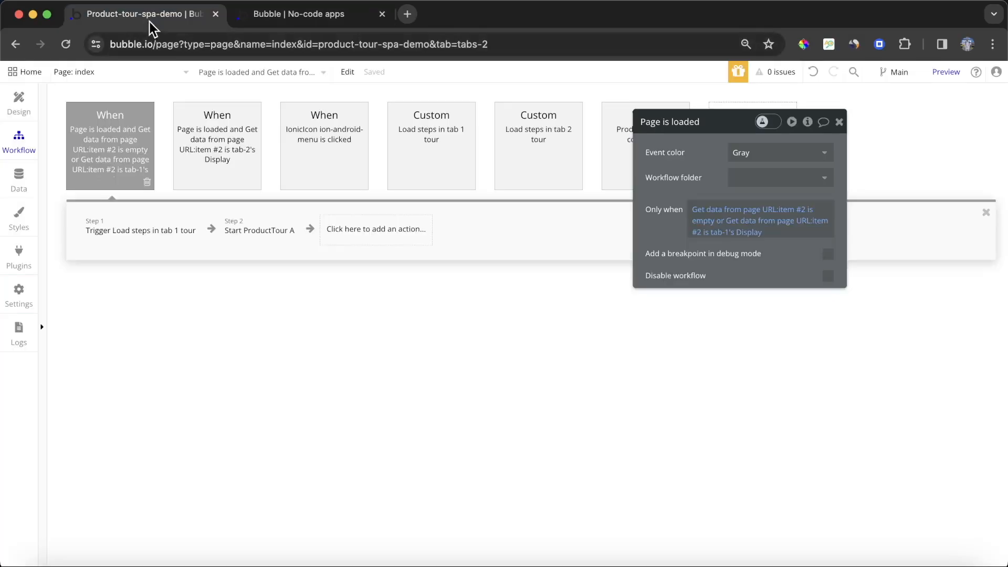
click(306, 15)
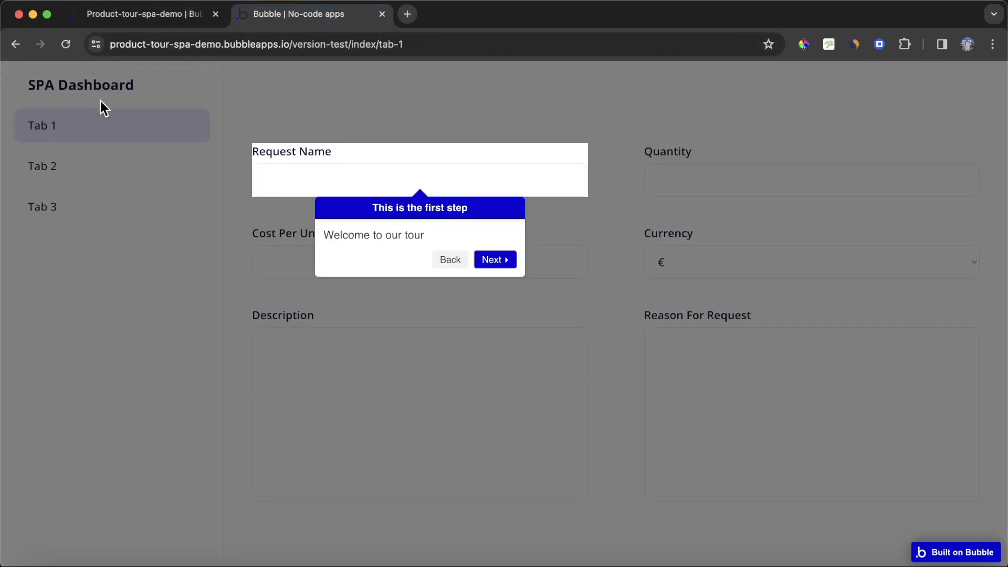
- Back in the Bubble editor, open the reusable element views-tab-1 in the design view and select its root element
click(131, 15)
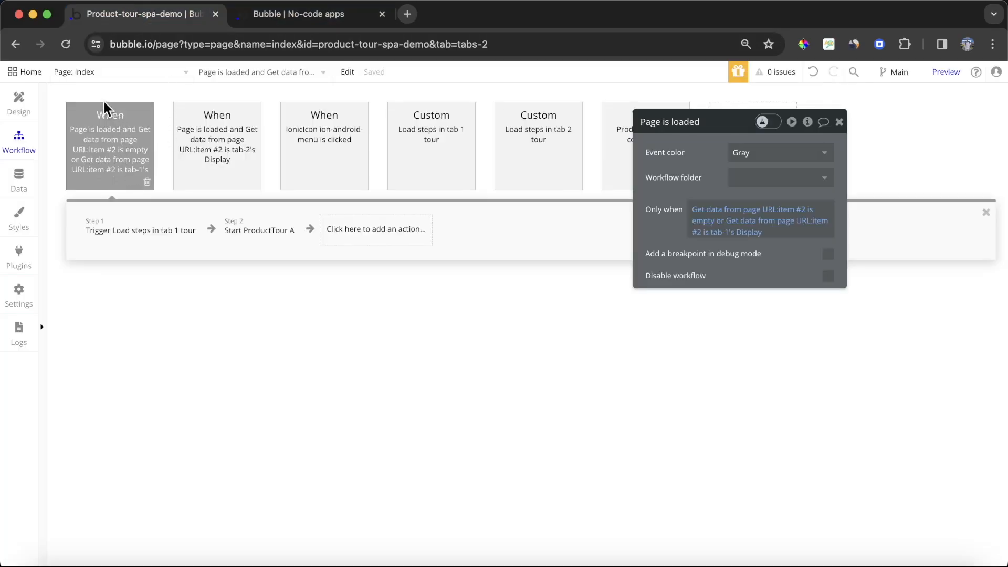
click(71, 72)
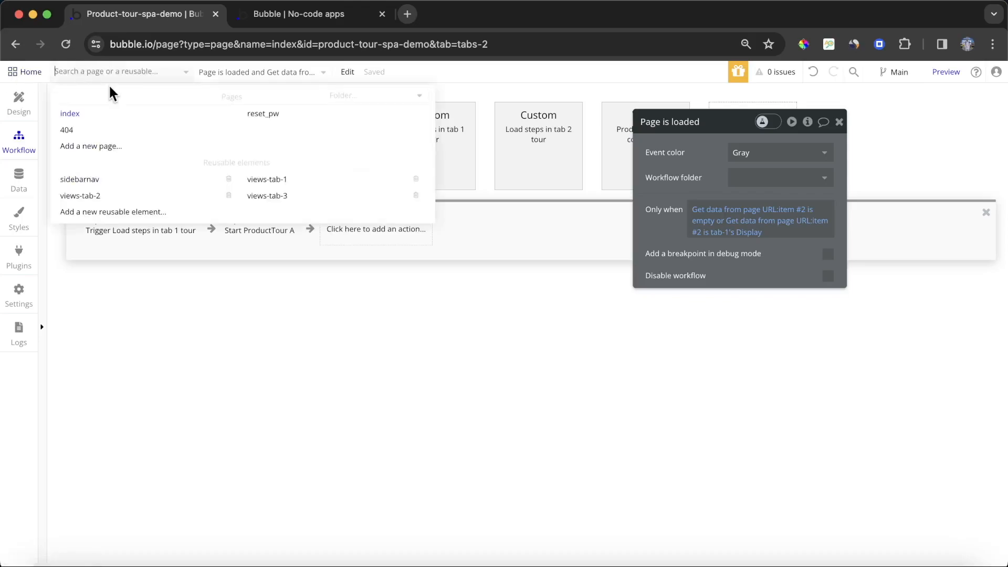
click(282, 179)
click(19, 102)
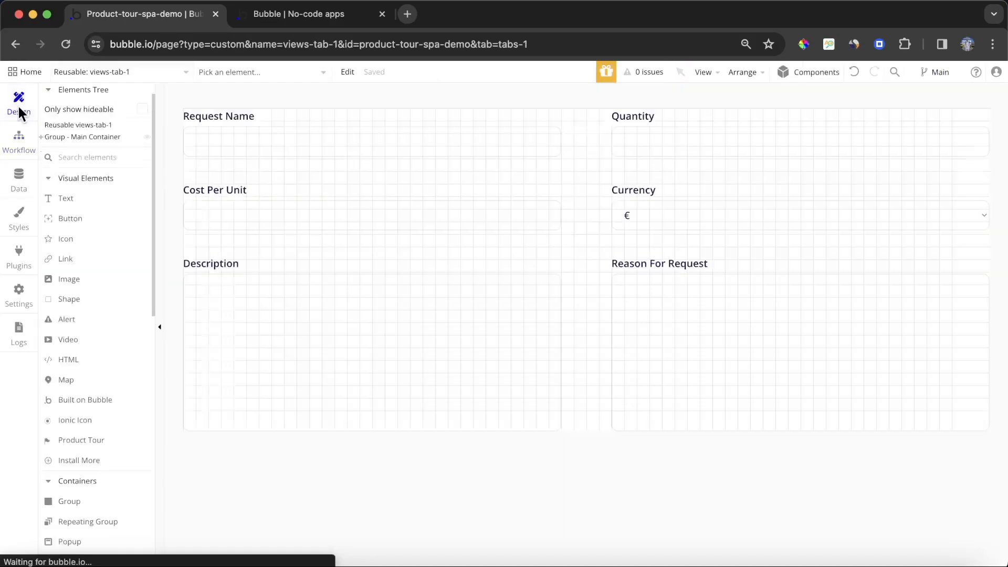
click(83, 127)
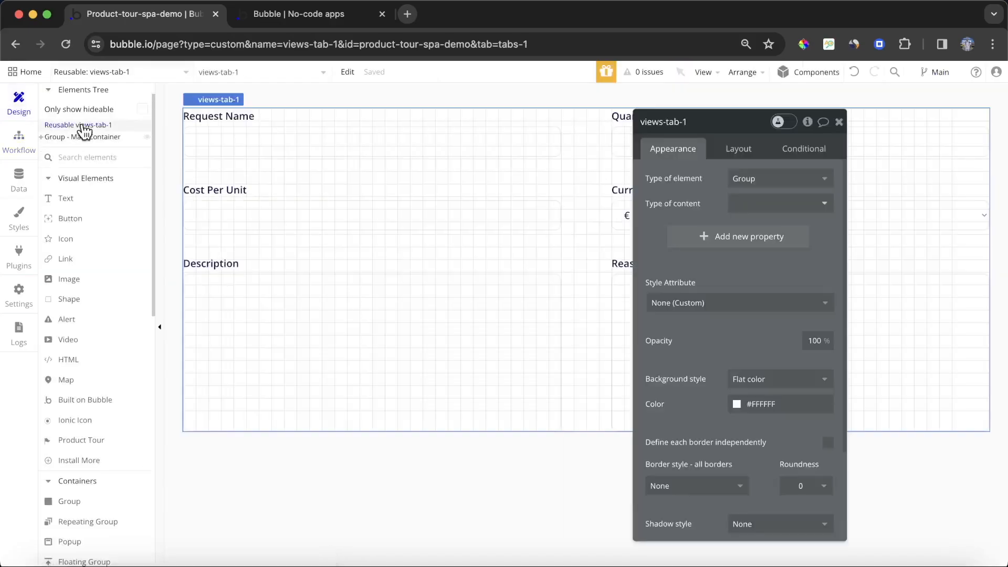
- Create a yes/no custom state named "steps added?" on views-tab-1 with a default value of no
click(808, 123)
click(450, 161)
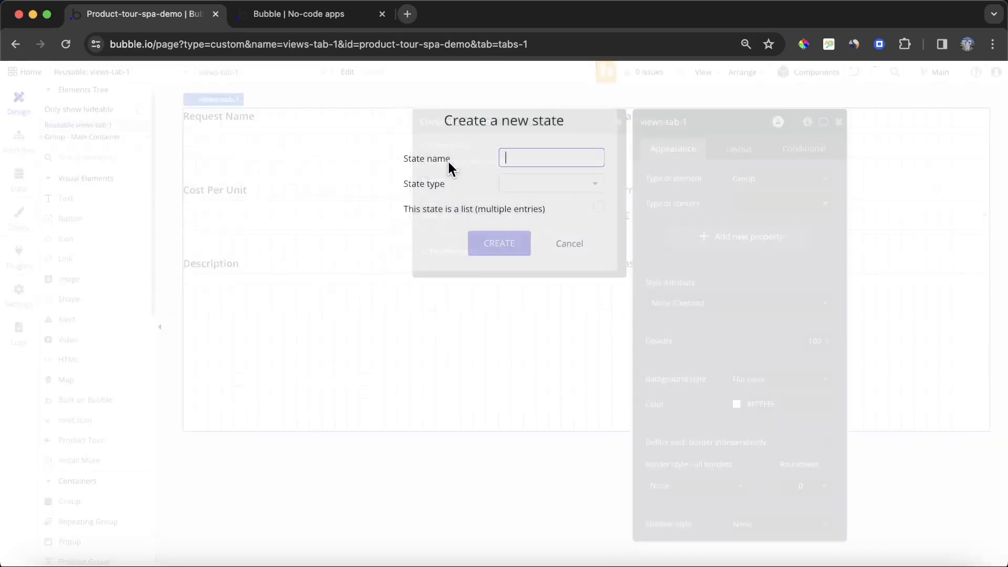
text(steps added?)
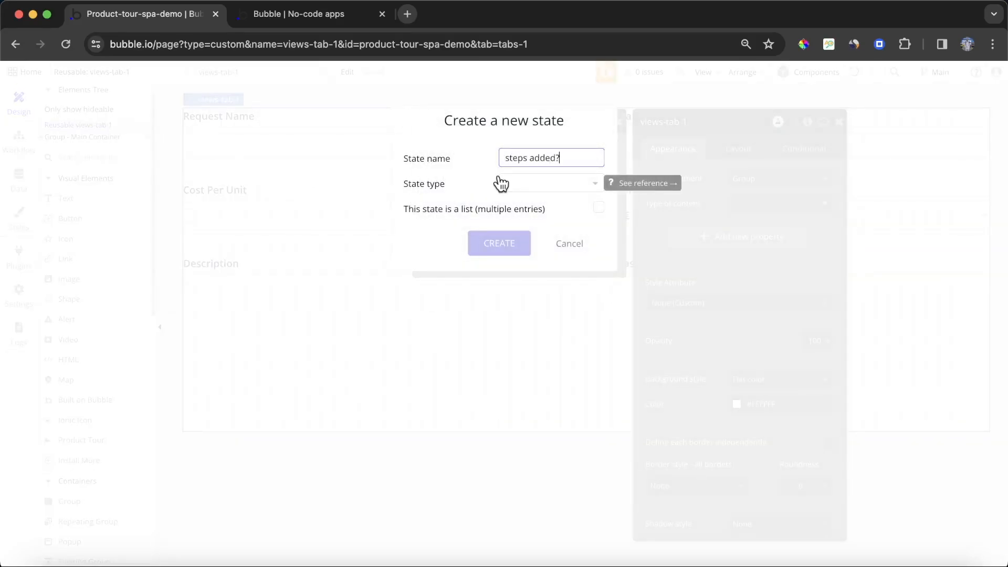
click(501, 184)
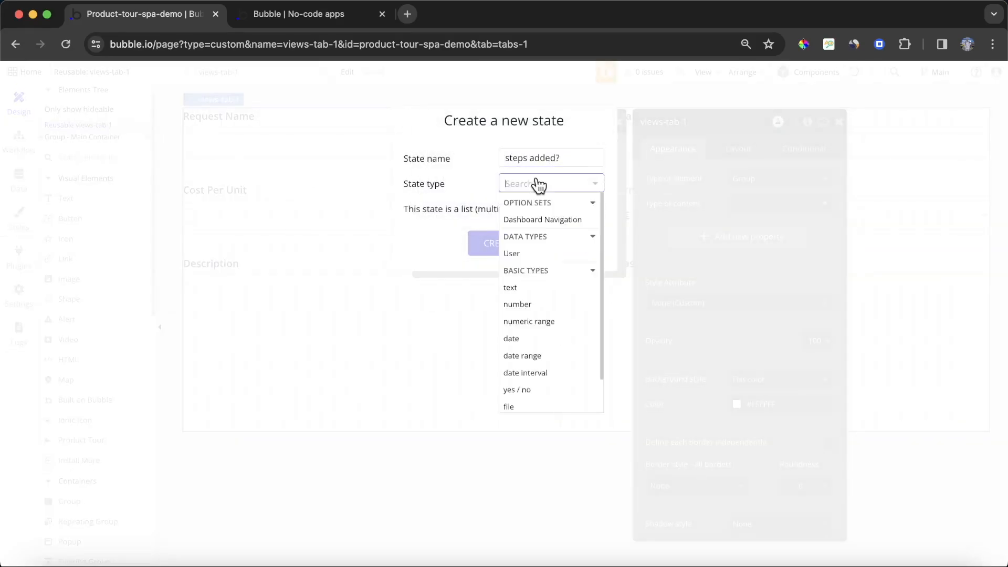
click(546, 390)
click(527, 252)
click(515, 194)
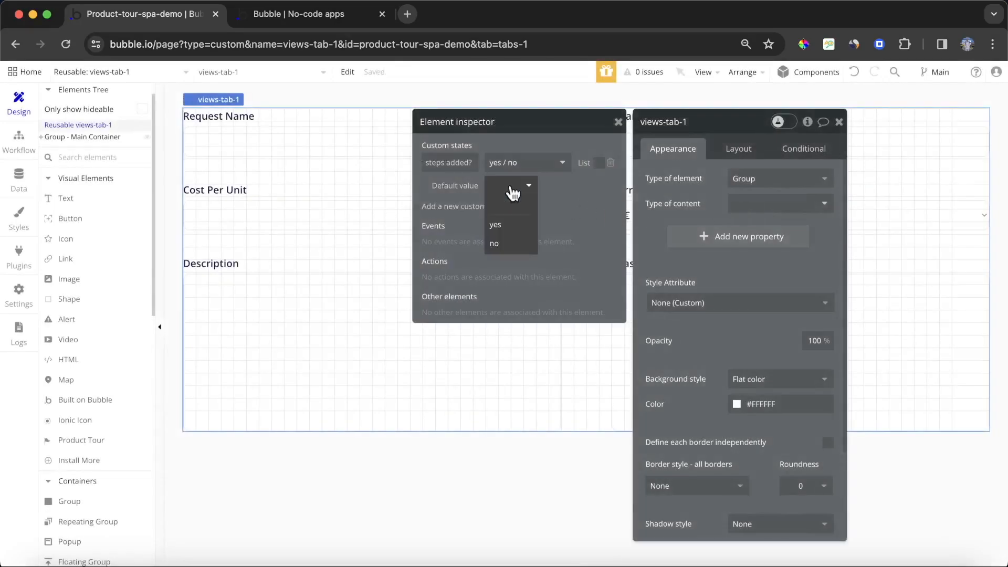
click(512, 247)
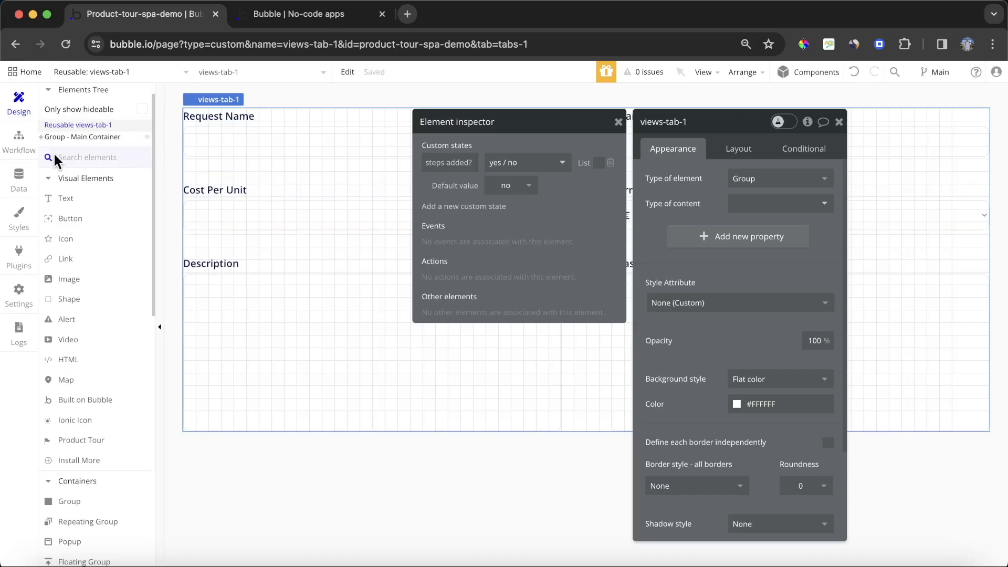
- Go to the index page's workflows and open the Trigger Load steps in tab 1 tour action in the tab-1 page-load event
click(29, 147)
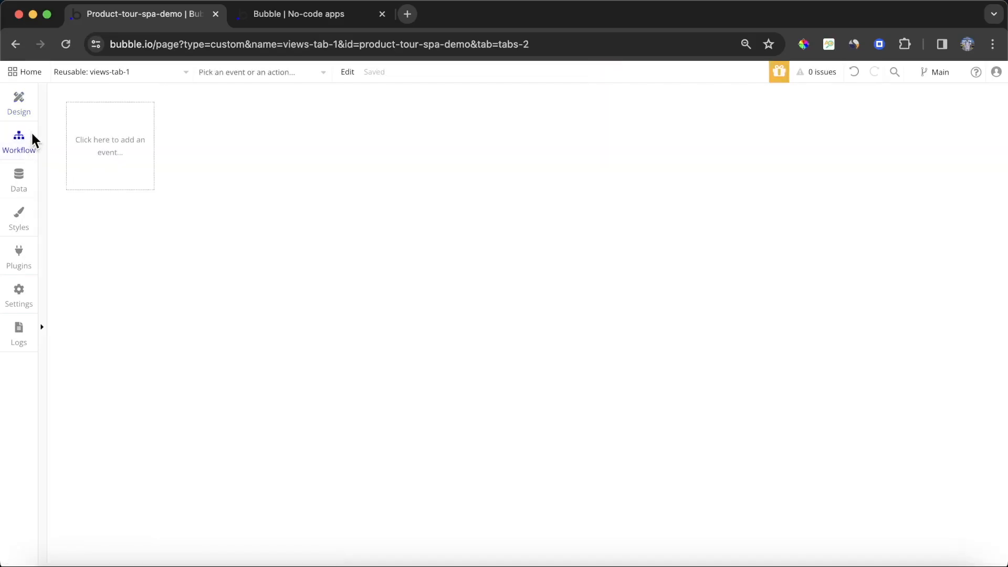
click(119, 79)
click(93, 112)
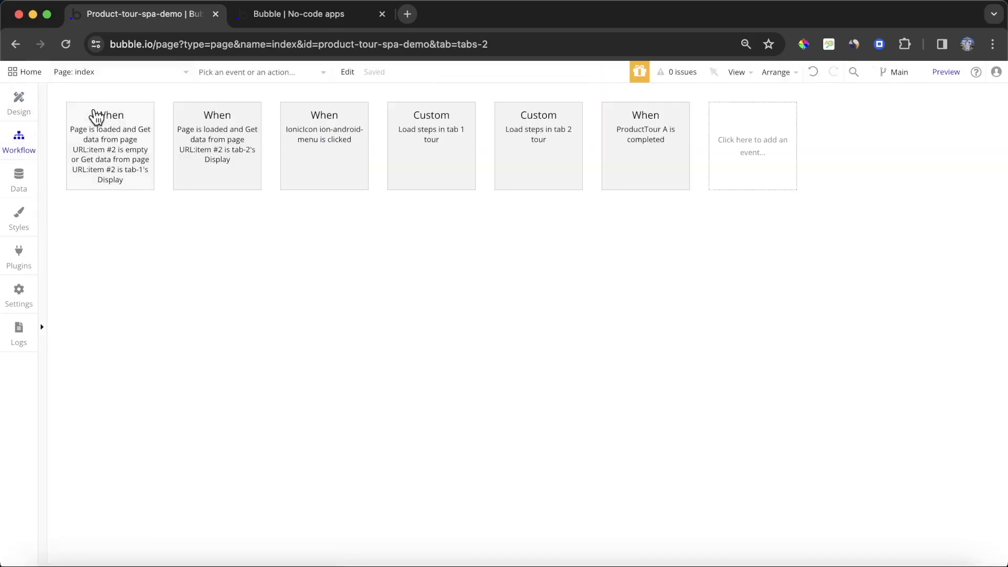
click(98, 120)
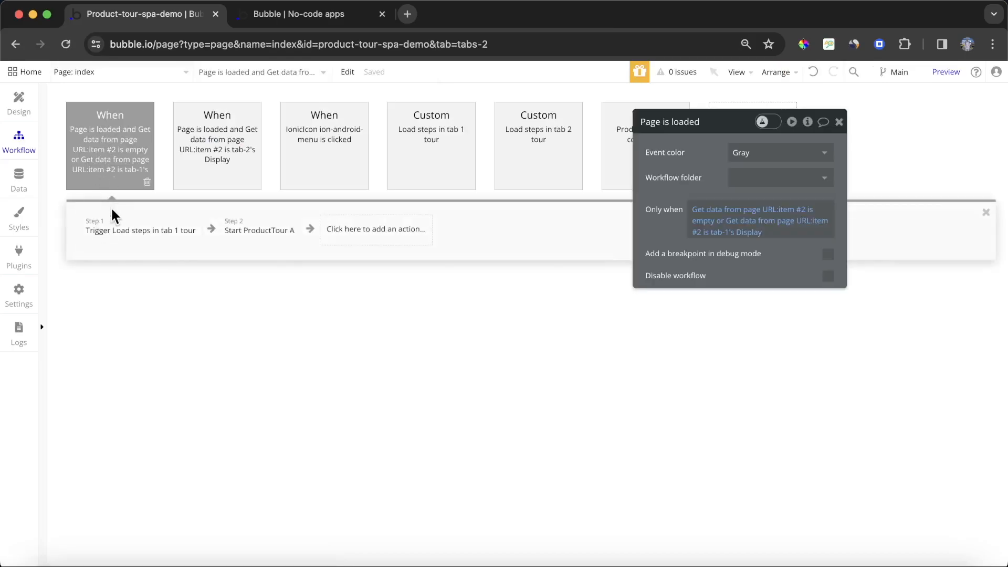
click(110, 240)
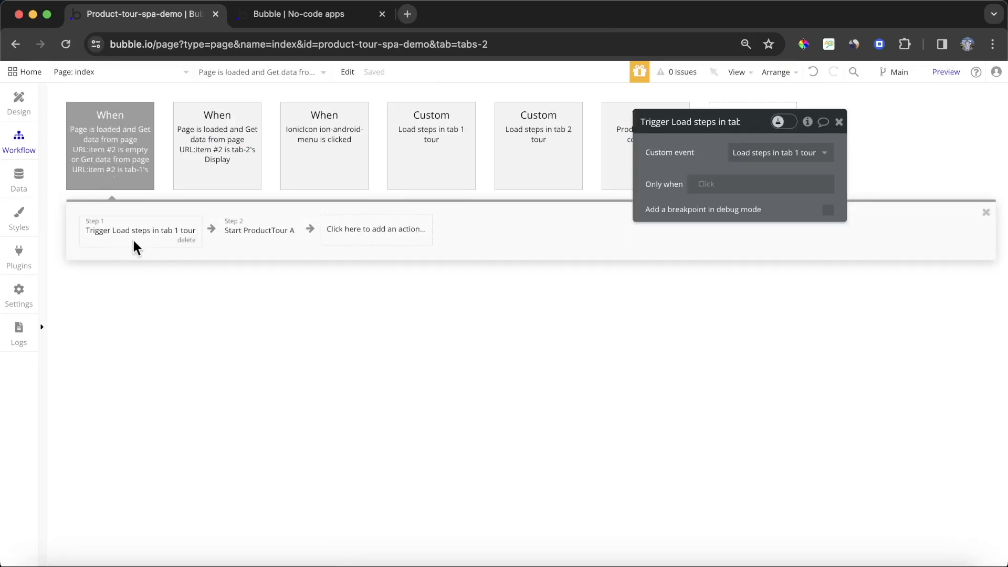
- Restrict the Load steps in tab 1 tour trigger to run only when views-tab-1's steps added? is no
drag(673, 174, 142, 311)
click(177, 324)
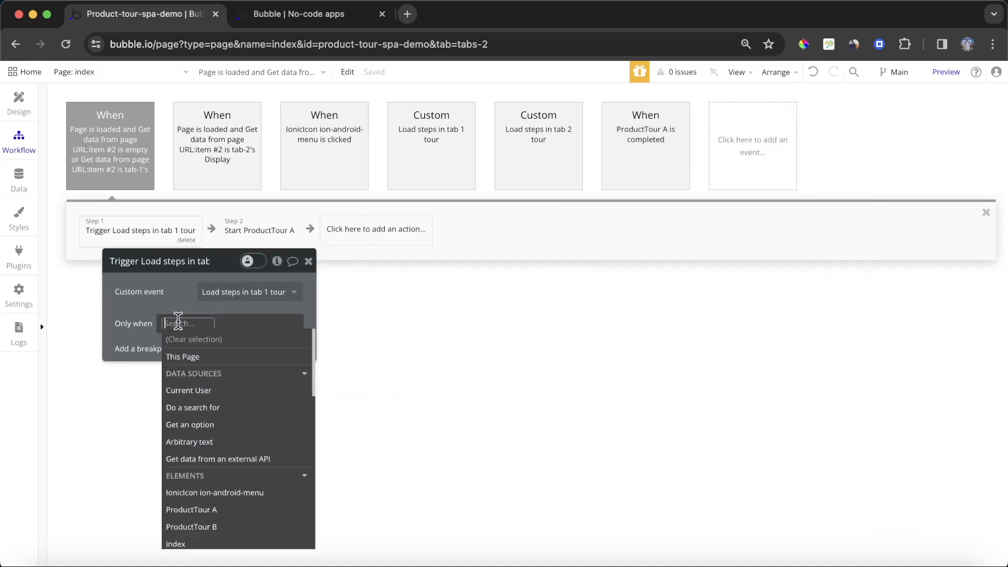
scroll(247, 444, down, 3)
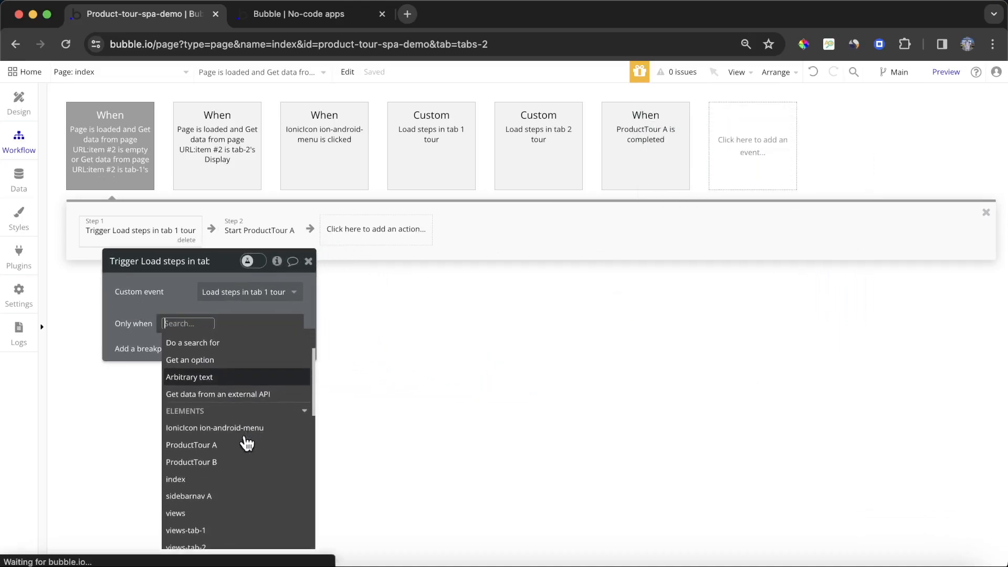
text(vie)
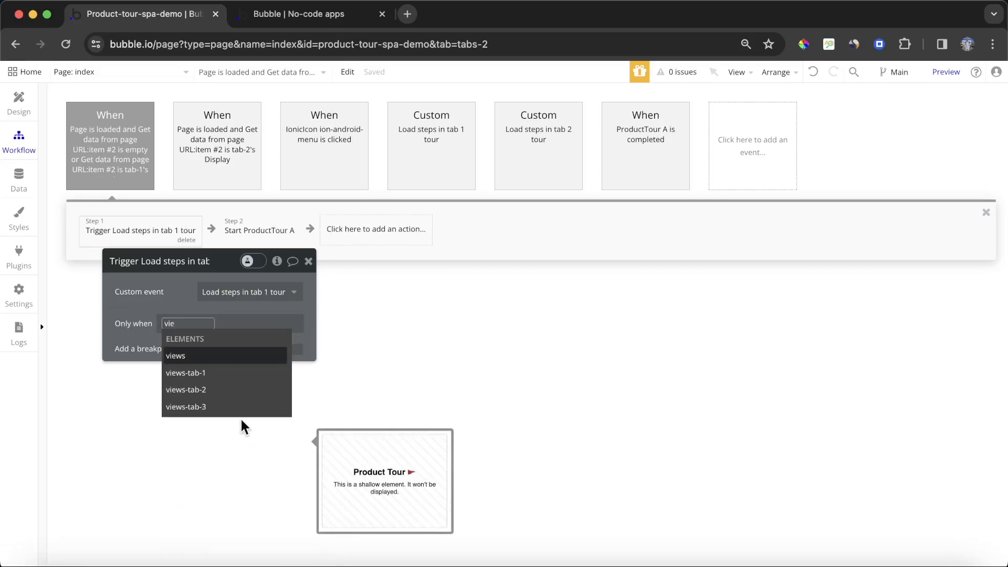
click(220, 373)
click(275, 410)
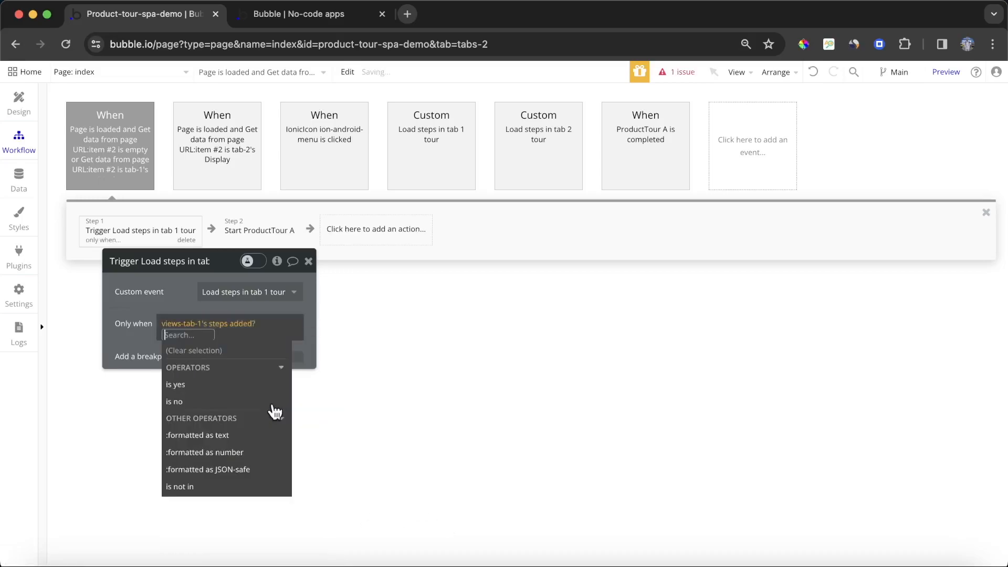
click(277, 401)
click(153, 292)
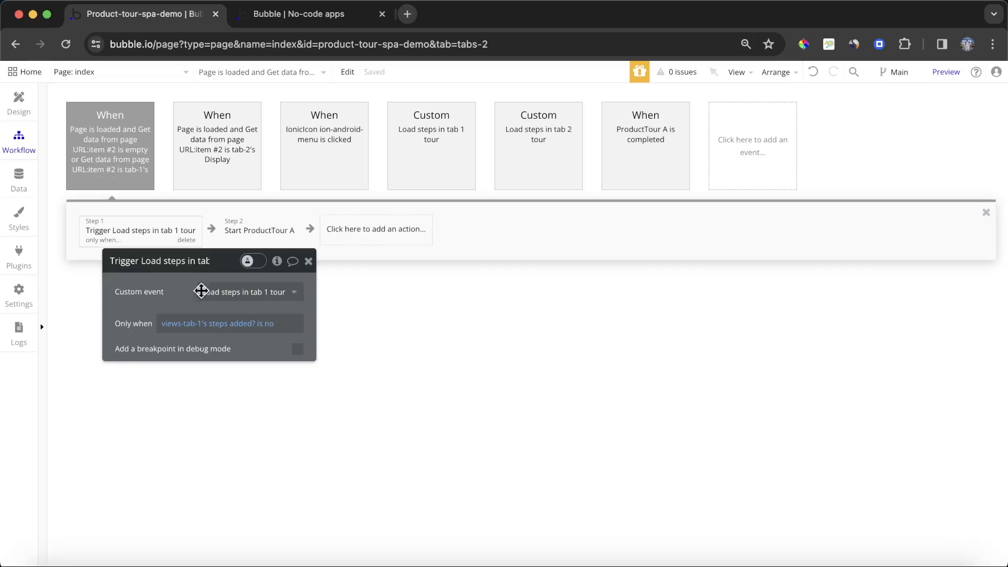
- Append a Set state of an element action to the Load steps in tab 1 tour custom event
mouse_move(183, 325)
click(453, 157)
click(501, 241)
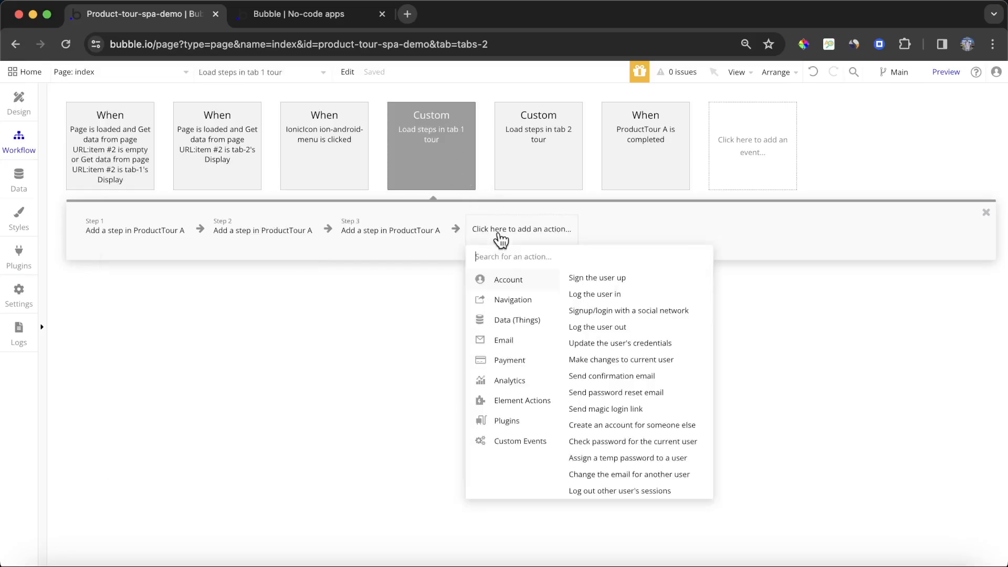
text(set)
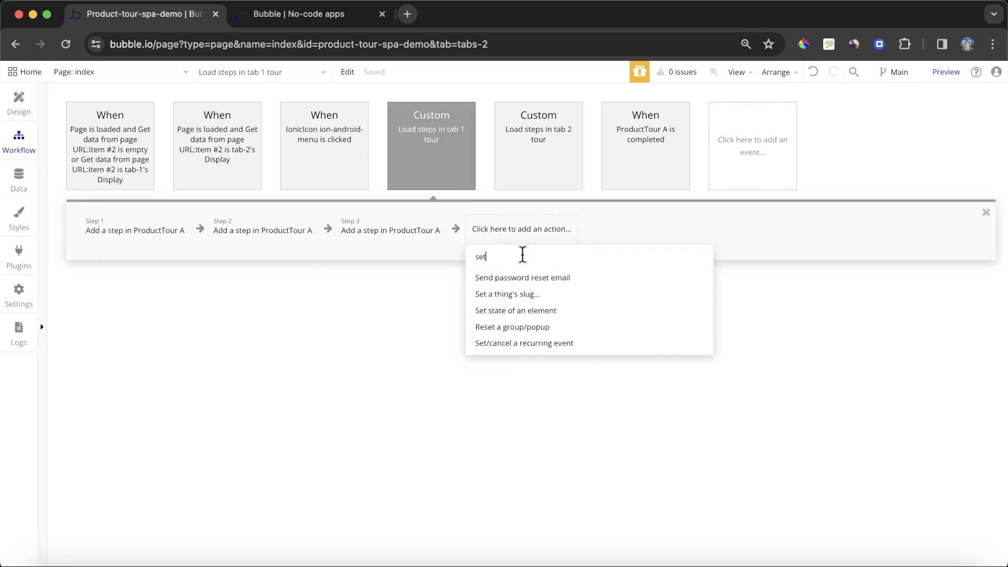
click(530, 310)
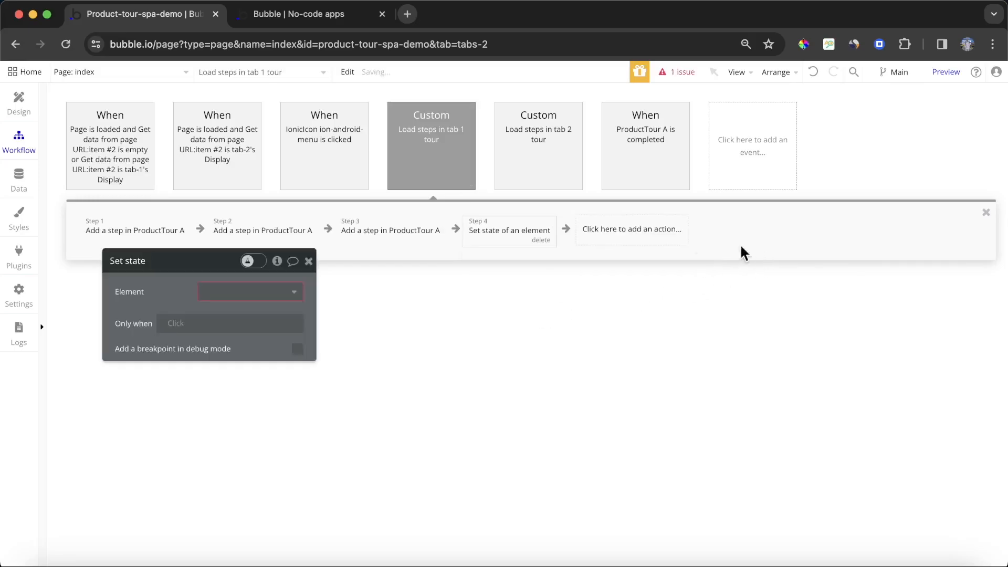
- Configure the new Set state action to set the steps added? state of views-tab-1 to yes
click(255, 292)
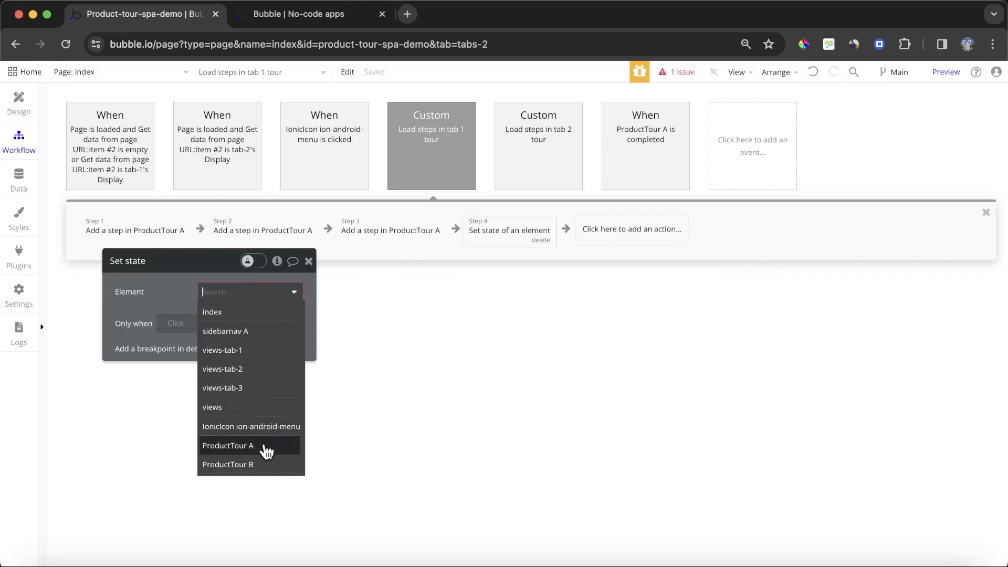
click(261, 349)
click(294, 320)
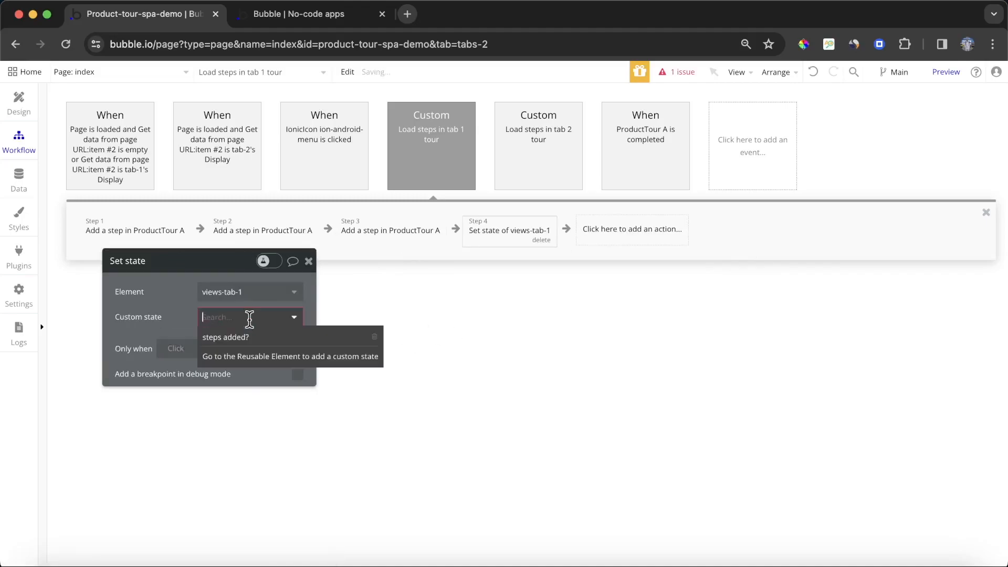
click(255, 335)
click(283, 341)
text(yes)
click(170, 344)
drag(150, 307, 211, 336)
click(370, 290)
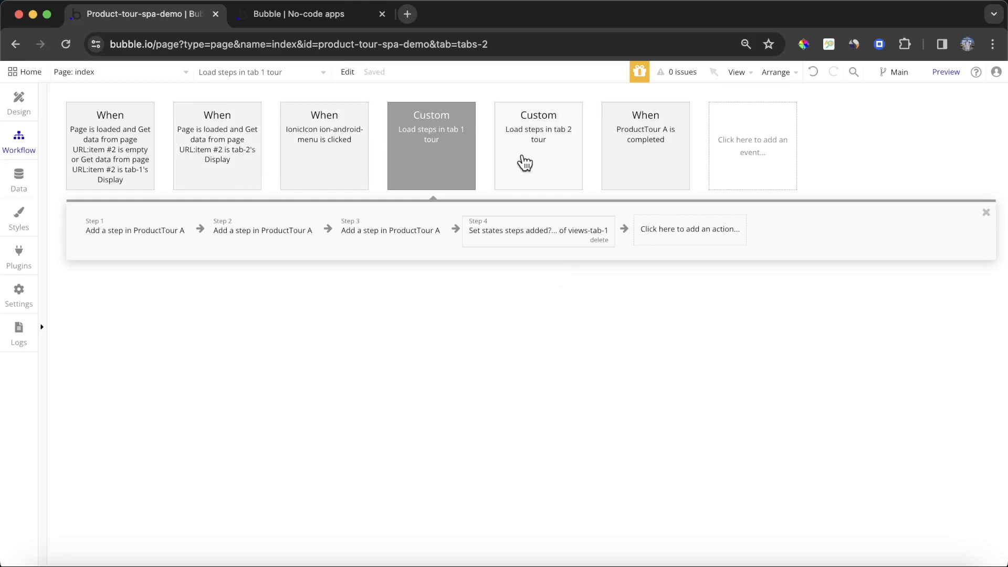
- Open the reusable element views-tab-2 and add a yes/no custom state named "steps added?" to its root, with default value no
click(112, 74)
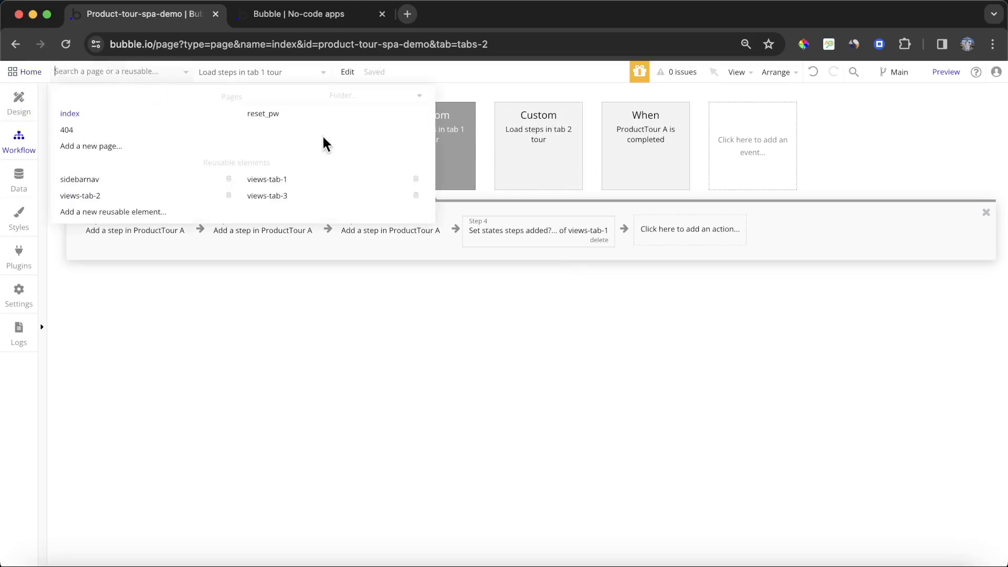
click(108, 197)
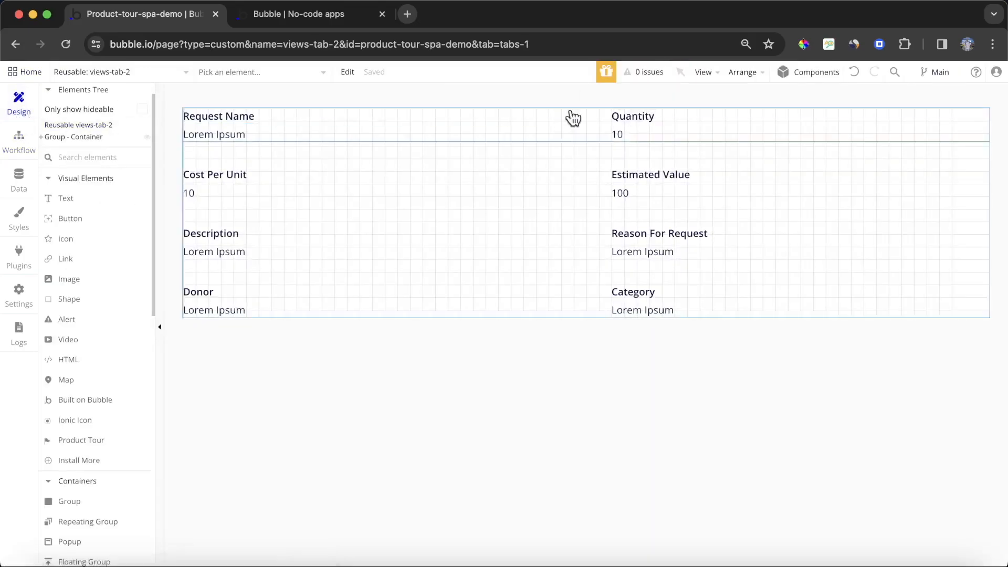
click(87, 126)
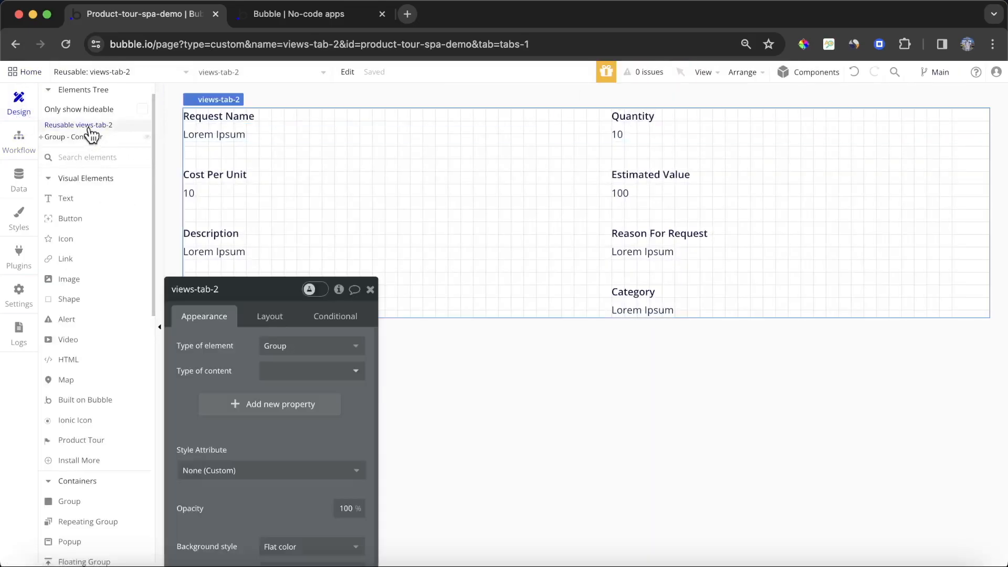
click(338, 289)
click(418, 330)
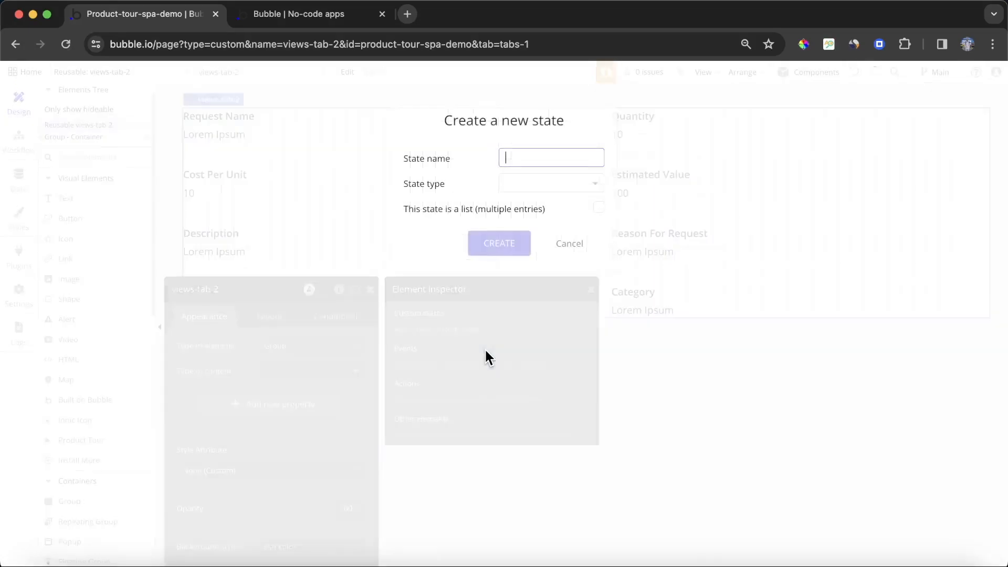
text(stsp)
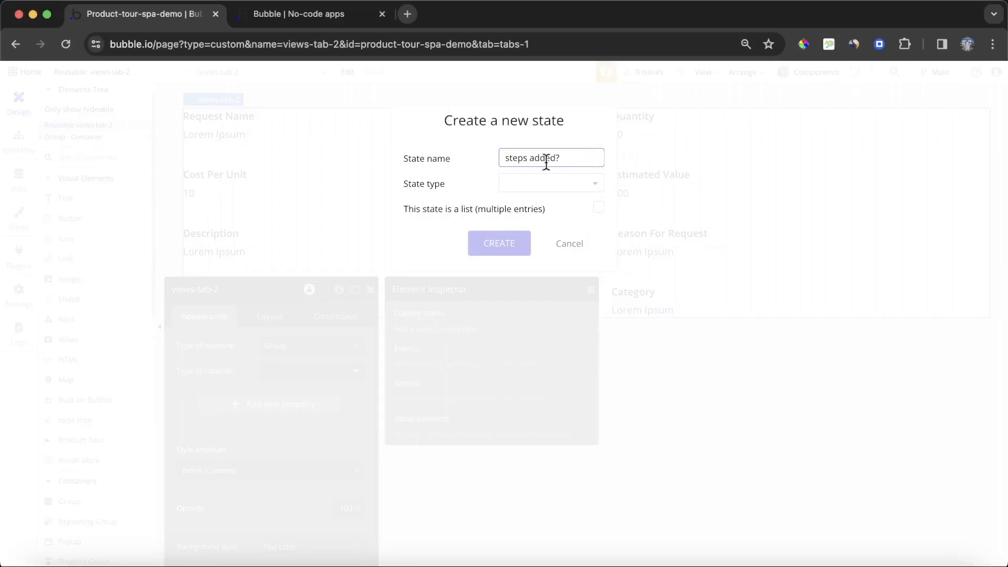
click(544, 180)
click(546, 390)
click(505, 251)
click(491, 353)
click(478, 407)
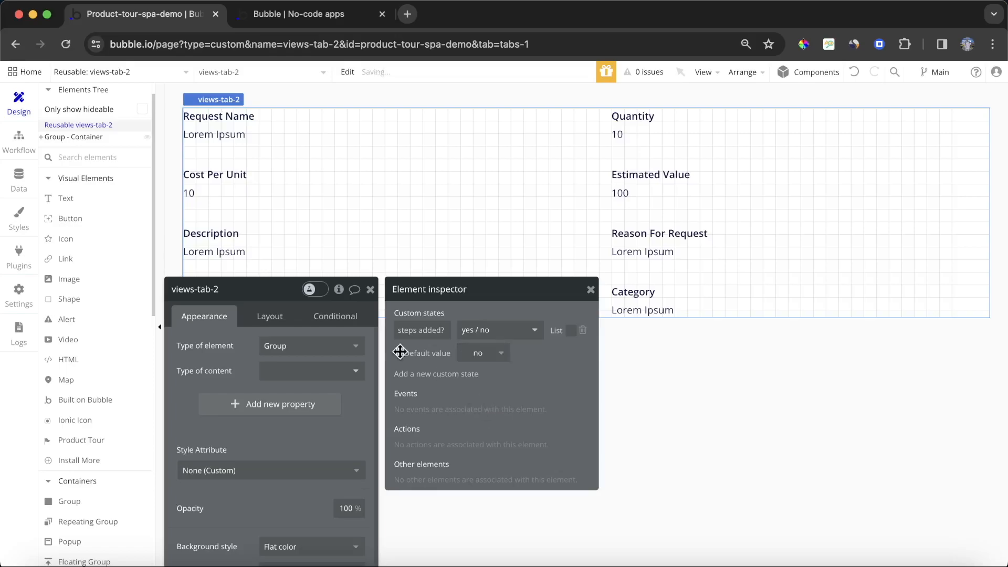
- Return to the index page's workflows and open the Trigger Load steps in tab 2 tour action in the tab-2 page-load event
click(97, 70)
click(154, 122)
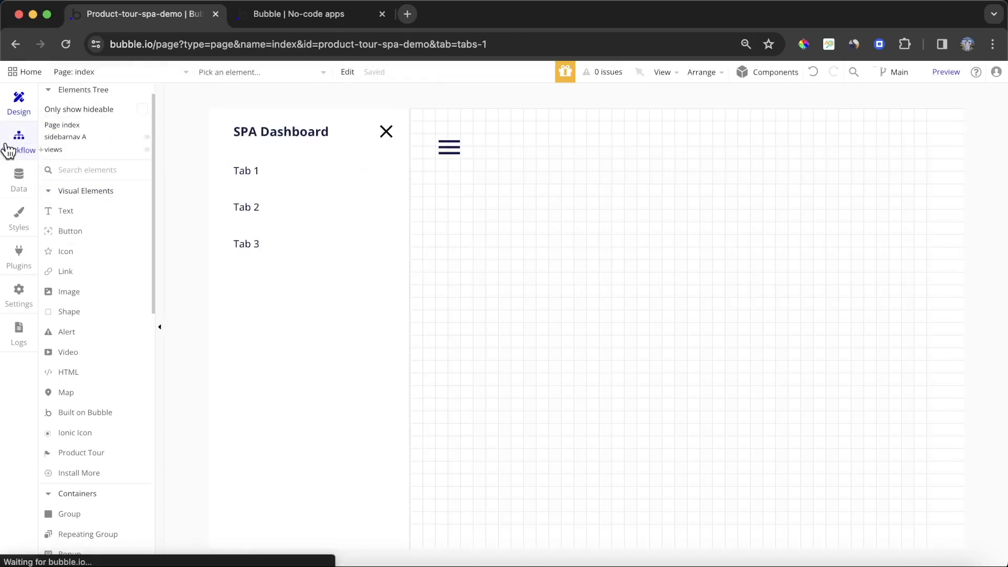
click(13, 147)
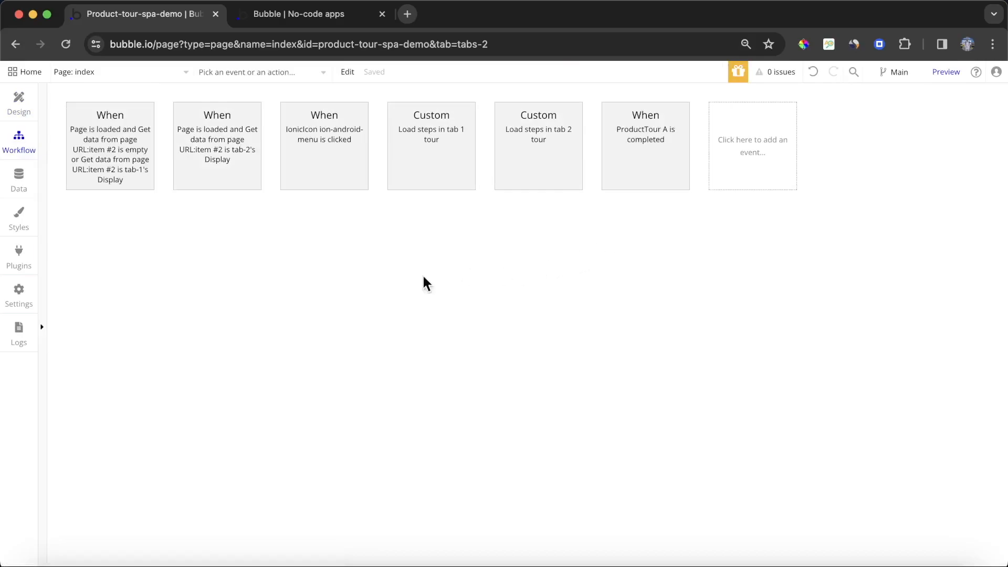
click(224, 115)
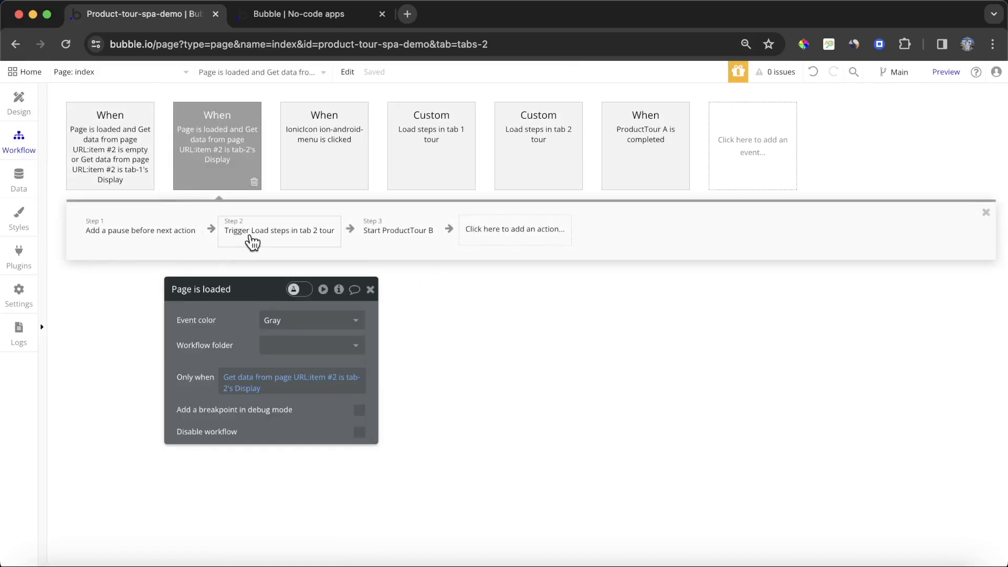
click(540, 152)
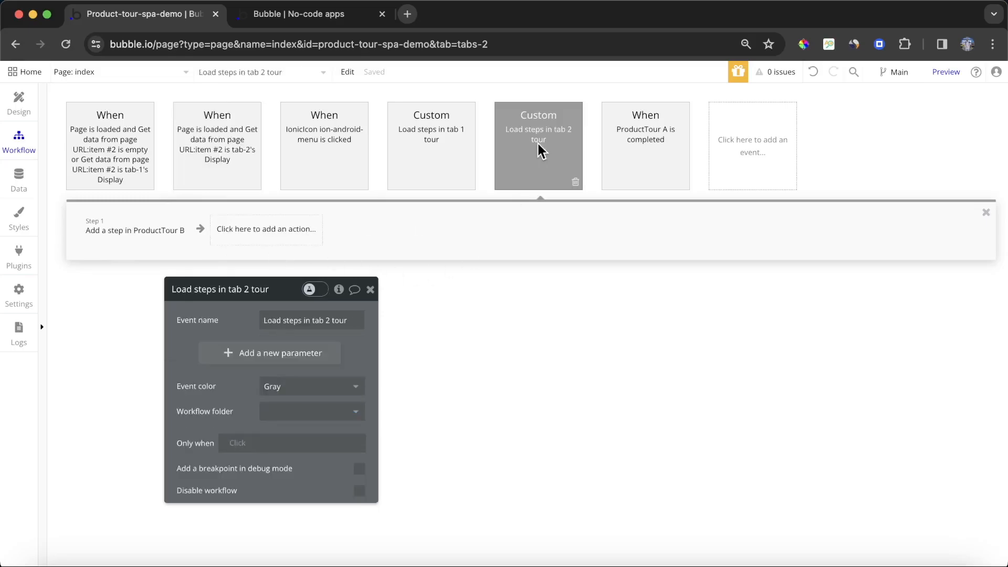
click(260, 137)
click(301, 236)
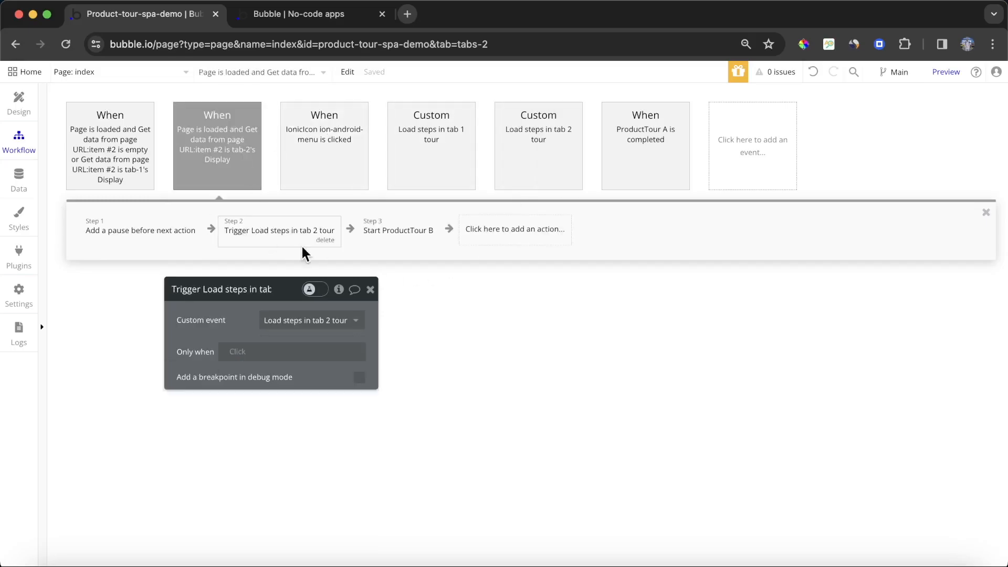
- Restrict the Load steps in tab 2 tour trigger to run only when views-tab-2's steps added? is no
click(242, 353)
scroll(287, 456, down, 3)
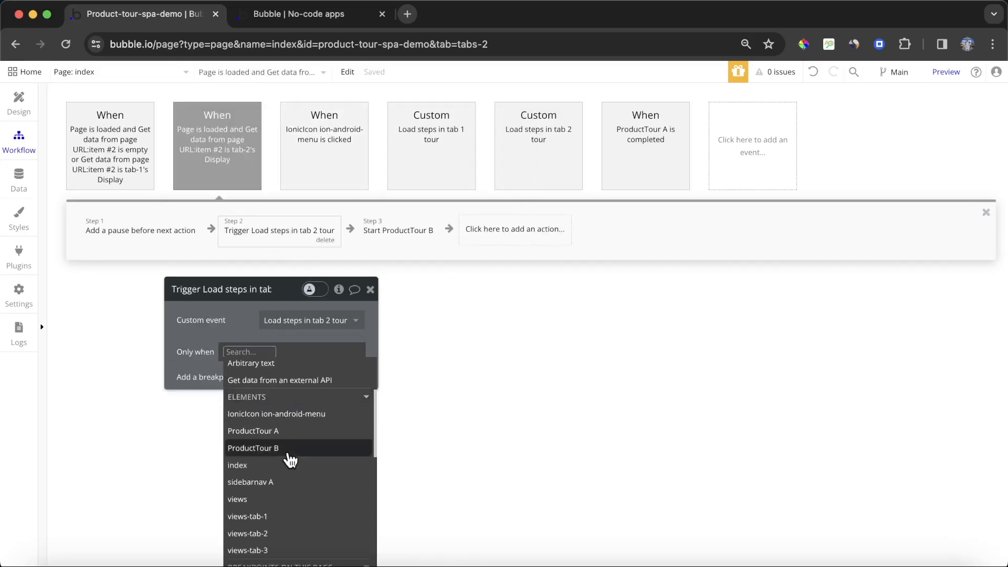
click(288, 534)
click(328, 435)
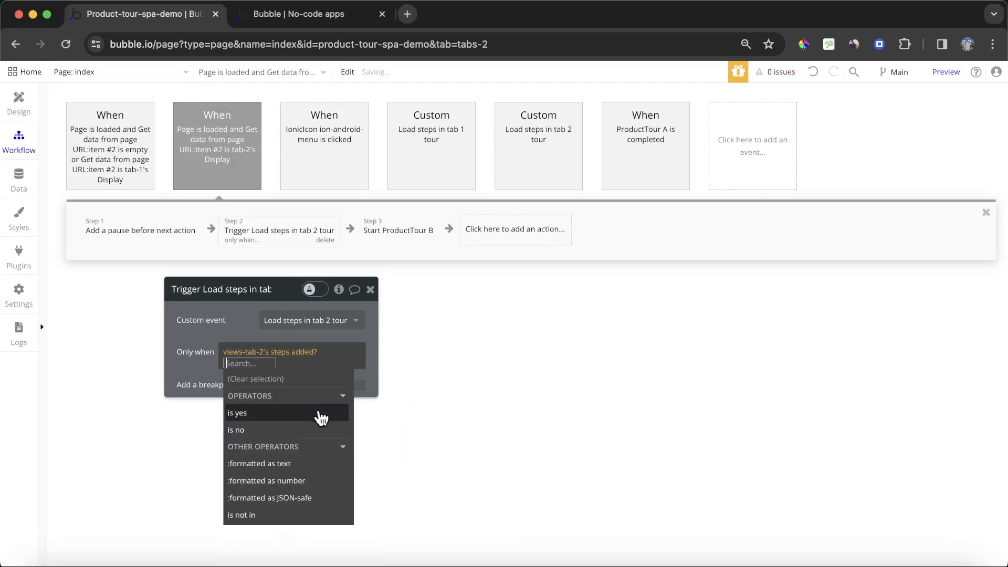
click(297, 437)
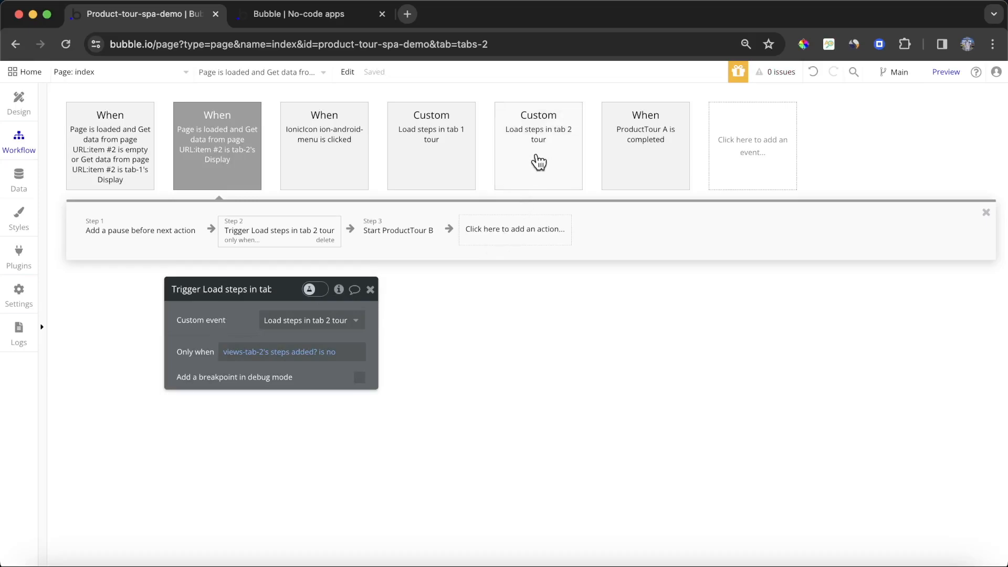
- Add a Set state action to the Load steps in tab 2 tour custom event
click(432, 178)
click(546, 178)
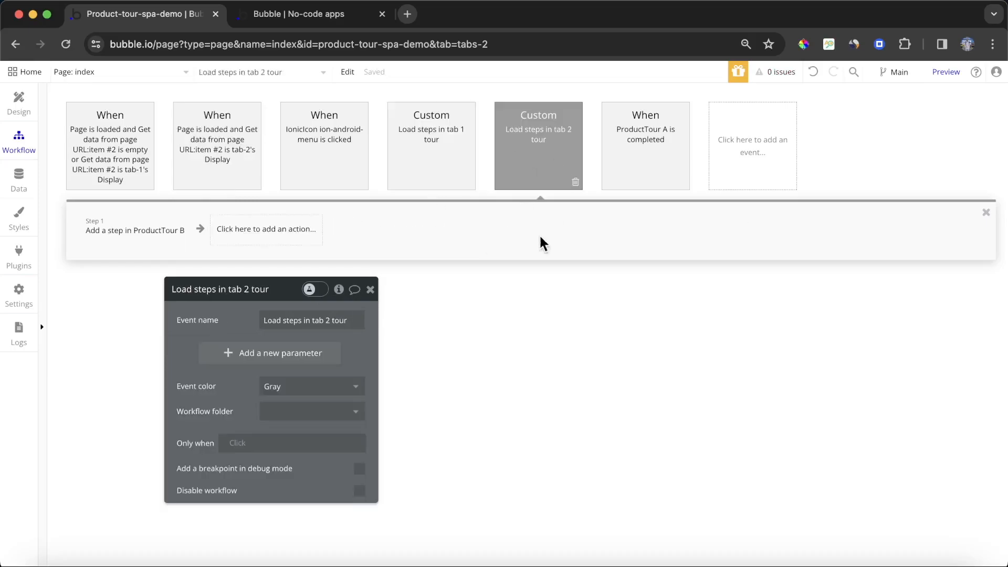
click(291, 231)
text(set)
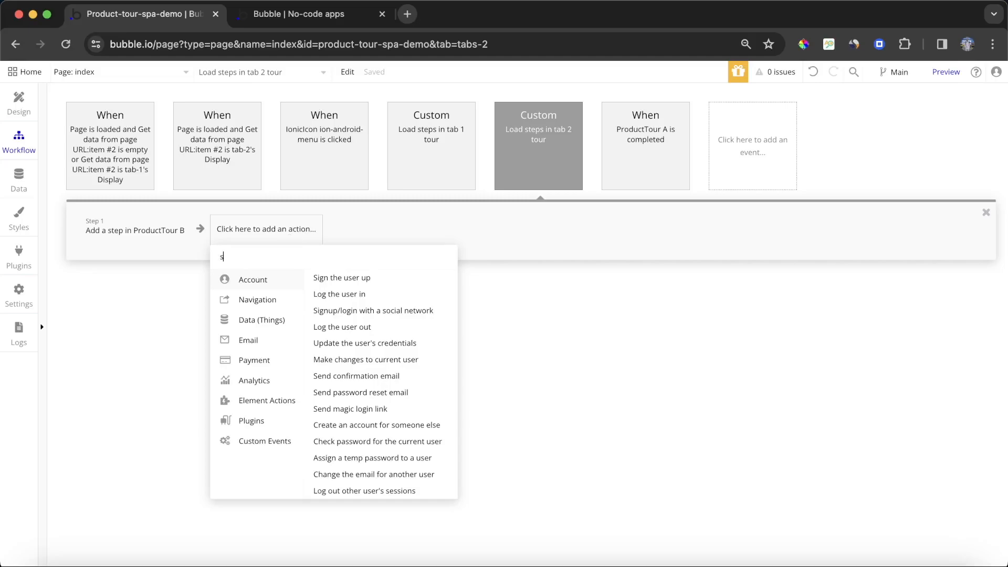
click(300, 310)
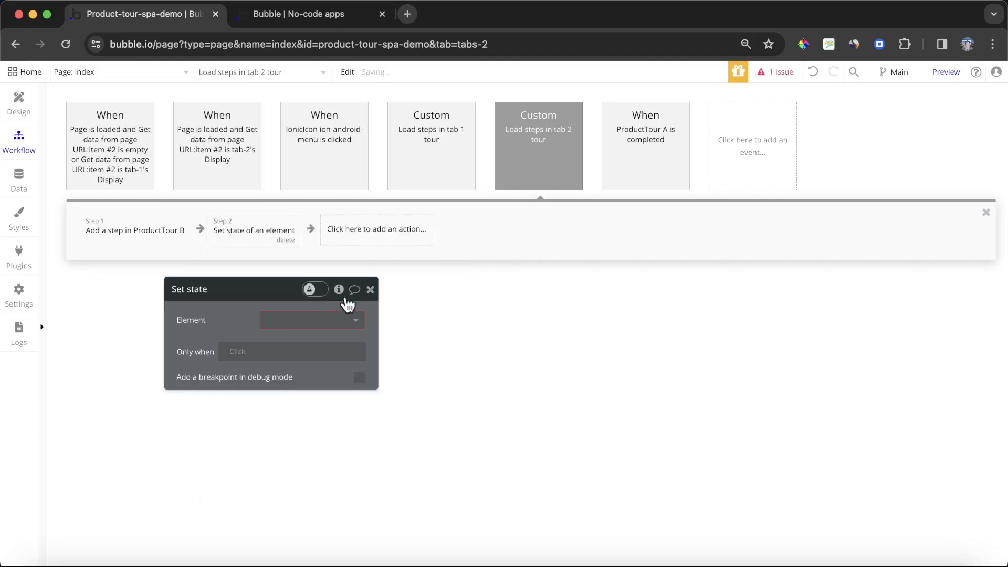
- Configure the new Set state action to set the steps added? state of views-tab-2 to "yes"
click(344, 320)
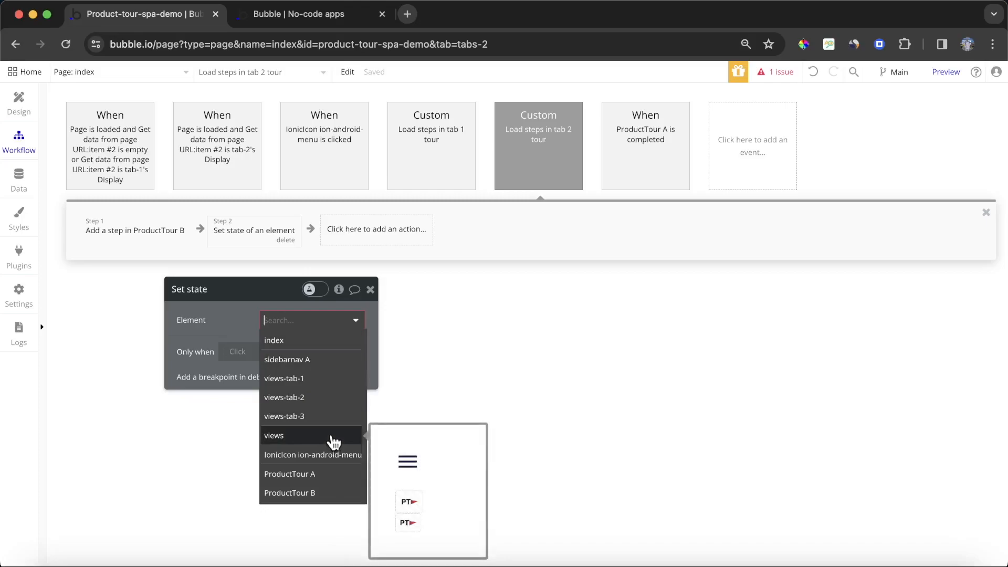
click(316, 398)
click(322, 346)
click(322, 367)
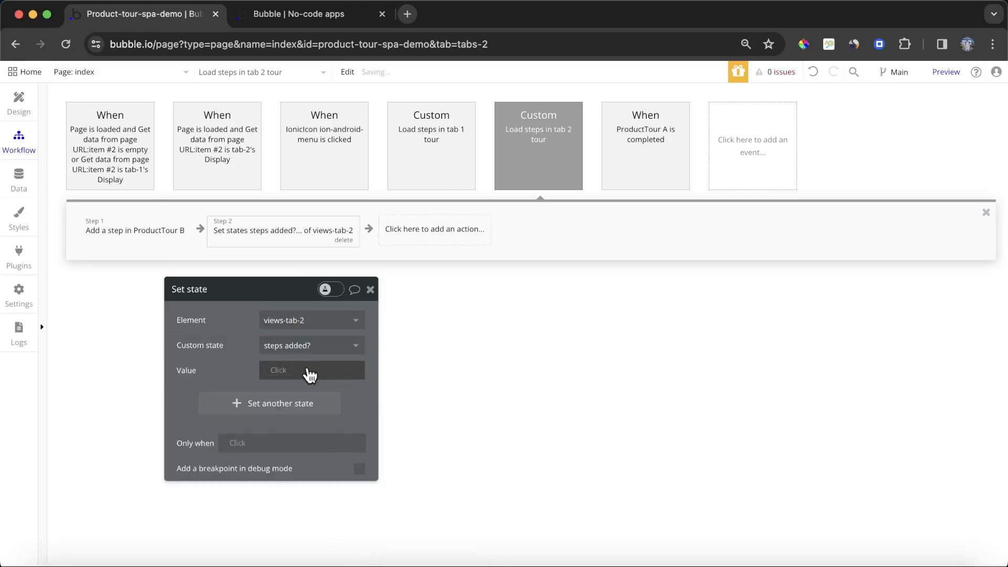
click(314, 370)
click(306, 443)
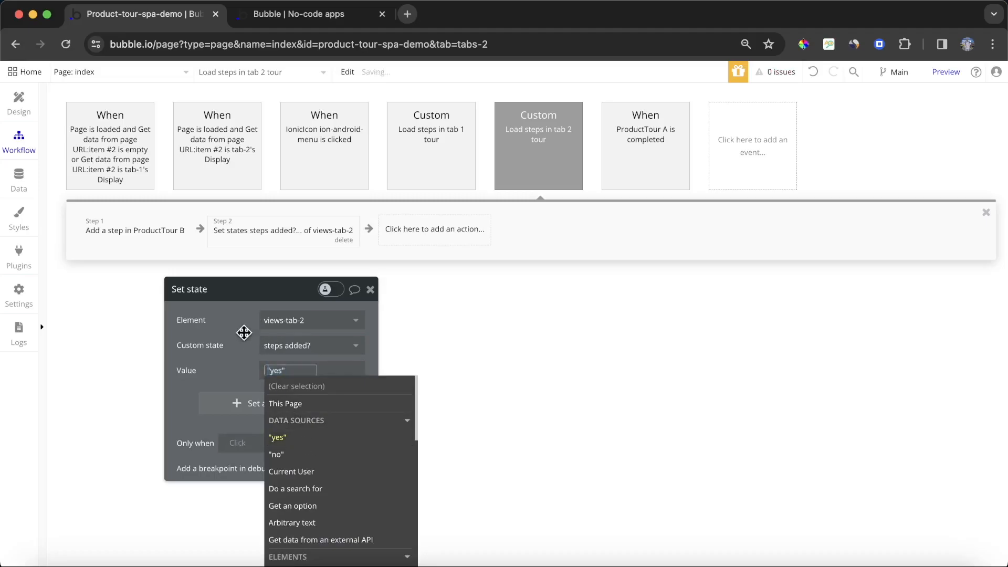
- Switch to the app preview and load its version-test root address without the index/tab-1 path
click(317, 15)
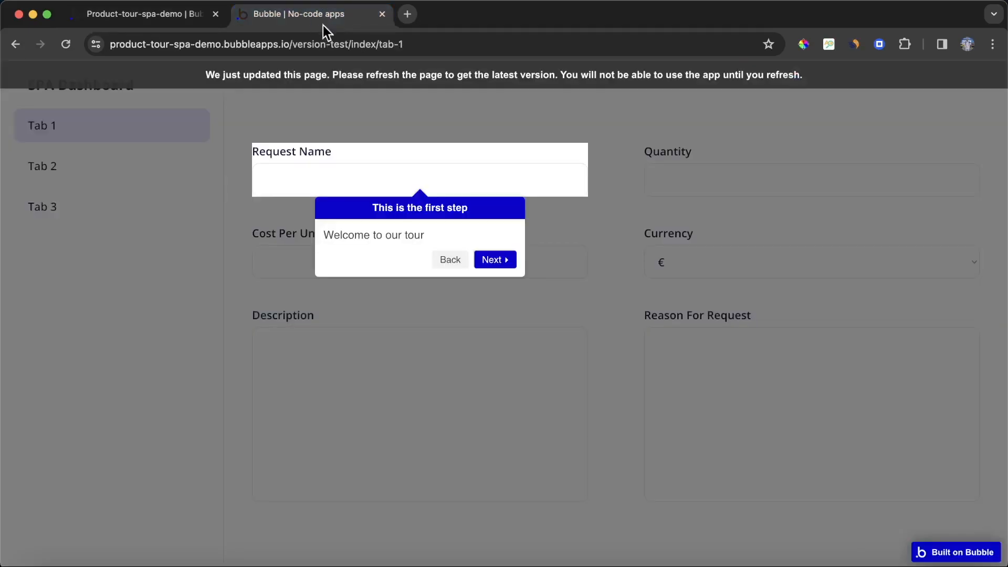
double_click(391, 45)
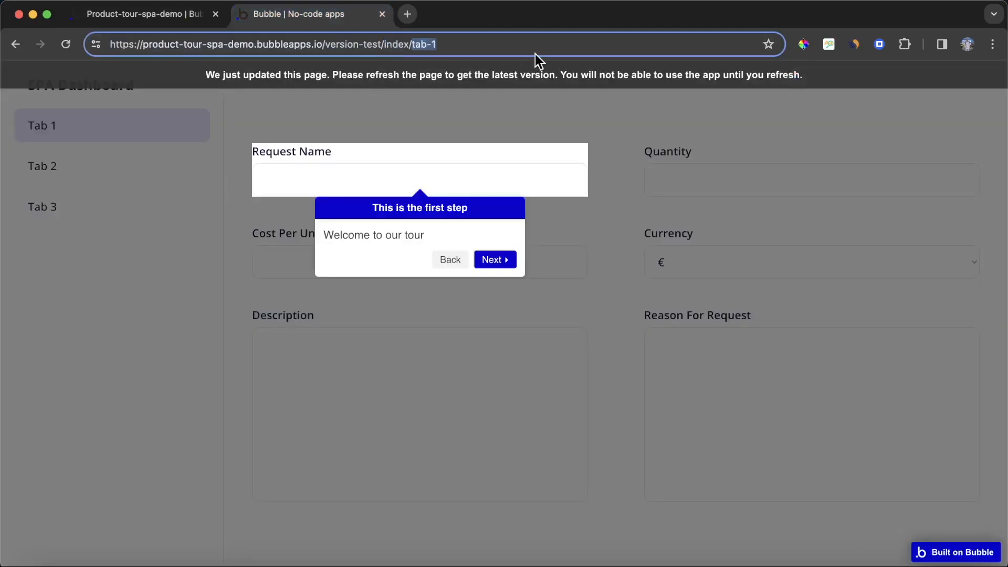
key(BackSpace)
key(Return)
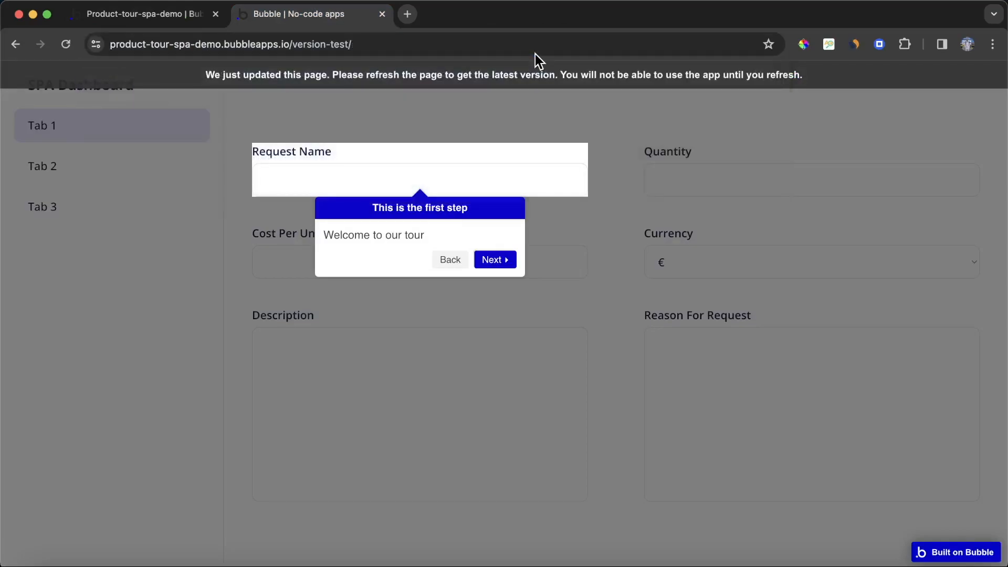
- Run through the product tour from the first step in Tab 1 to the last in Tab 2, and finish it
key(Right)
key(Right)
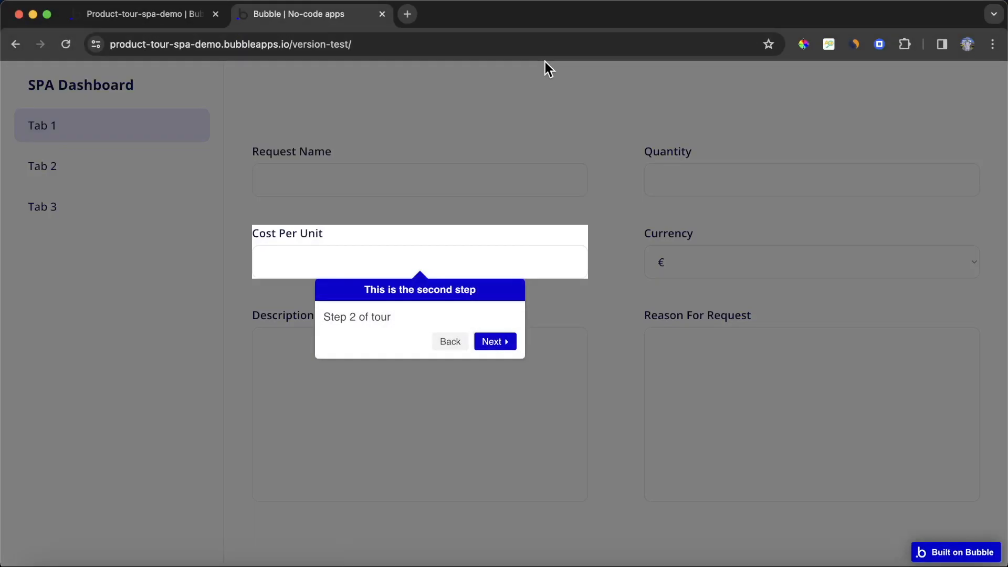
key(Right)
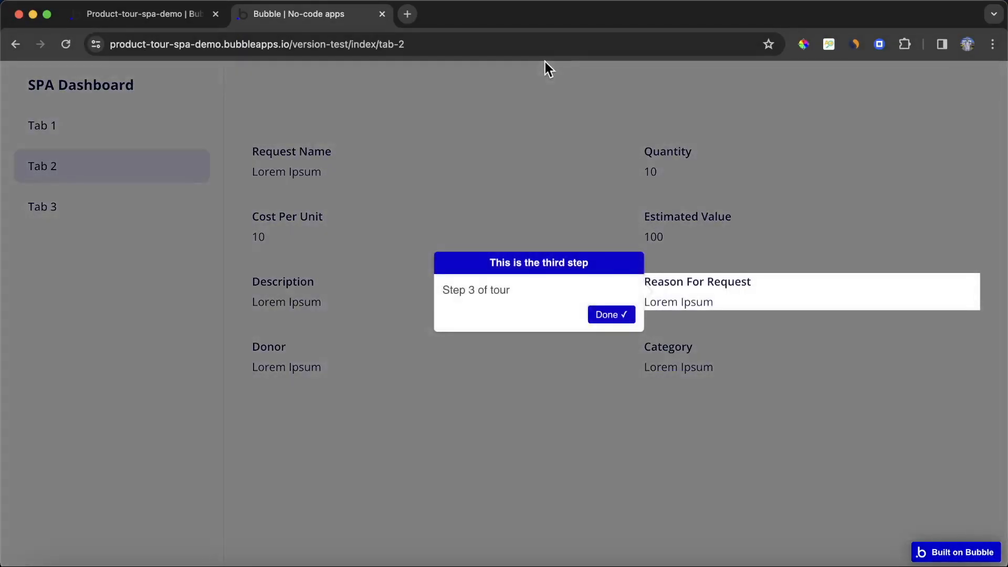
click(545, 61)
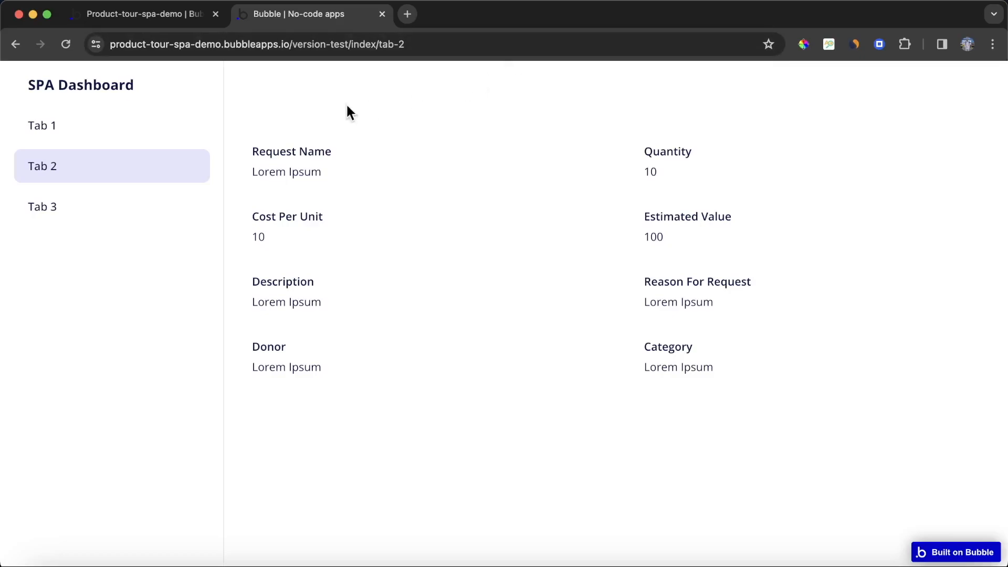
click(90, 124)
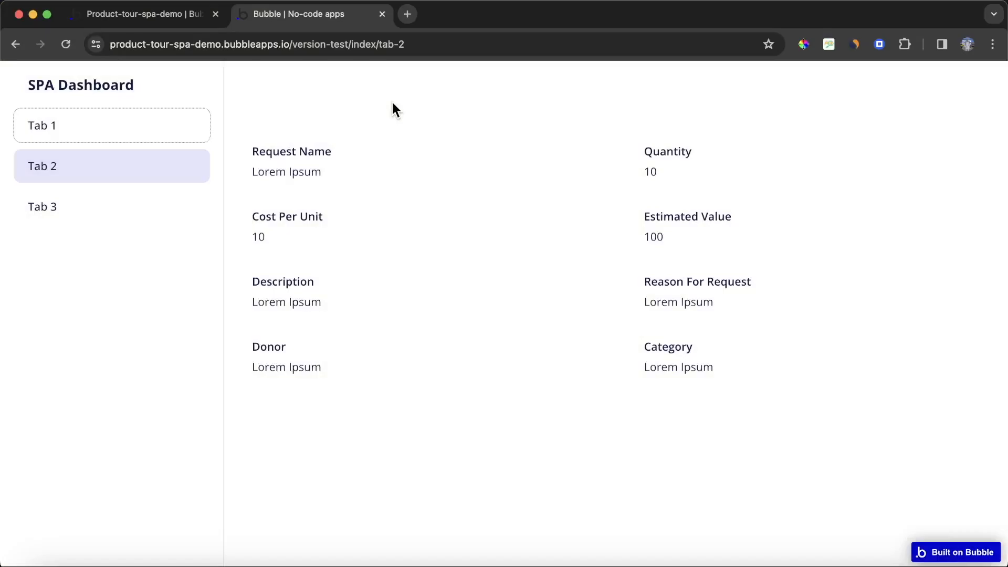
click(123, 125)
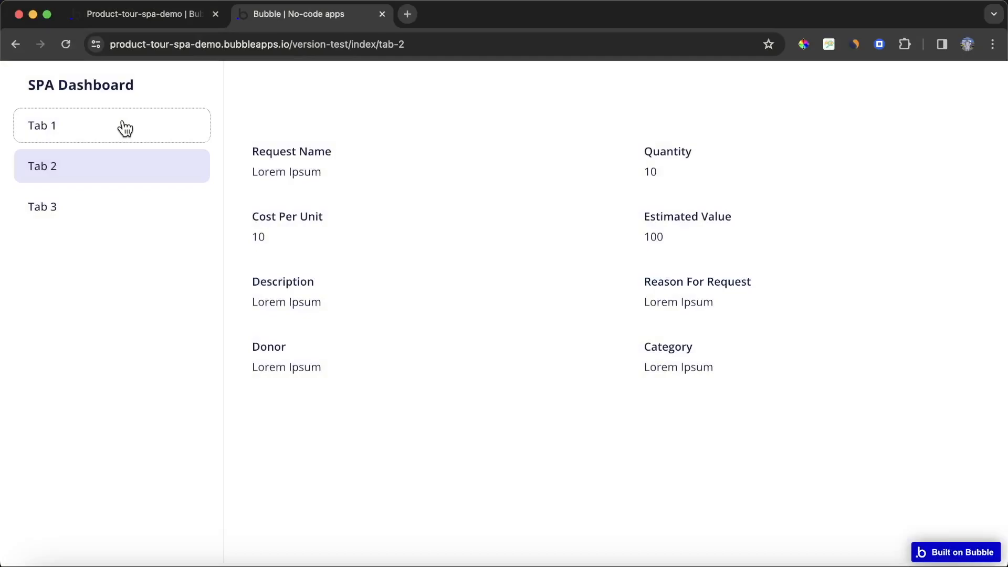
click(333, 115)
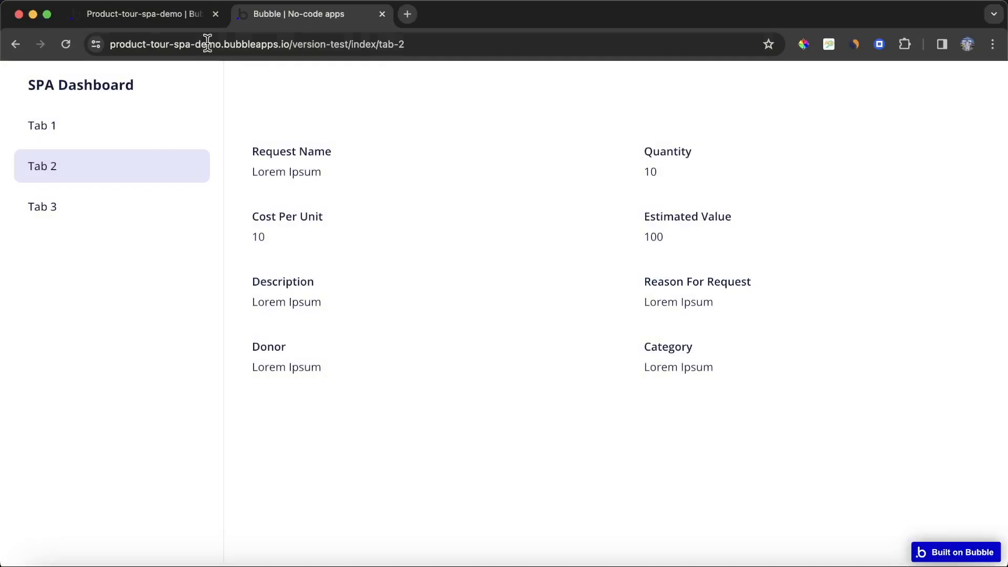
- Return to the Bubble editor and review the fields of the User data type
click(155, 16)
click(24, 178)
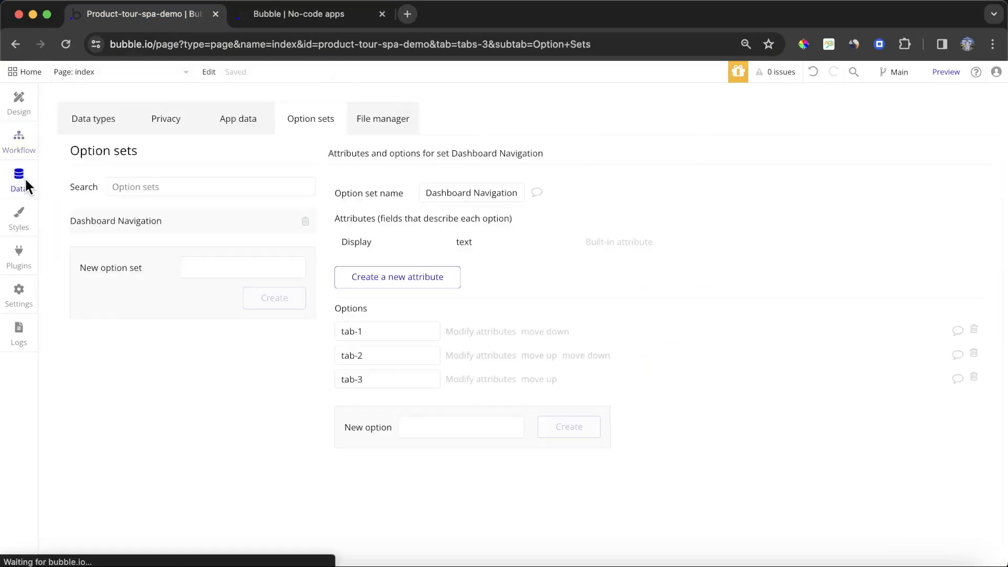
click(111, 113)
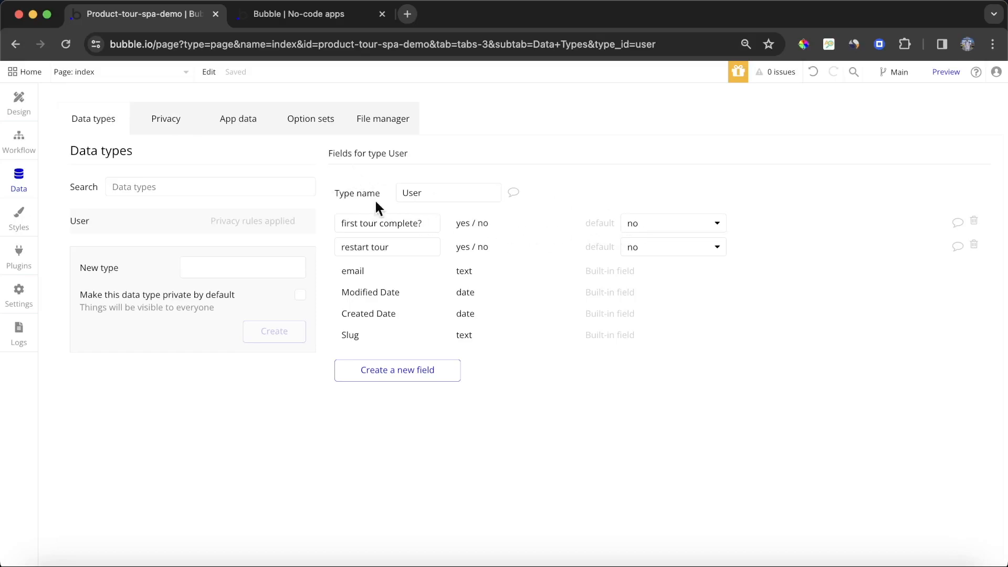
- Create a User entry in the app data with a test email, first tour complete? set to no and restart tour set to no
click(239, 121)
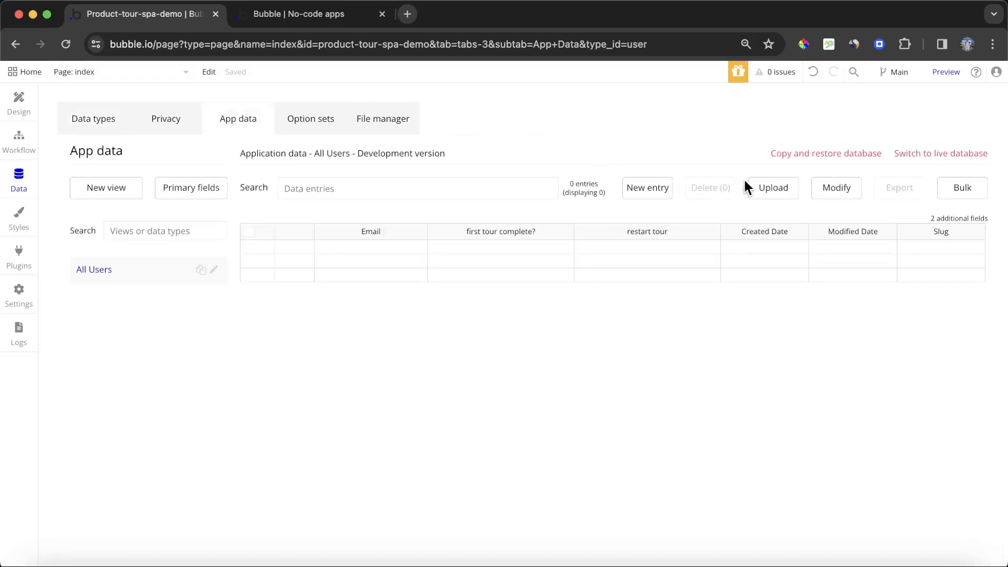
click(656, 189)
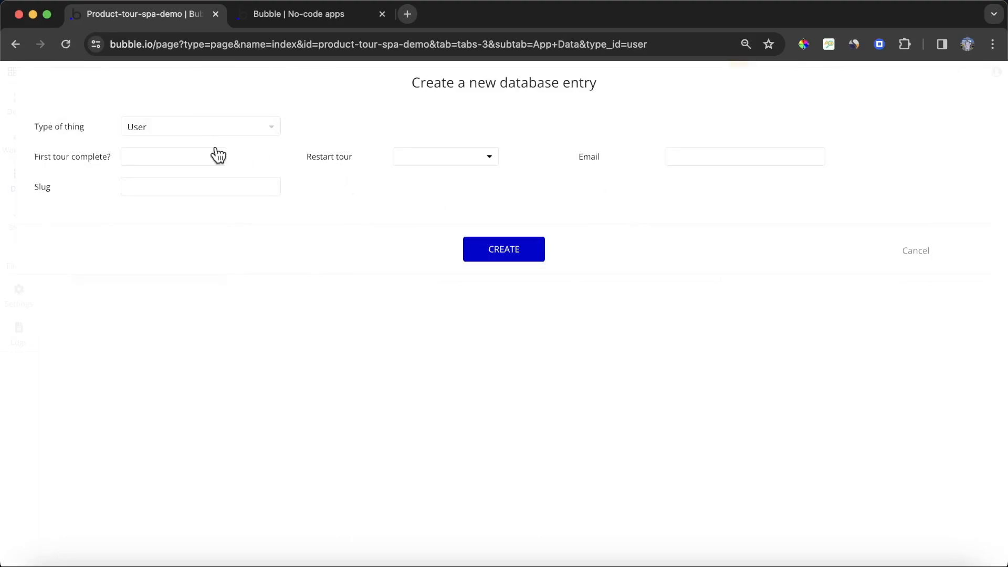
click(687, 152)
text(johndoe@testmail.com)
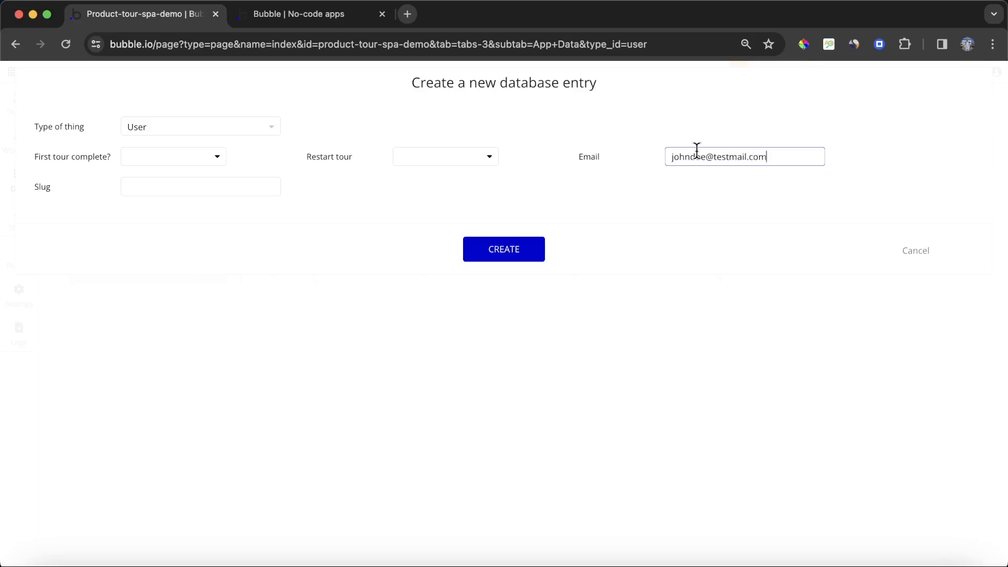
click(170, 157)
click(164, 197)
click(417, 157)
click(428, 197)
click(541, 248)
click(521, 221)
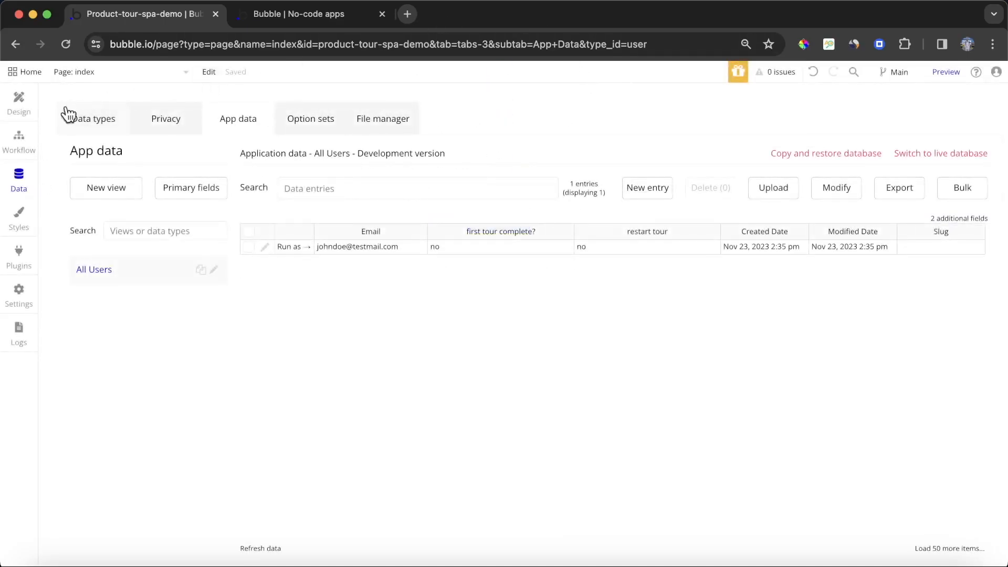
- In the tab-1 page-load event, restrict Start ProductTour A to run only when Current User's first tour complete? is no
click(19, 139)
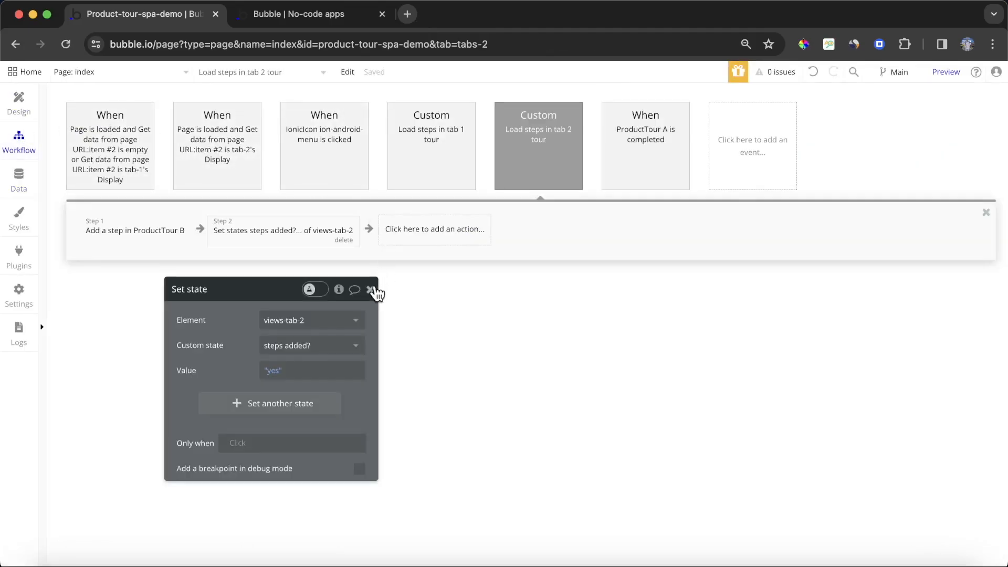
click(133, 153)
click(260, 224)
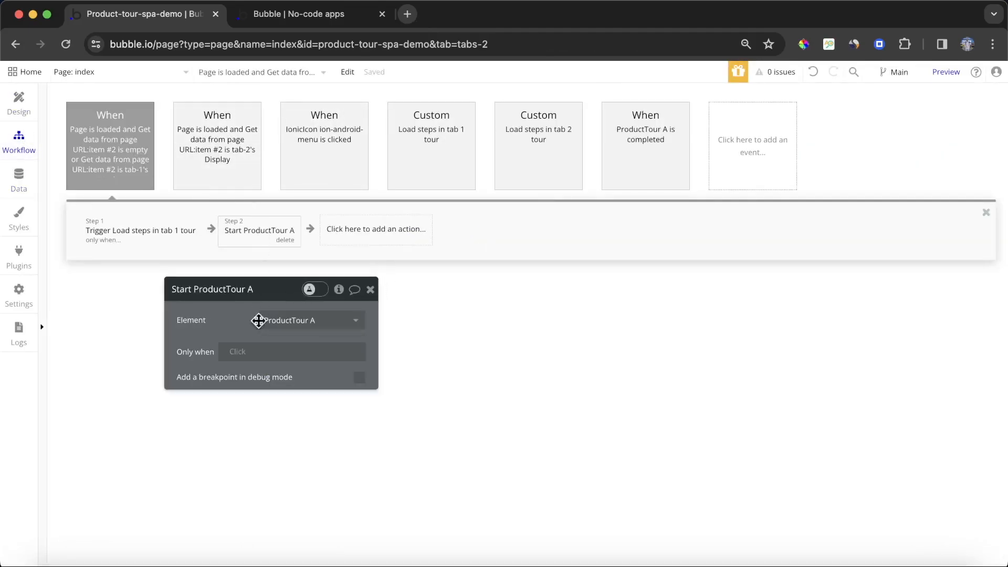
click(239, 352)
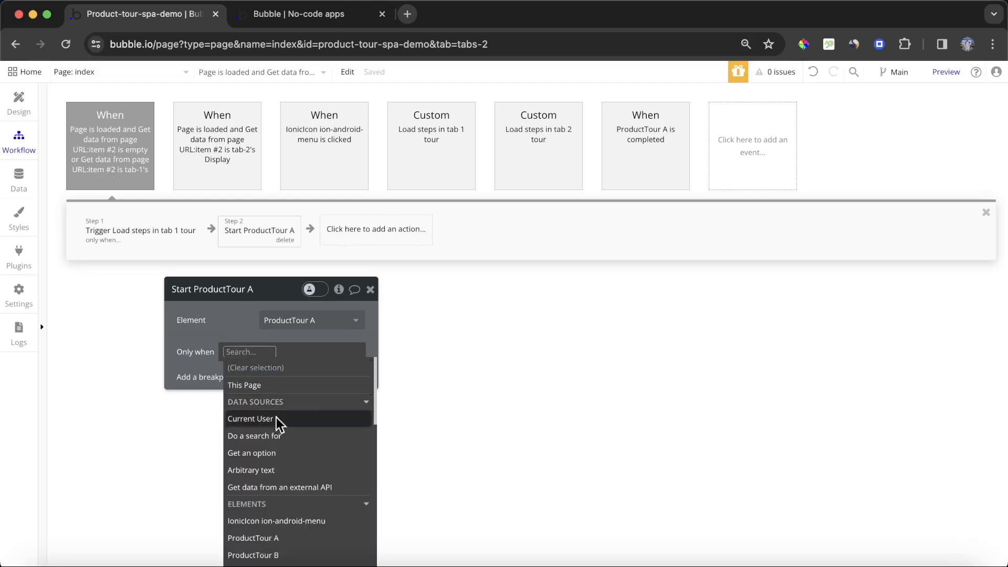
click(257, 418)
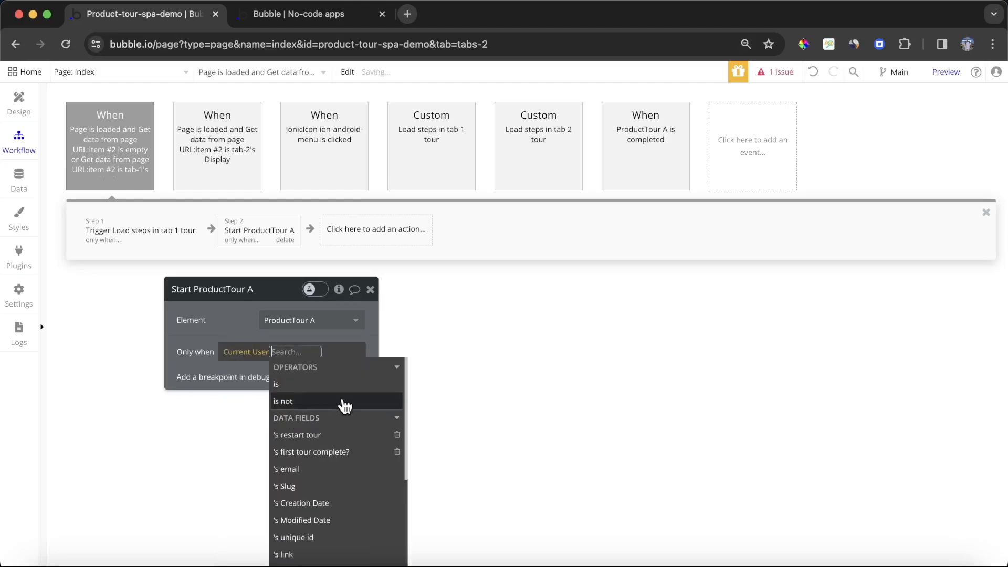
click(343, 453)
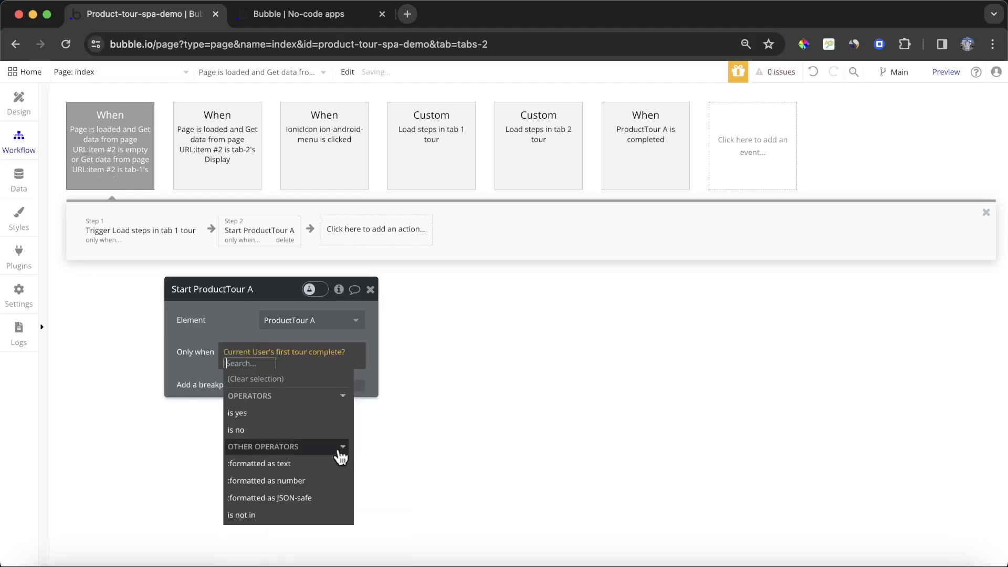
click(271, 430)
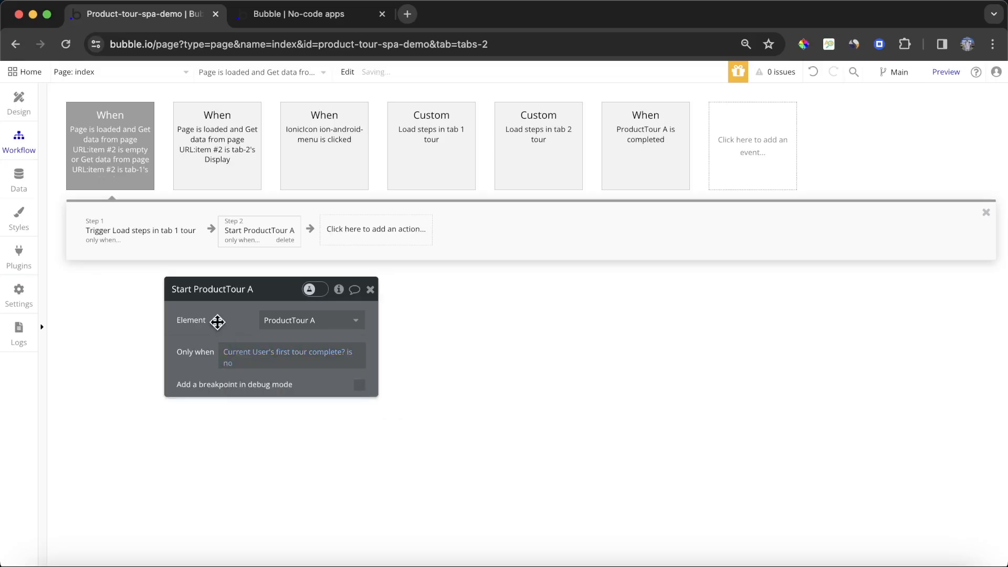
- In the tab-2 page-load event, restrict Start ProductTour B to run only when Current User's first tour complete? is no
click(219, 168)
click(395, 235)
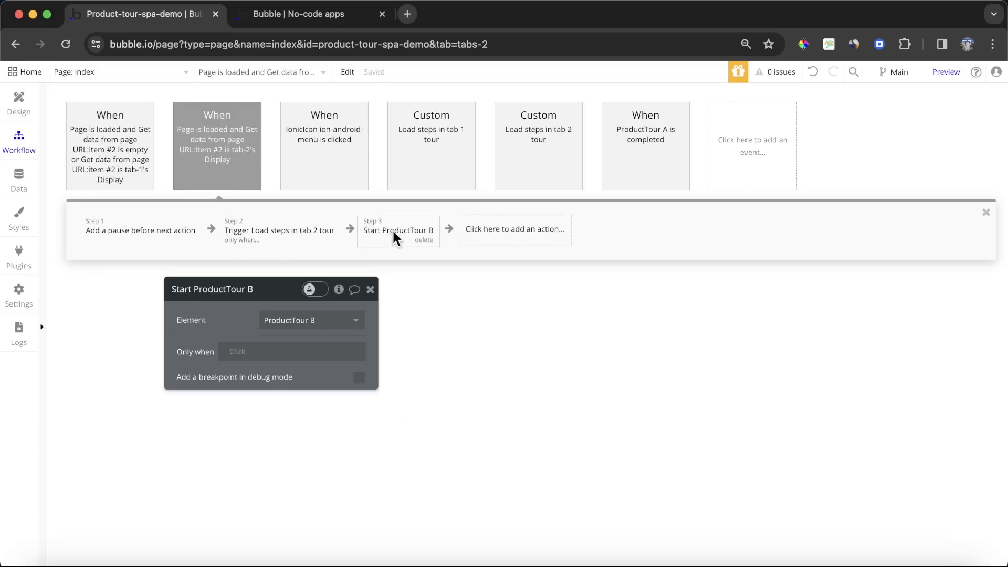
click(251, 356)
click(255, 416)
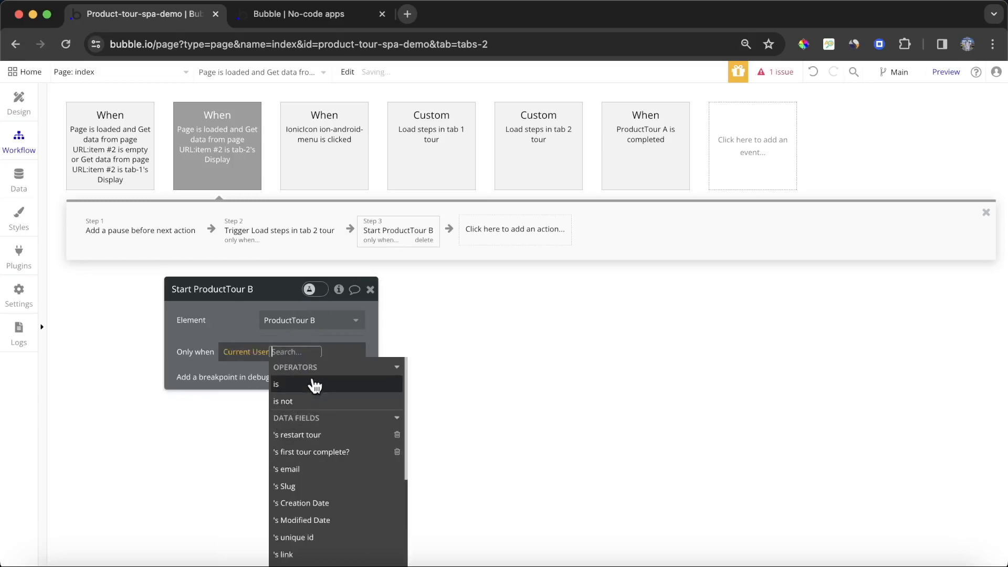
click(318, 452)
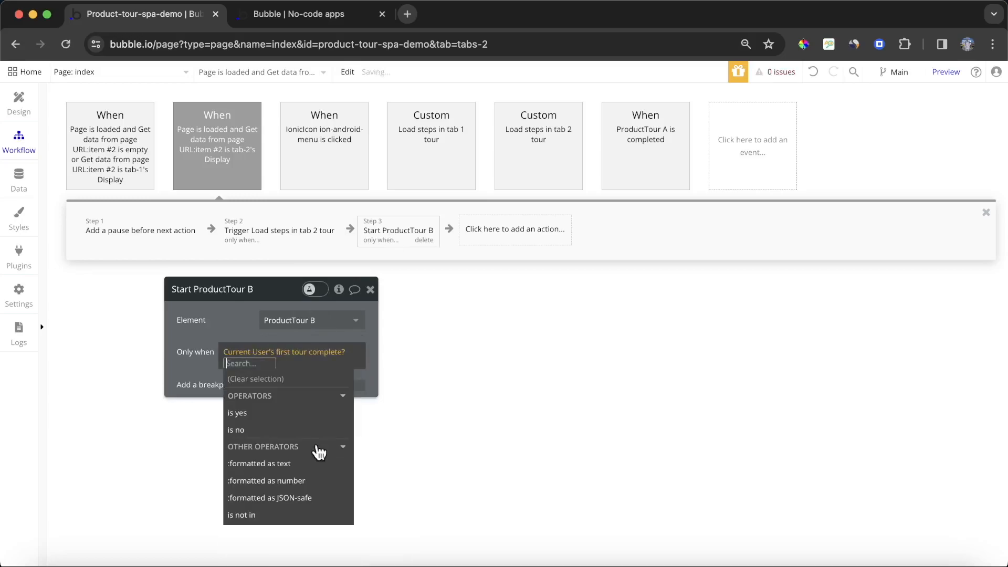
click(284, 430)
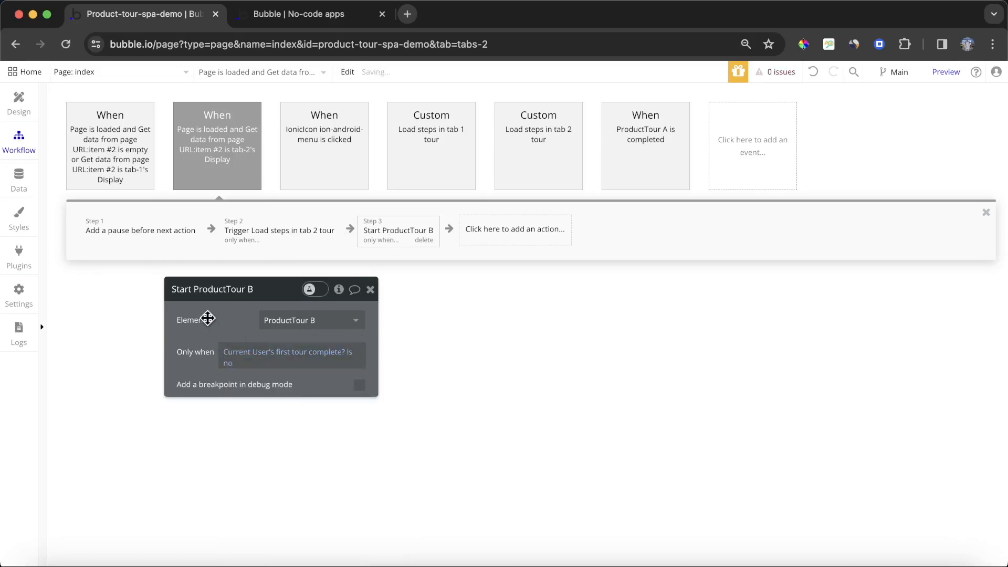
click(371, 289)
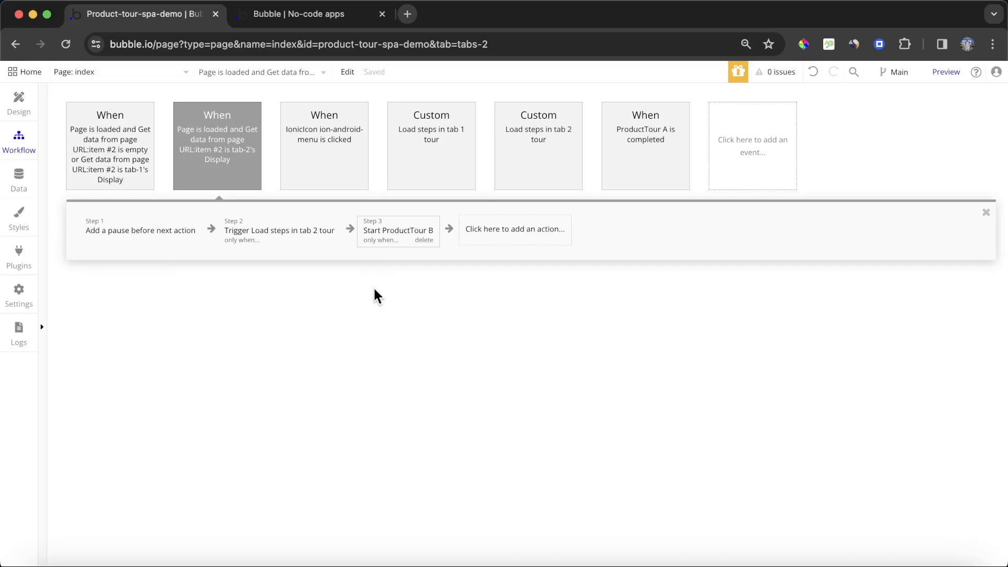
- Add a workflow event for when the product tour is completed, using ProductTour B as its element
click(21, 183)
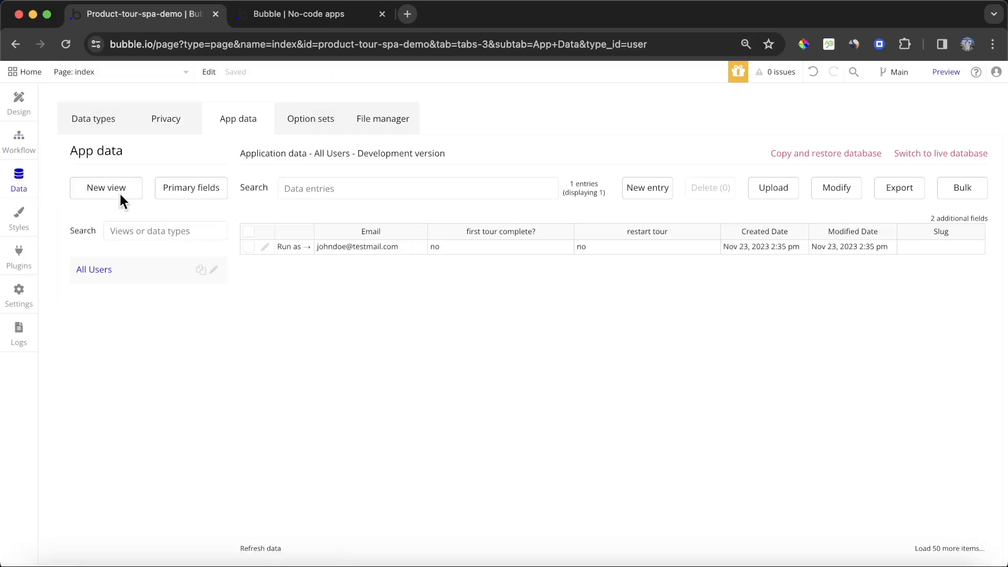
click(19, 141)
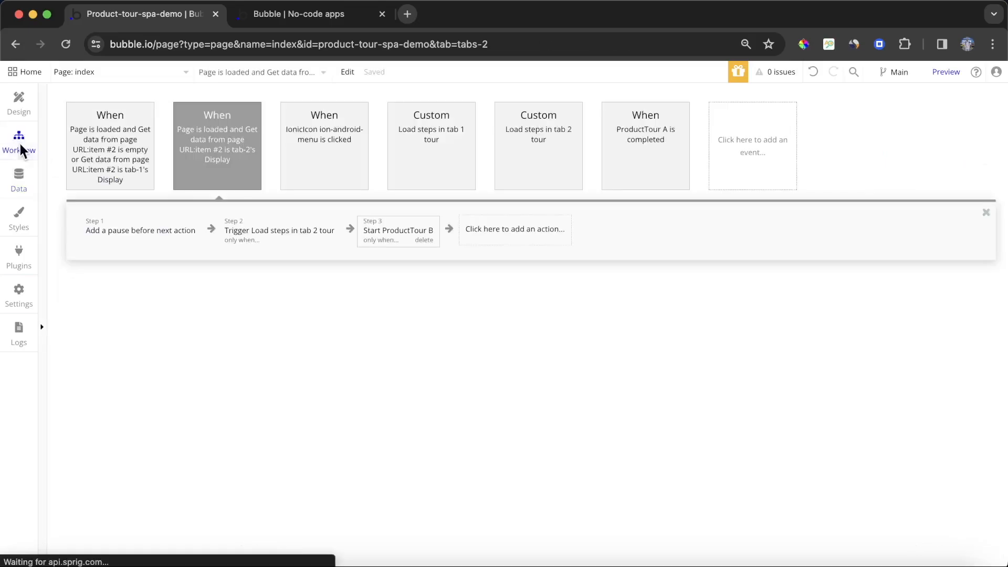
click(759, 147)
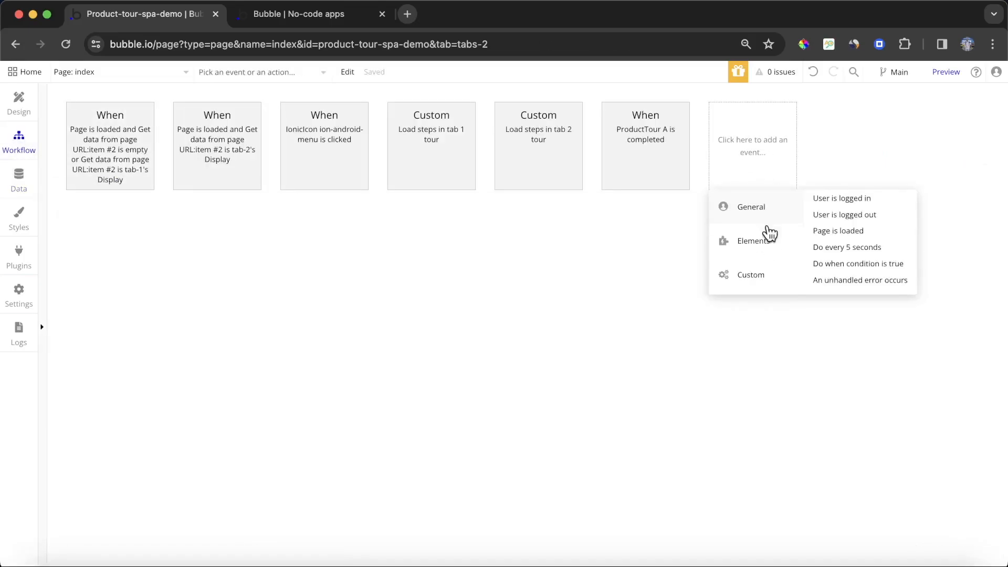
mouse_move(770, 253)
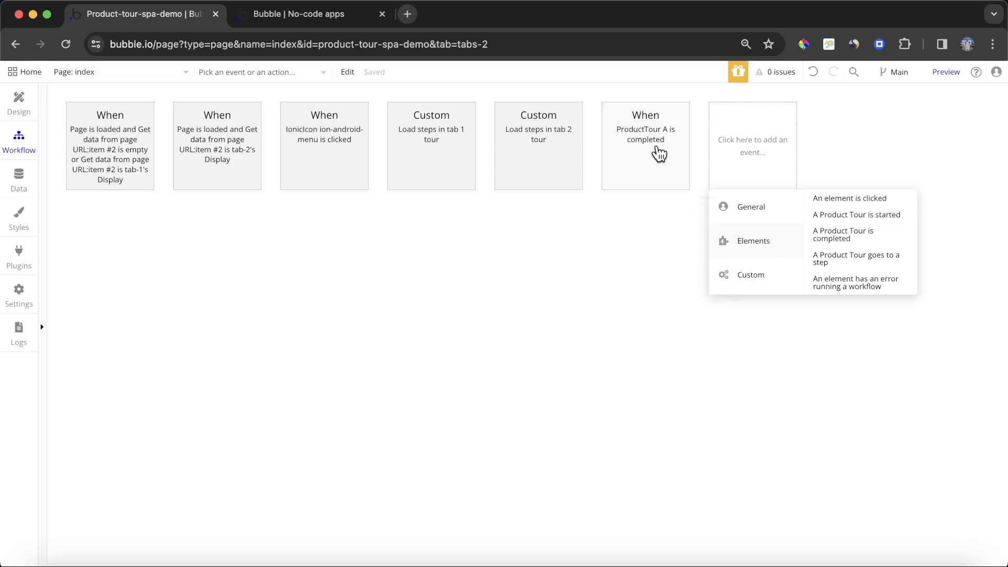
click(854, 243)
click(357, 320)
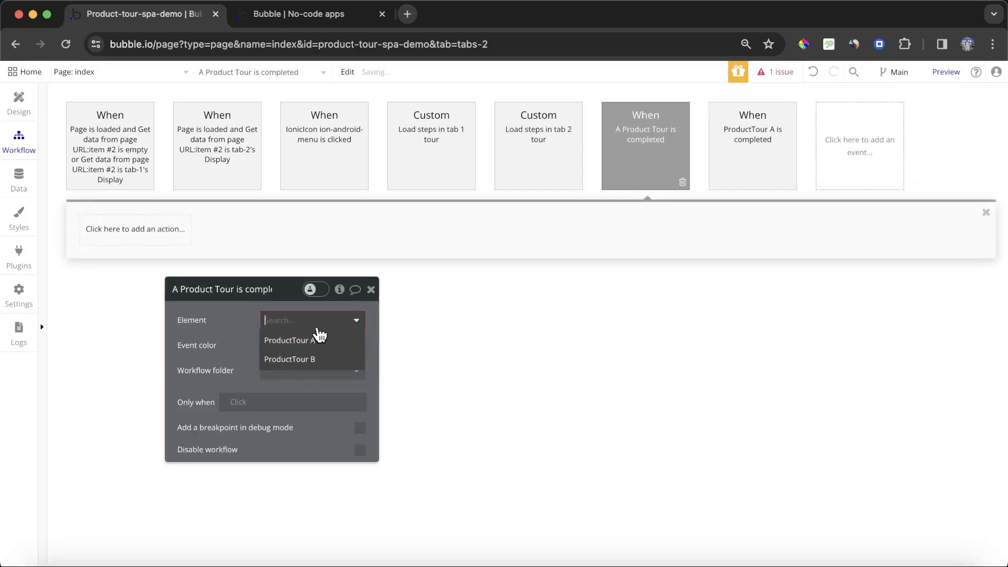
click(319, 354)
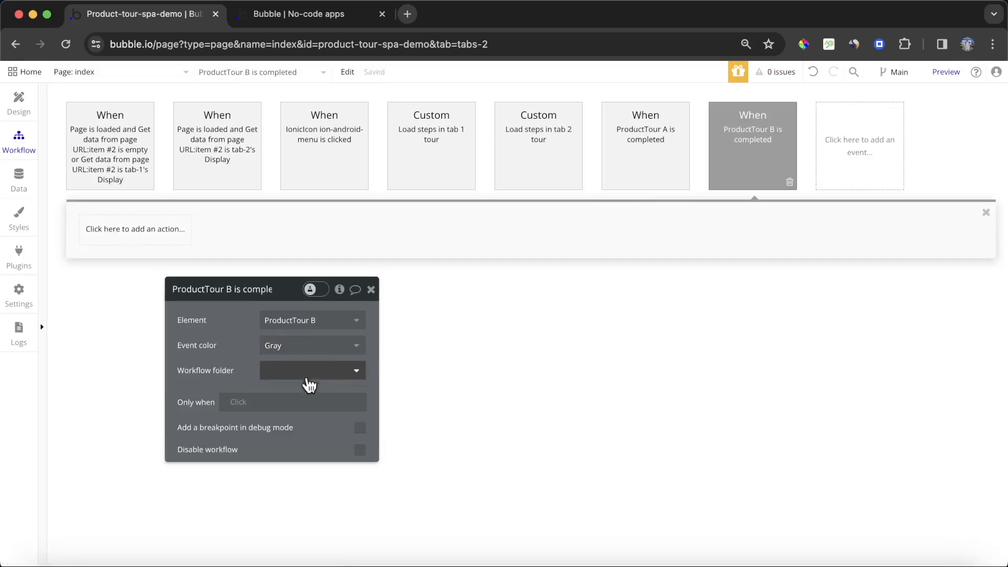
- In the ProductTour B completed event, add a Make changes to current user action setting first tour complete? to yes
click(123, 235)
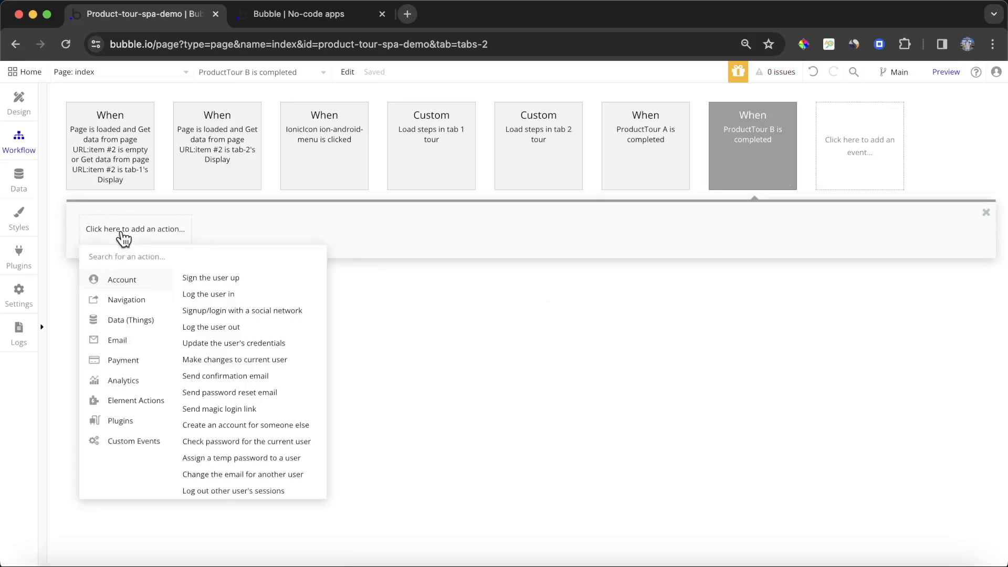
text(ma)
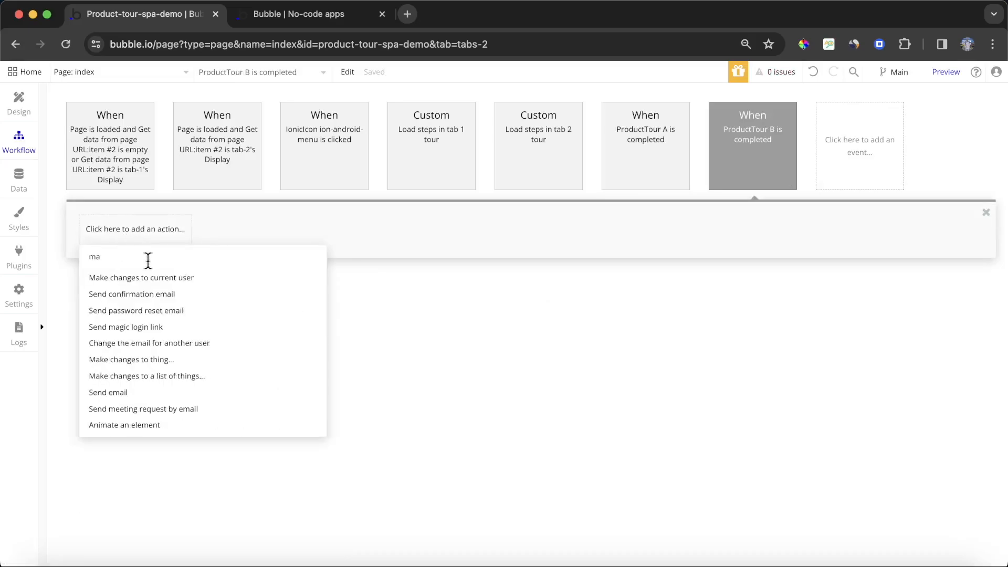
click(161, 278)
click(260, 330)
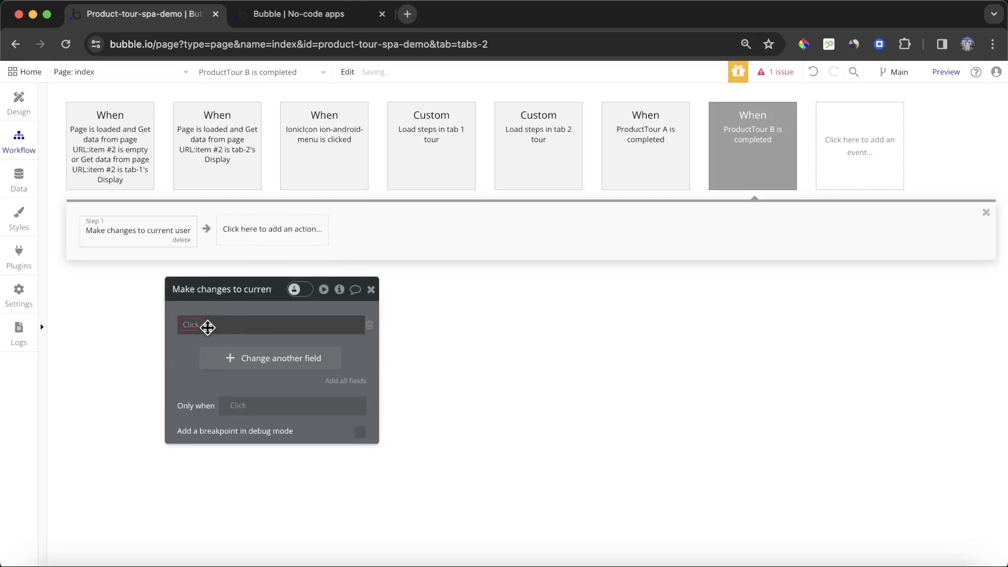
click(199, 335)
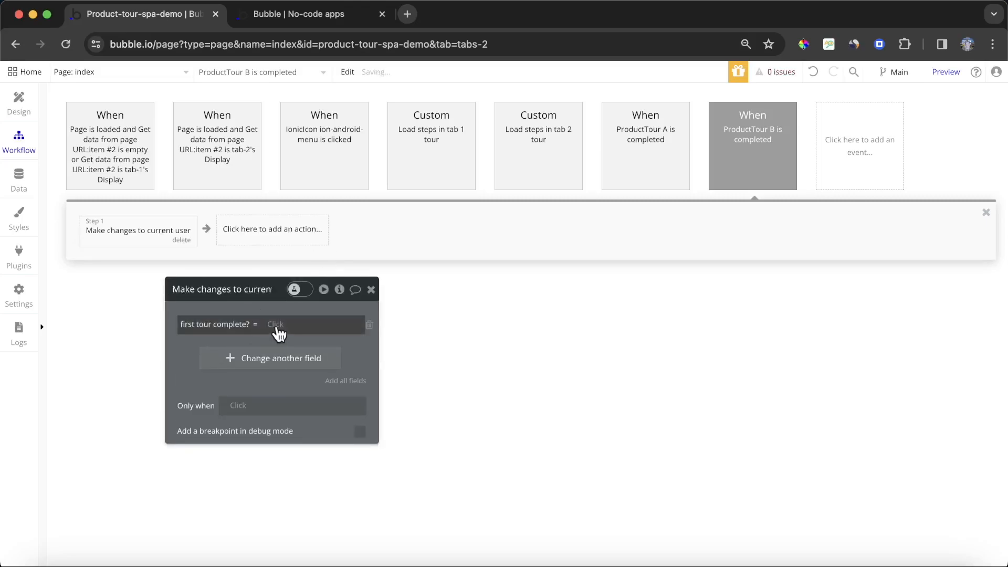
click(277, 328)
click(368, 394)
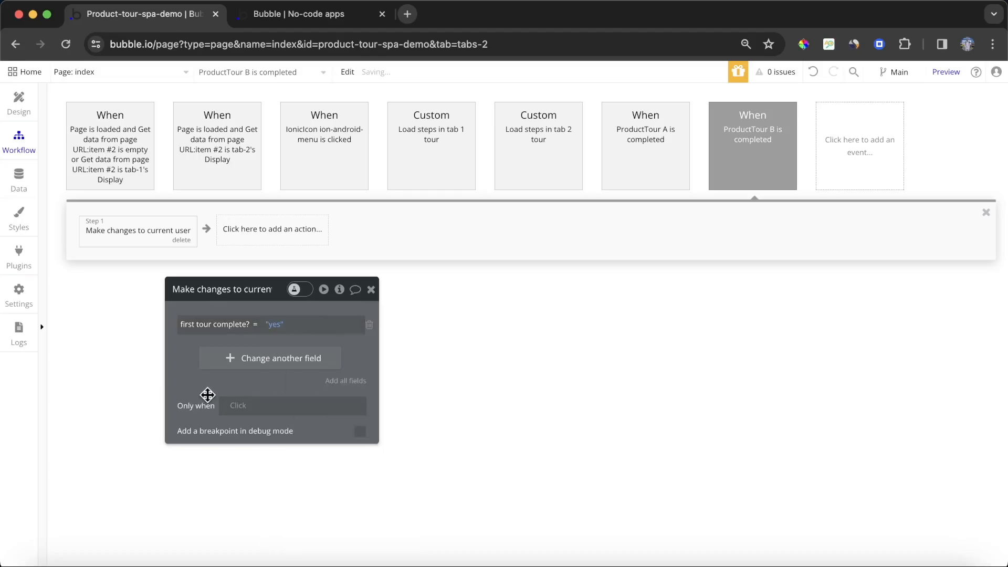
- Run the app as the test user from the app data and advance through the tour across both tabs to its end
click(28, 173)
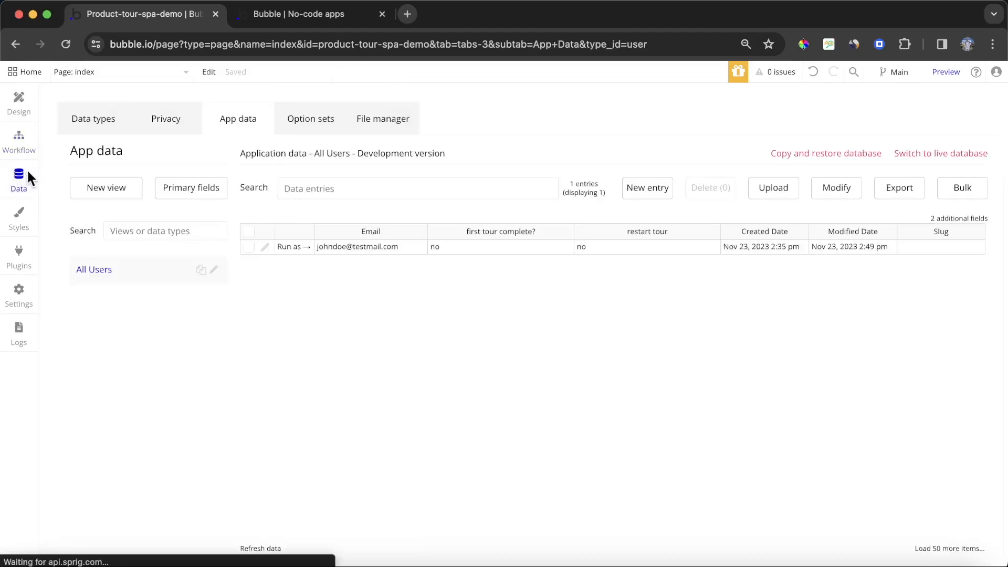
click(299, 247)
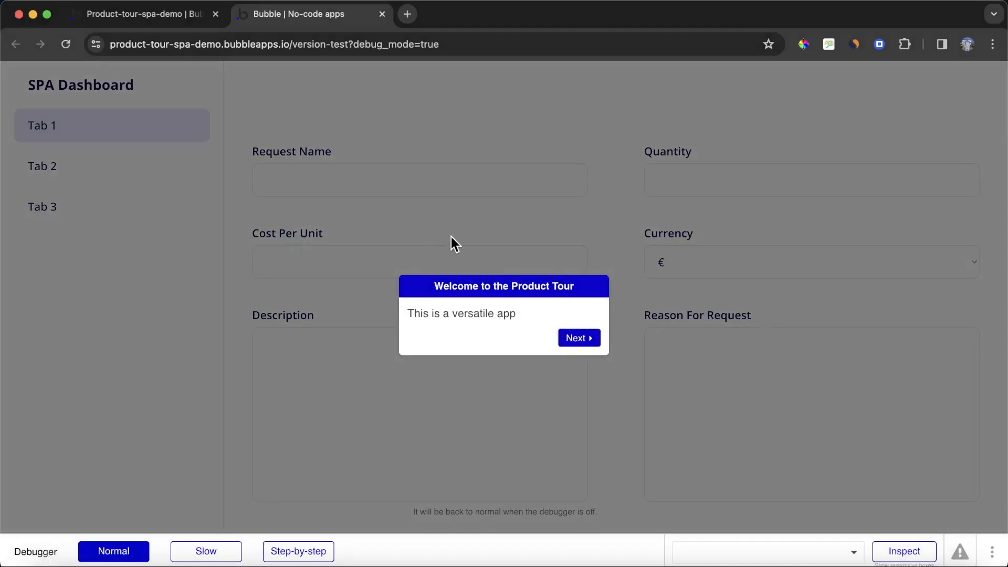
key(Right)
key(Right)
key(Right)
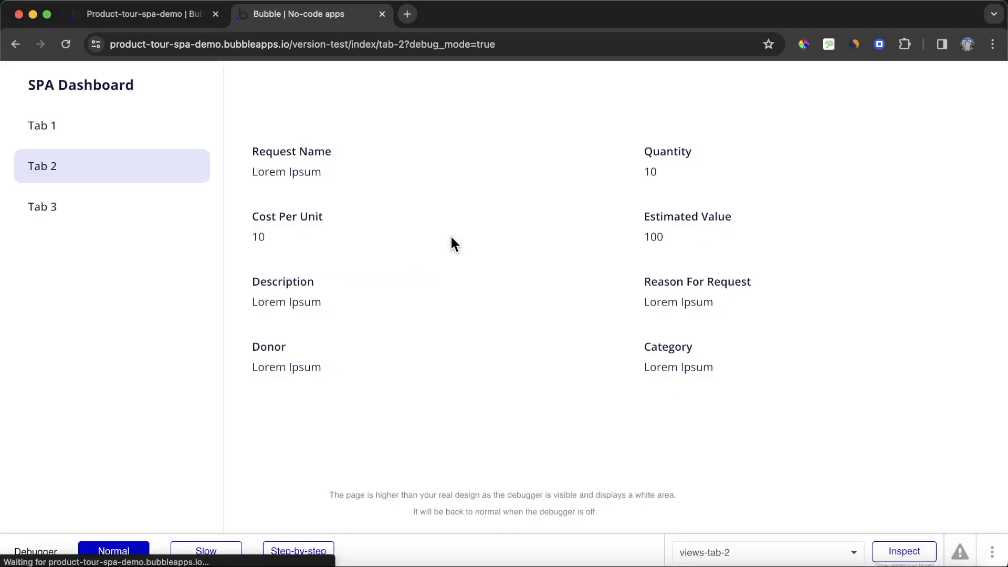
key(Right)
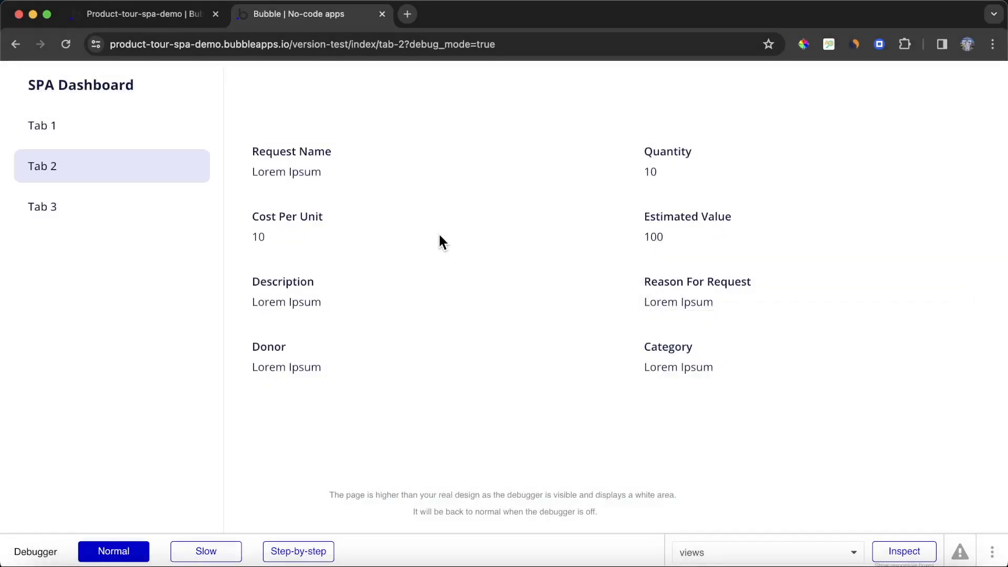
- Switch between Tab 1, Tab 3 and Tab 2, return to Tab 1 and reload to check whether the tour reappears
click(91, 140)
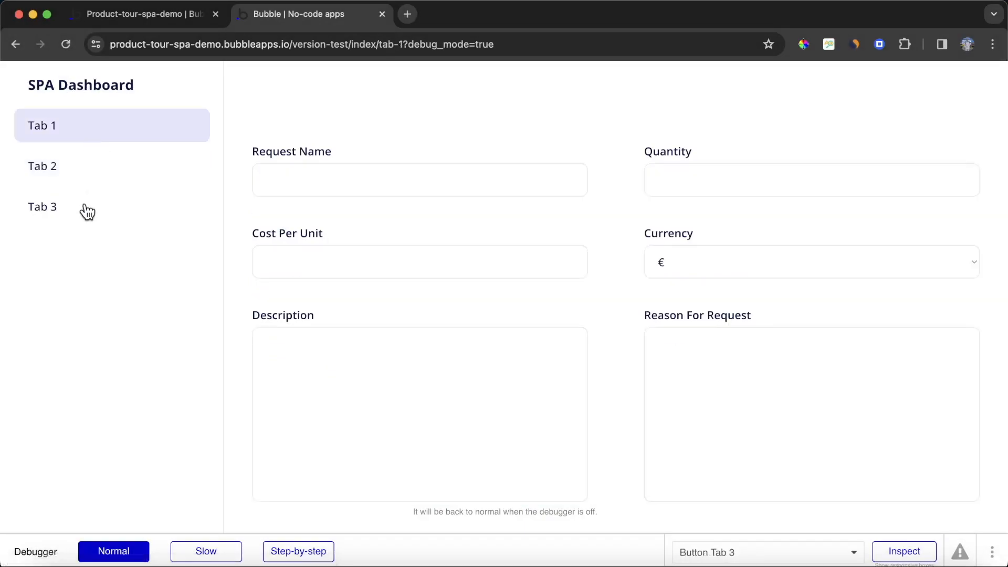
click(85, 207)
click(76, 169)
click(78, 139)
click(67, 44)
- Return to the Bubble editor and draw a button about 223 px wide in the views group, labelled Restart Tour
click(129, 16)
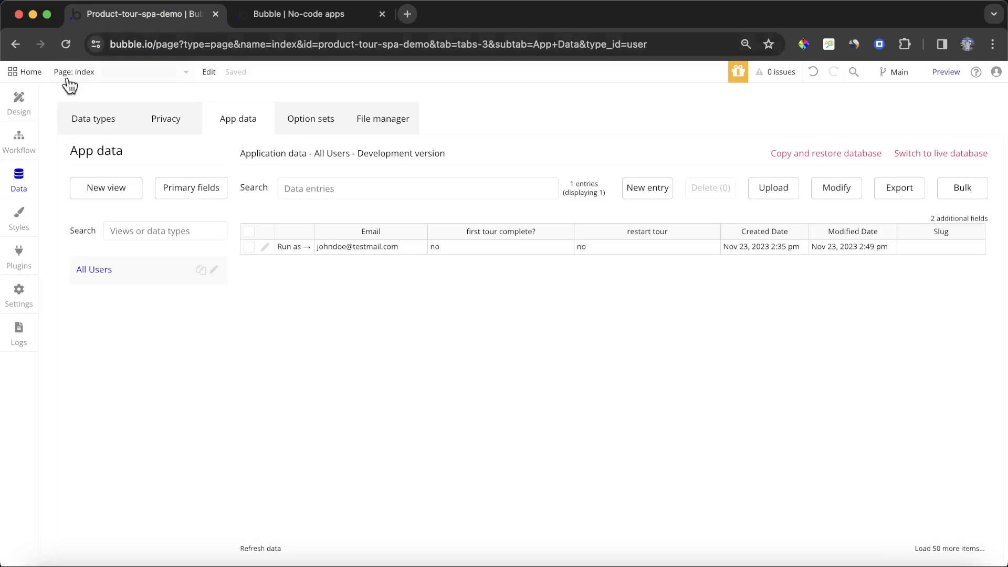
click(28, 103)
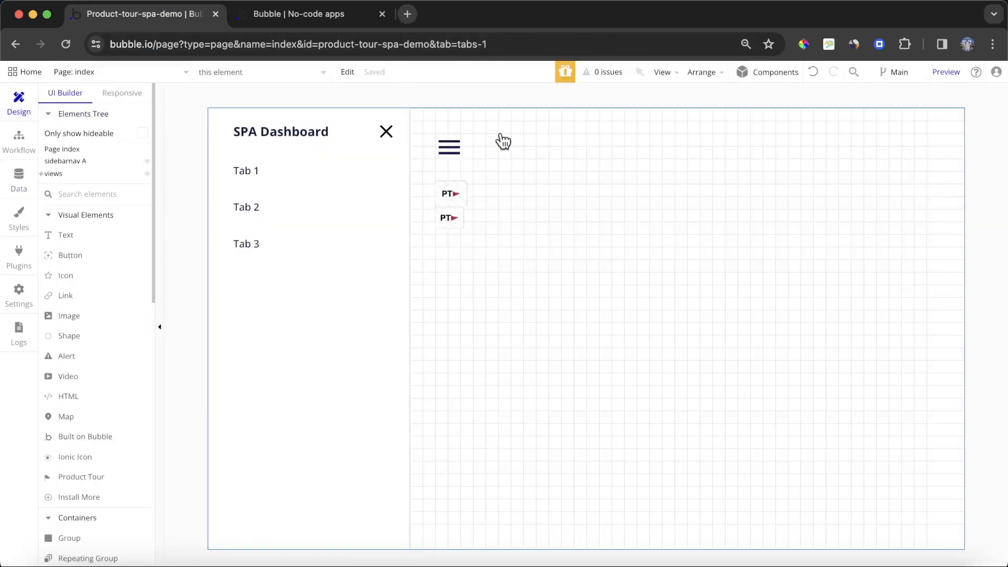
click(52, 174)
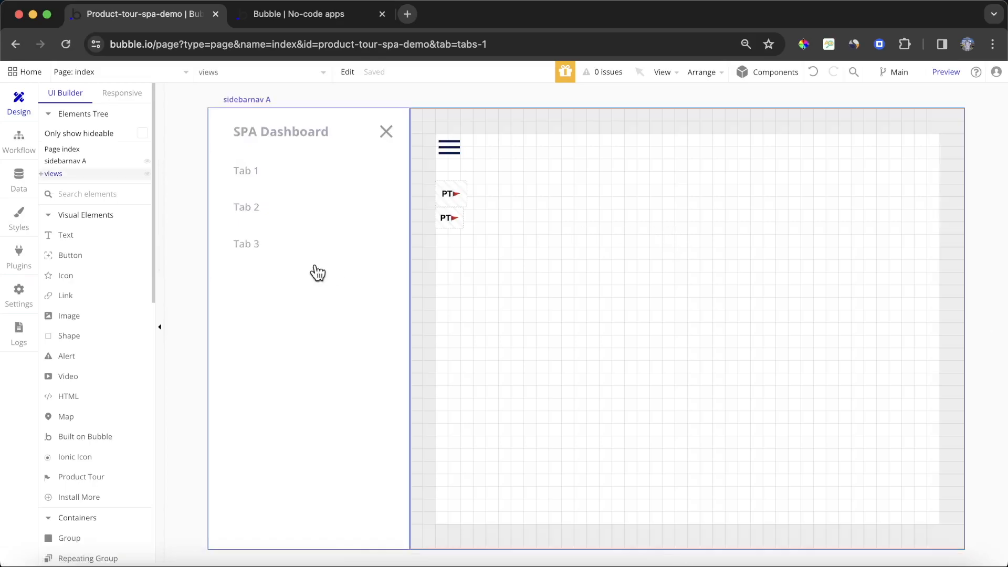
click(104, 259)
drag(468, 290, 607, 322)
text(Rest)
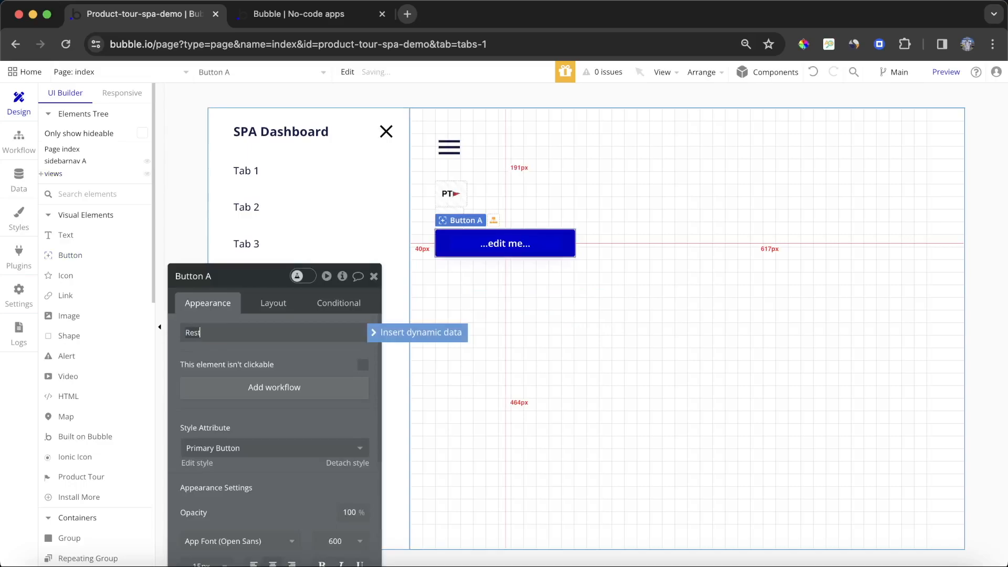
text(art Tour)
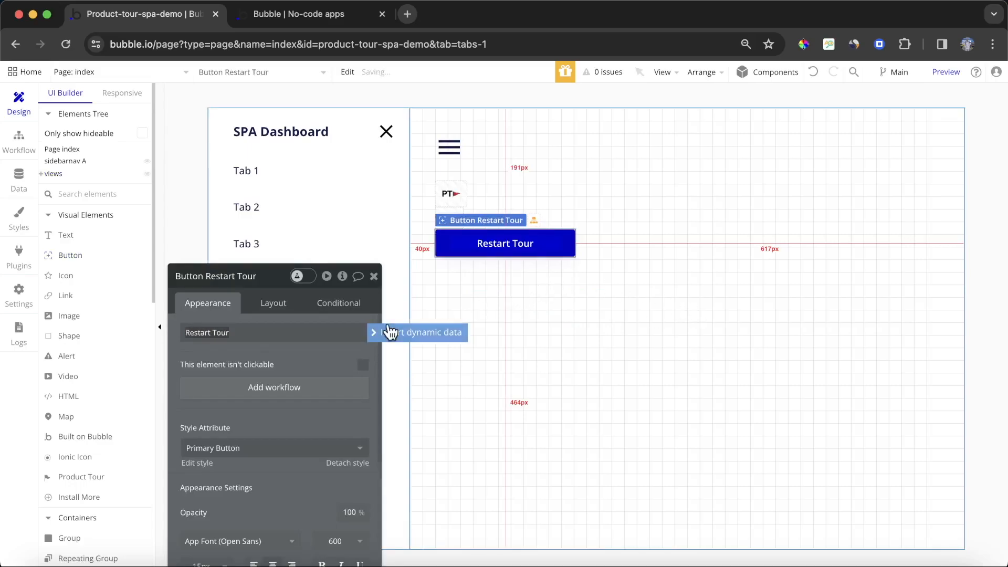
click(273, 312)
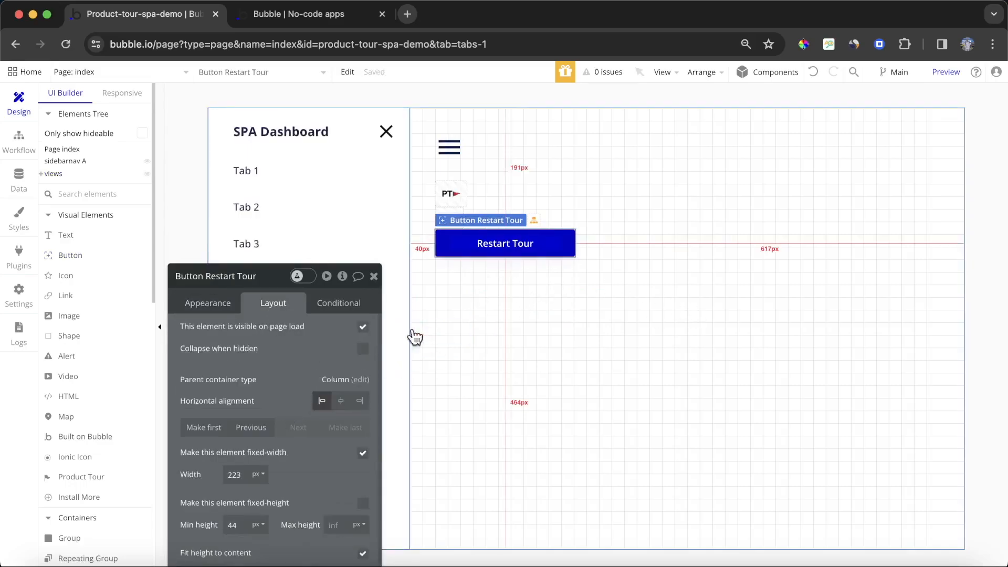
click(215, 314)
- Create a workflow for the Restart Tour button that starts the product tour, with ProductTour A as the element
click(274, 389)
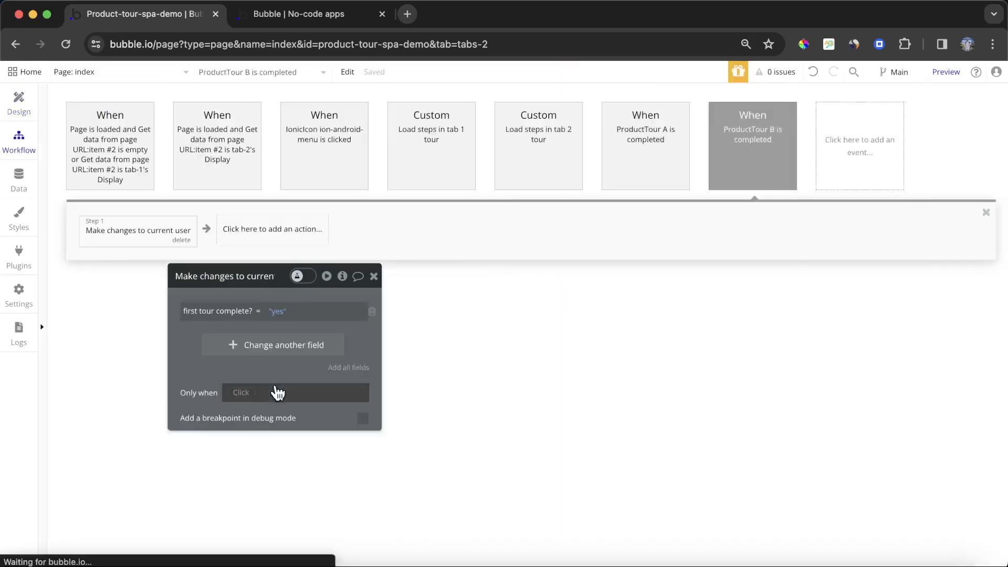
click(134, 241)
text(st)
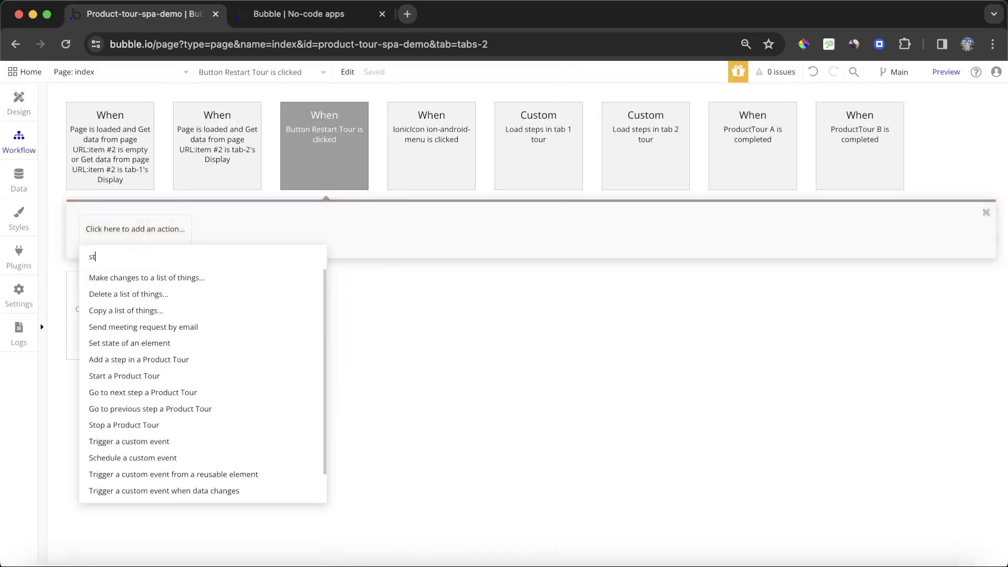
click(178, 376)
click(325, 309)
click(326, 328)
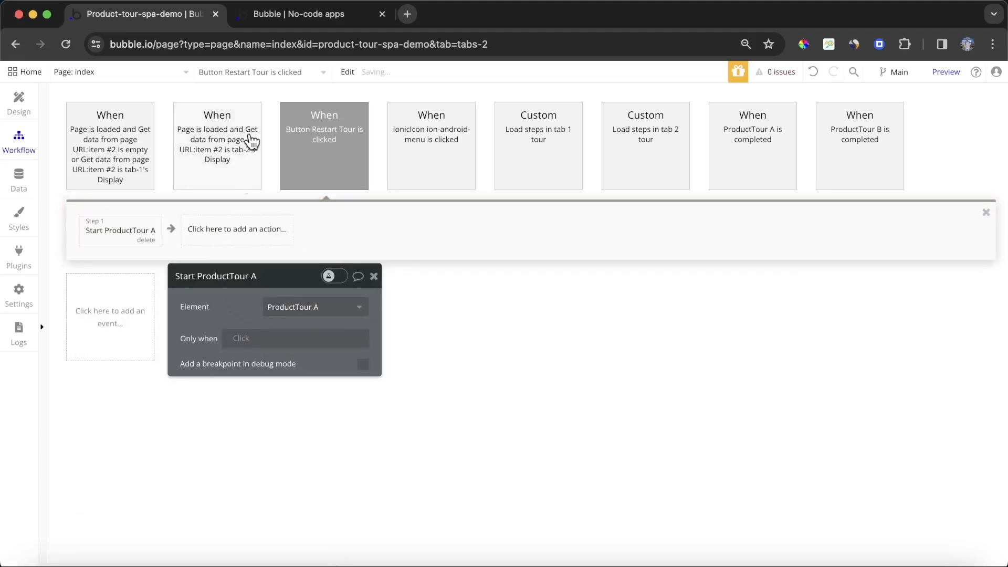
- Switch to the app preview, restart the tour with the Restart Tour button and advance through its steps into Tab 2
click(334, 16)
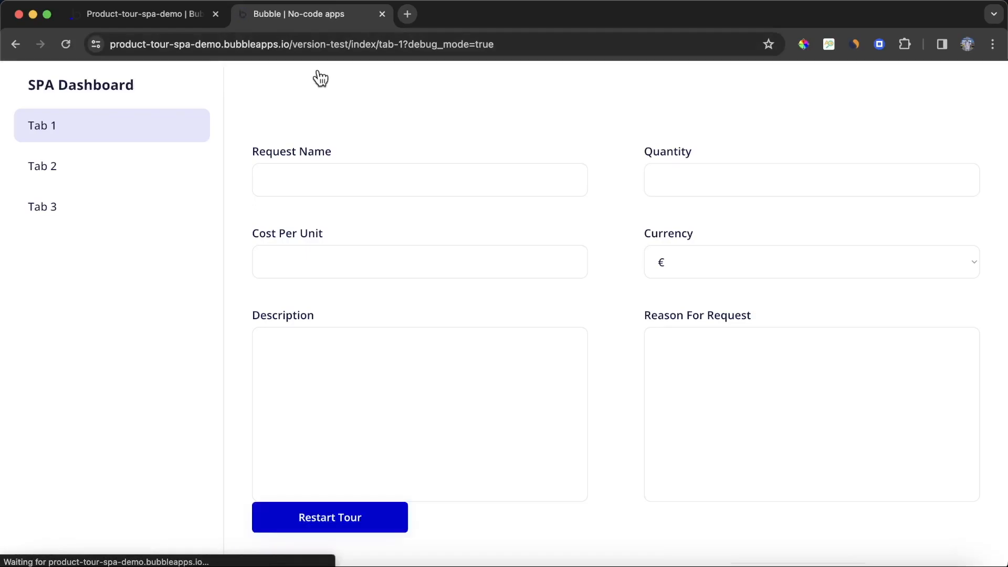
click(382, 517)
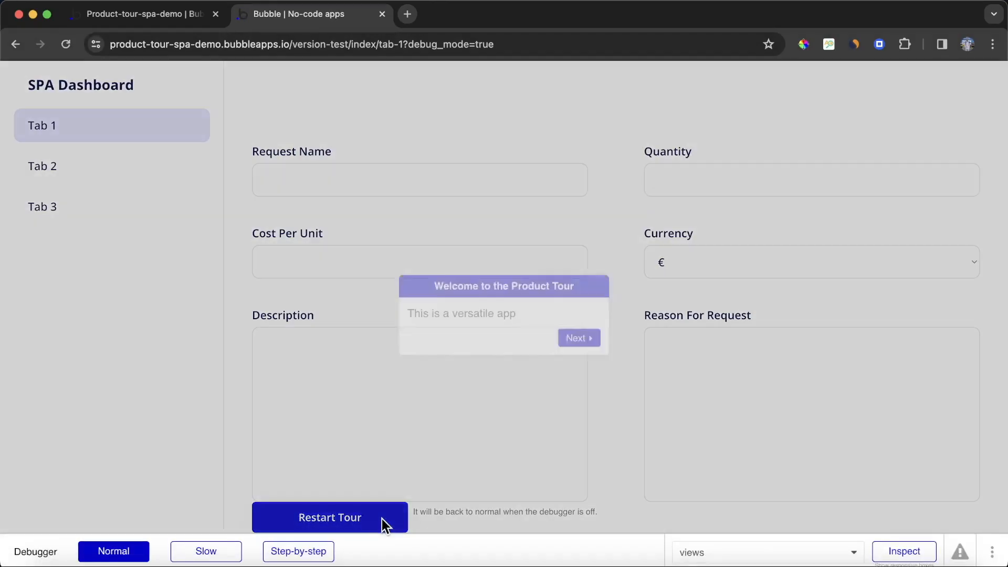
key(Right)
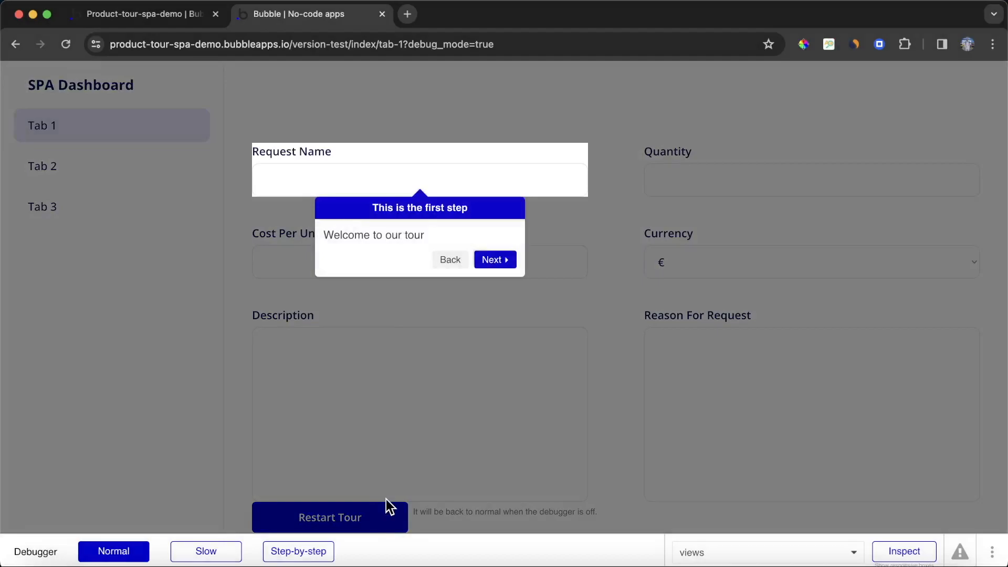
key(Right)
key(Right)
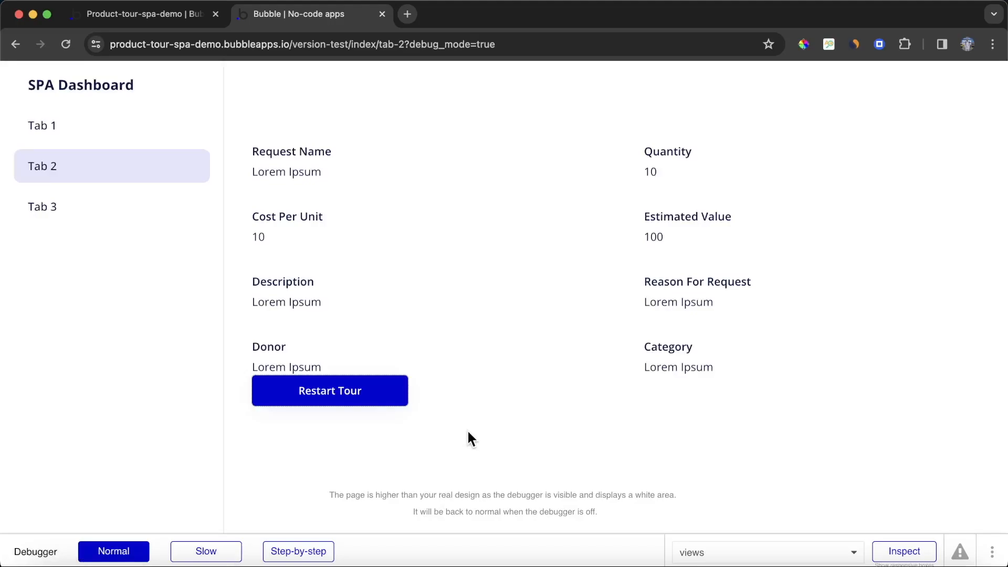
- Return to the Bubble editor and examine the conditions on the tab-2 page-load actions that load the steps and start ProductTour B
click(141, 16)
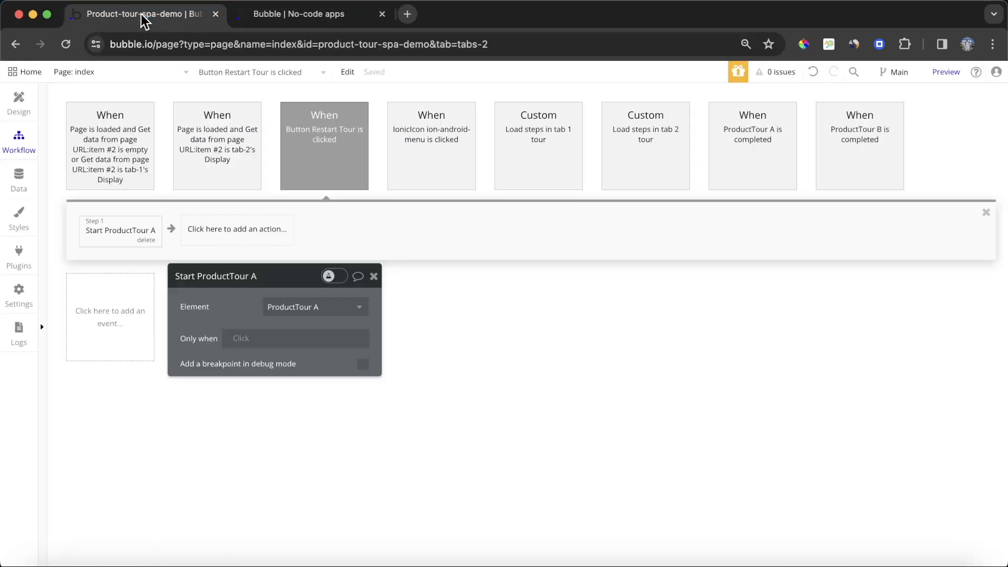
click(232, 143)
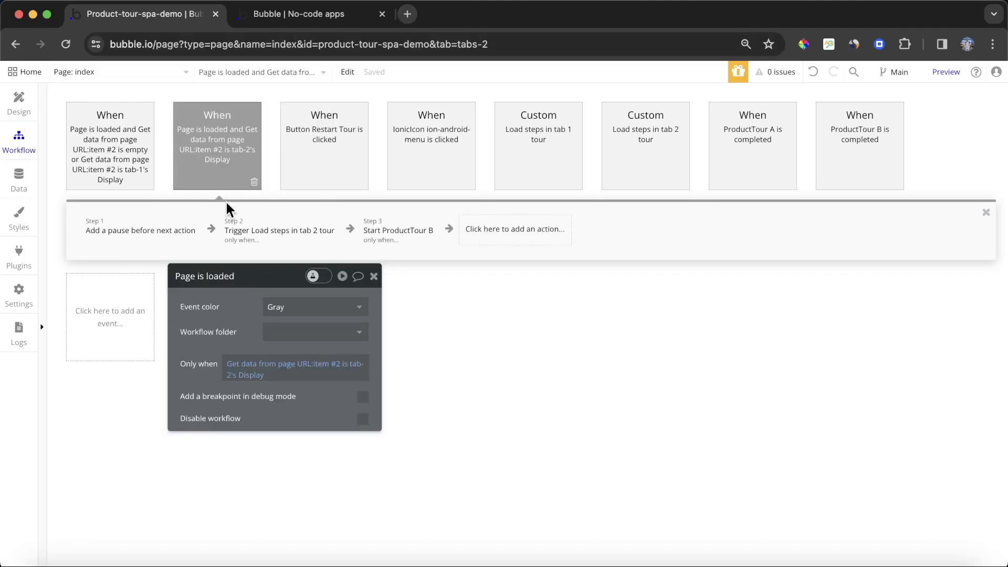
click(296, 231)
drag(245, 308, 322, 351)
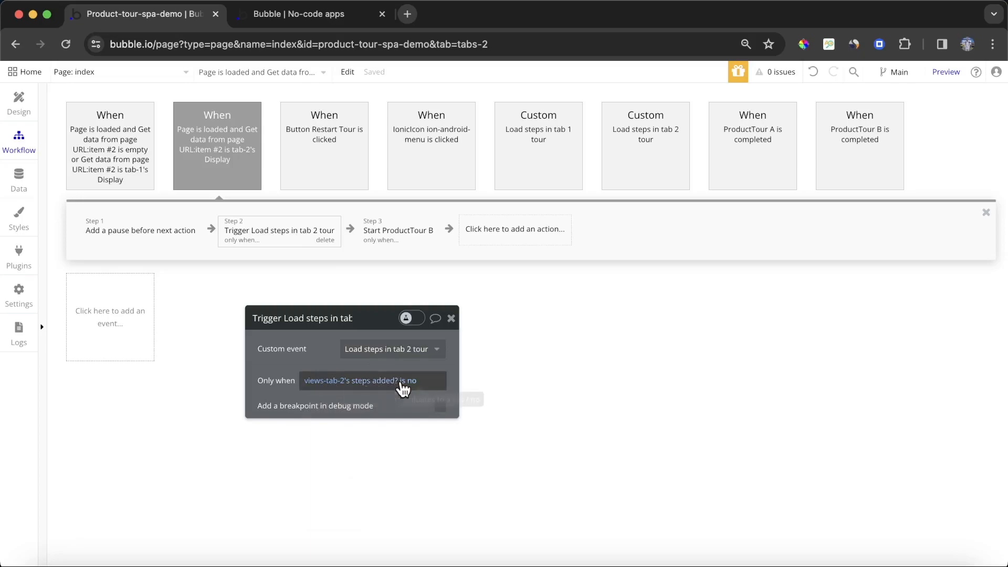
click(397, 234)
drag(293, 342, 304, 302)
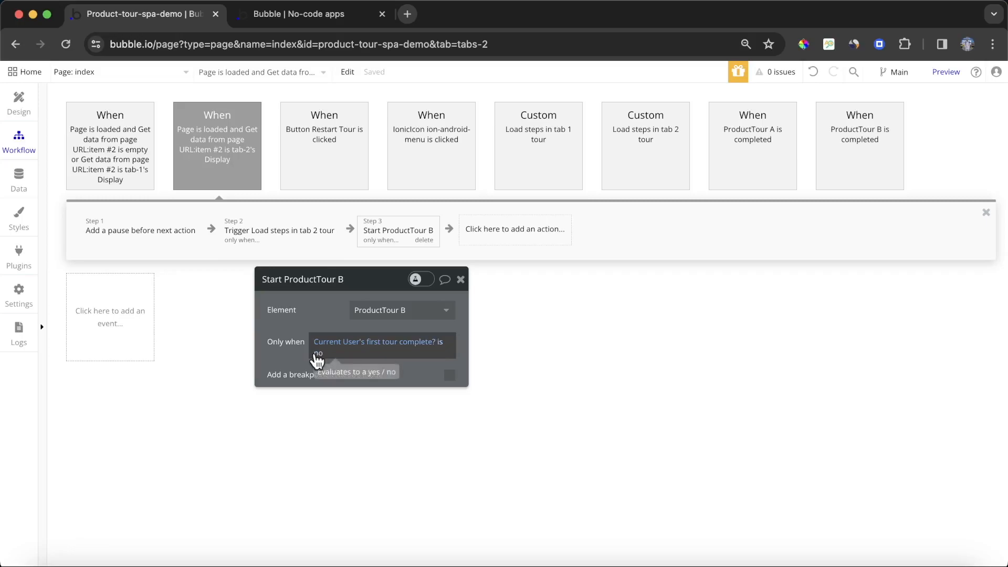
click(274, 242)
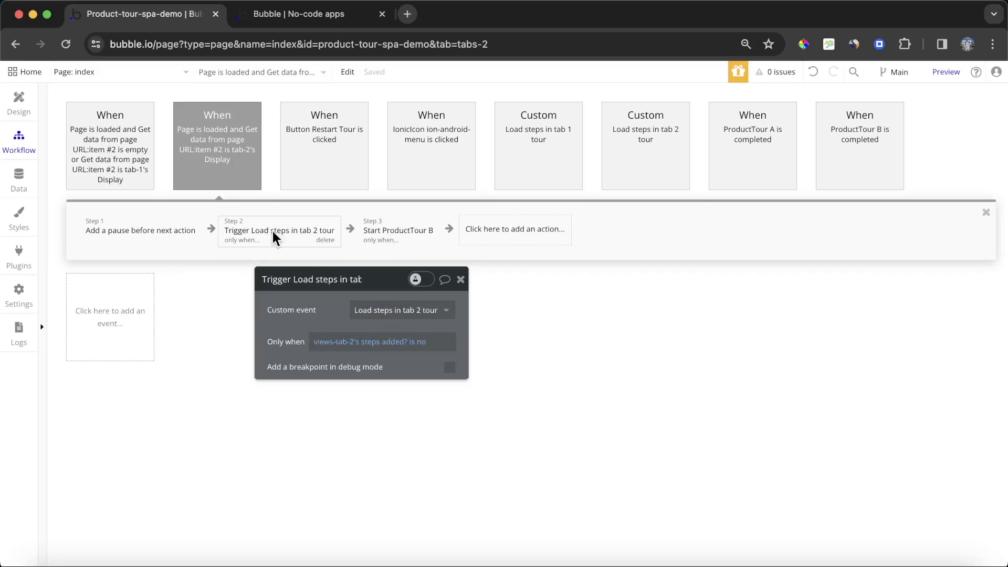
click(427, 243)
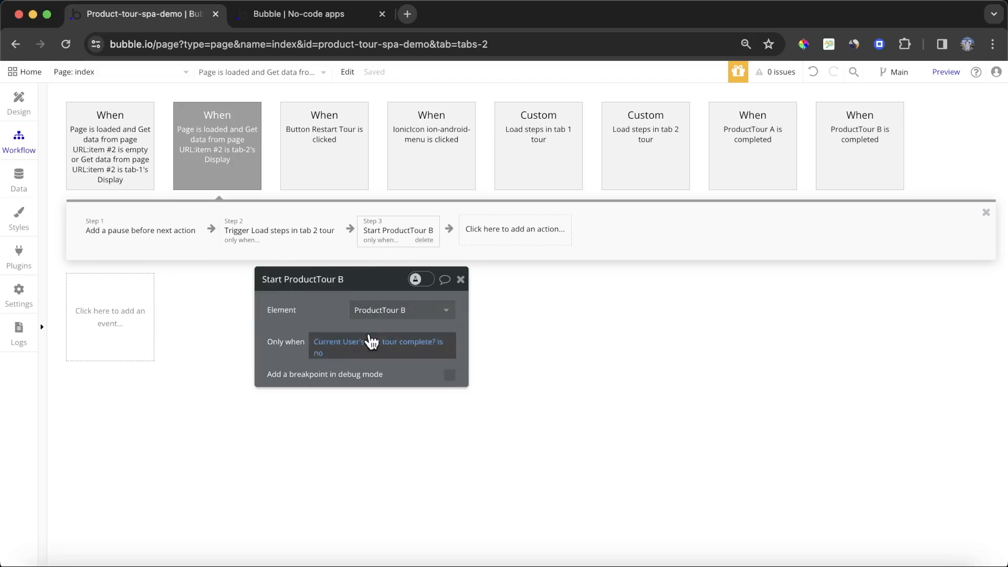
- Extend the Start ProductTour B condition with "and Current User's restart tour is yes"
click(357, 355)
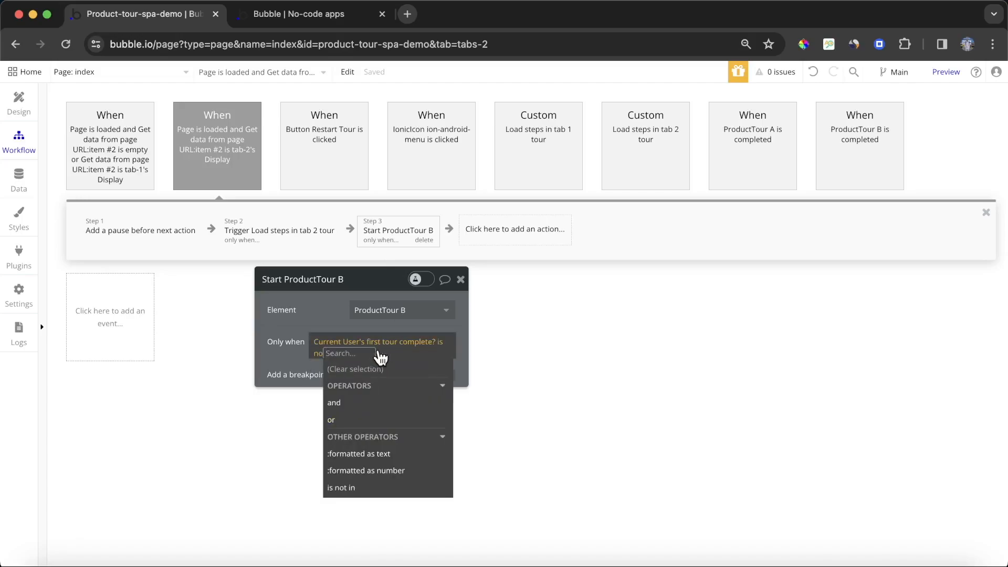
click(422, 403)
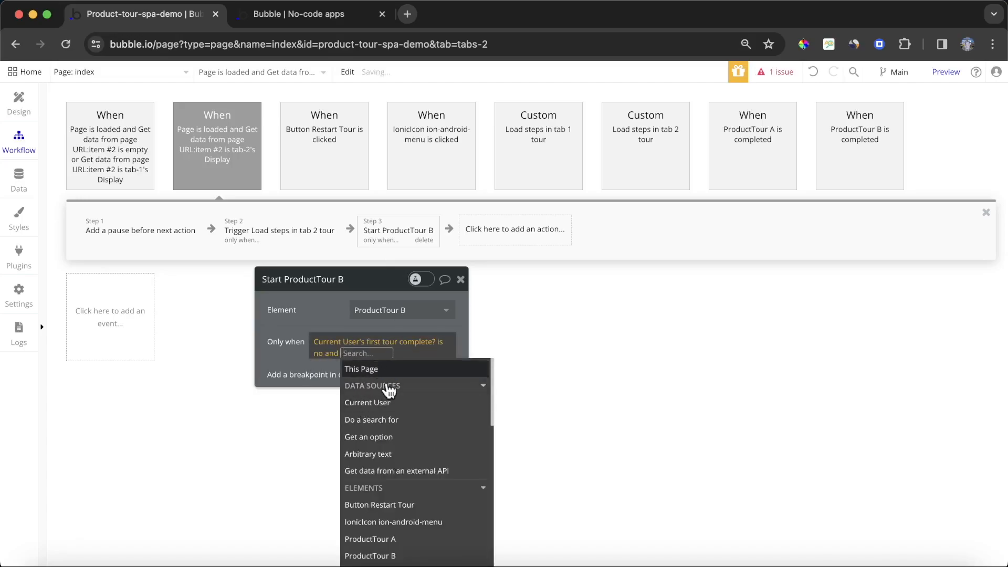
click(448, 403)
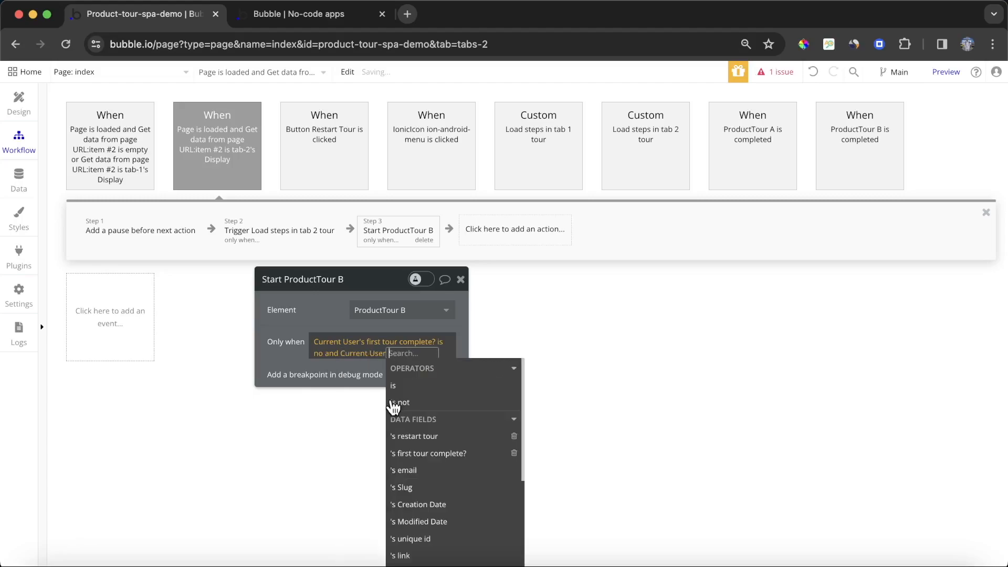
click(440, 438)
click(420, 414)
click(383, 421)
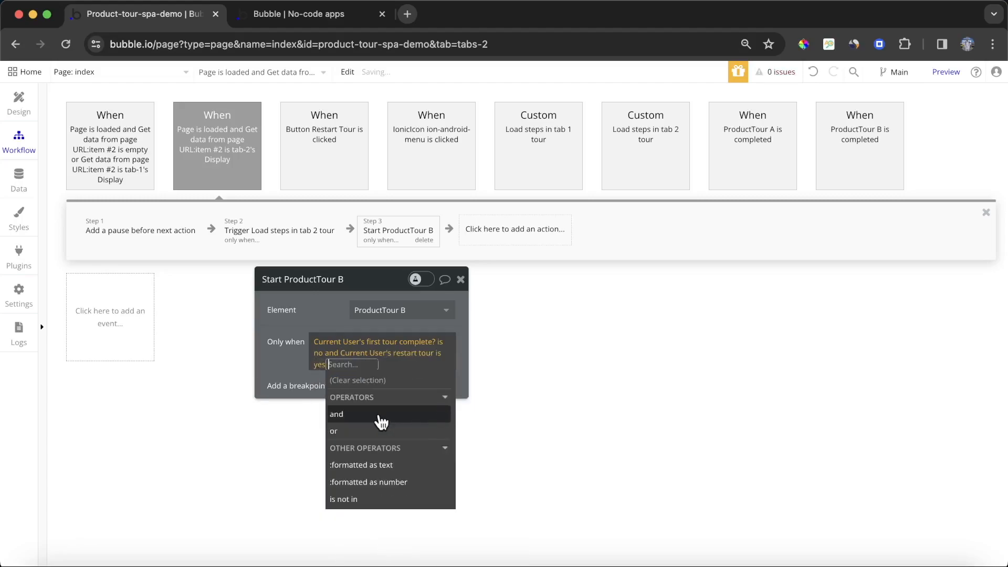
click(316, 321)
- Check the user data, then insert a Make changes to current user action before Start ProductTour A in the Restart Tour button's workflow
click(19, 178)
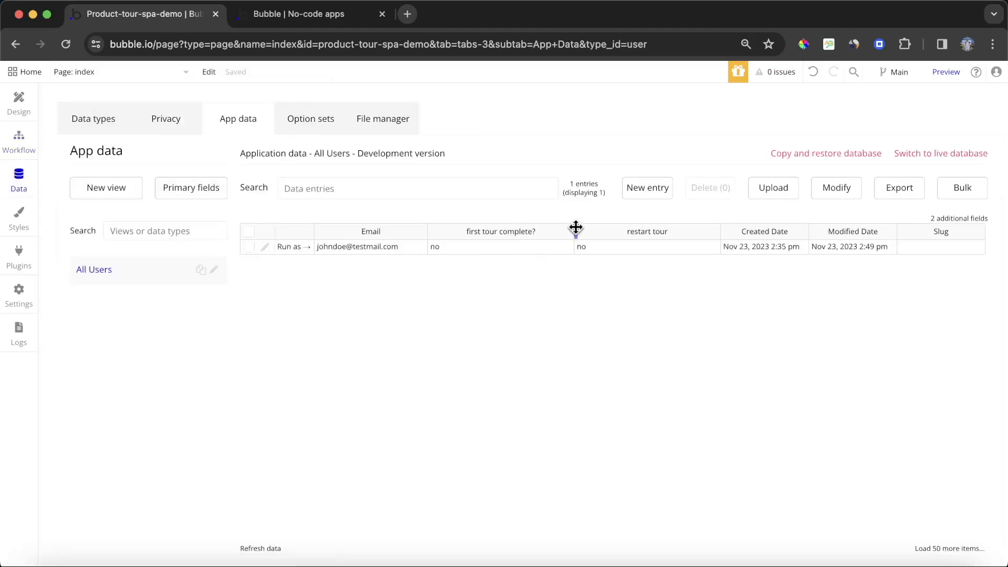
click(31, 150)
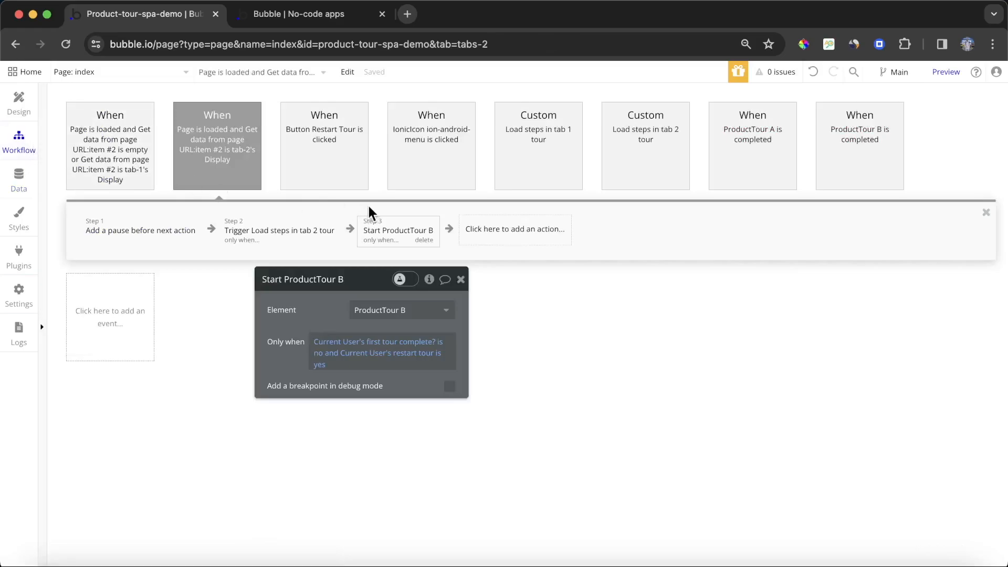
click(341, 152)
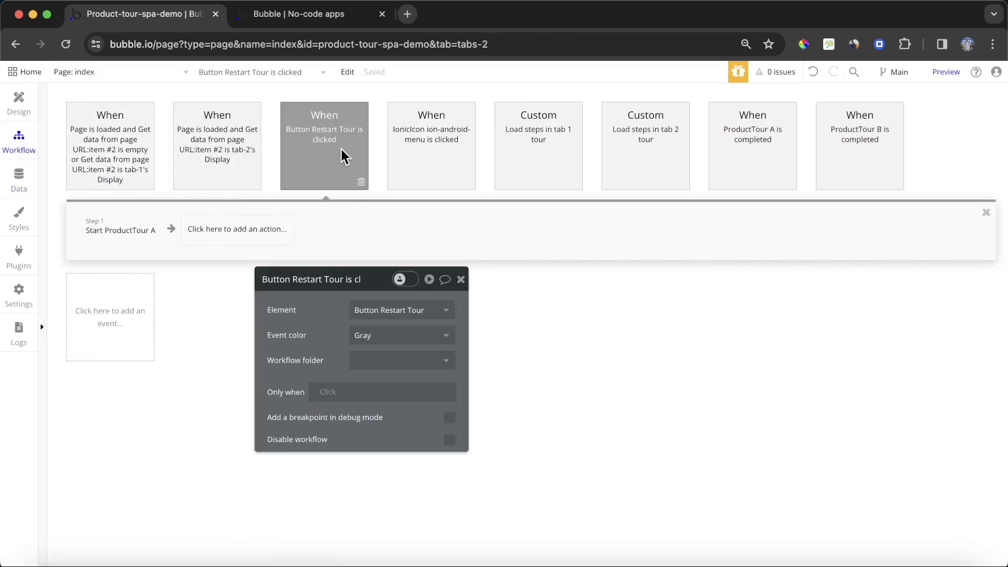
right_click(142, 231)
click(191, 258)
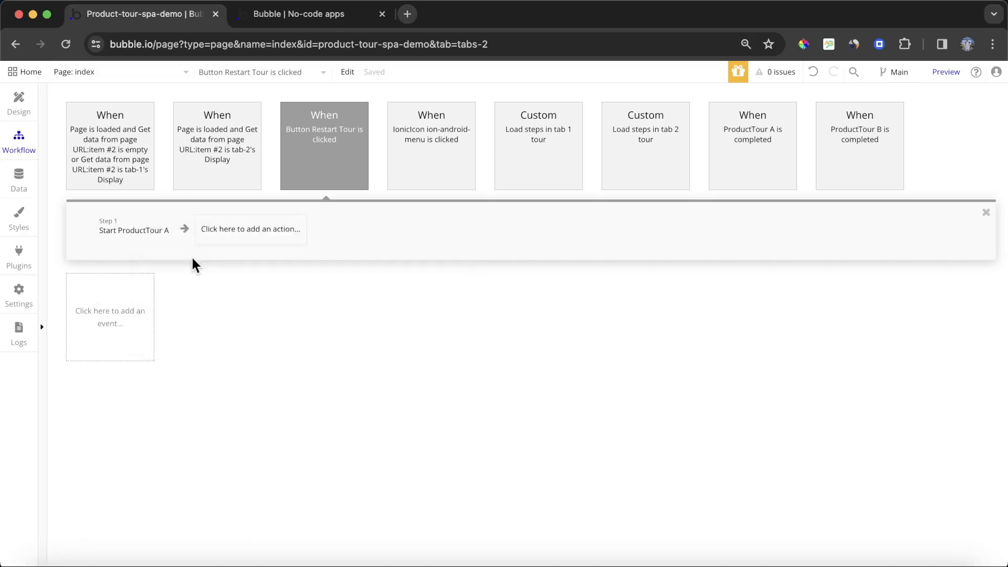
mouse_move(147, 322)
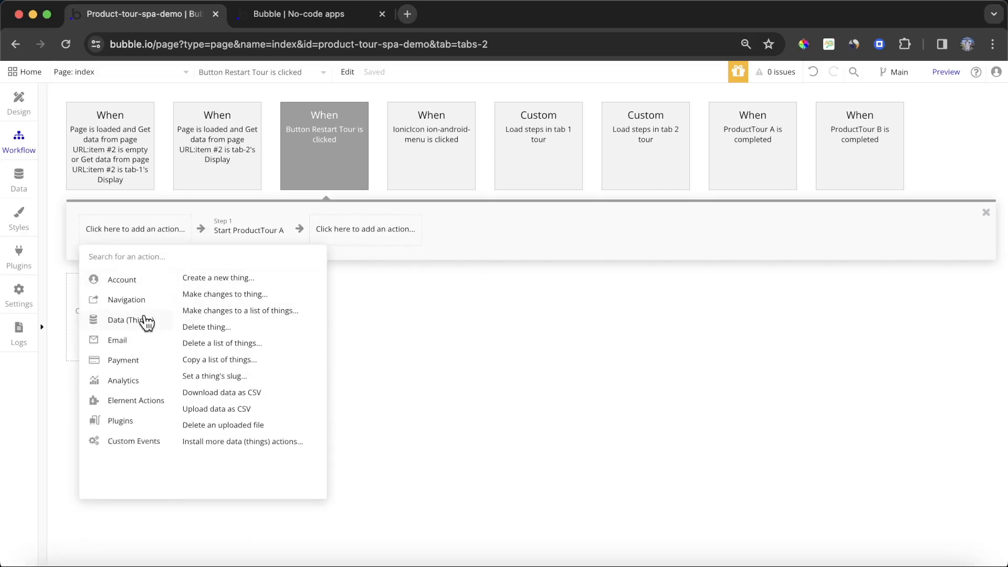
mouse_move(143, 281)
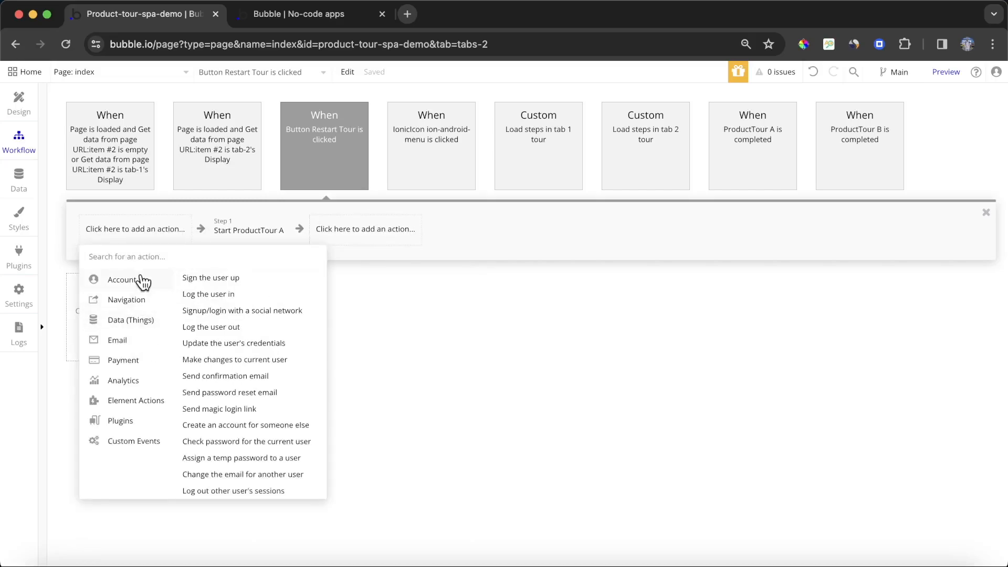
click(245, 361)
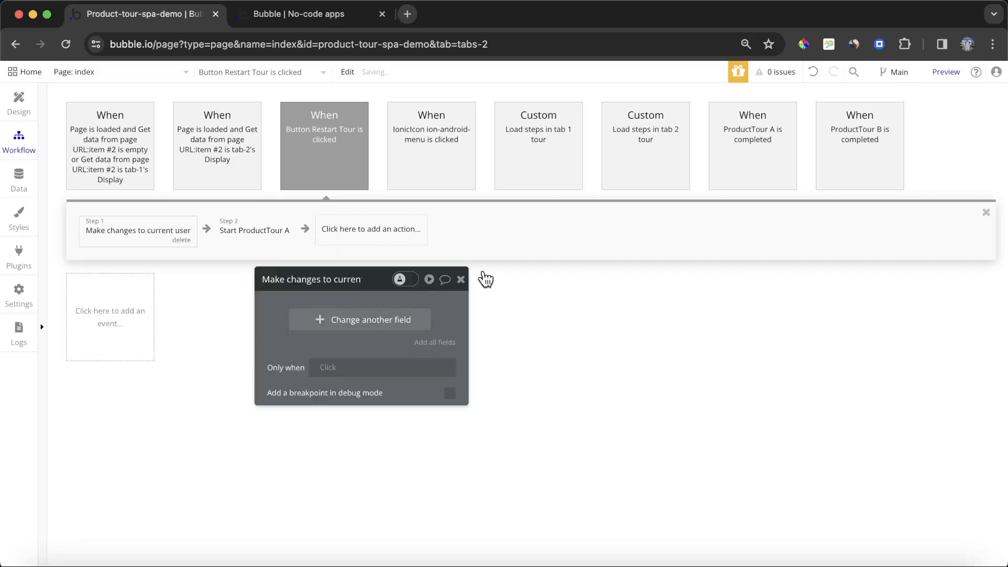
- Make the new user-change action set the restart tour field to "yes"
click(371, 321)
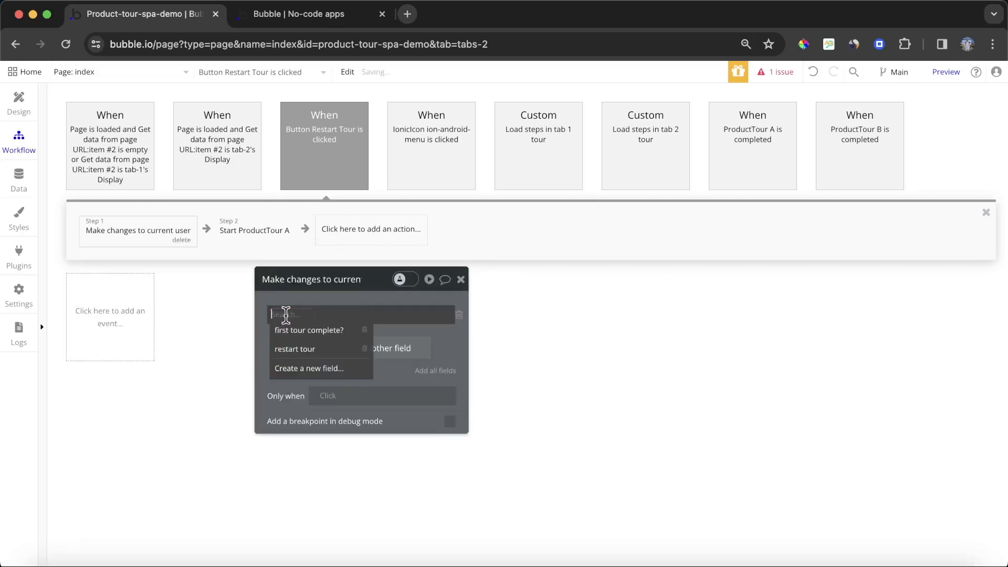
click(295, 349)
click(348, 382)
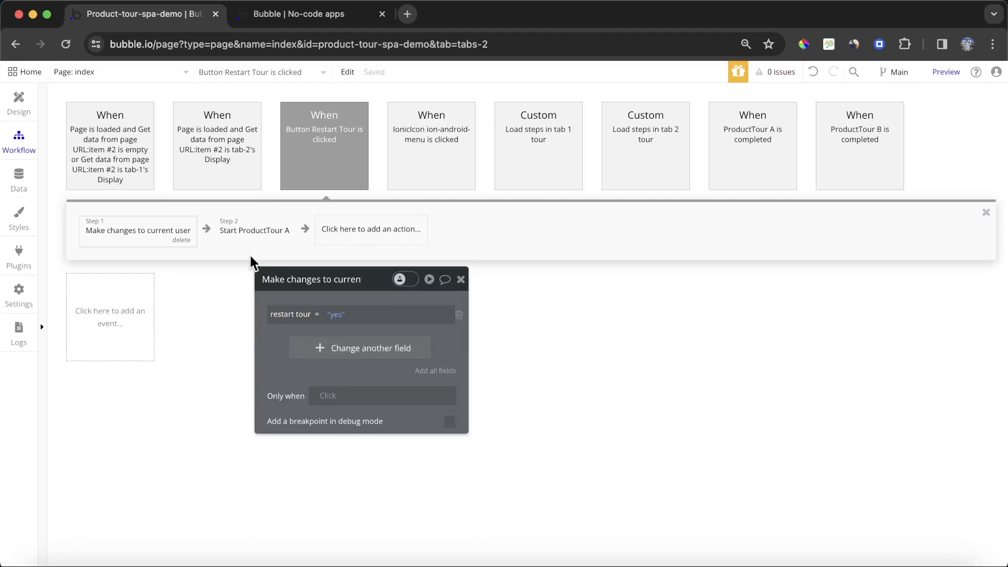
mouse_move(243, 241)
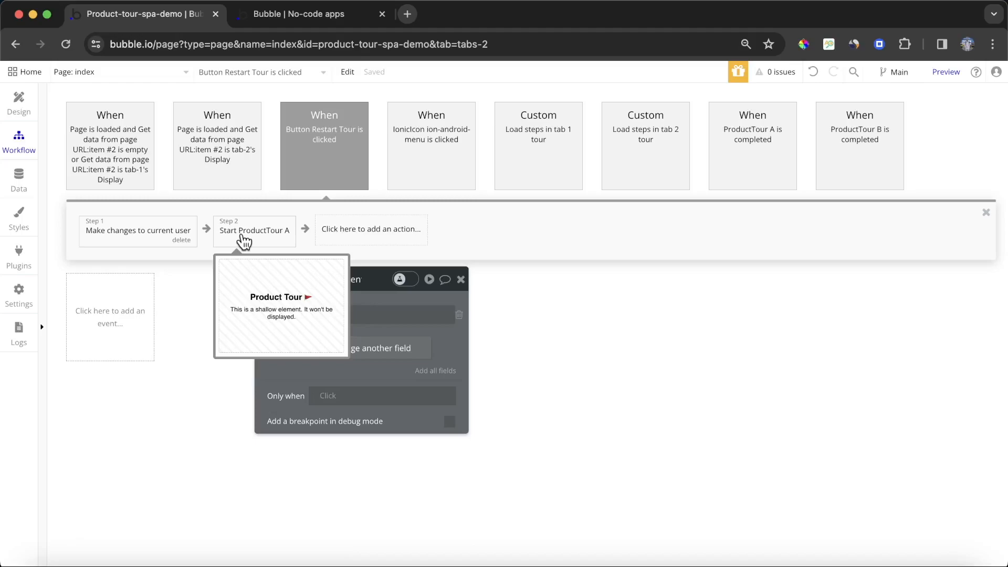
- In the ProductTour B is completed workflow, make the user-change action also set restart tour to "no"
click(859, 145)
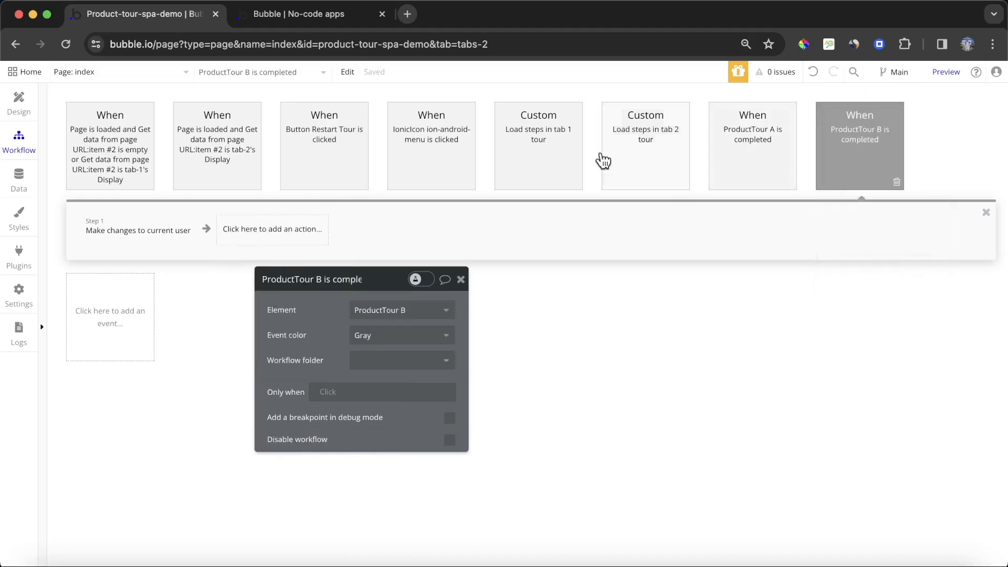
click(177, 245)
click(336, 347)
click(287, 344)
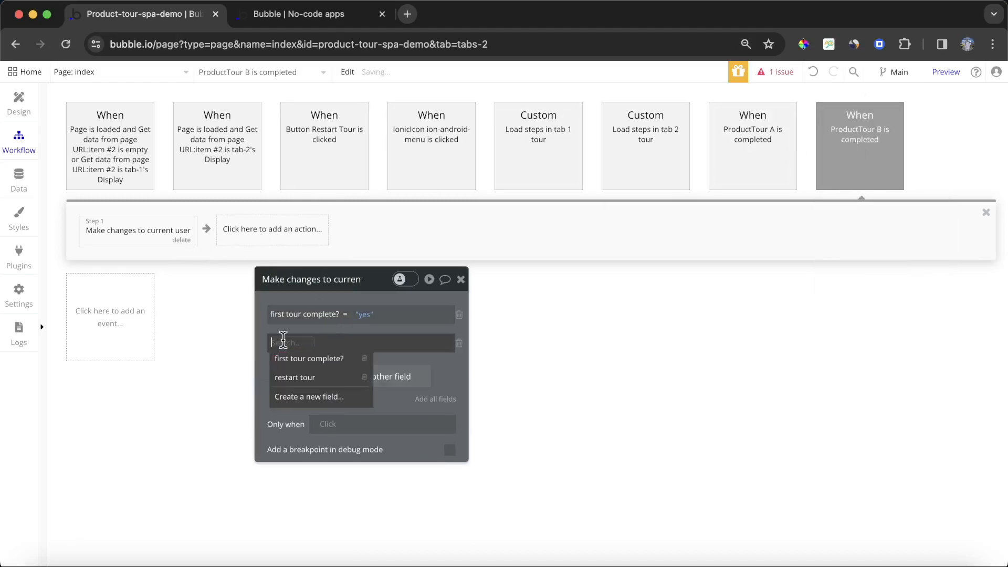
click(302, 374)
click(329, 344)
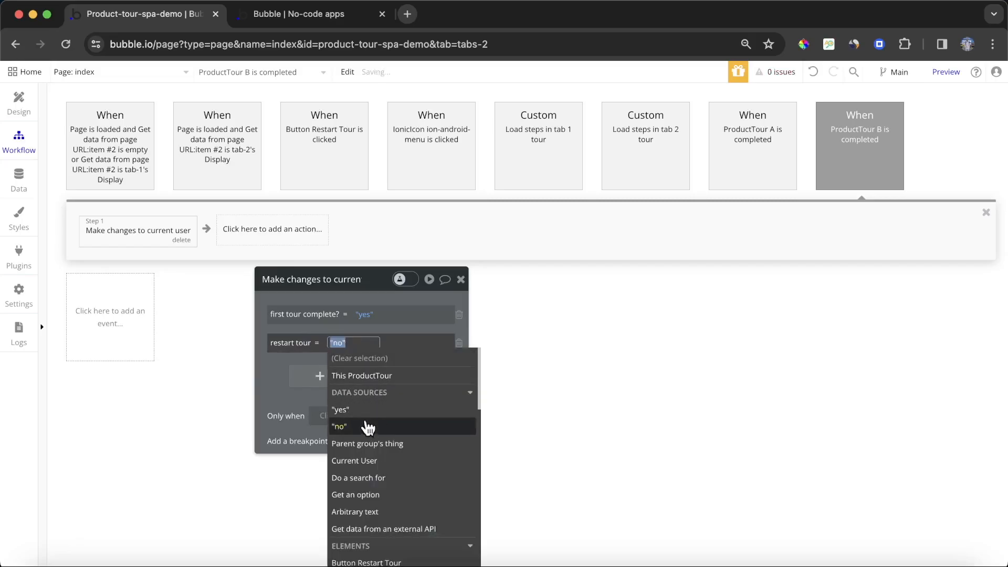
click(278, 386)
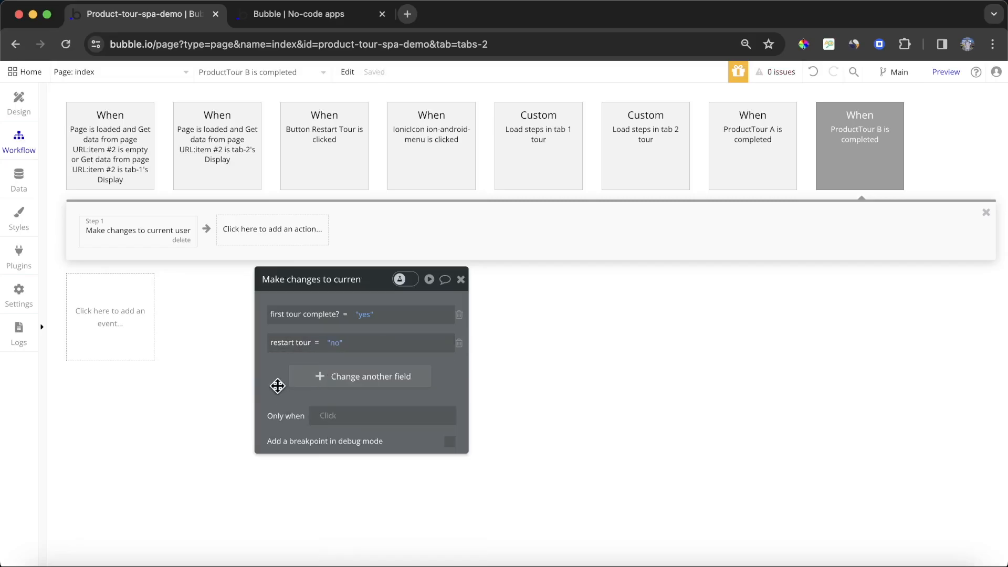
- Switch to the app preview, reload it on Tab 1, restart the tour and advance through its steps into Tab 2
click(292, 11)
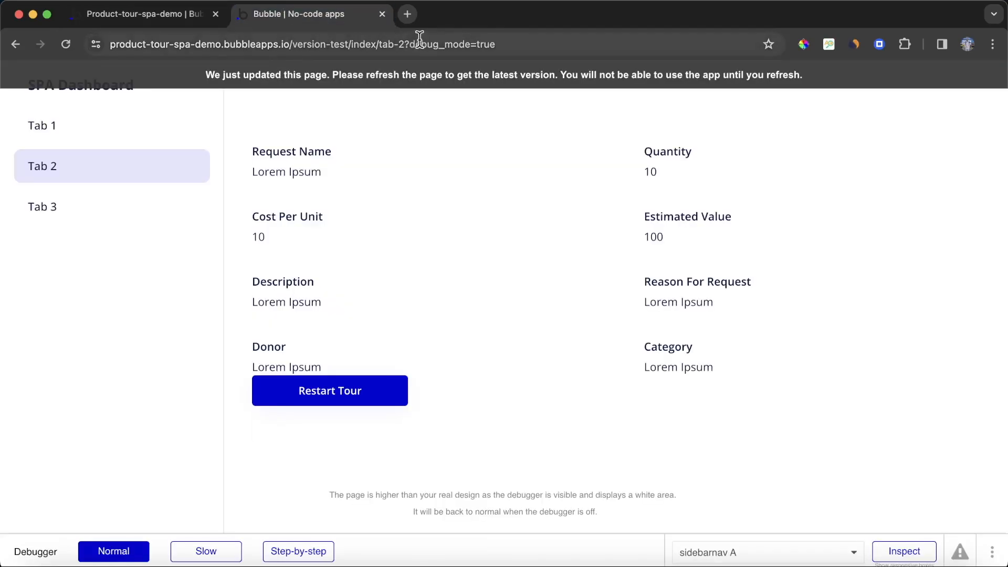
click(110, 127)
click(67, 44)
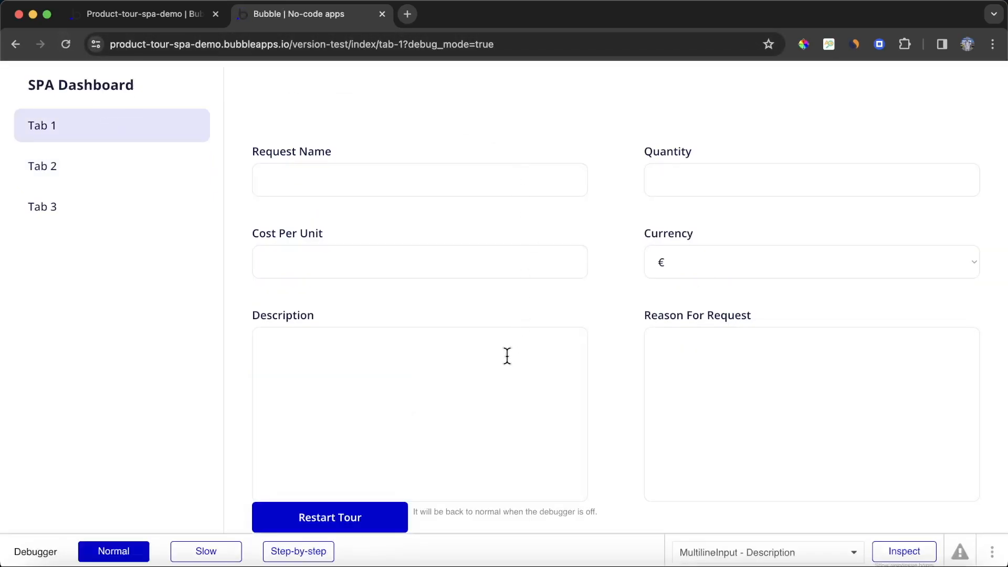
click(375, 521)
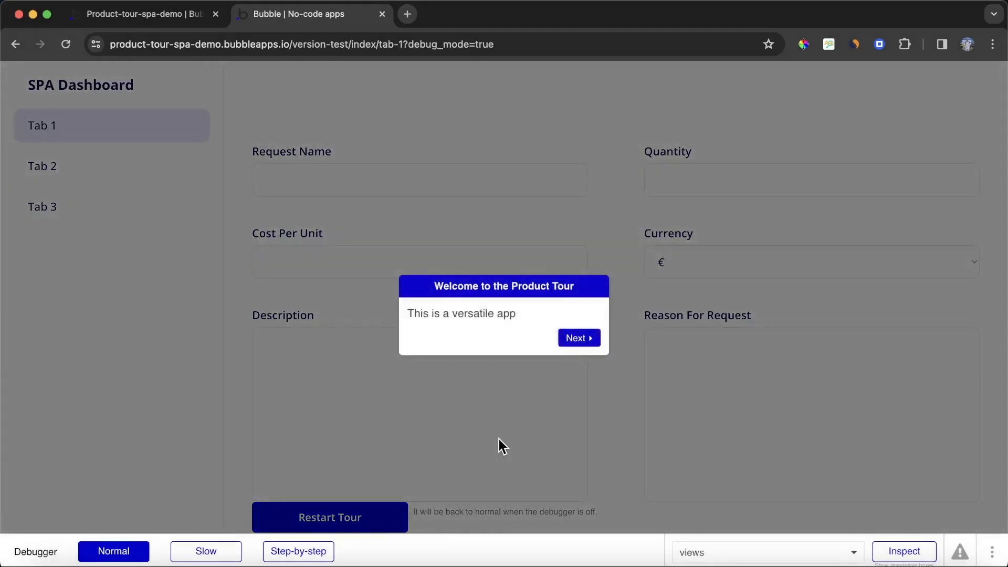
key(Right)
key(Right)
key(Right)
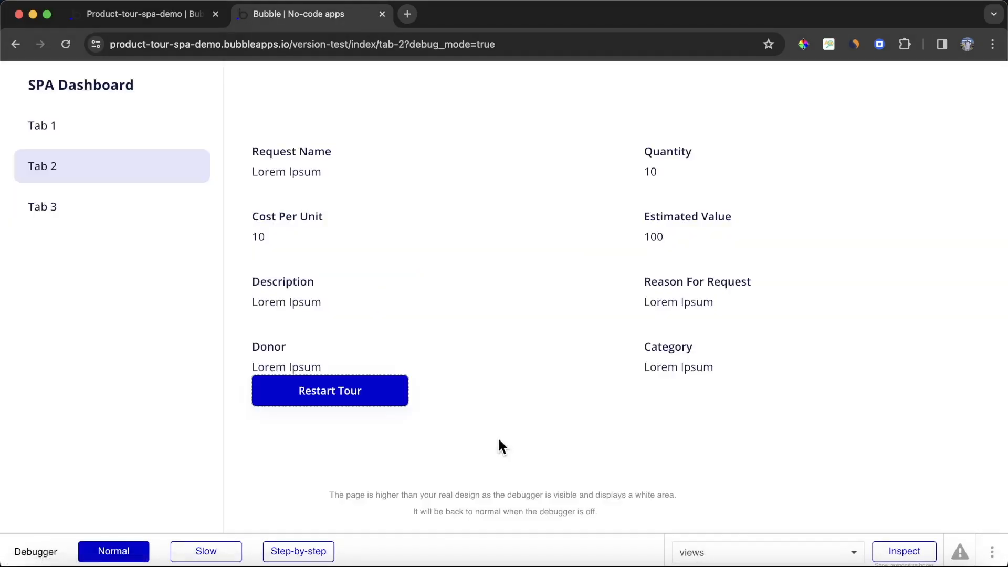
- Return to the Bubble editor and examine the ProductTour B start condition, the refreshed user data and the restart tour field change
click(145, 19)
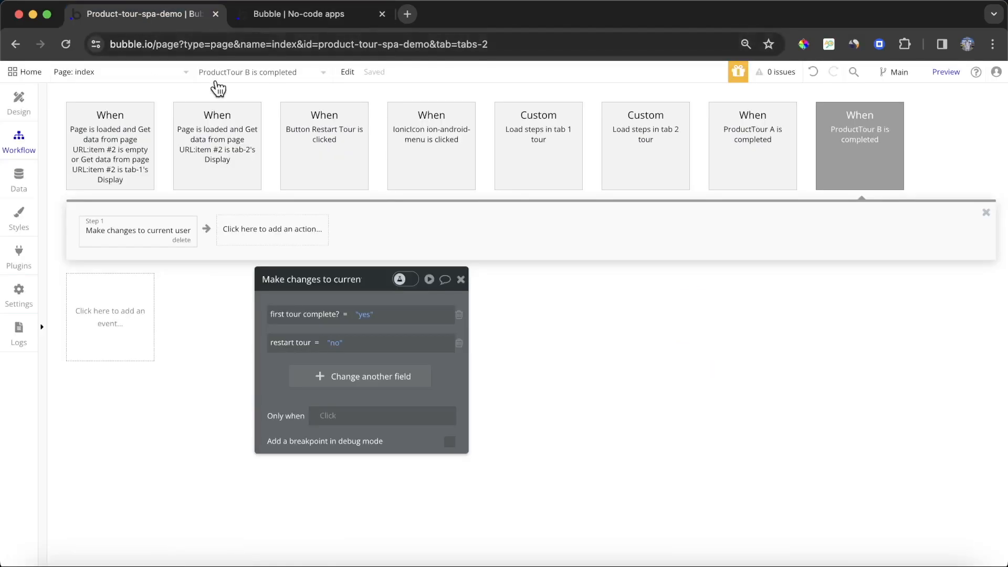
click(226, 123)
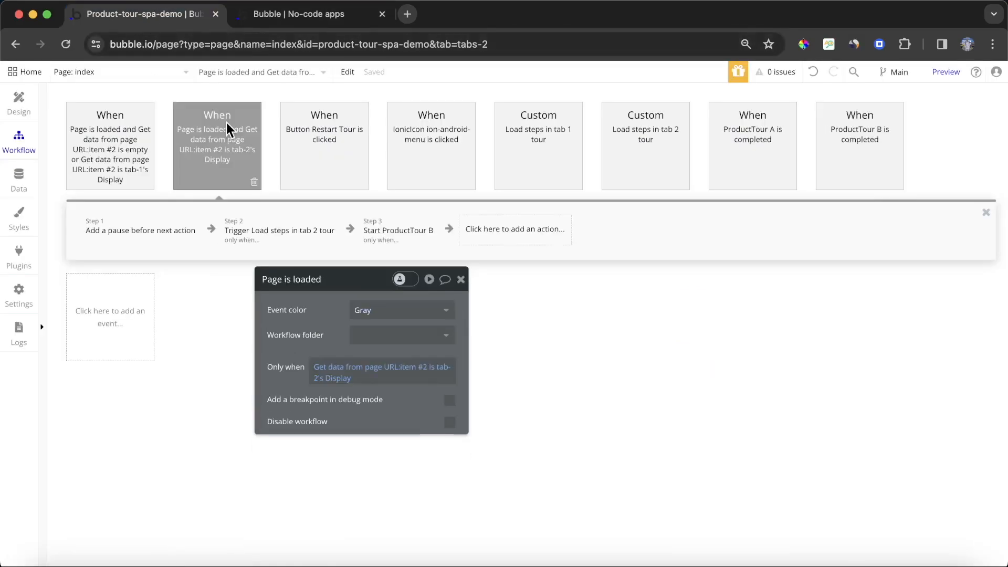
click(242, 237)
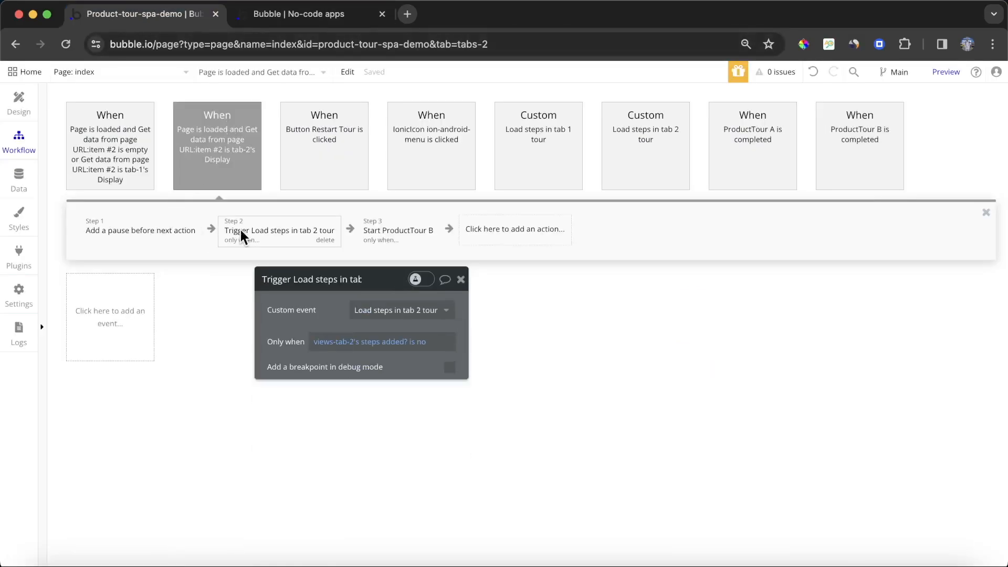
click(376, 230)
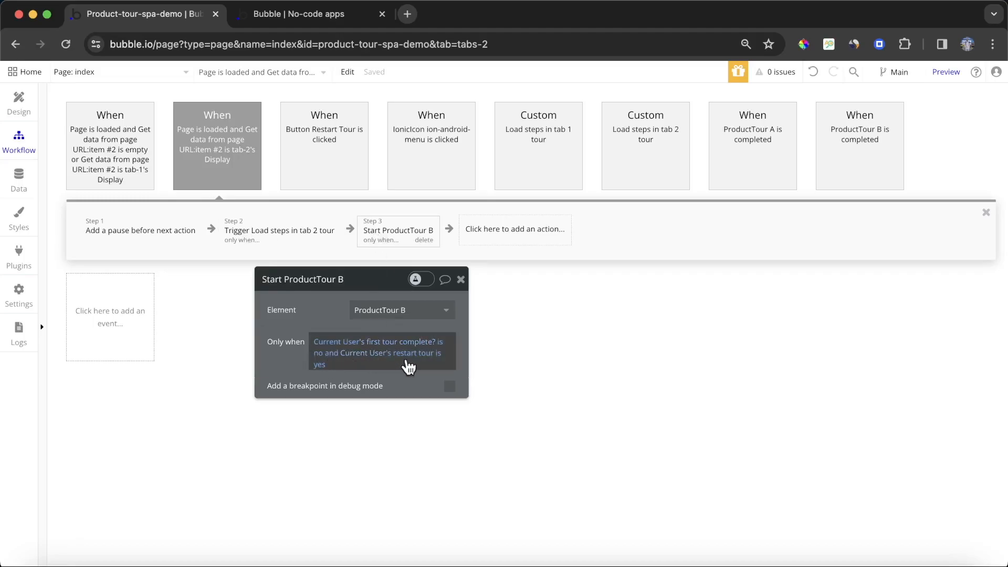
click(19, 186)
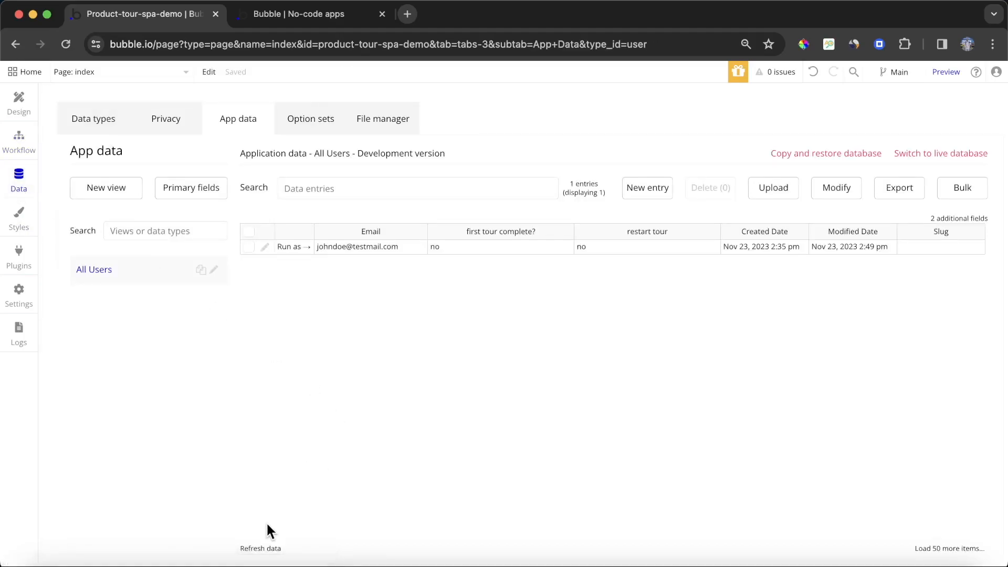
click(261, 548)
click(21, 140)
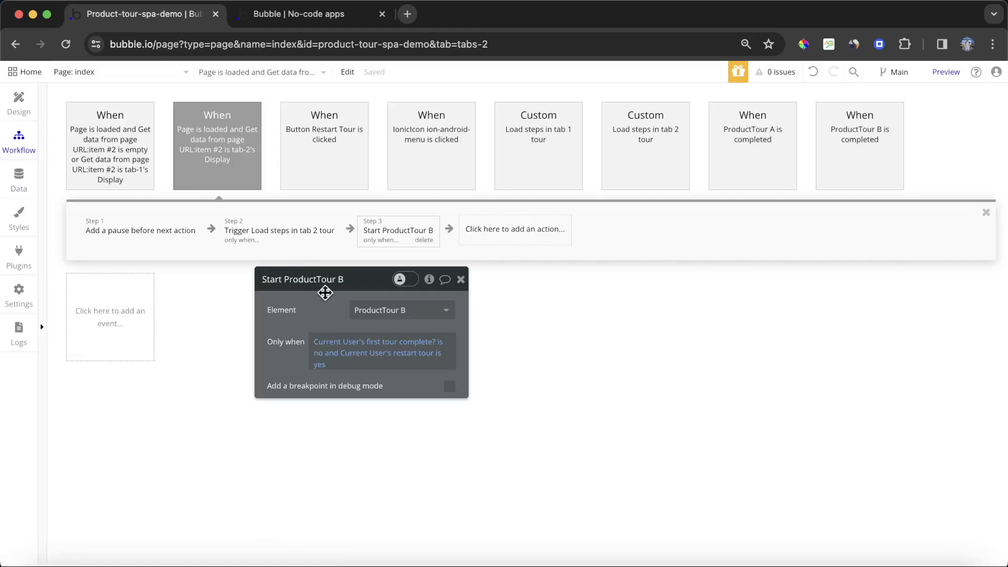
click(889, 169)
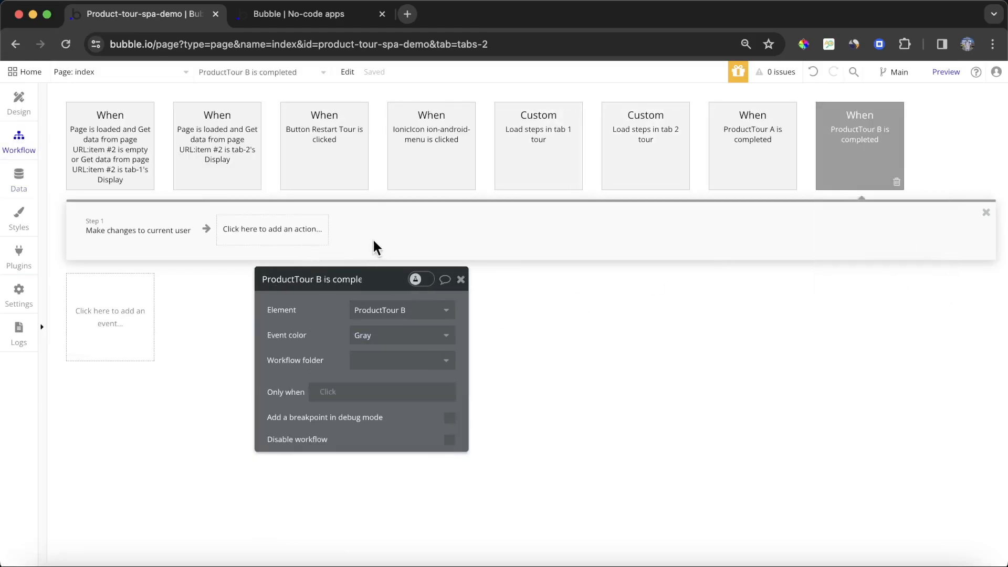
click(333, 150)
click(143, 229)
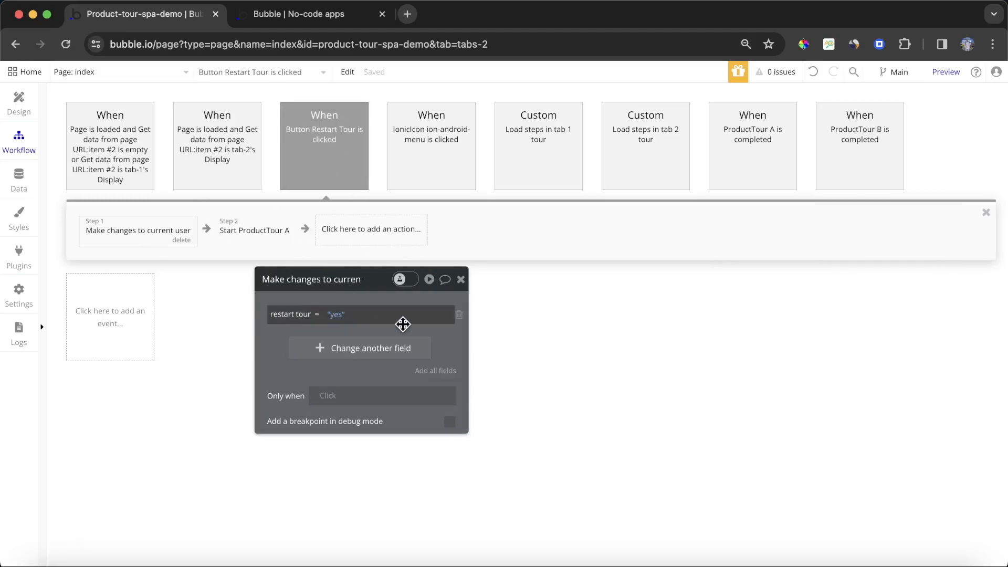
- Replace "and" with "or" in the condition of the tab-2 page-load action that starts ProductTour B
click(225, 184)
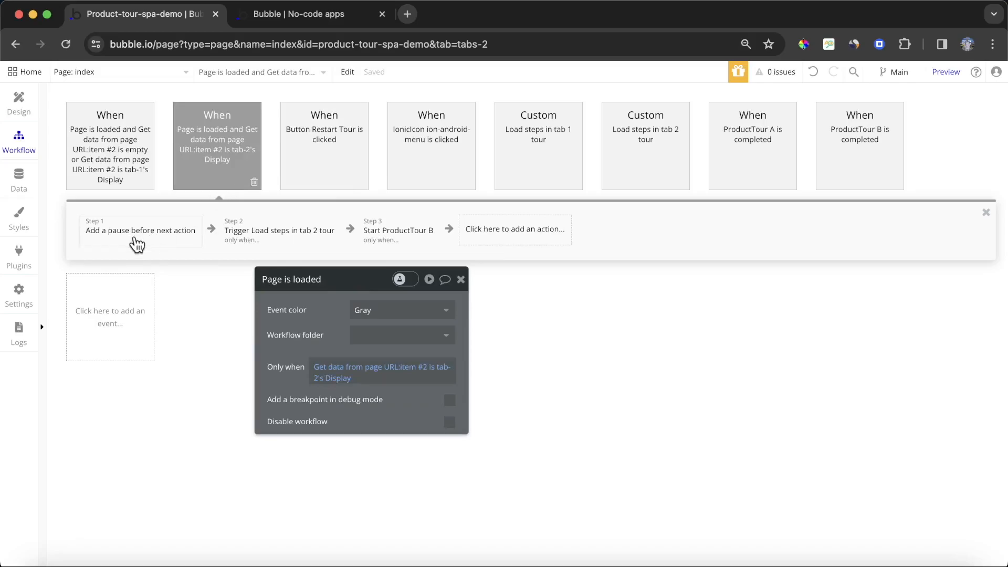
click(395, 234)
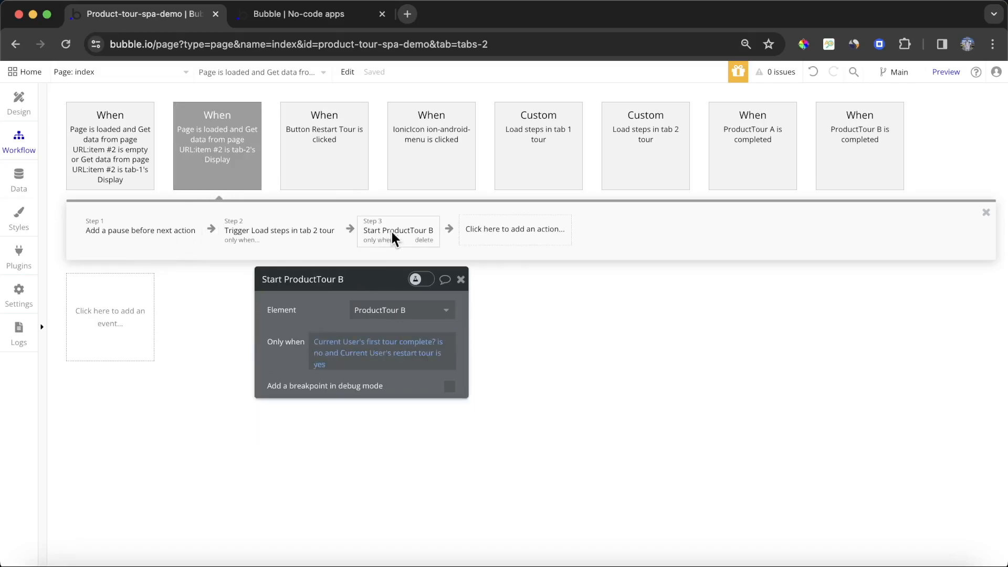
click(333, 353)
click(349, 420)
click(294, 317)
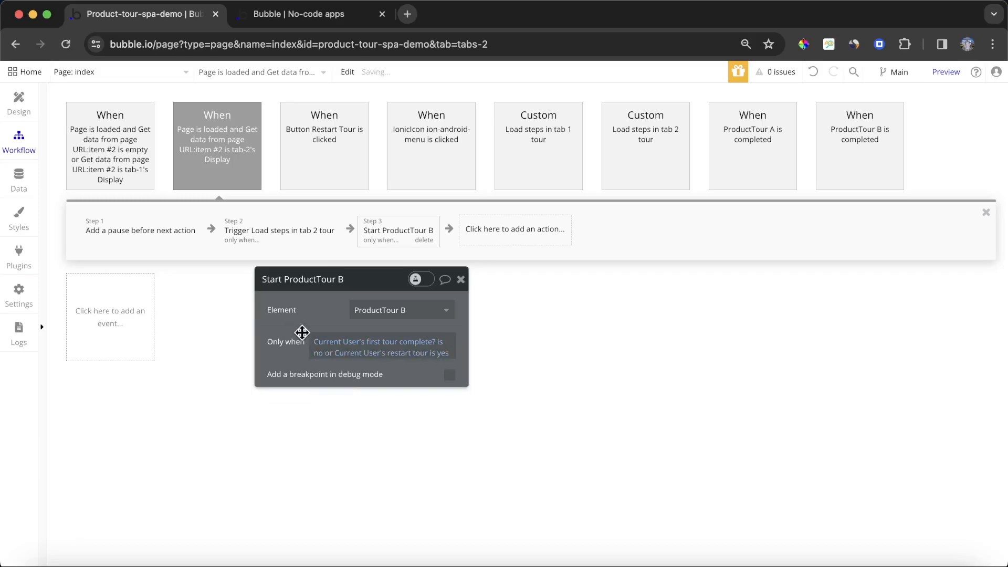
- Switch to the app preview, reload it, finish the displayed tour and restart the tour from Tab 1
click(310, 16)
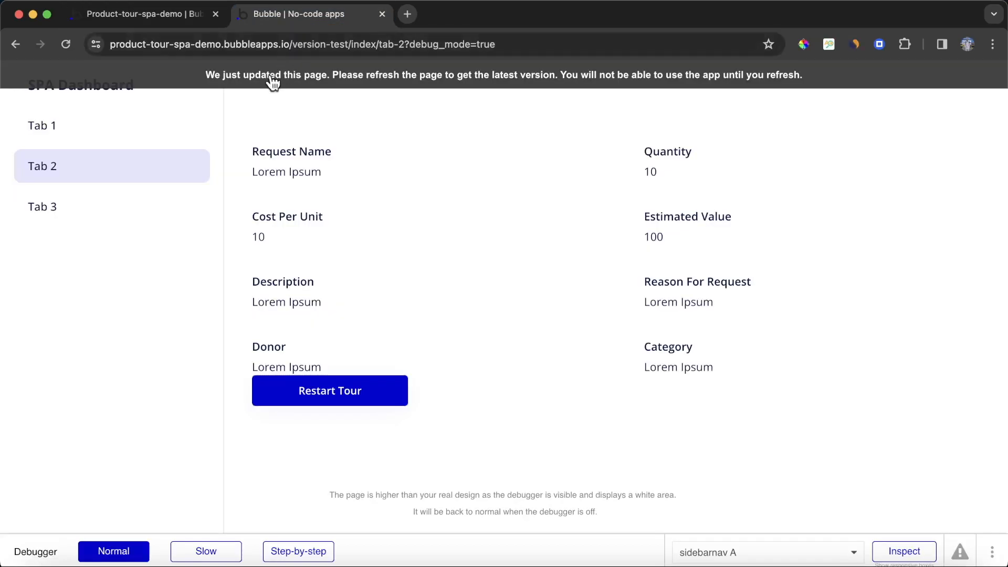
key(super+r)
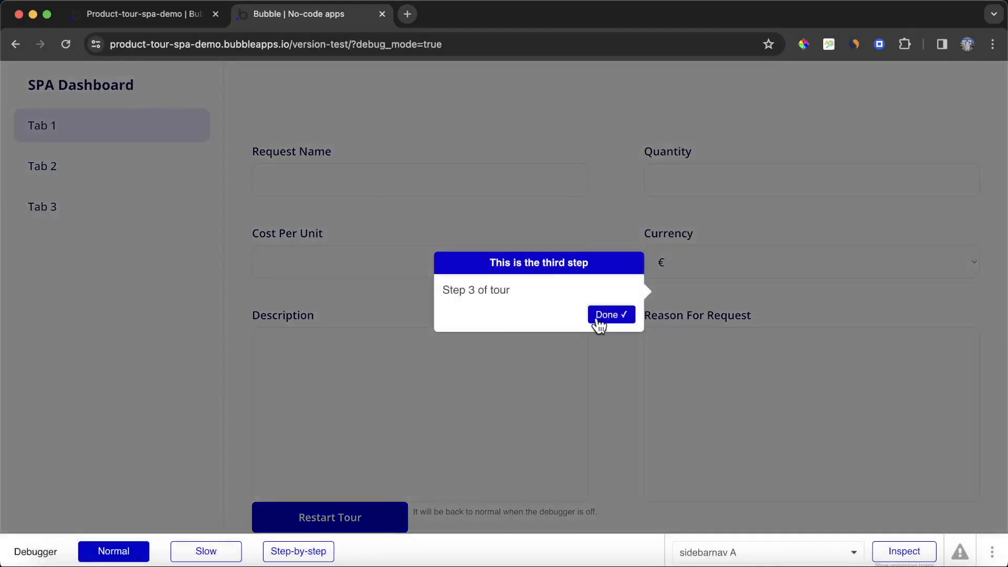
click(594, 317)
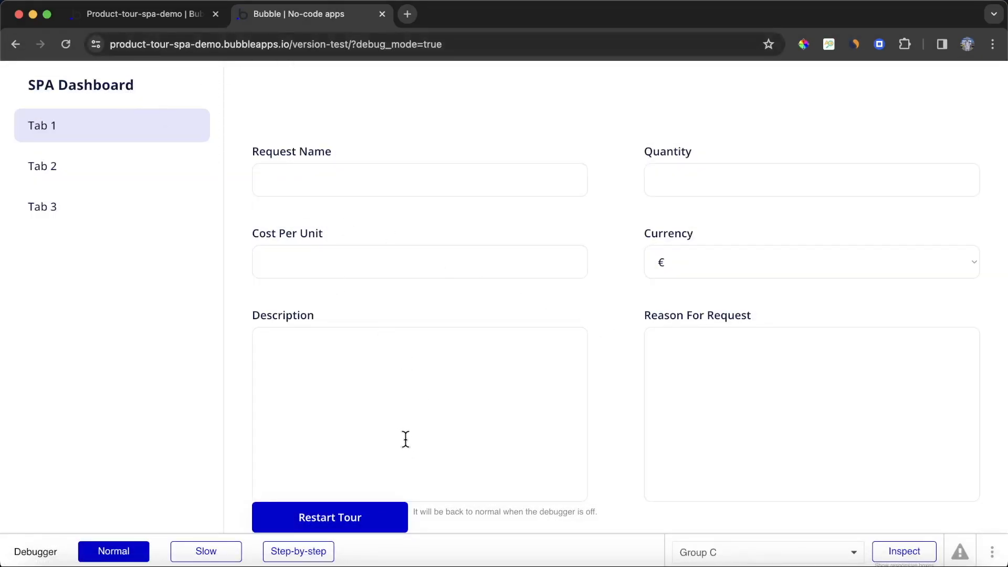
click(387, 522)
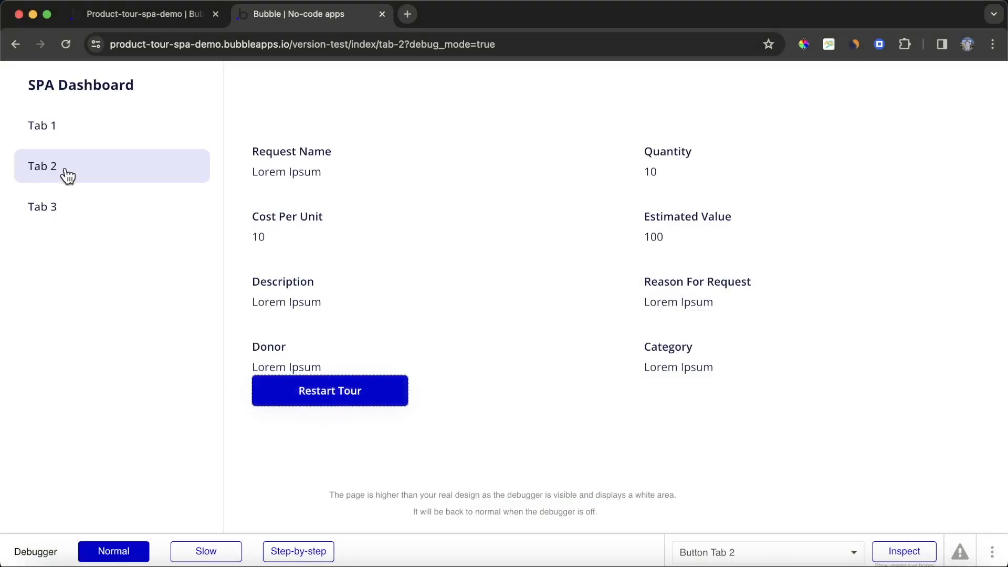
- In the Bubble editor's design view, copy the conditional expression of the views-tab-1 group and paste it onto the Restart Tour button
click(168, 16)
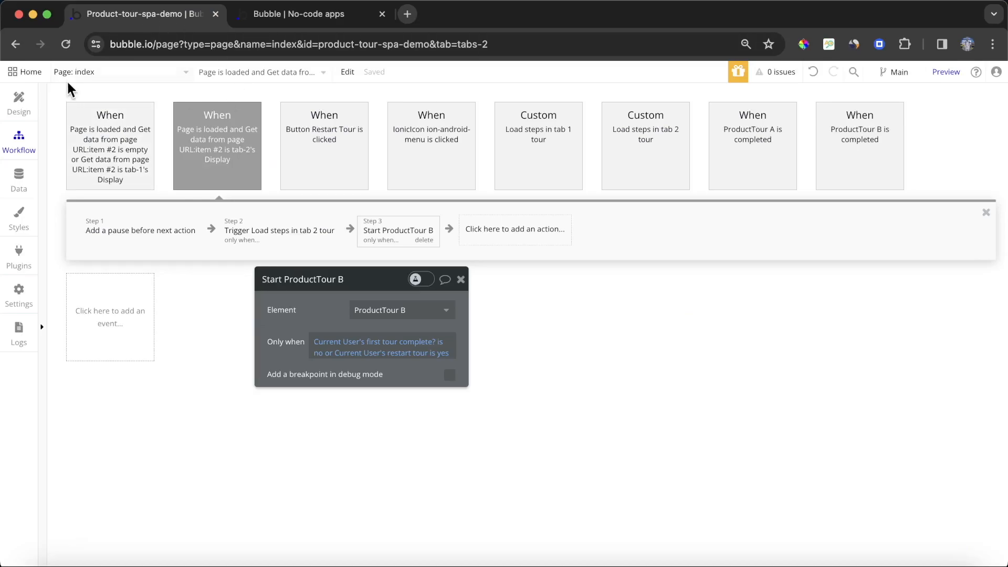
click(18, 103)
key(ctrl+Tab)
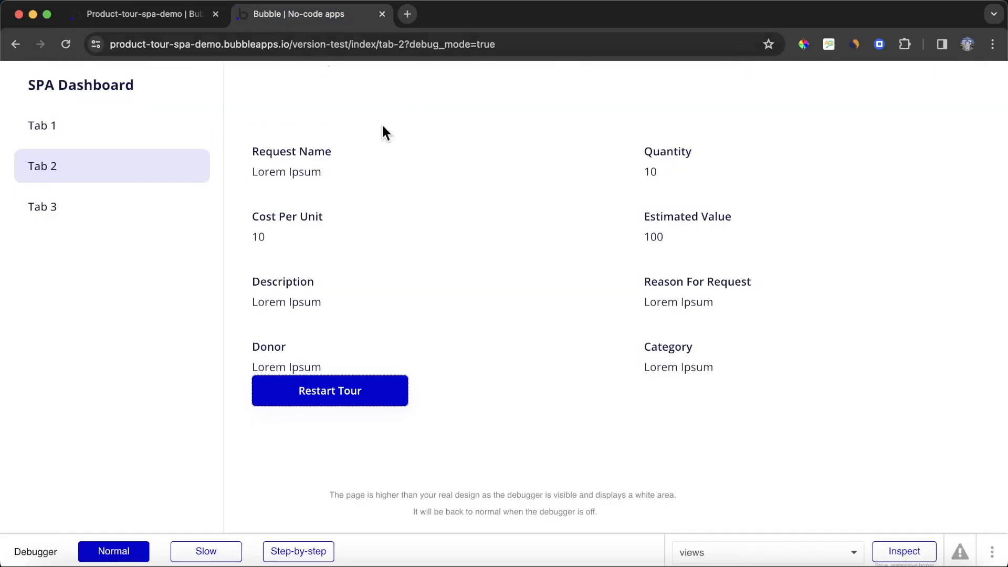
click(158, 16)
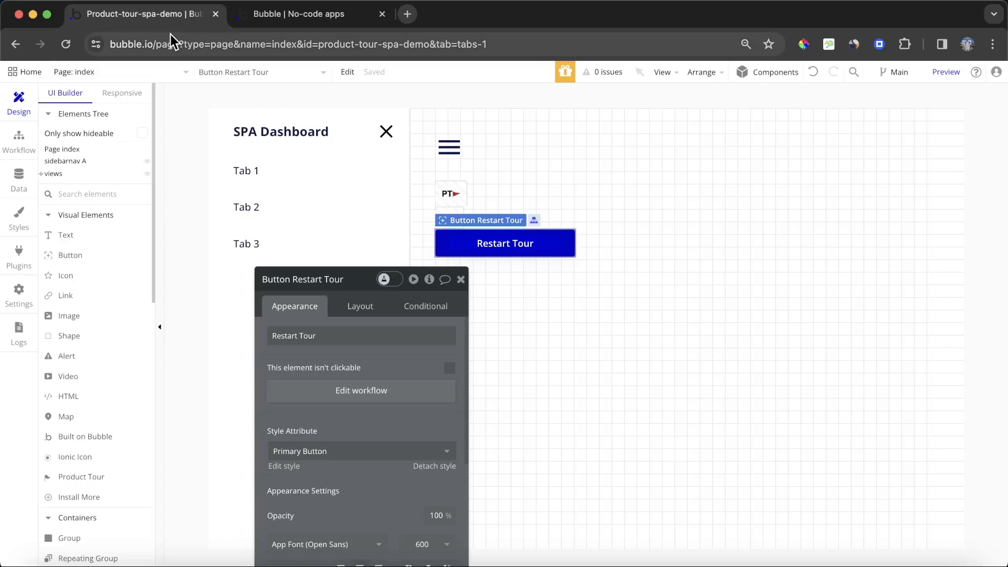
click(41, 174)
click(105, 229)
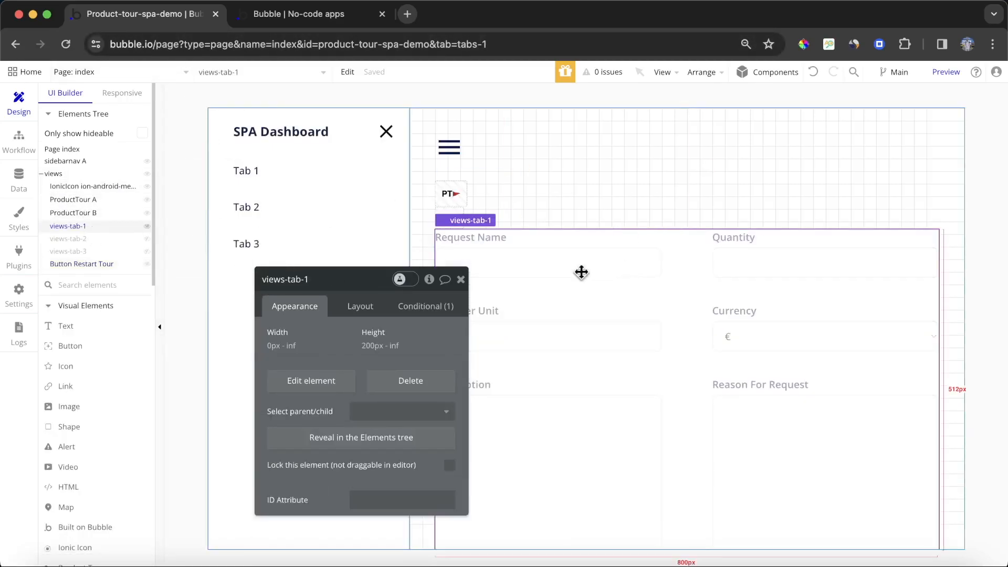
click(426, 313)
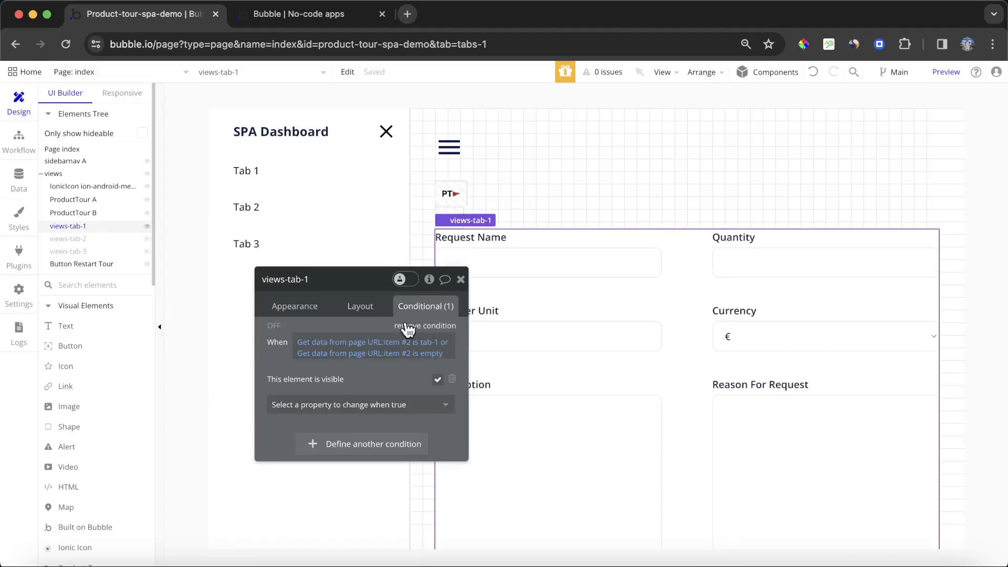
right_click(276, 348)
click(368, 315)
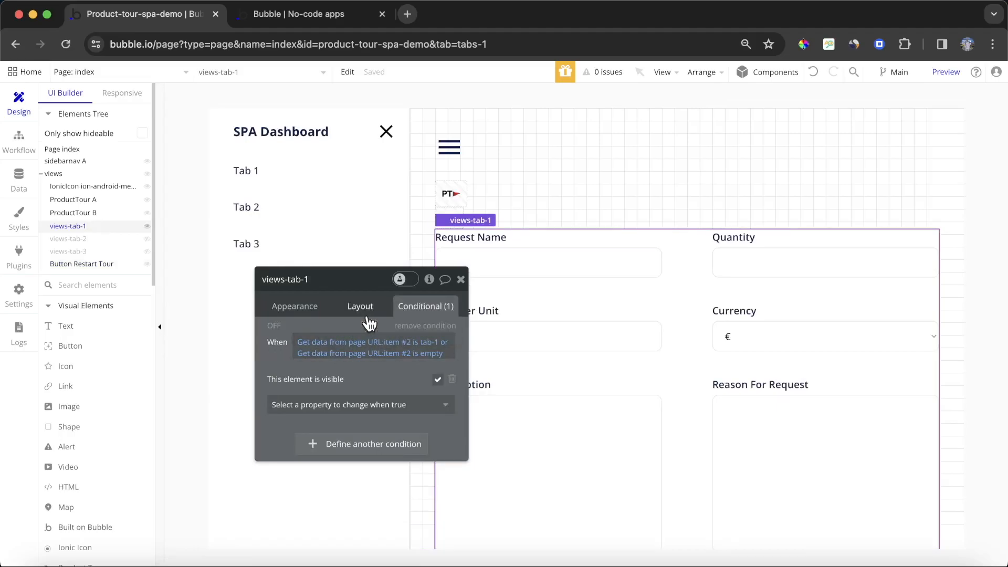
click(83, 263)
right_click(293, 355)
click(389, 341)
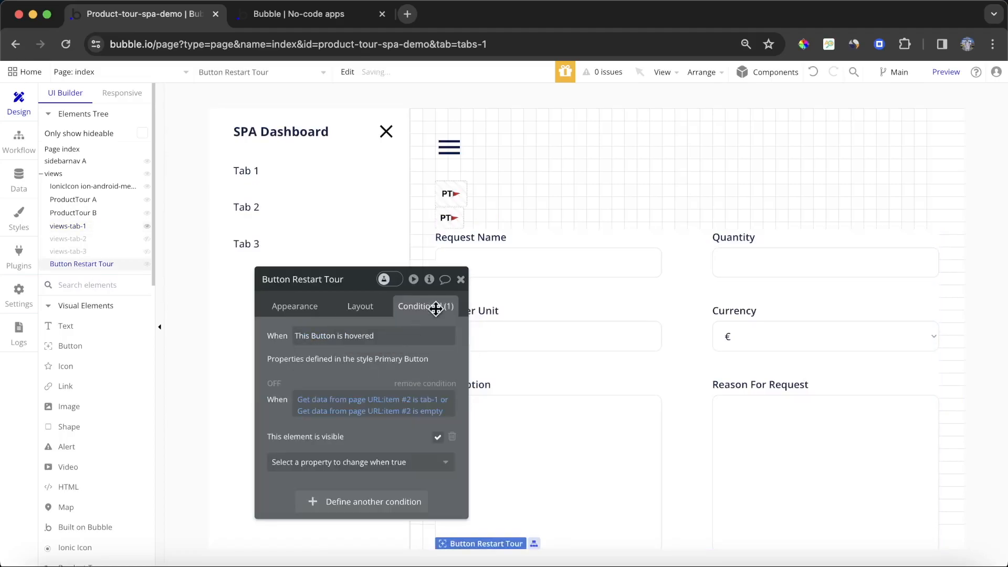
- Switch to the app preview, open and reload Tab 1, and restart the tour to test it through to Tab 2
click(323, 21)
click(125, 112)
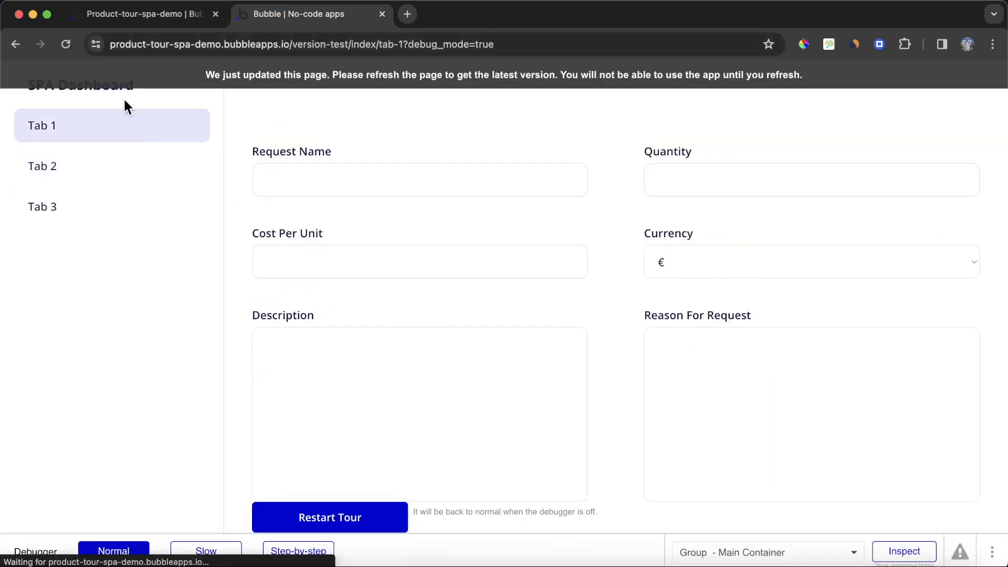
click(66, 44)
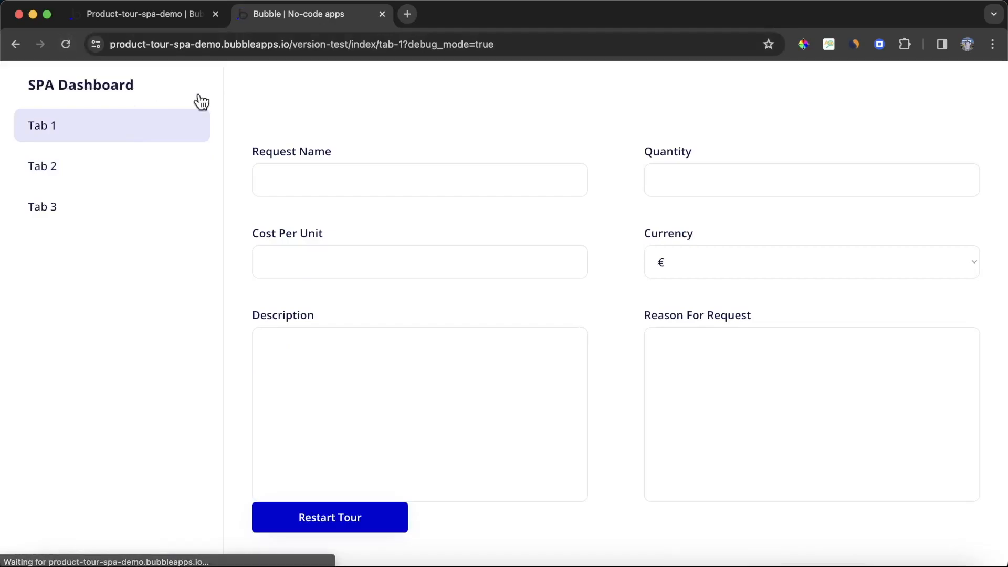
click(375, 517)
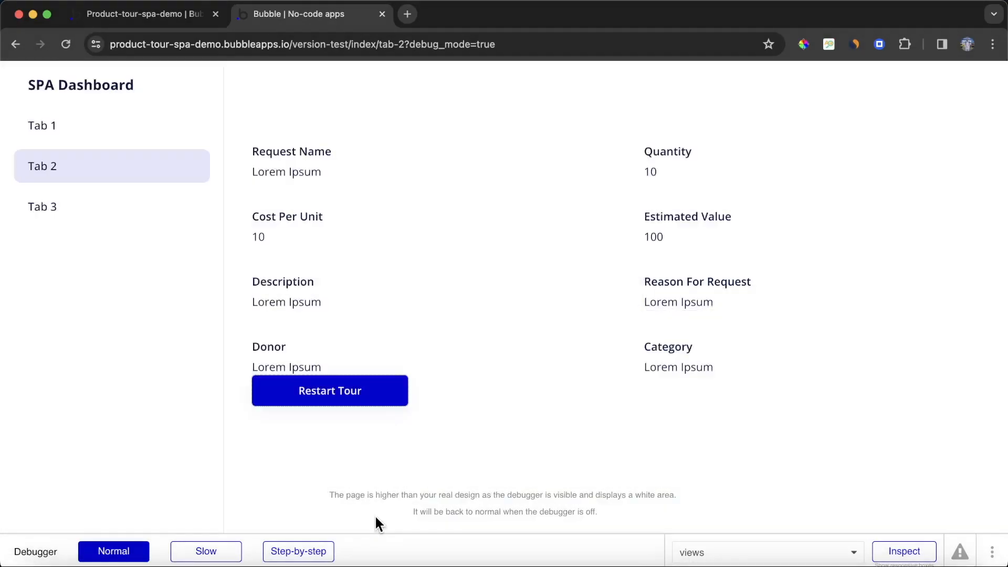
- Back in the Bubble editor, make the Restart Tour button not visible on page load and collapse it when hidden
click(161, 21)
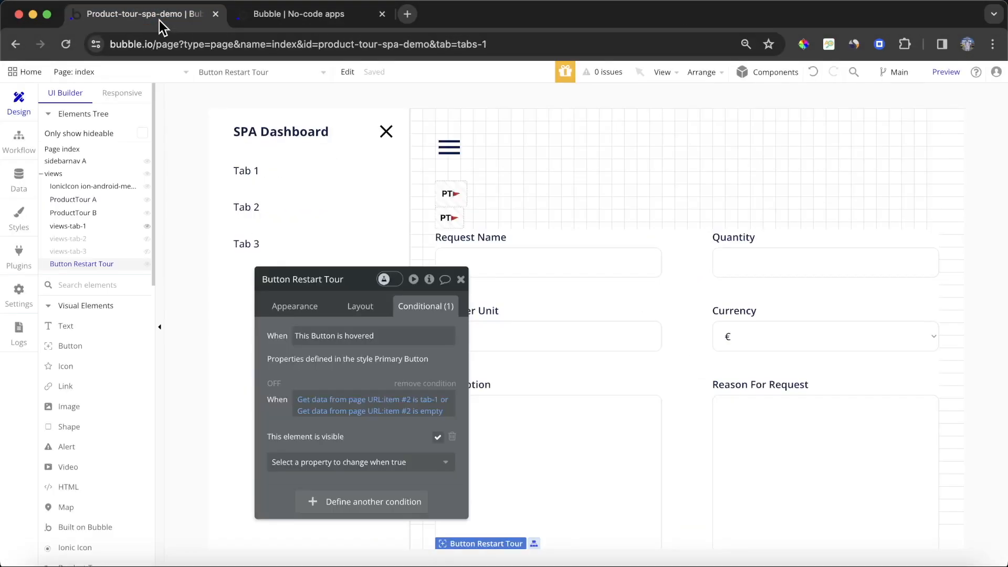
click(367, 310)
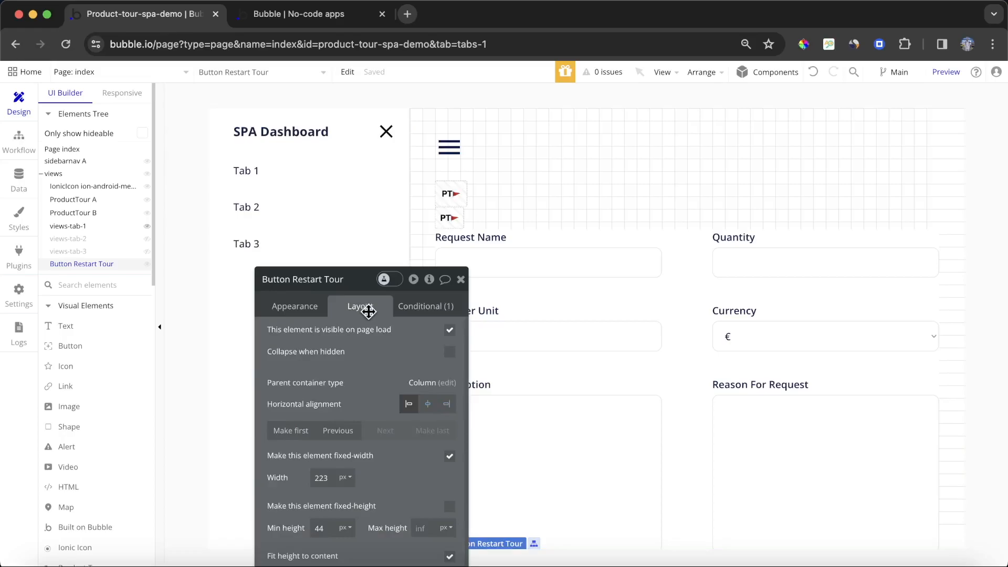
click(449, 331)
click(450, 381)
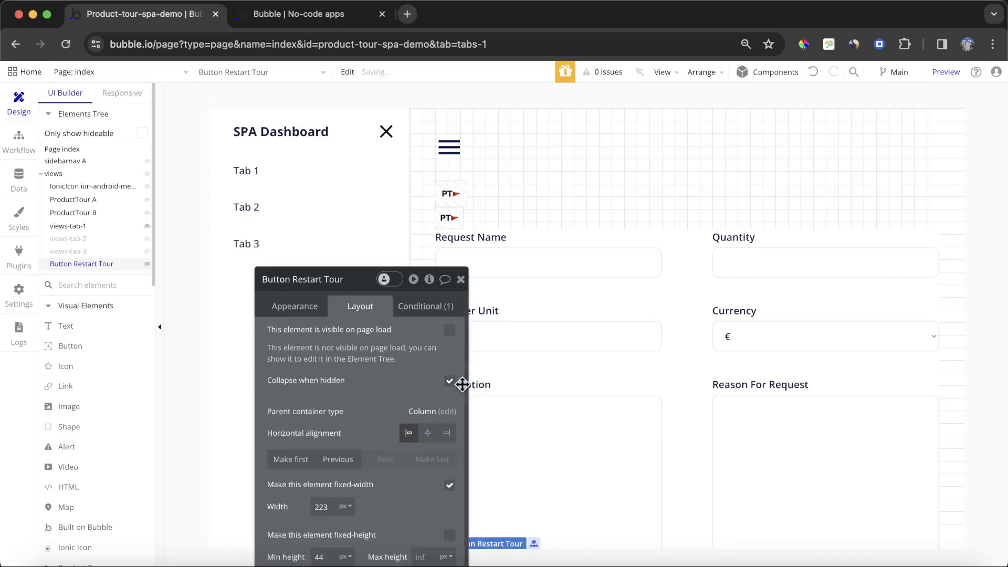
- Switch to the app preview, open Tab 1 and reload the page
click(297, 14)
click(139, 135)
click(67, 44)
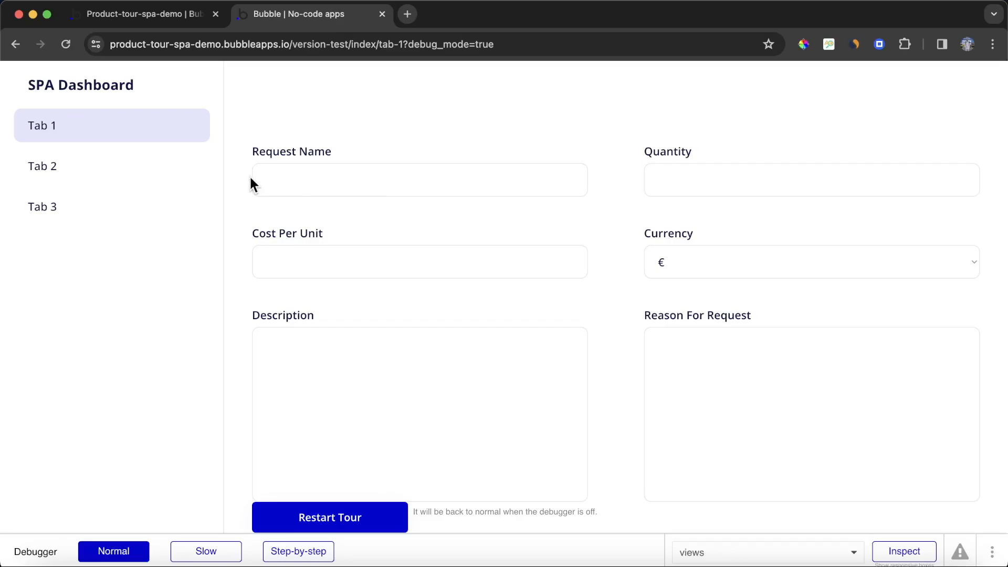
- Return to the Bubble editor and refresh the All Users app data to check the restart tour value
click(158, 20)
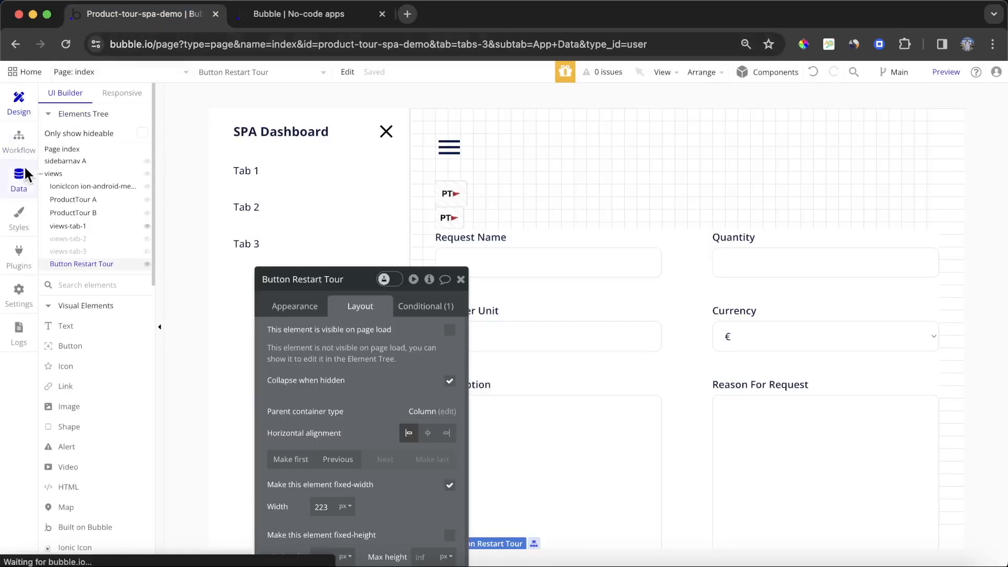
click(26, 173)
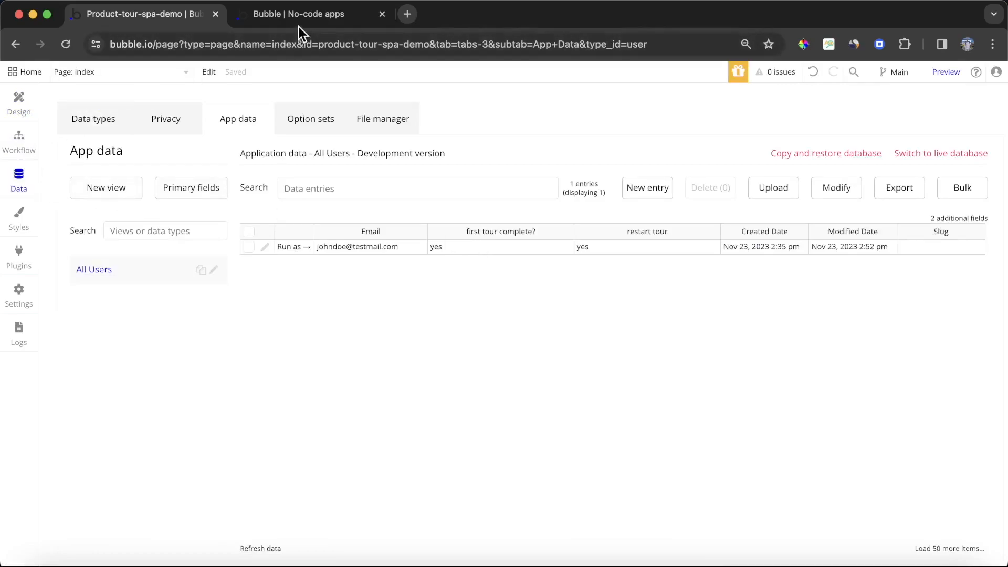
click(268, 548)
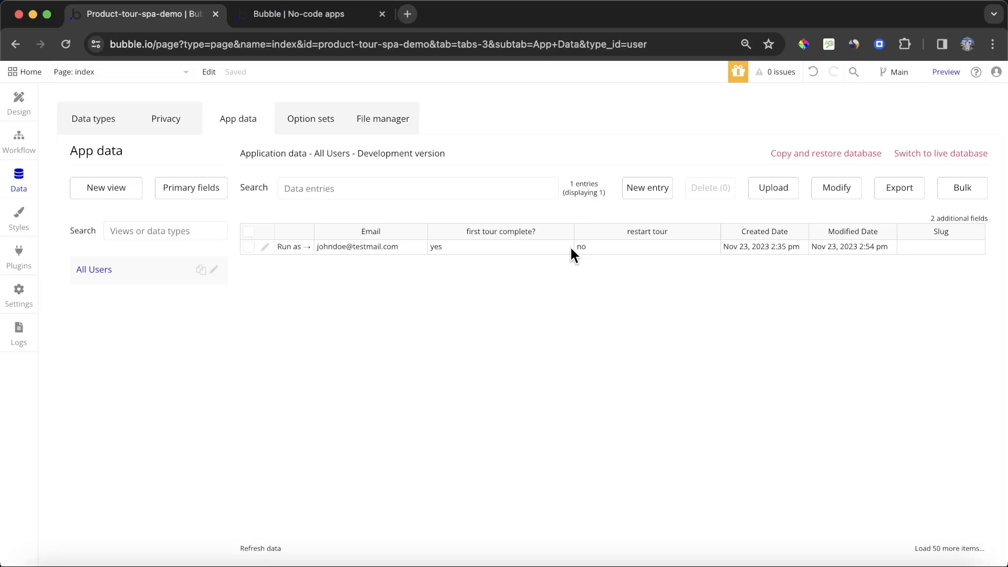
- Restart the tour from Tab 1 in the app preview, and refresh the All Users data in the Bubble editor
click(345, 23)
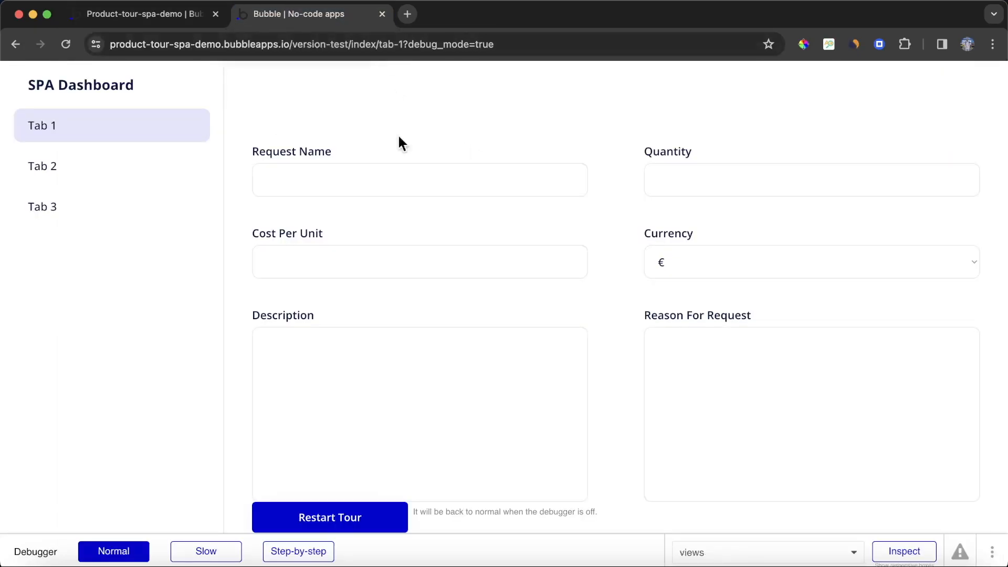
click(359, 528)
click(149, 16)
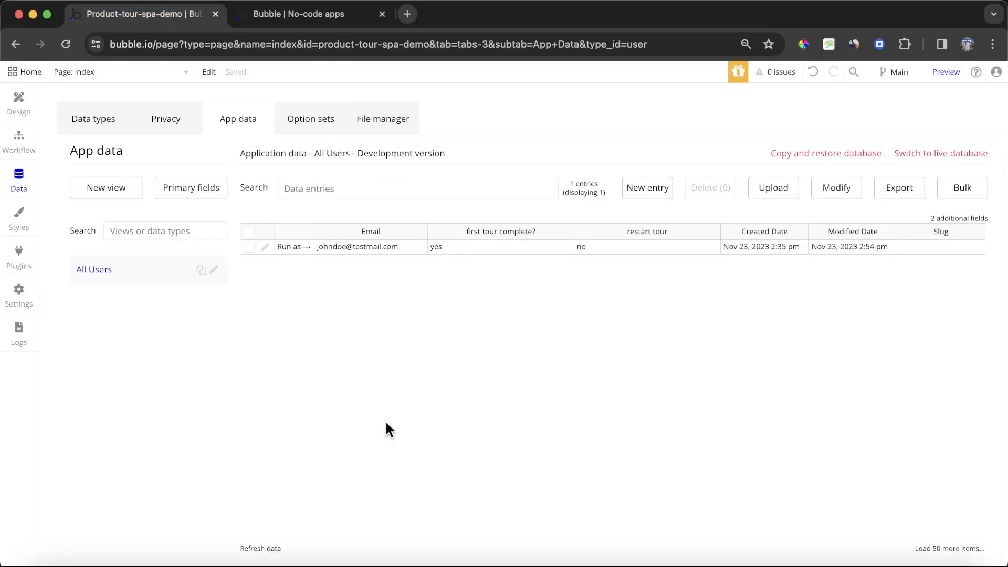
click(261, 548)
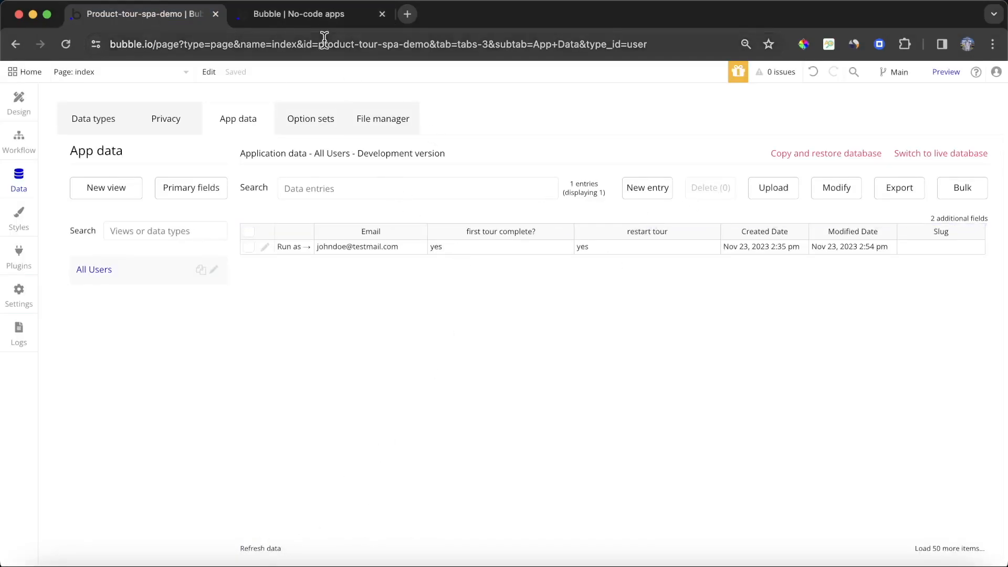
- Switch to the app preview, advance through the tour to its end on Tab 2, and return to Tab 1
click(313, 16)
click(575, 339)
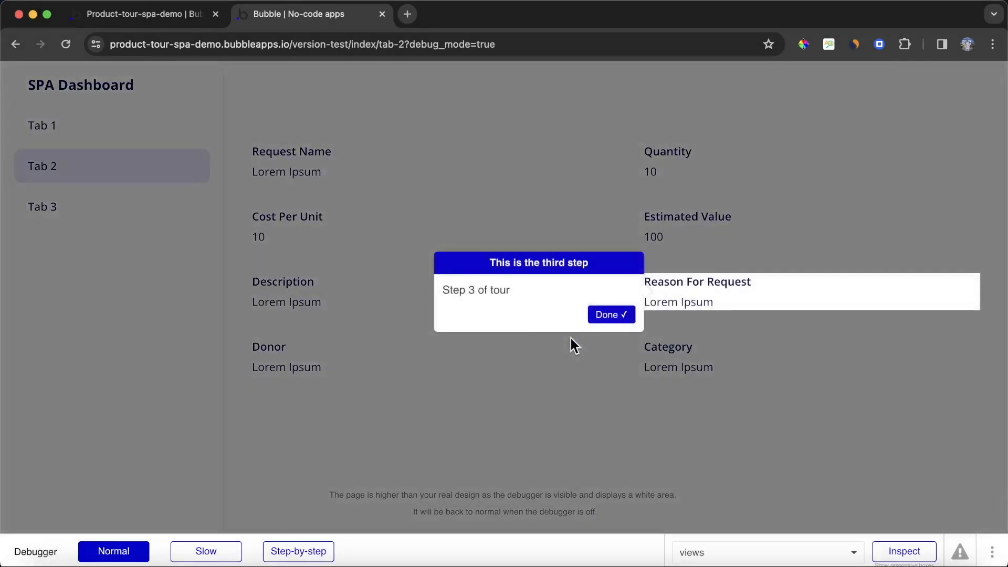
click(610, 317)
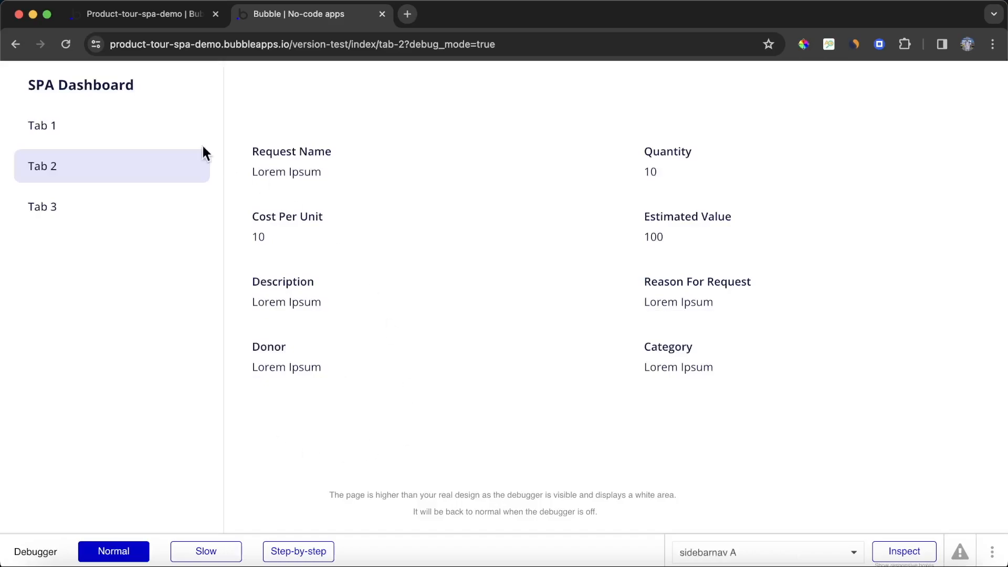
click(79, 126)
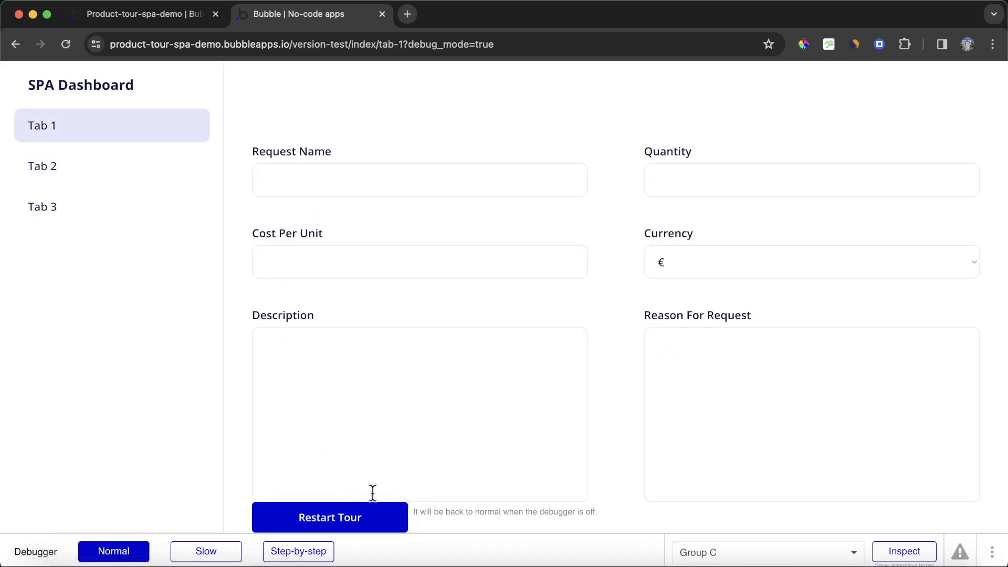